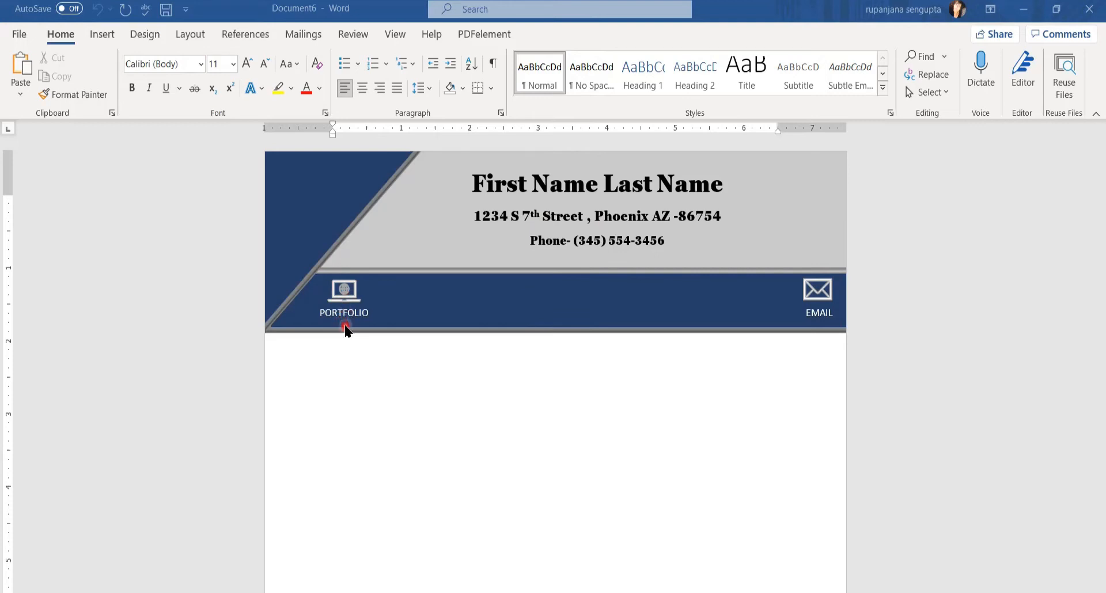
Open the File view's New page of document templates
{"action": "left_click", "coordinate": [19, 34]}
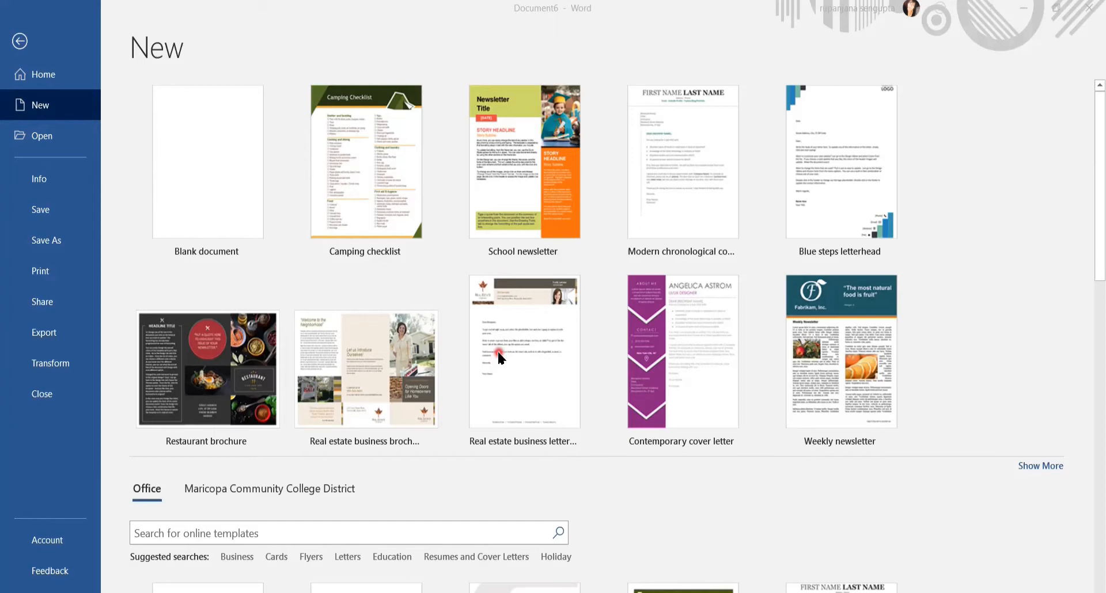
Create a new Blank document (Document9) and return to the File view
{"action": "left_click", "coordinate": [21, 41]}
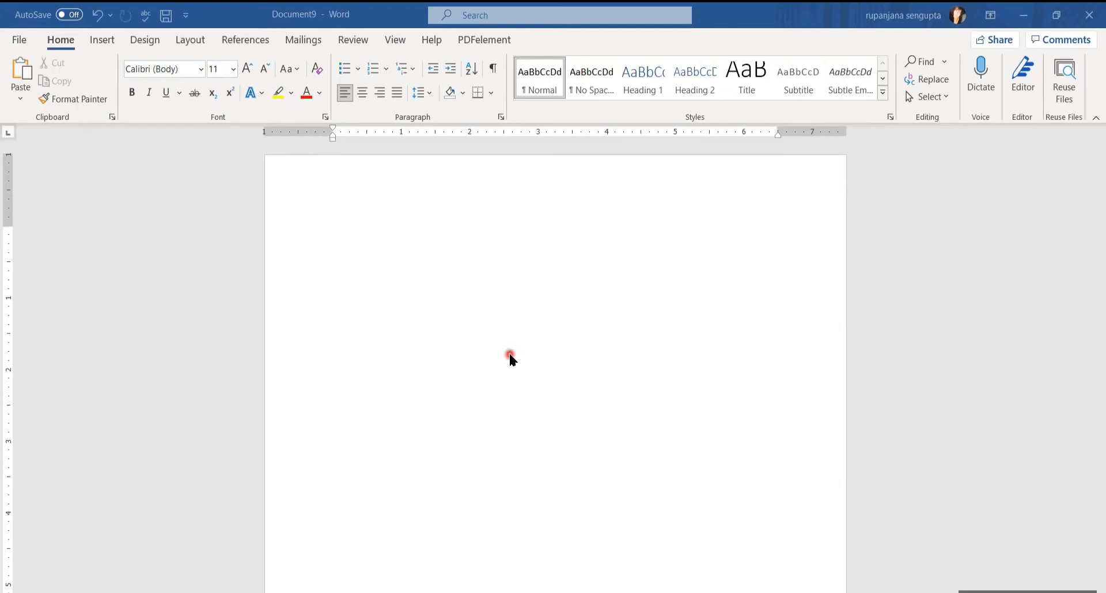
{"action": "left_click", "coordinate": [21, 41]}
In Save As, browse to CIS 105 > WORD ASSIGNMENTS > Word Assignment 3 _Template
{"action": "left_click", "coordinate": [43, 247]}
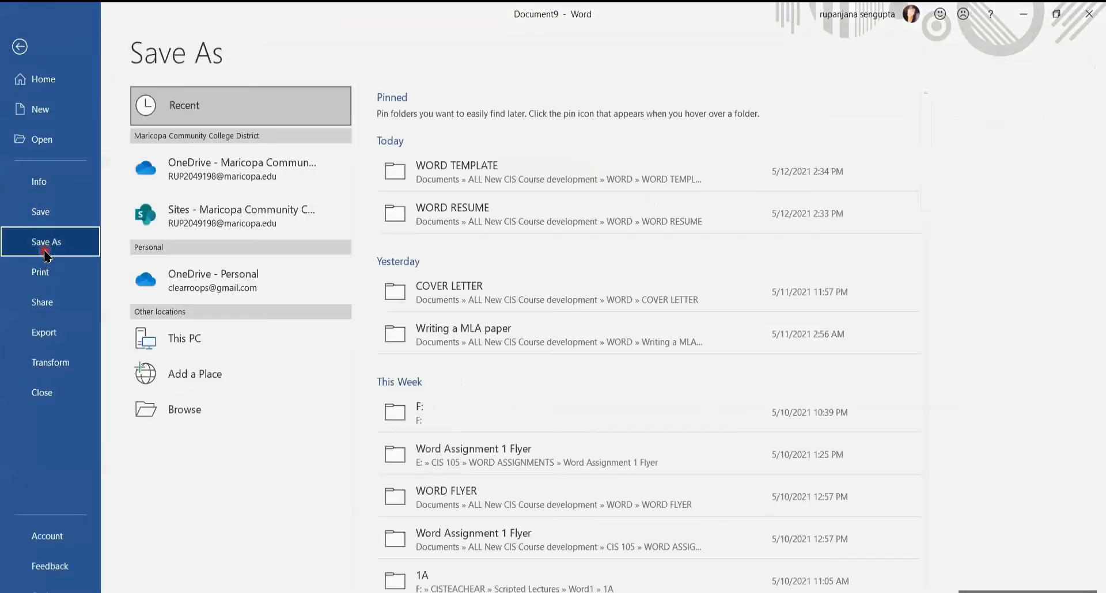
{"action": "left_click", "coordinate": [237, 342]}
{"action": "left_click", "coordinate": [237, 342]}
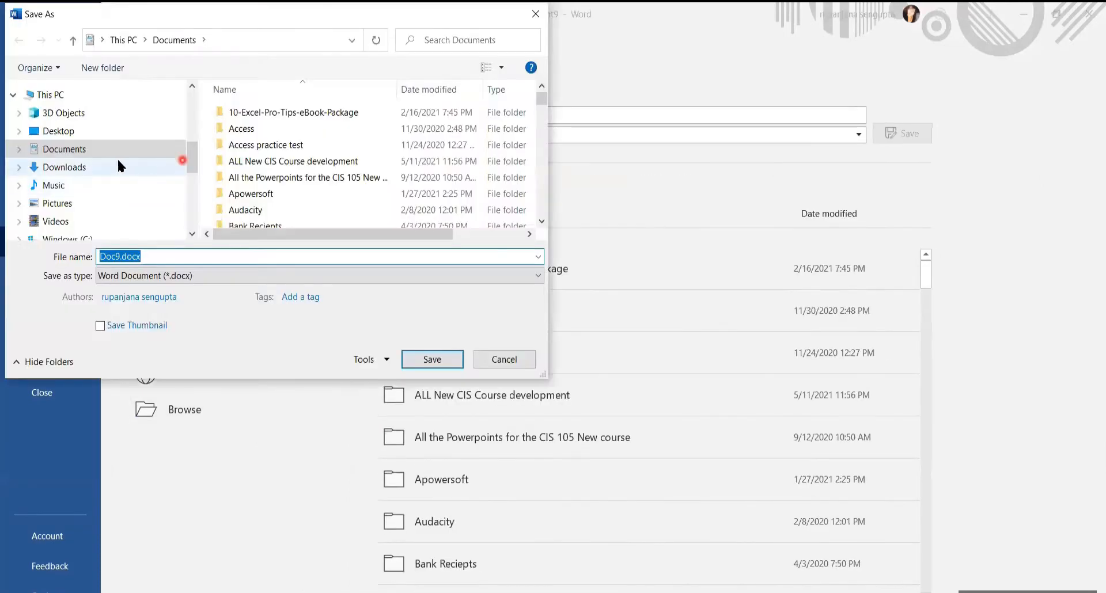
{"action": "left_click", "coordinate": [87, 150]}
{"action": "double_click", "coordinate": [257, 161]}
{"action": "left_click", "coordinate": [240, 130]}
{"action": "double_click", "coordinate": [238, 131]}
{"action": "left_click", "coordinate": [246, 114]}
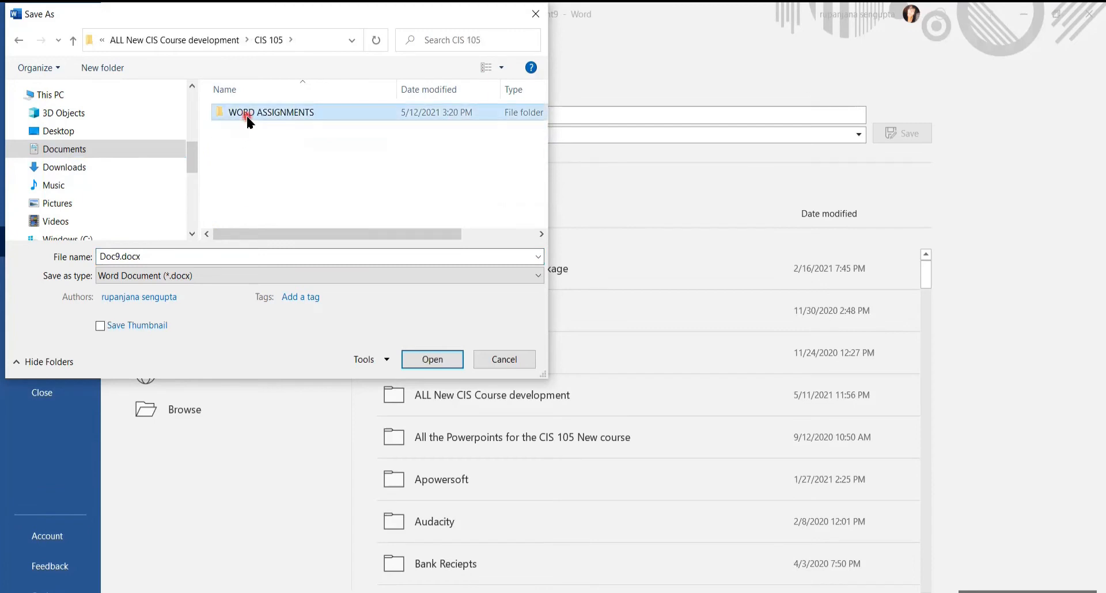
{"action": "double_click", "coordinate": [247, 114]}
{"action": "double_click", "coordinate": [271, 148]}
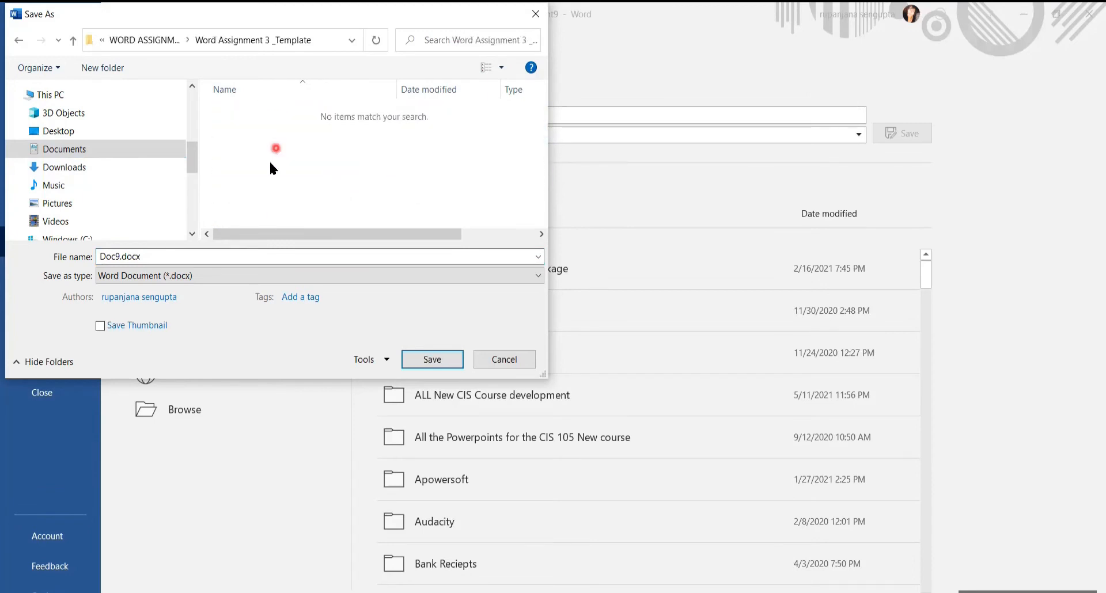
Name the file 'Word Assignment 3 template' and save it
{"action": "double_click", "coordinate": [249, 257]}
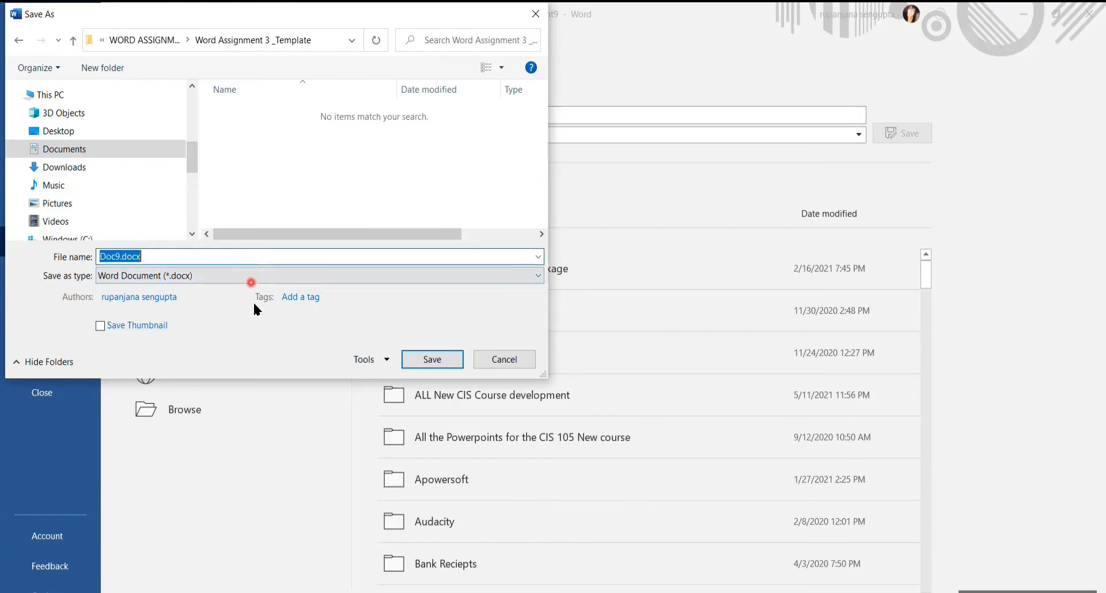
{"action": "type", "text": "W"}
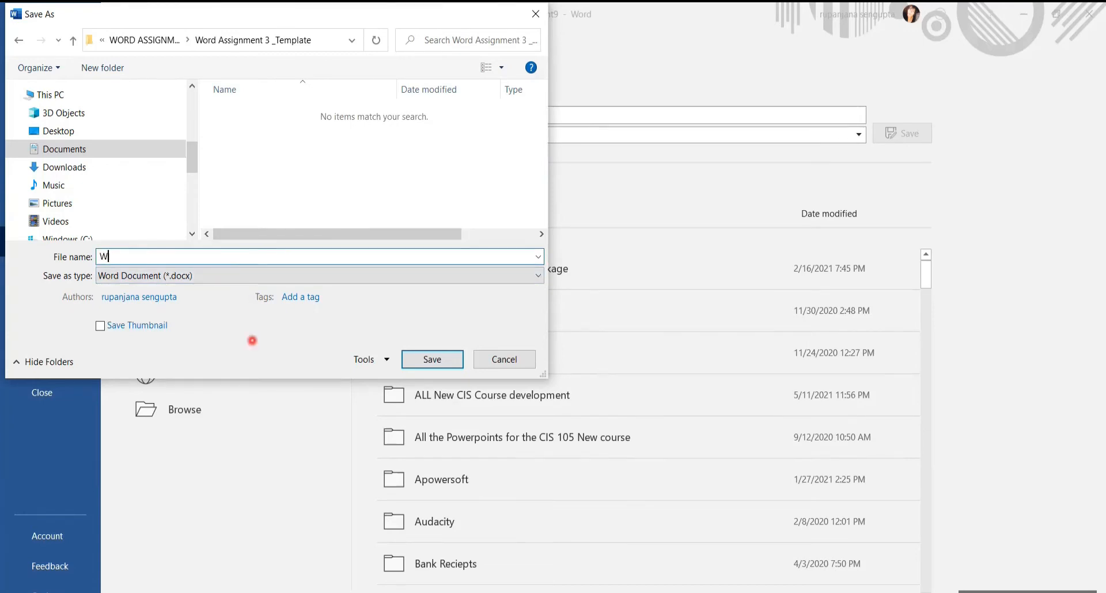
{"action": "type", "text": "ord Assignment 3 template"}
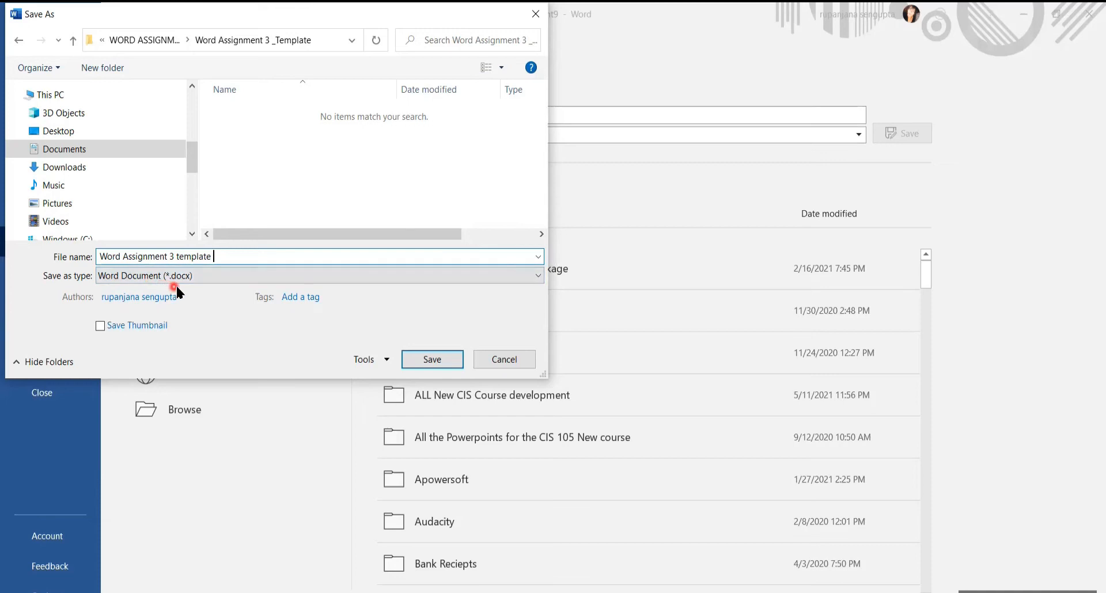
{"action": "left_click", "coordinate": [418, 363]}
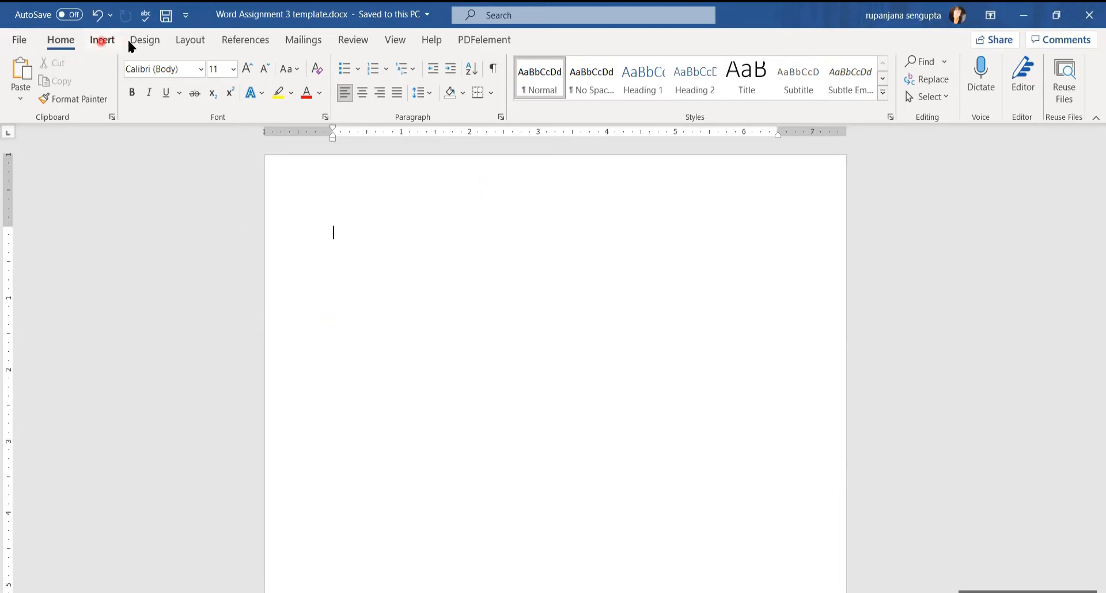
Set custom page margins to 0.6" top and 0.45" bottom, then re-save the document
{"action": "left_click", "coordinate": [192, 44]}
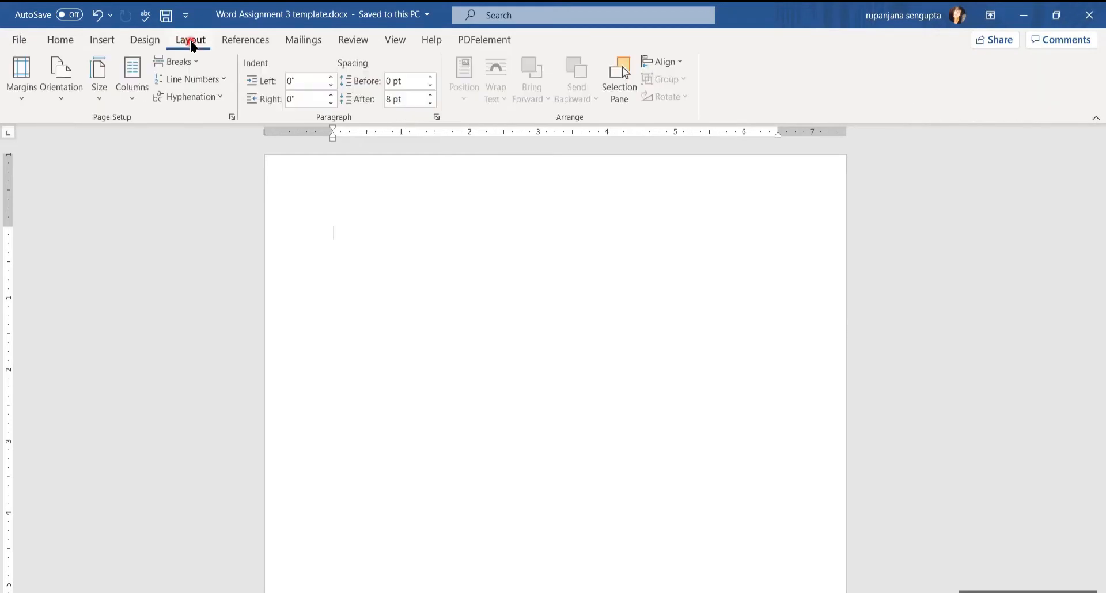
{"action": "left_click", "coordinate": [19, 98]}
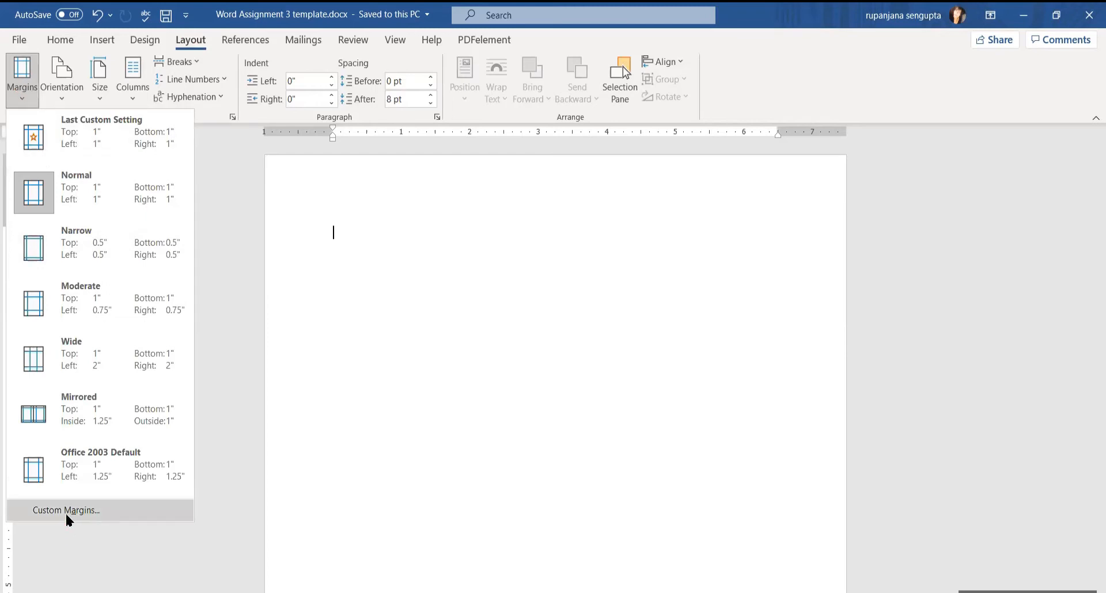
{"action": "left_click", "coordinate": [388, 175]}
{"action": "left_click_drag", "start_coordinate": [388, 176], "coordinate": [311, 176]}
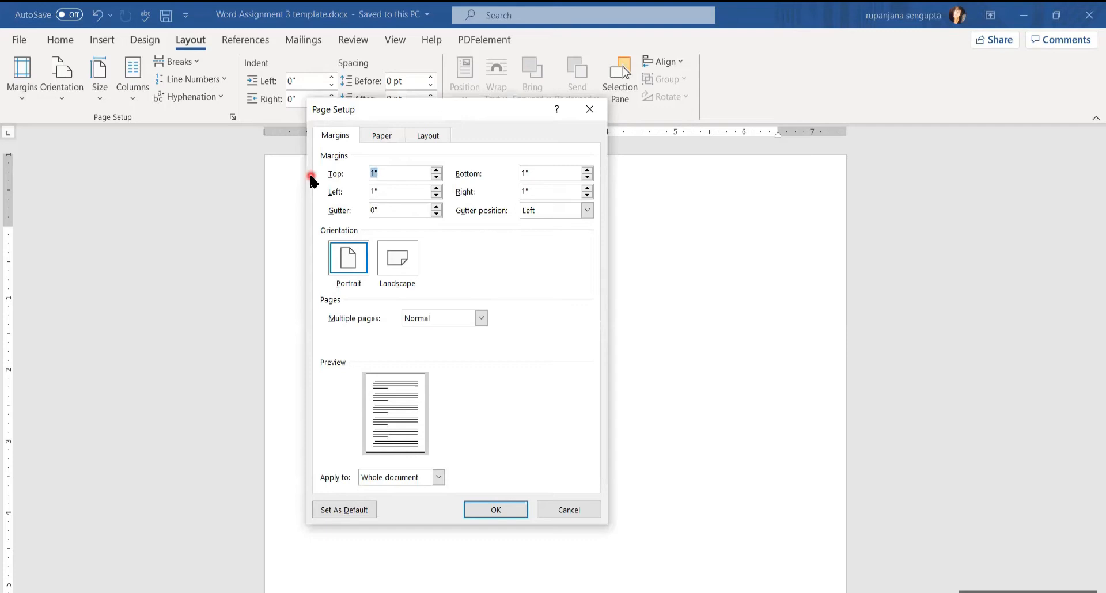
{"action": "type", "text": "0.6"}
{"action": "key", "text": "Tab"}
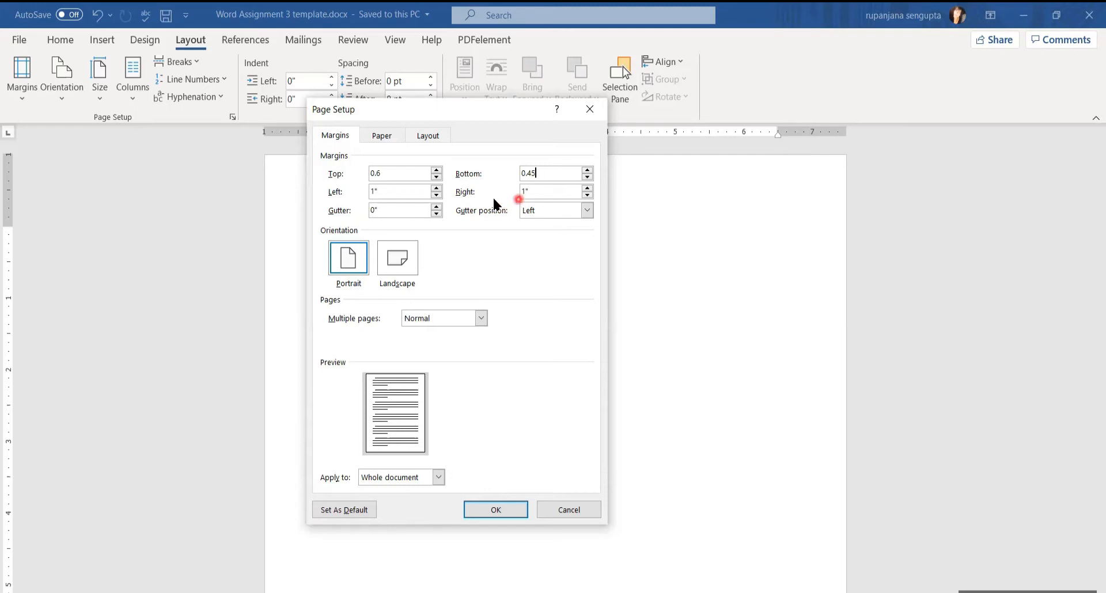
{"action": "left_click", "coordinate": [490, 511]}
{"action": "left_click", "coordinate": [165, 16]}
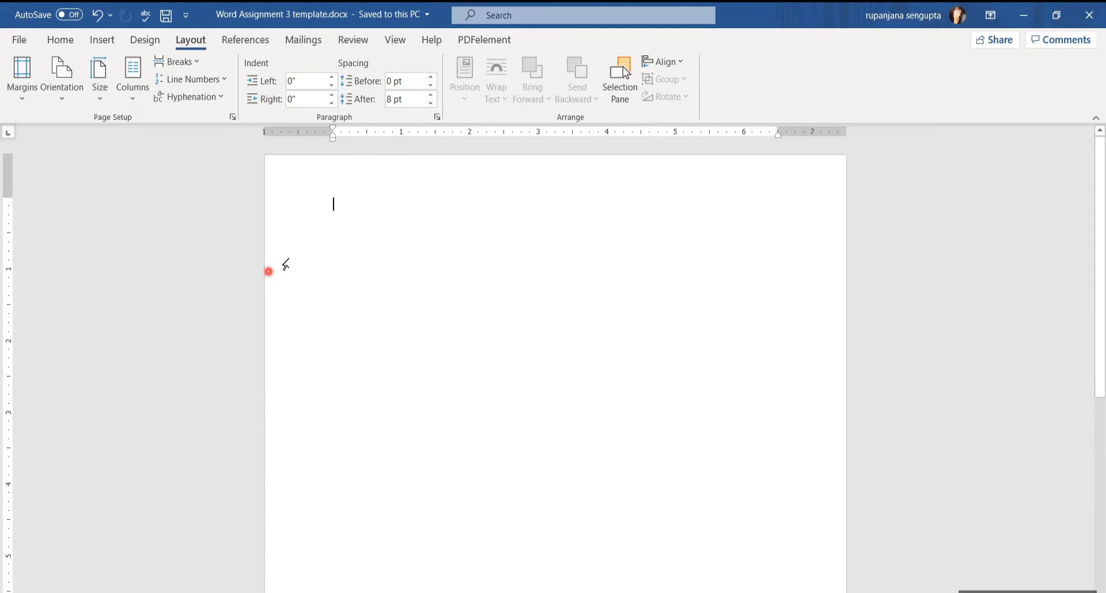
{"action": "double_click", "coordinate": [326, 193]}
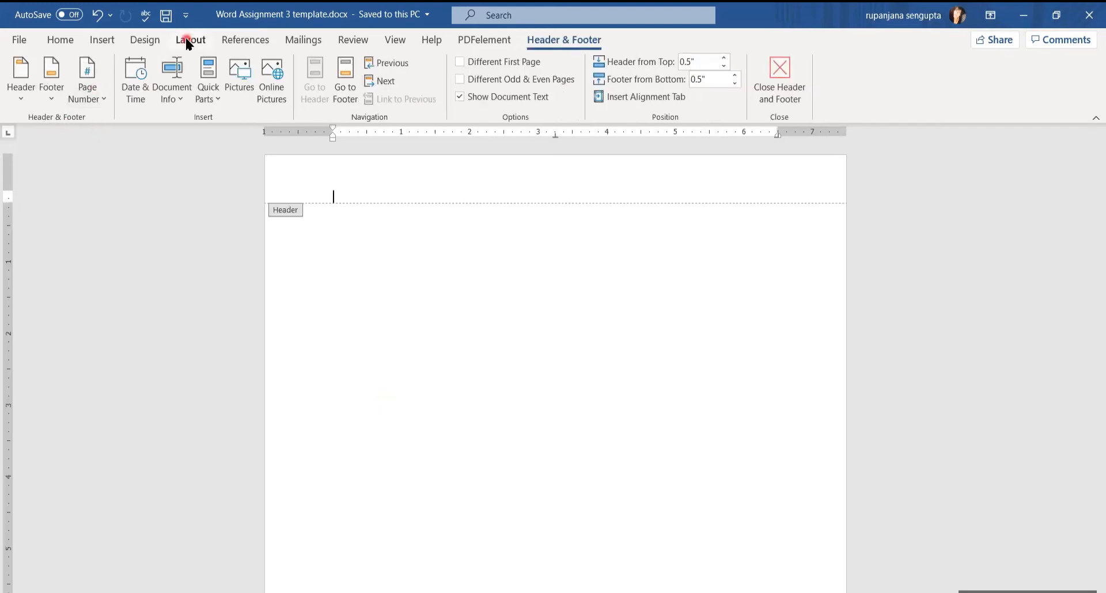
Draw a rectangle at the top of the header and size it 1.38" high by 3.71" wide
{"action": "left_click", "coordinate": [104, 39]}
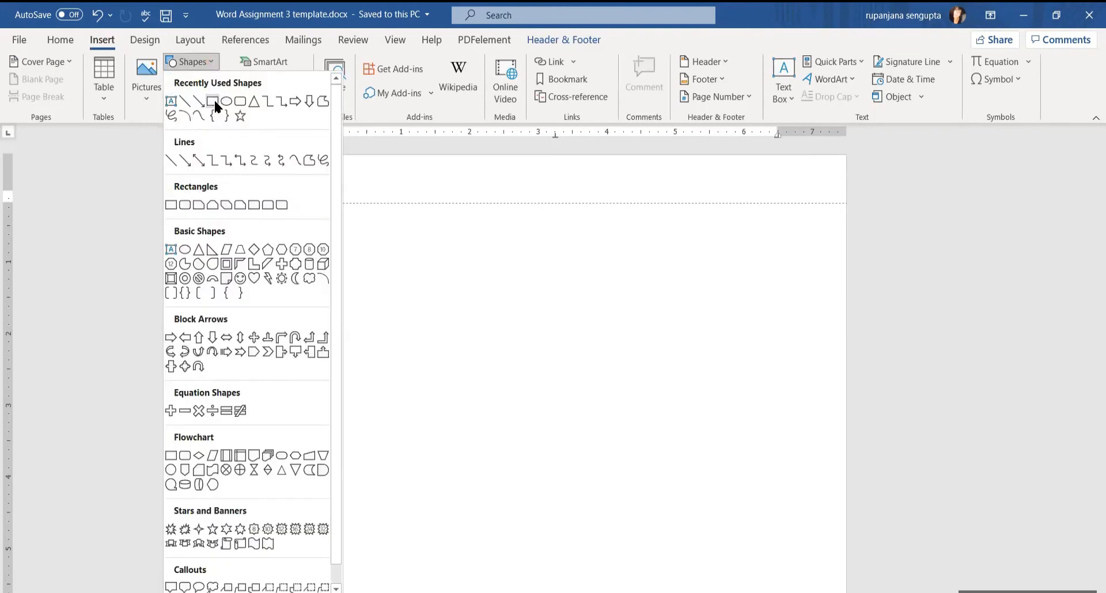
{"action": "left_click", "coordinate": [214, 102]}
{"action": "left_click_drag", "start_coordinate": [304, 189], "coordinate": [573, 316]}
{"action": "left_click", "coordinate": [1026, 67]}
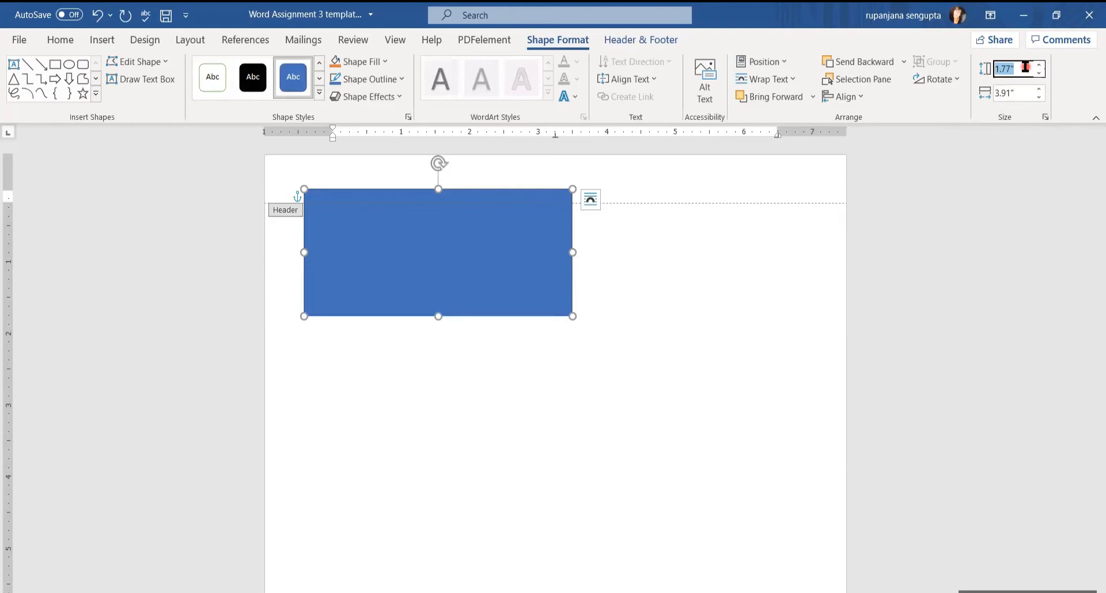
{"action": "type", "text": "1.38"}
{"action": "key", "text": "Tab"}
{"action": "type", "text": "3"}
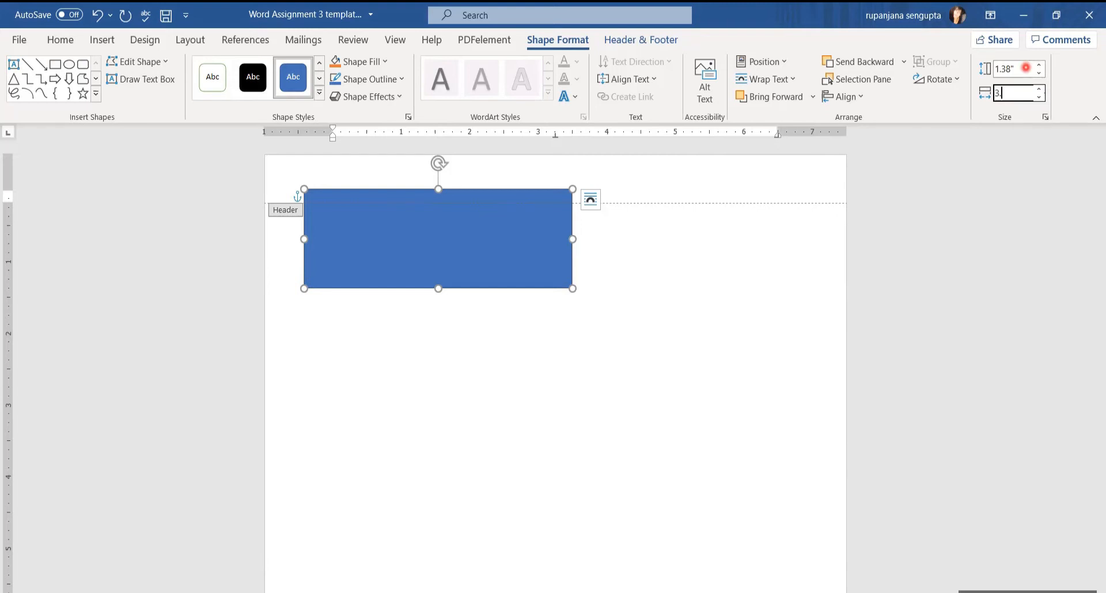
{"action": "left_click", "coordinate": [440, 231]}
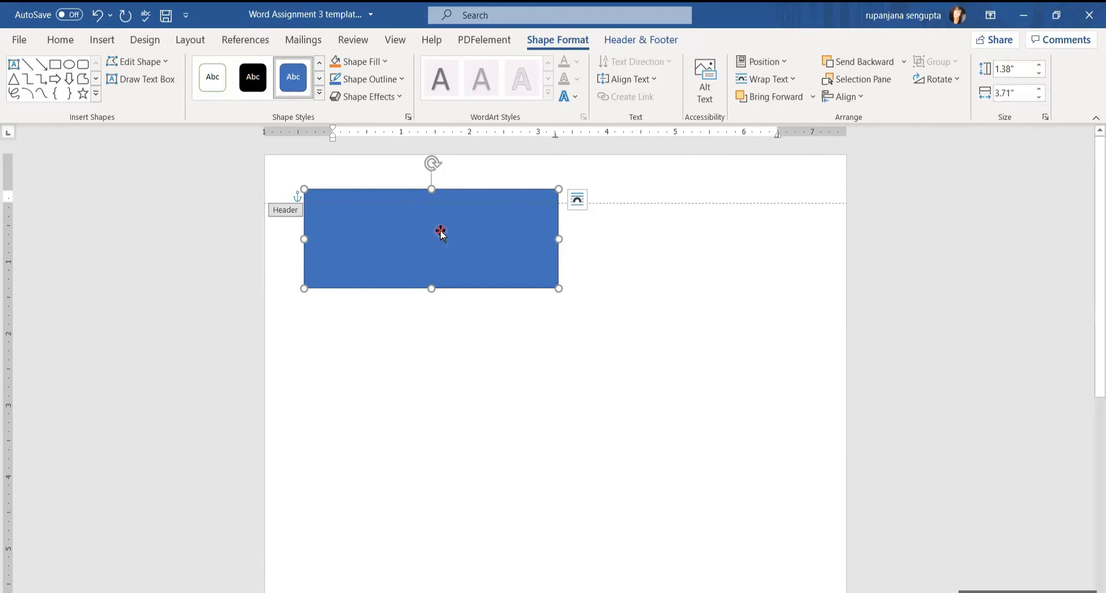
{"action": "left_click", "coordinate": [351, 63]}
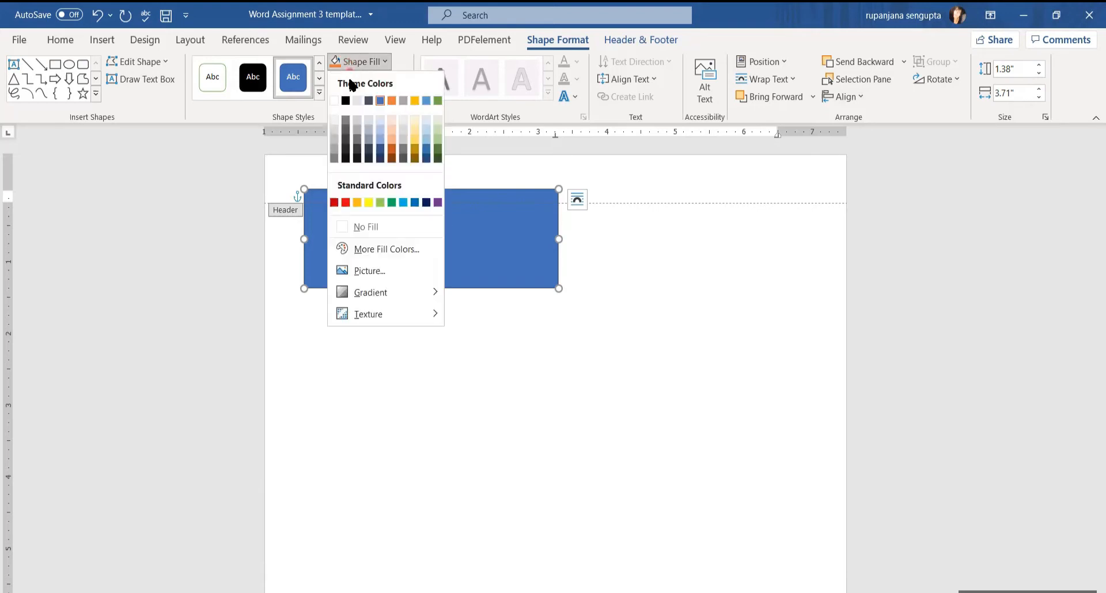
Fill the header rectangle dark navy and give it a dark grey outline
{"action": "left_click", "coordinate": [380, 159]}
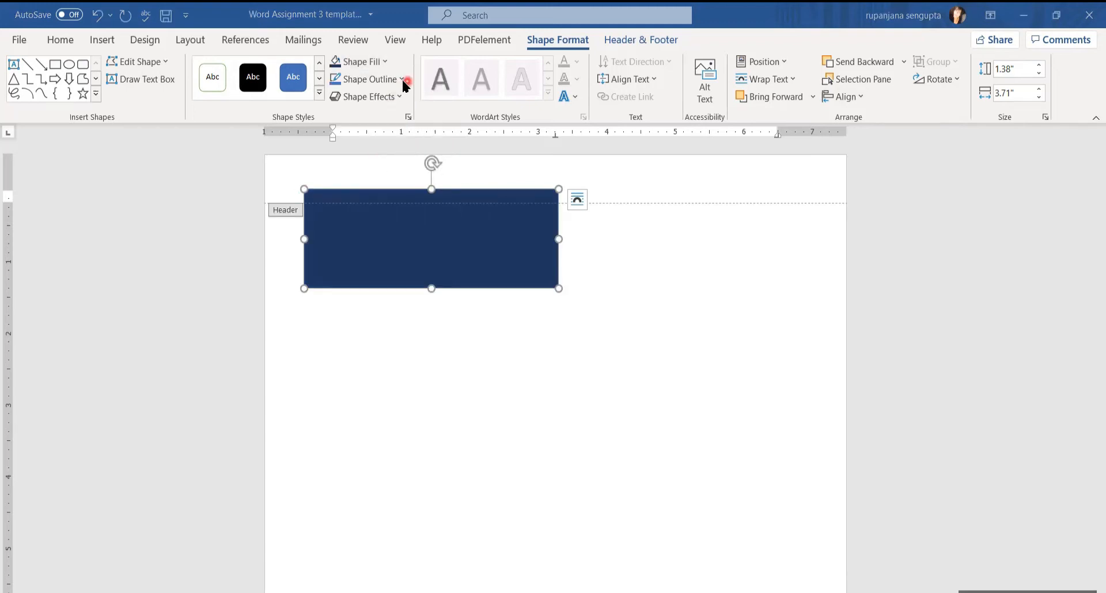
{"action": "left_click", "coordinate": [402, 79]}
{"action": "left_click", "coordinate": [322, 201]}
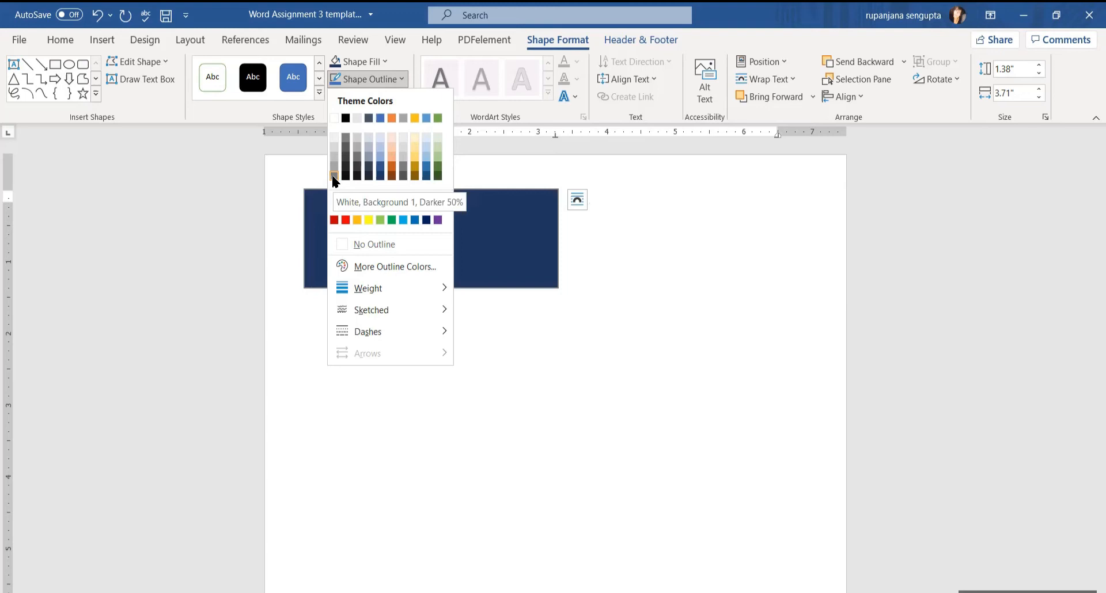
{"action": "left_click", "coordinate": [331, 175]}
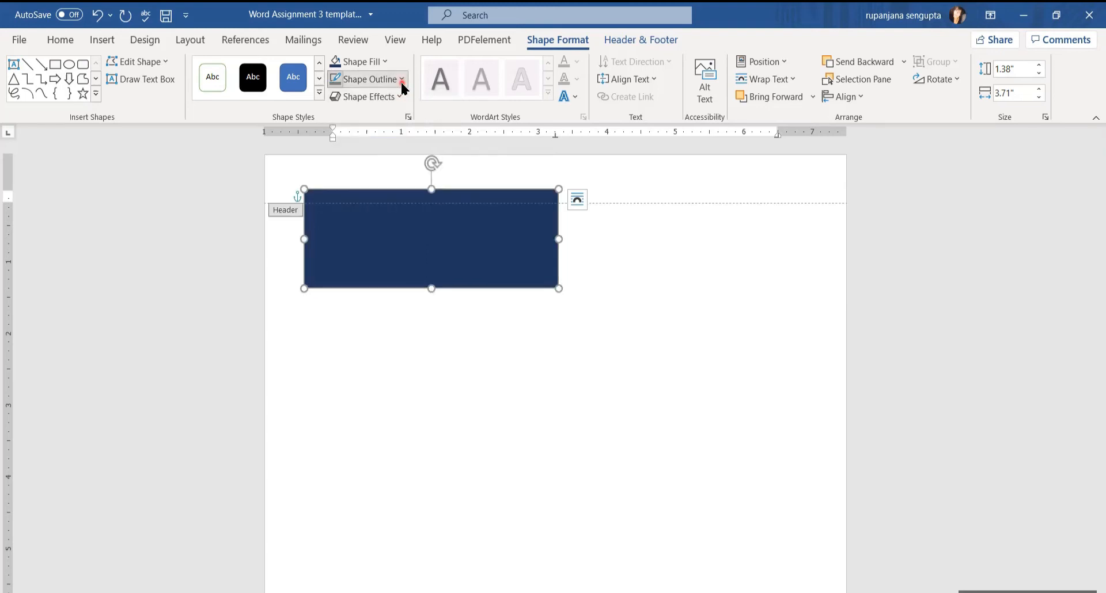
Thicken the rectangle's grey outline to 10 pt and close the Format Shape pane
{"action": "left_click", "coordinate": [399, 81]}
{"action": "mouse_move", "coordinate": [393, 286]}
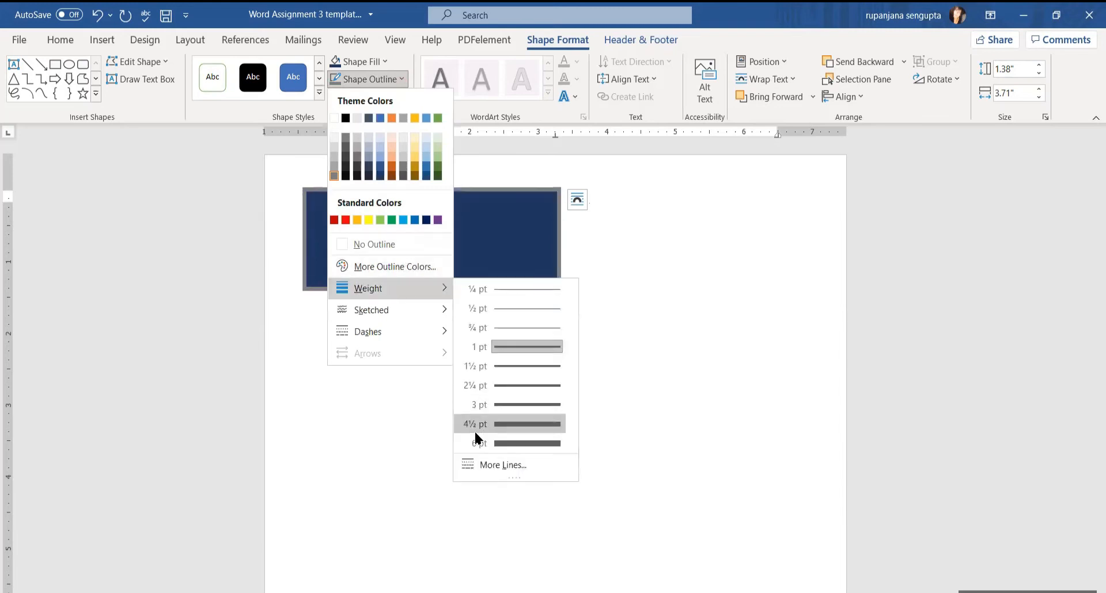
{"action": "left_click", "coordinate": [489, 464]}
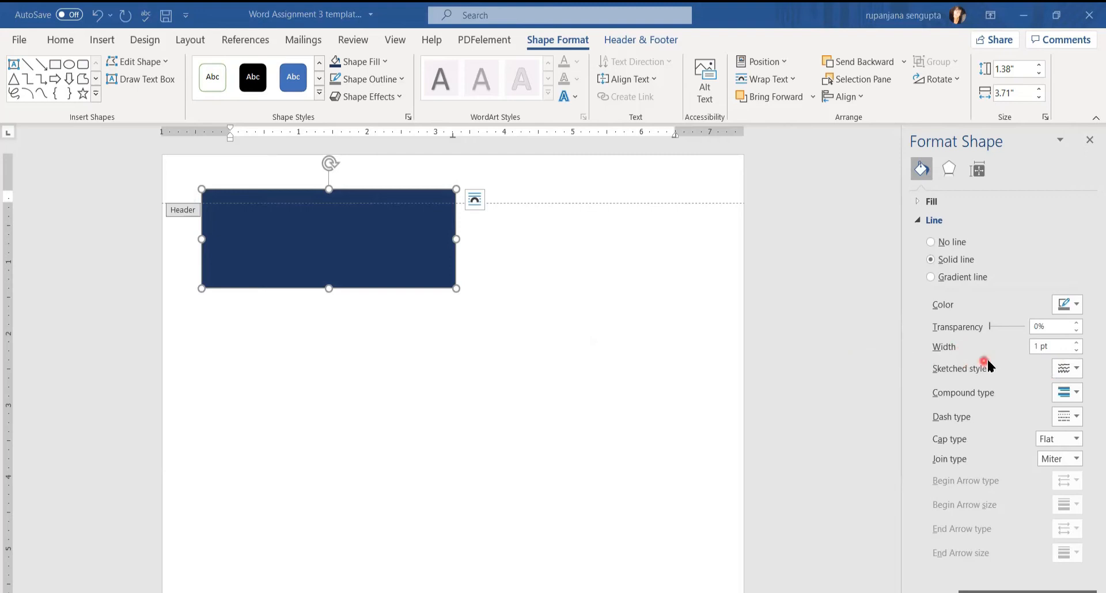
{"action": "left_click", "coordinate": [1077, 342]}
{"action": "left_click", "coordinate": [1077, 342]}
{"action": "left_click", "coordinate": [1078, 342]}
{"action": "left_click", "coordinate": [1077, 342]}
{"action": "left_click", "coordinate": [1078, 342]}
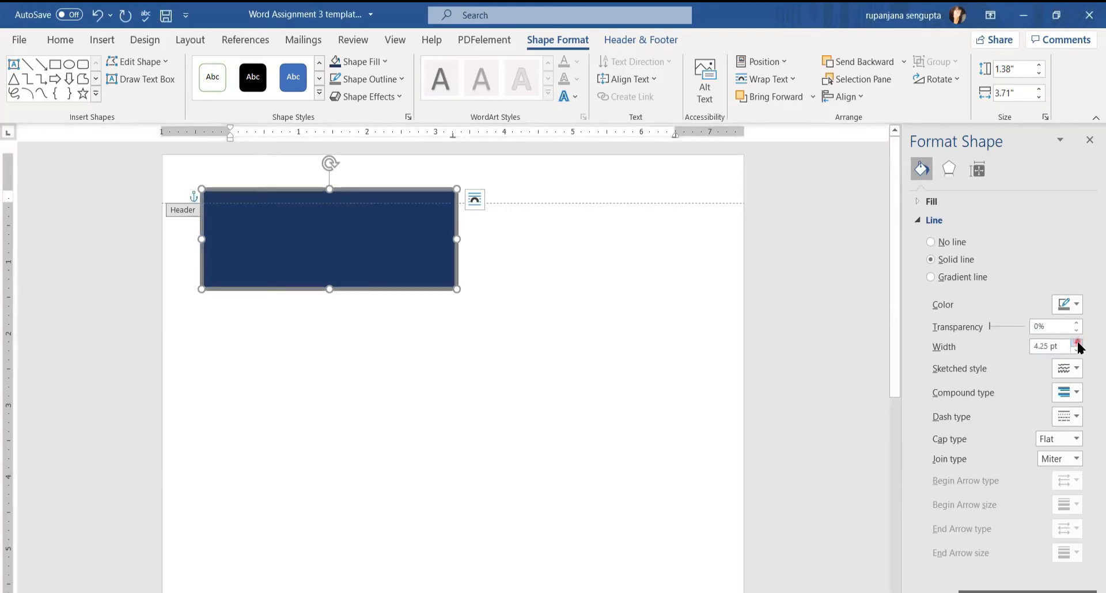
{"action": "left_click", "coordinate": [1062, 348]}
{"action": "left_click_drag", "start_coordinate": [1062, 348], "coordinate": [1014, 335]}
{"action": "type", "text": "10"}
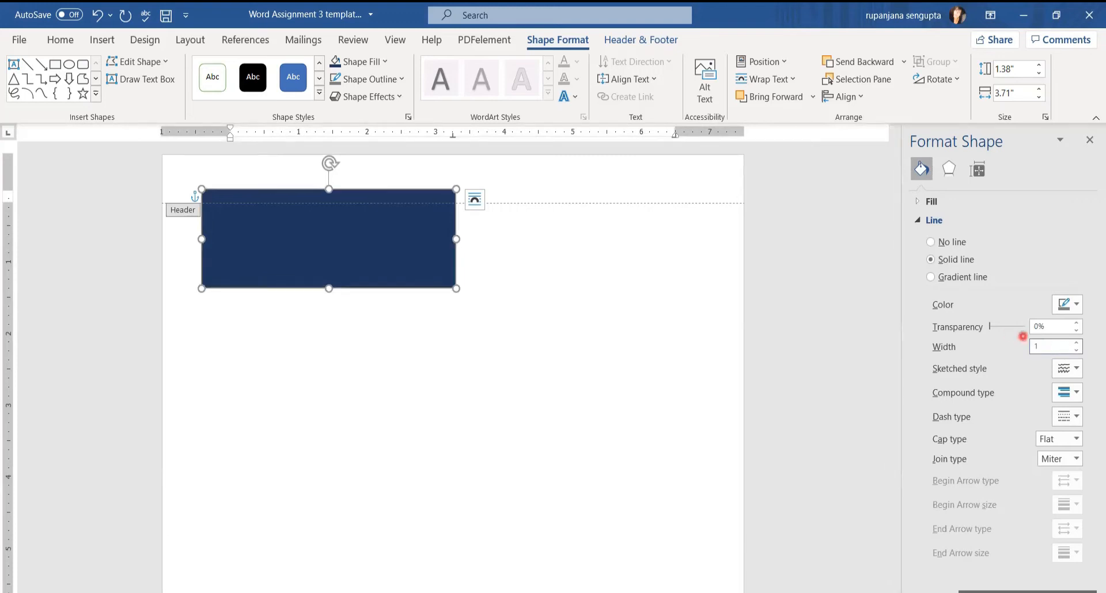
{"action": "left_click", "coordinate": [314, 203]}
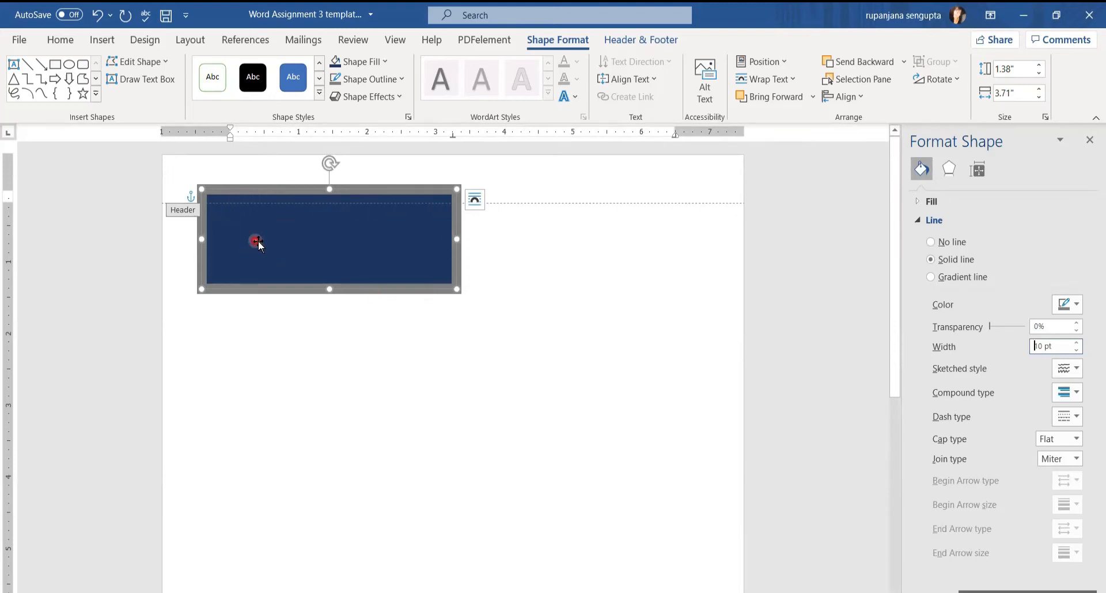
{"action": "left_click", "coordinate": [1090, 142]}
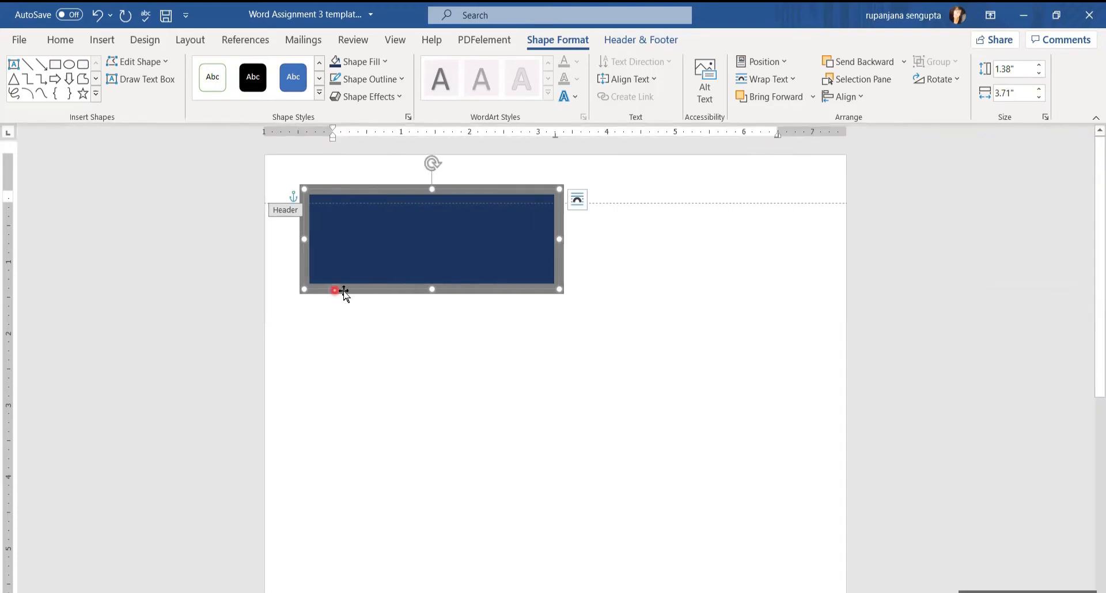
{"action": "left_click", "coordinate": [399, 98]}
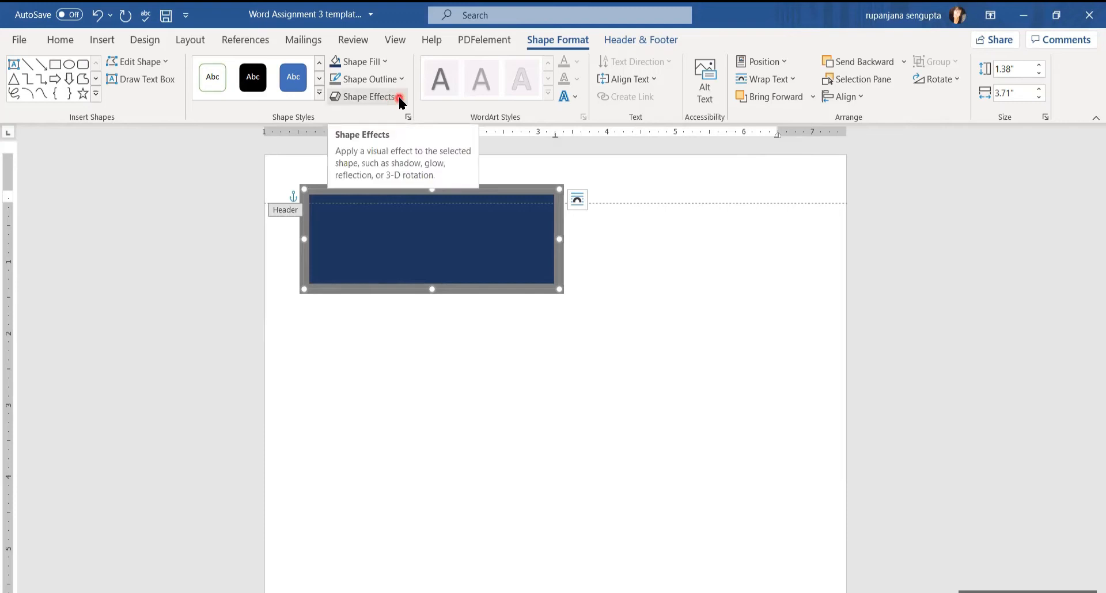
Apply the first Bevel preset to the navy rectangle
{"action": "left_click", "coordinate": [399, 96]}
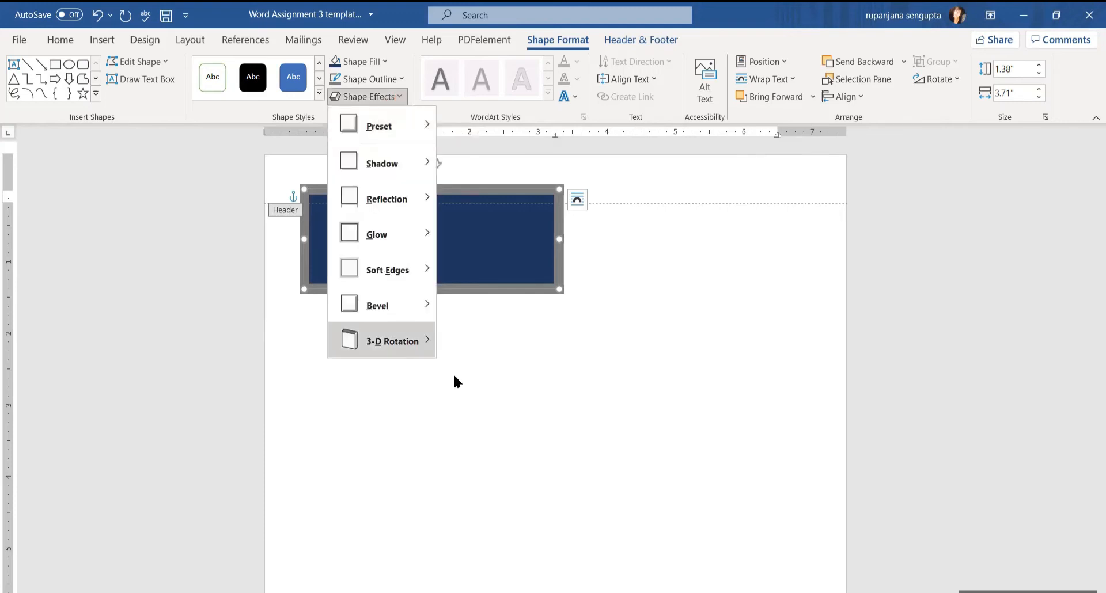
{"action": "mouse_move", "coordinate": [395, 312]}
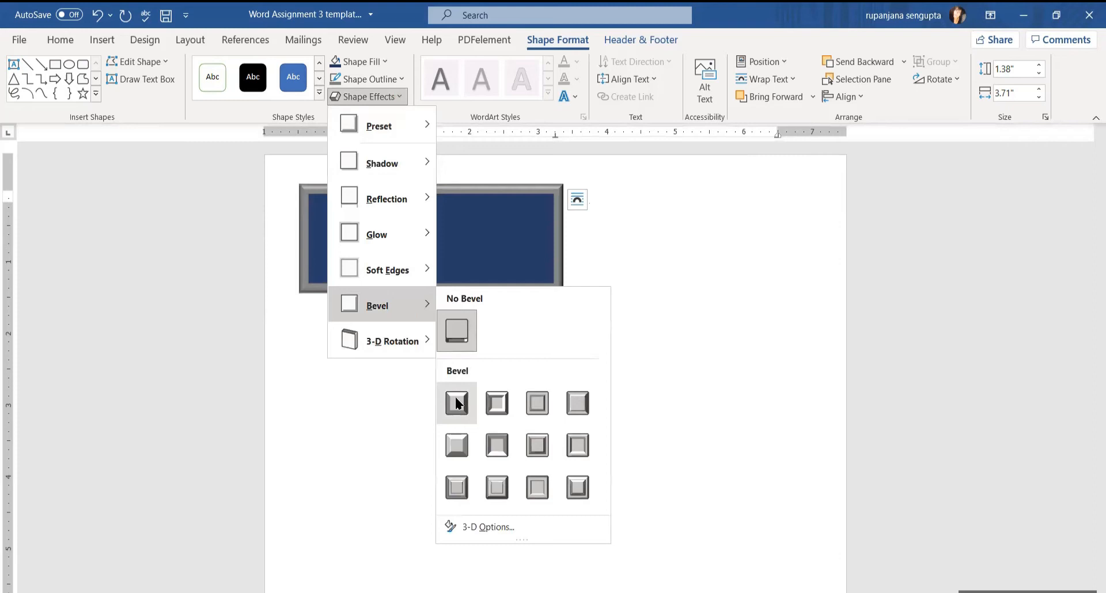
{"action": "left_click", "coordinate": [456, 403]}
{"action": "left_click", "coordinate": [429, 227]}
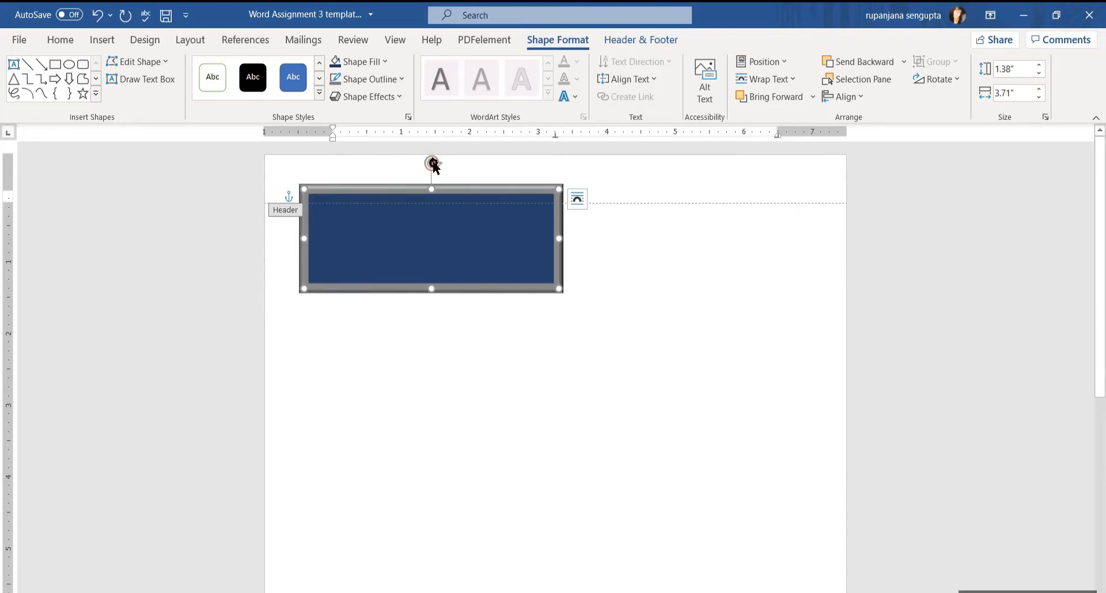
Tilt the rectangle diagonally across the top-left corner and leave header editing
{"action": "left_click_drag", "start_coordinate": [434, 165], "coordinate": [248, 196]}
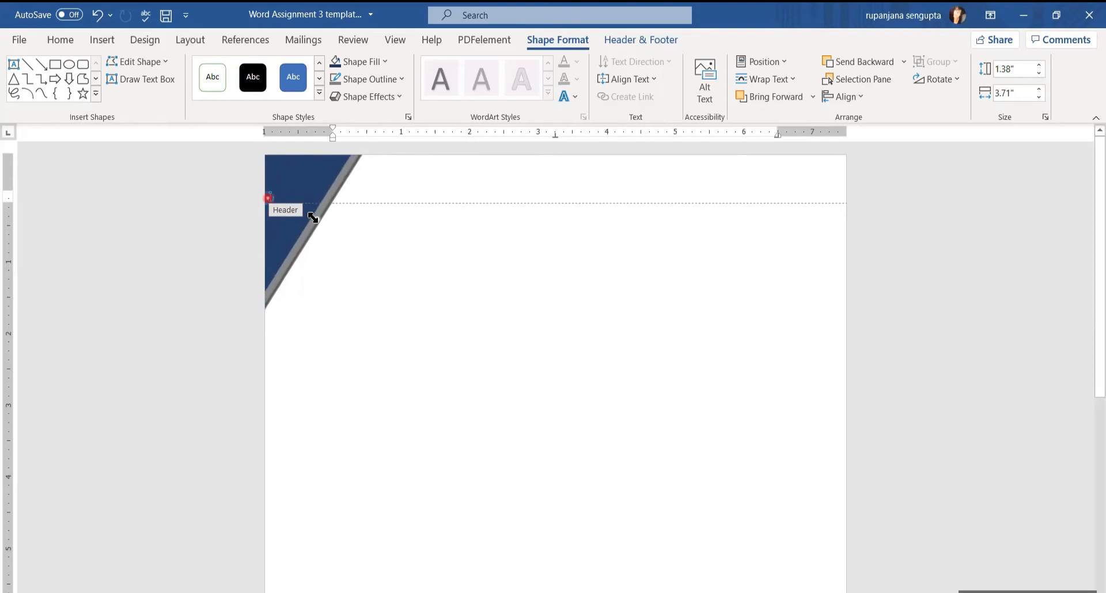
{"action": "double_click", "coordinate": [444, 271]}
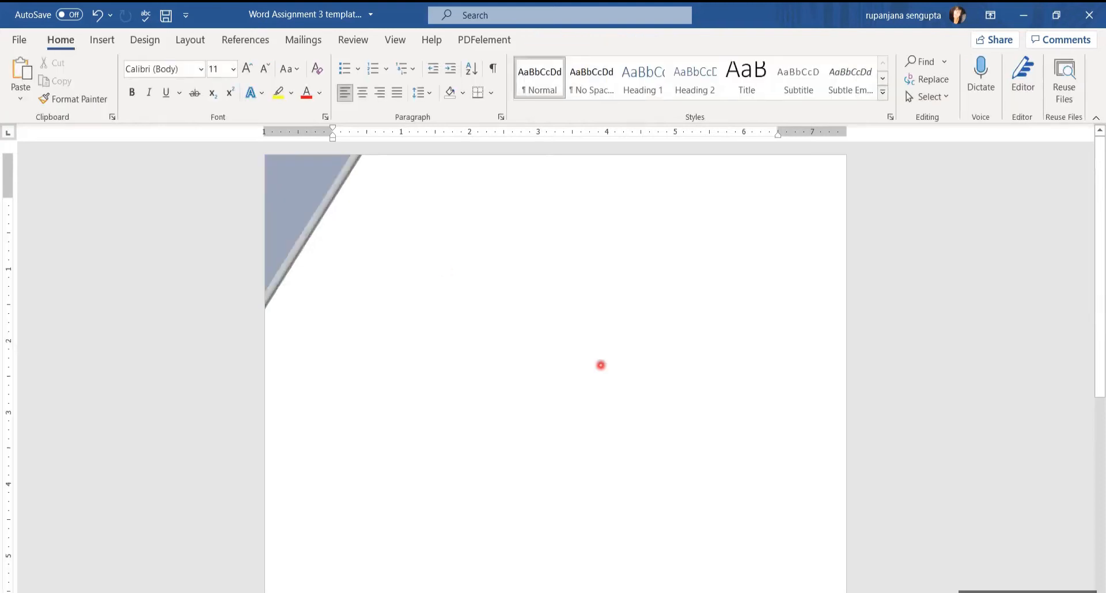
{"action": "scroll", "coordinate": [760, 536], "scroll_direction": "down", "scroll_amount": 5}
{"action": "scroll", "coordinate": [759, 528], "scroll_direction": "down", "scroll_amount": 5}
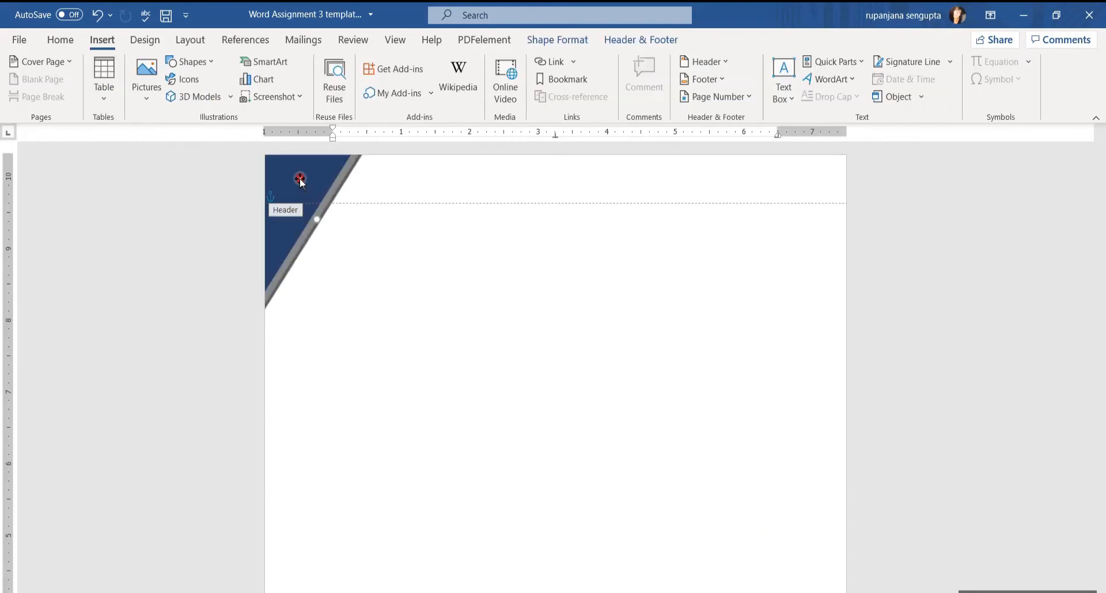
Copy and paste the bevelled navy shape, moving the copy down onto the page
{"action": "right_click", "coordinate": [301, 180]}
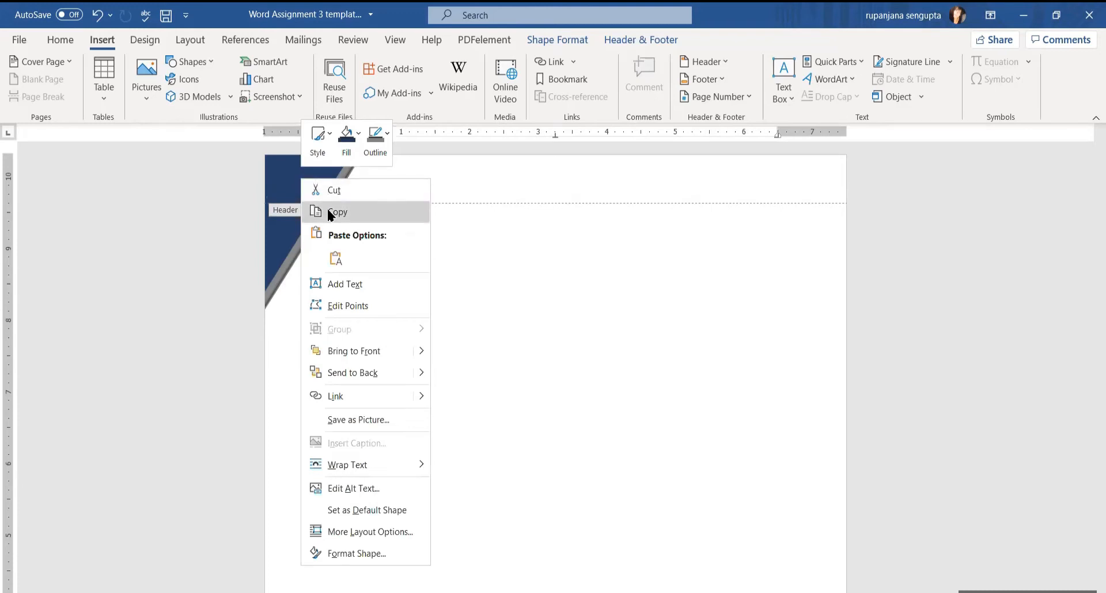
{"action": "left_click", "coordinate": [343, 229]}
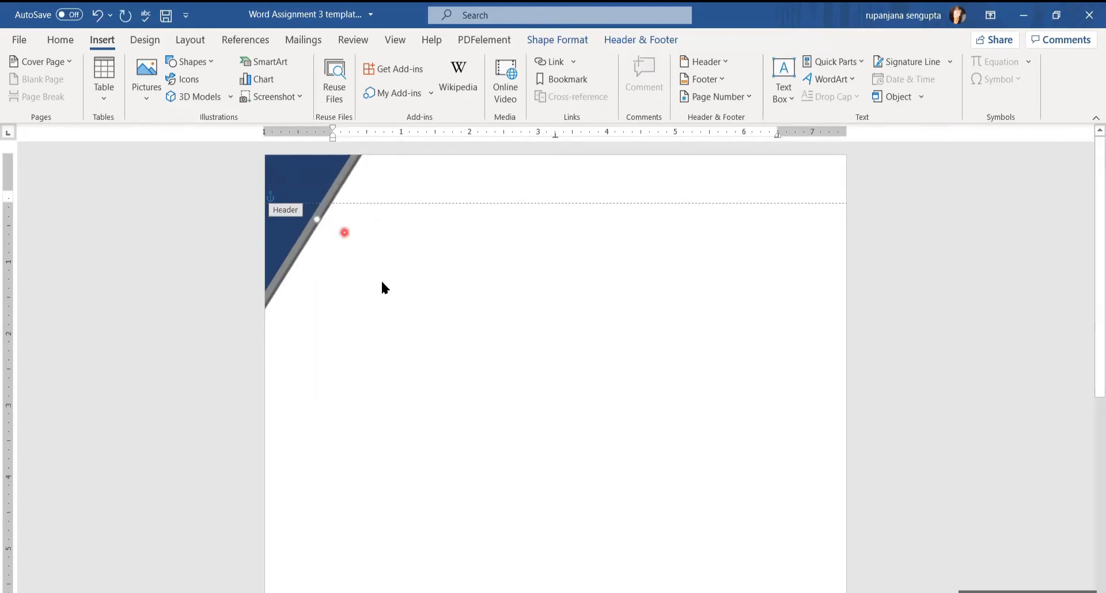
{"action": "right_click", "coordinate": [344, 232]}
{"action": "left_click", "coordinate": [383, 314]}
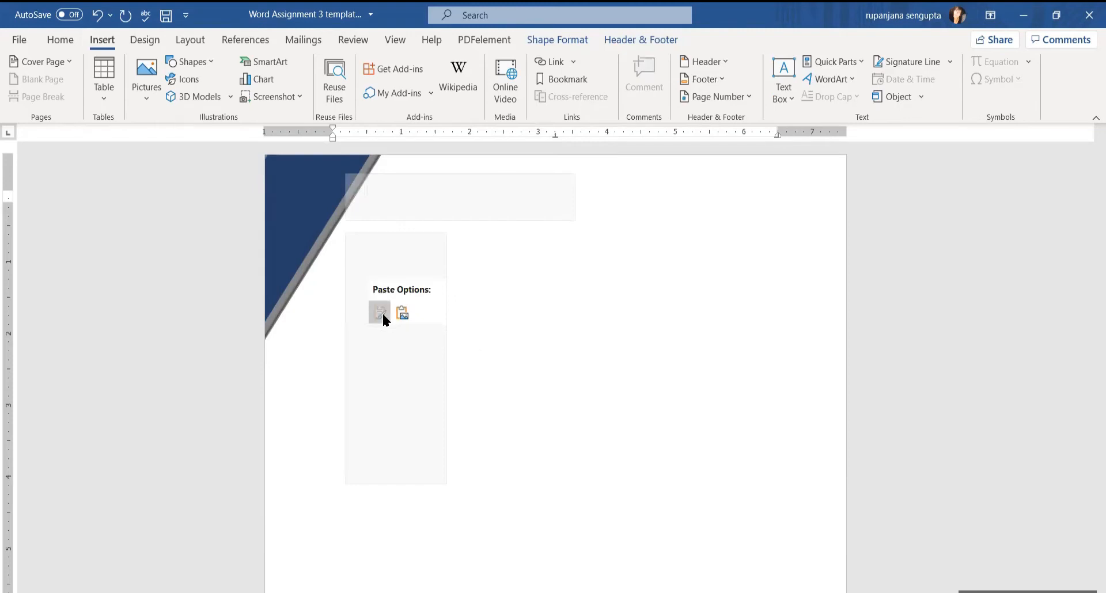
{"action": "left_click_drag", "start_coordinate": [333, 198], "coordinate": [457, 297]}
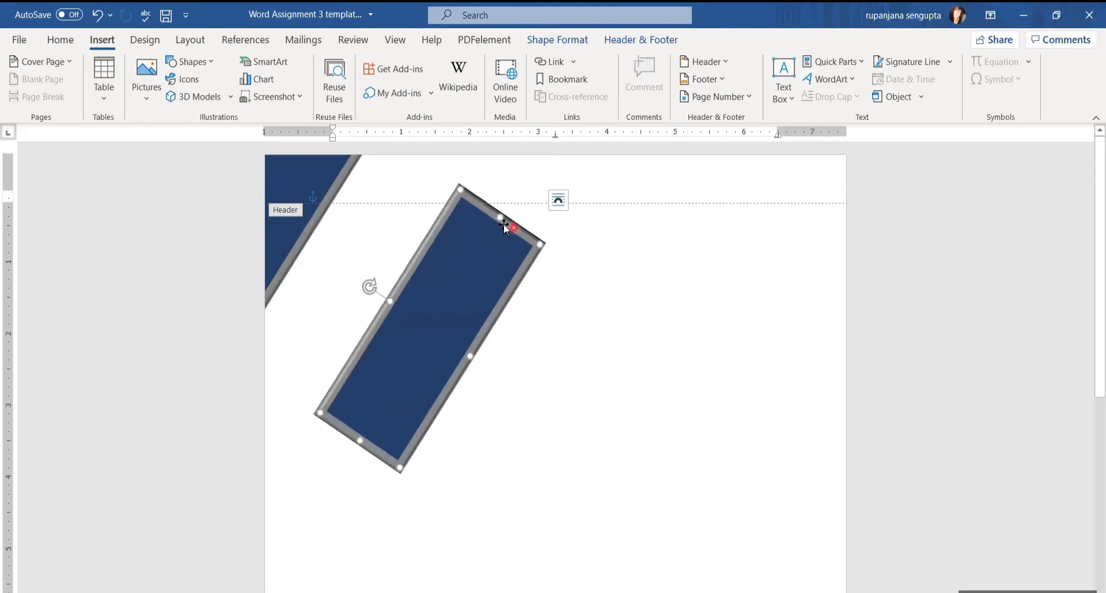
Set the copy to Square text wrapping and drag it into the bottom-right corner
{"action": "left_click", "coordinate": [558, 200]}
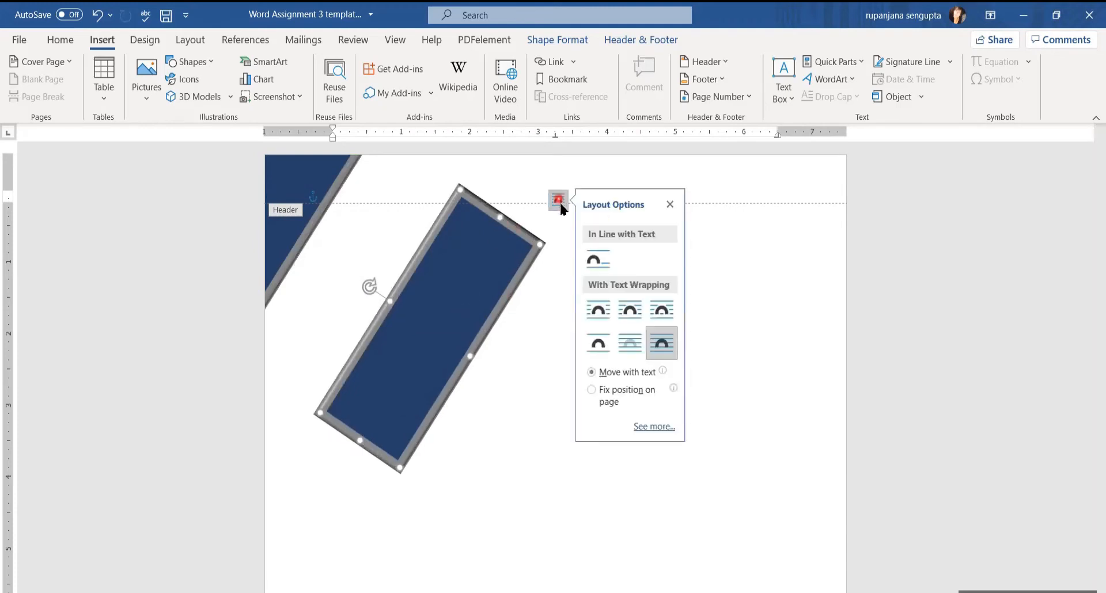
{"action": "left_click", "coordinate": [595, 309]}
{"action": "left_click_drag", "start_coordinate": [472, 282], "coordinate": [684, 482]}
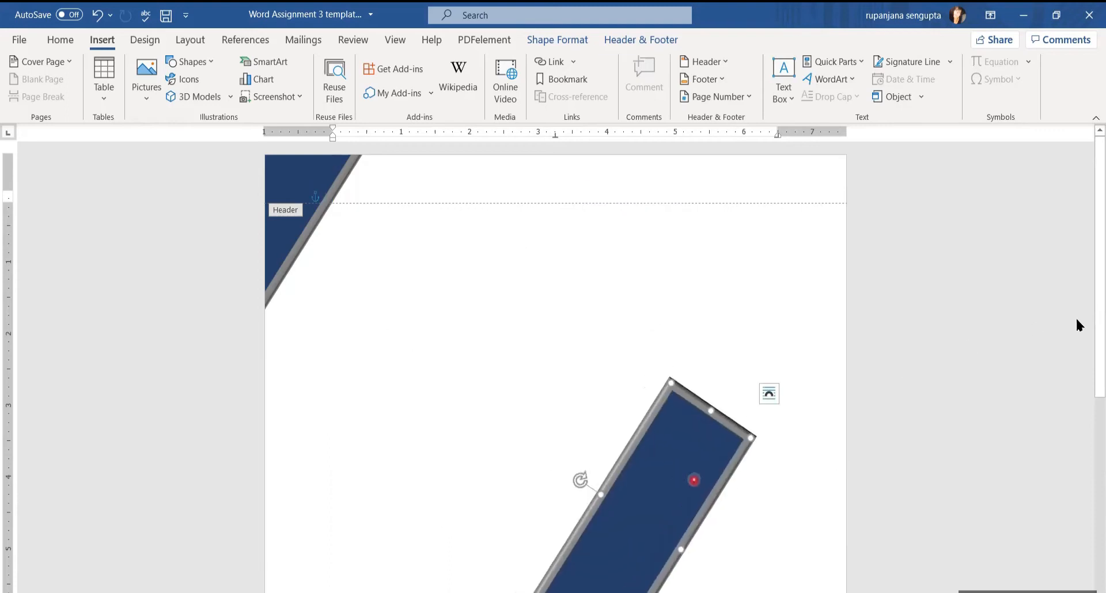
{"action": "left_click_drag", "start_coordinate": [1086, 361], "coordinate": [1090, 530]}
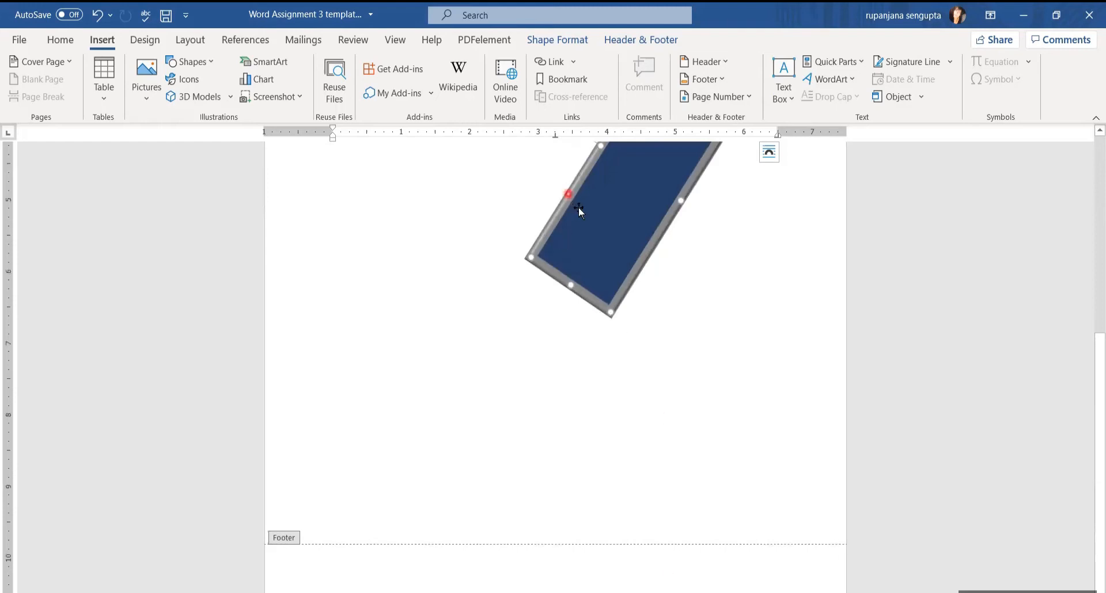
{"action": "left_click_drag", "start_coordinate": [592, 206], "coordinate": [792, 586]}
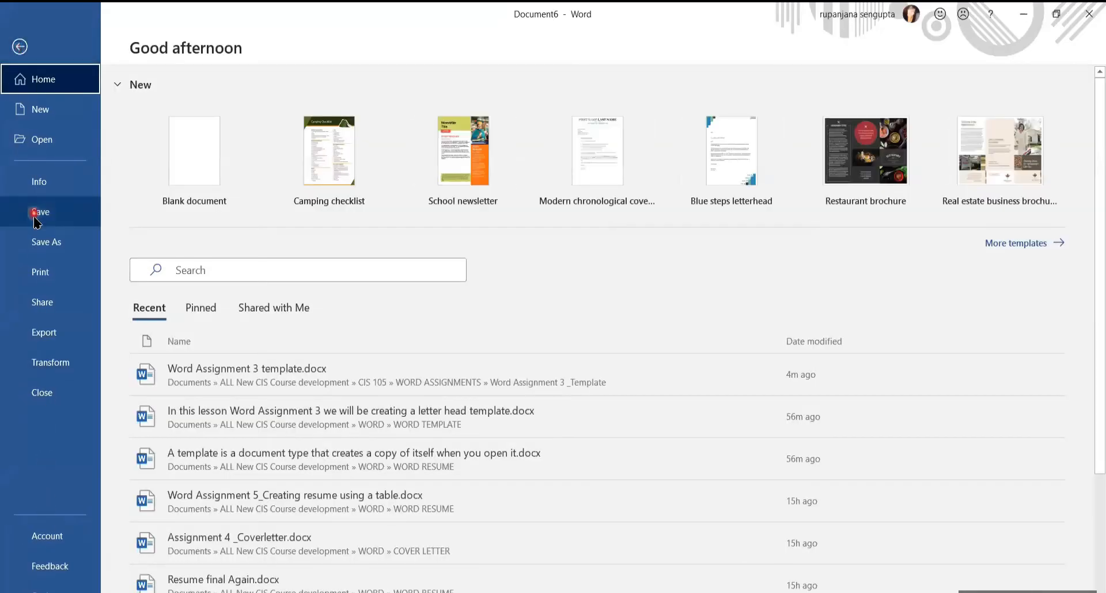
{"action": "left_click", "coordinate": [44, 272]}
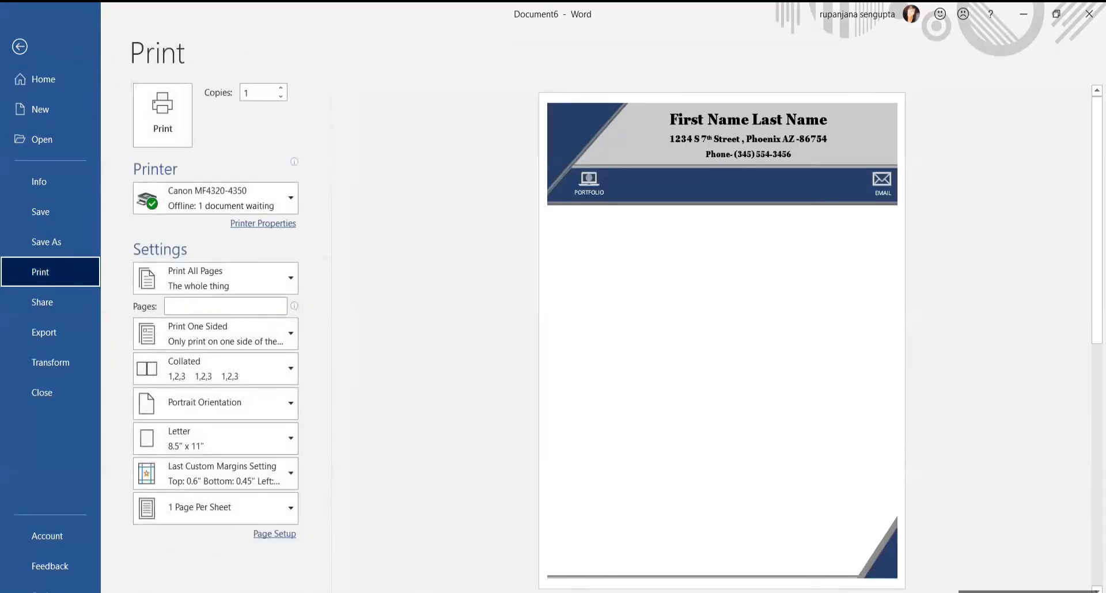
{"action": "scroll", "coordinate": [722, 339], "scroll_direction": "down", "scroll_amount": 1}
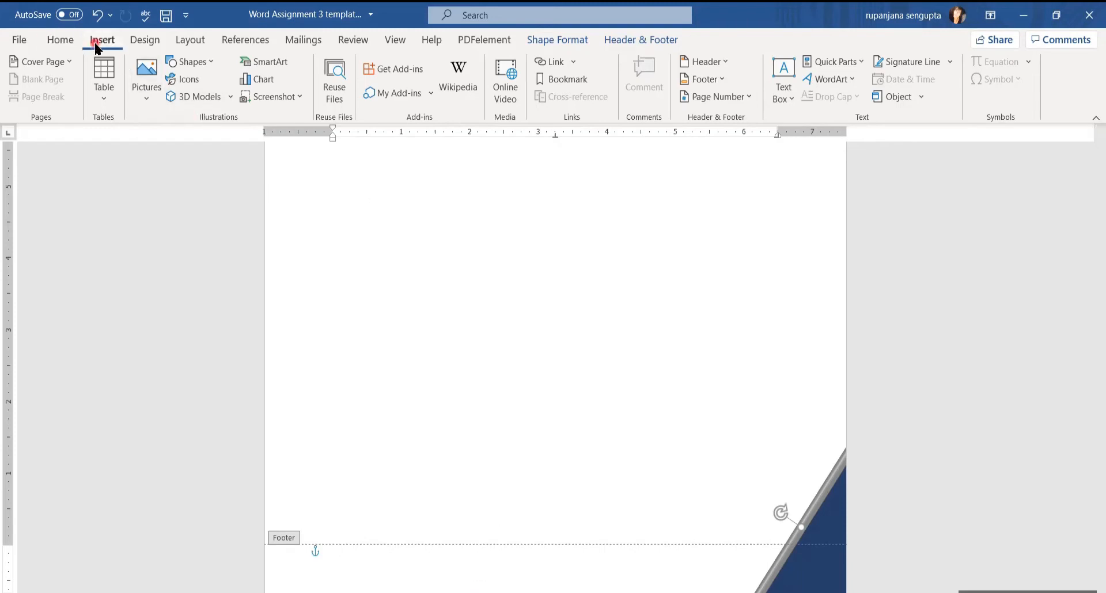
Draw a rectangle across the footer and size it 0.39" tall by 8.51" wide
{"action": "left_click", "coordinate": [215, 65]}
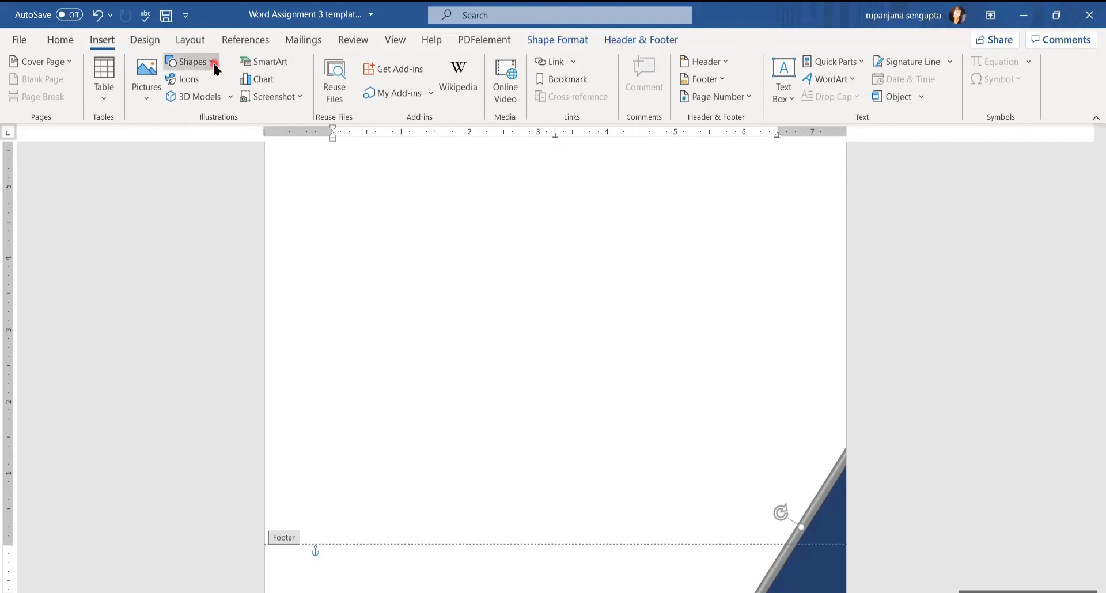
{"action": "left_click", "coordinate": [215, 102]}
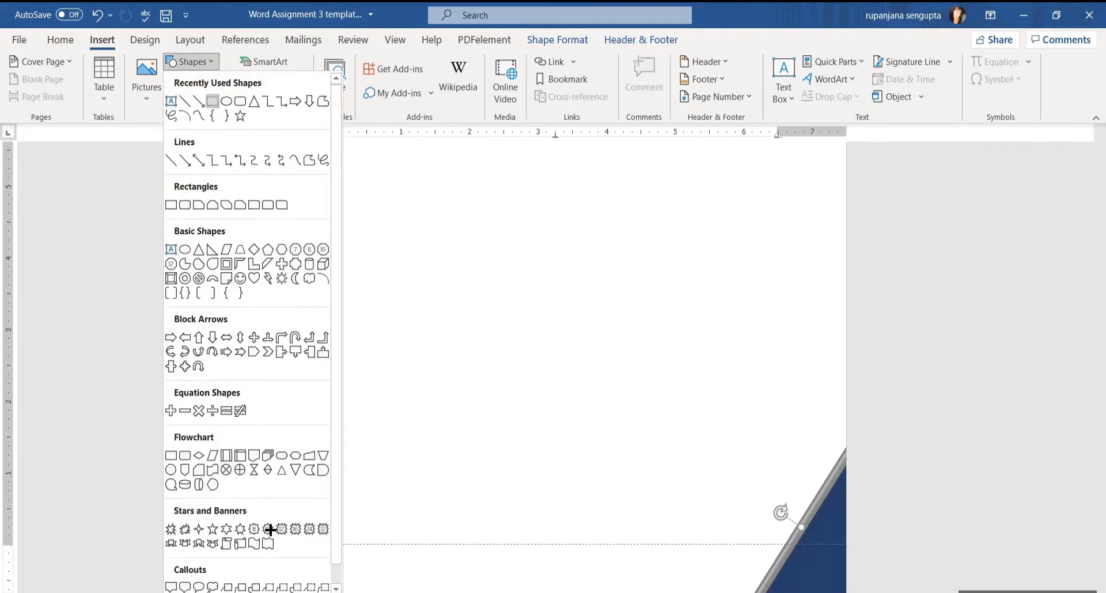
{"action": "left_click_drag", "start_coordinate": [271, 567], "coordinate": [760, 592]}
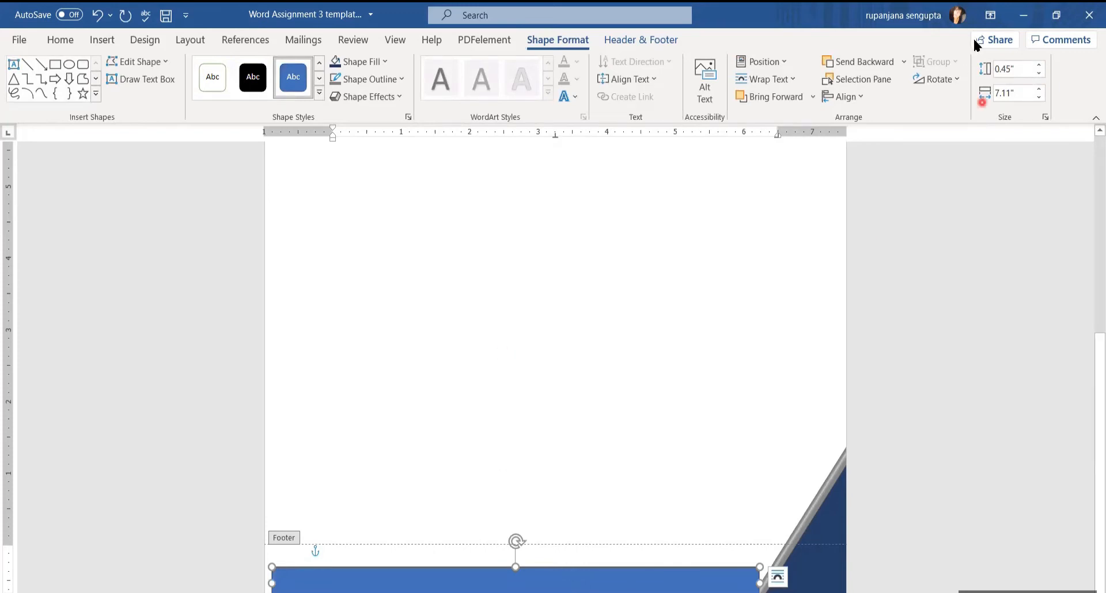
{"action": "left_click", "coordinate": [1025, 63]}
{"action": "type", "text": "0"}
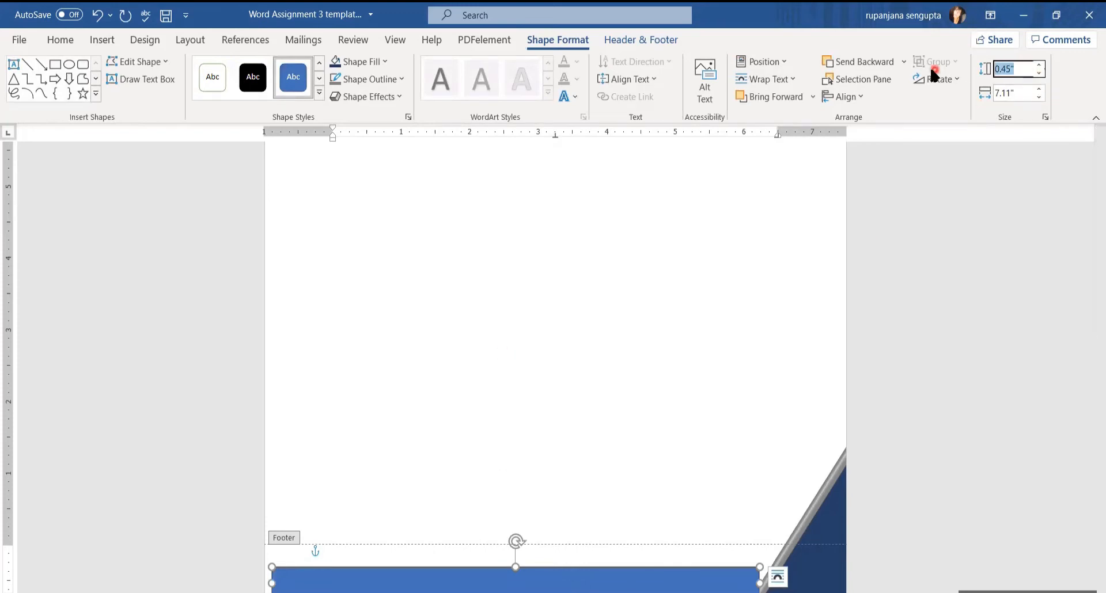
{"action": "type", "text": ".39"}
{"action": "key", "text": "Tab"}
{"action": "type", "text": "8.51"}
{"action": "key", "text": "Return"}
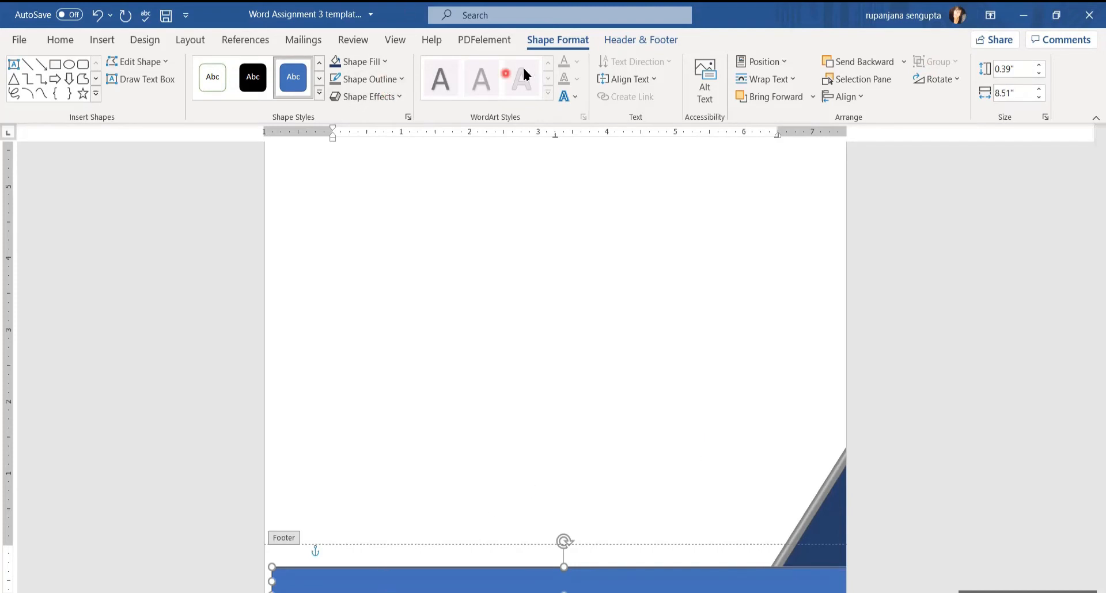
Fill the footer bar grey, give it the first Bevel preset, and align it with the page edge
{"action": "left_click", "coordinate": [385, 63]}
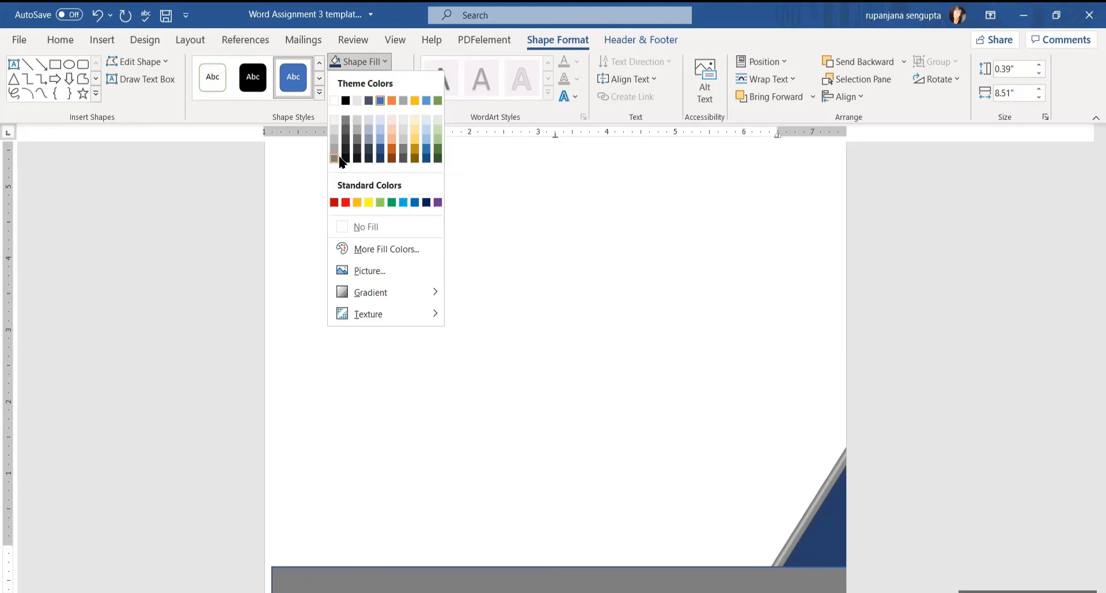
{"action": "left_click", "coordinate": [502, 571]}
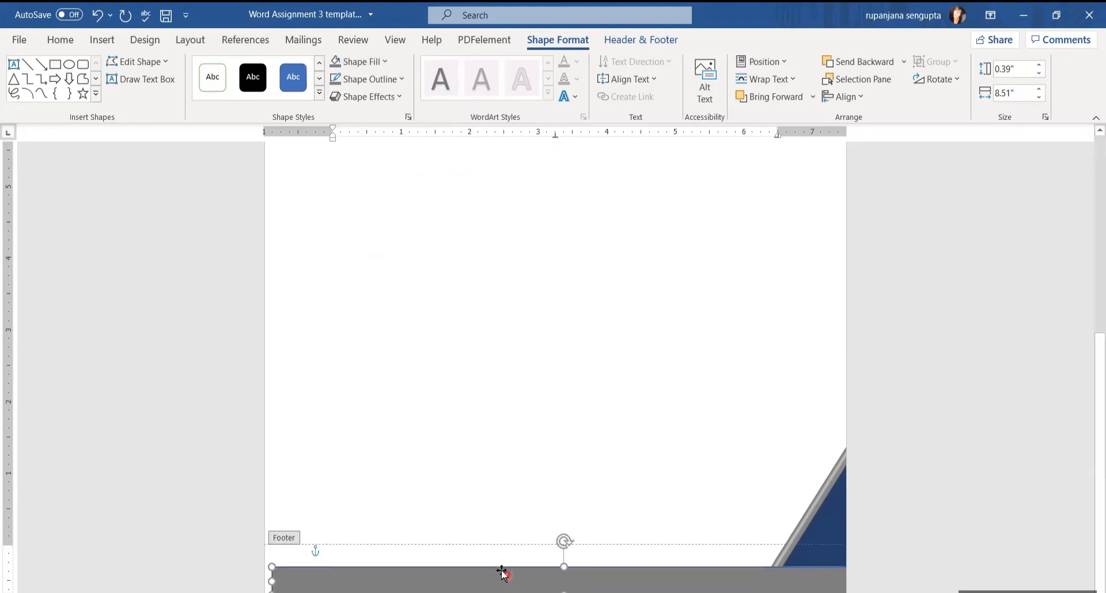
{"action": "left_click", "coordinate": [396, 97]}
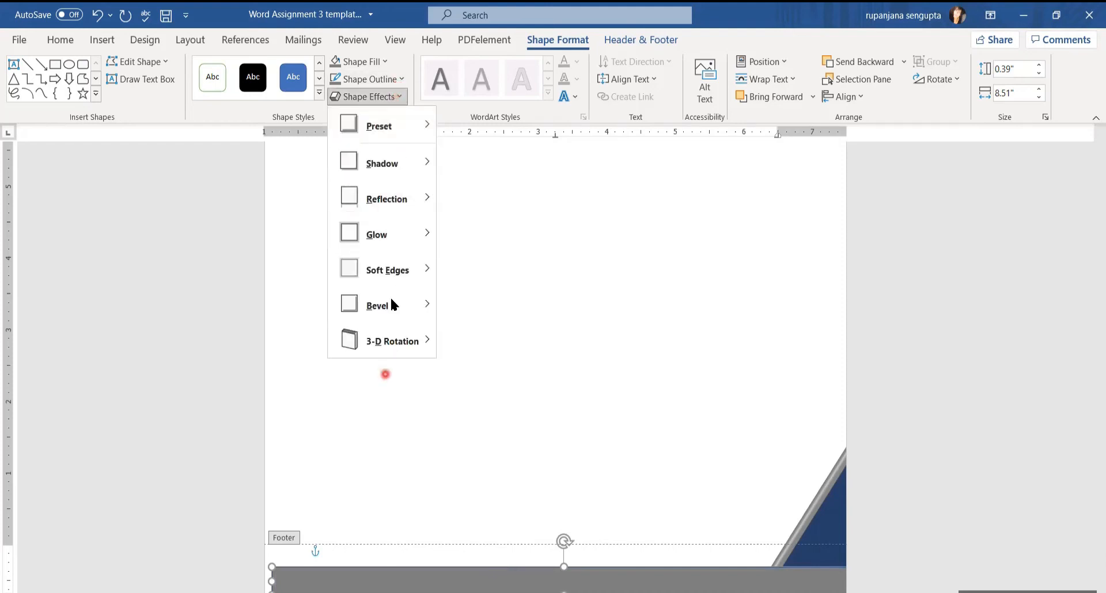
{"action": "mouse_move", "coordinate": [392, 303]}
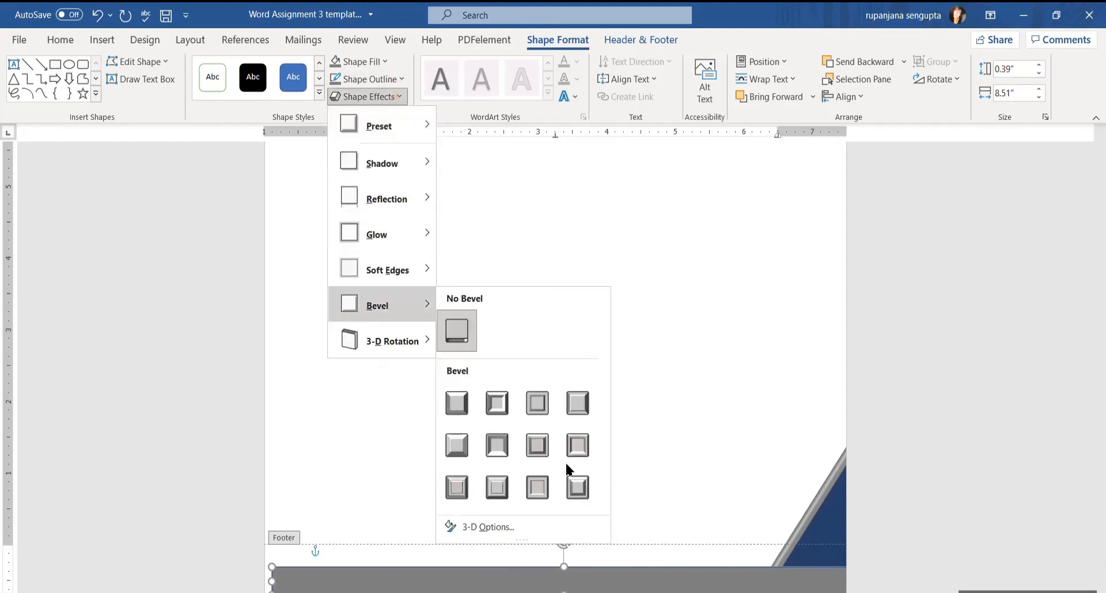
{"action": "left_click", "coordinate": [458, 392]}
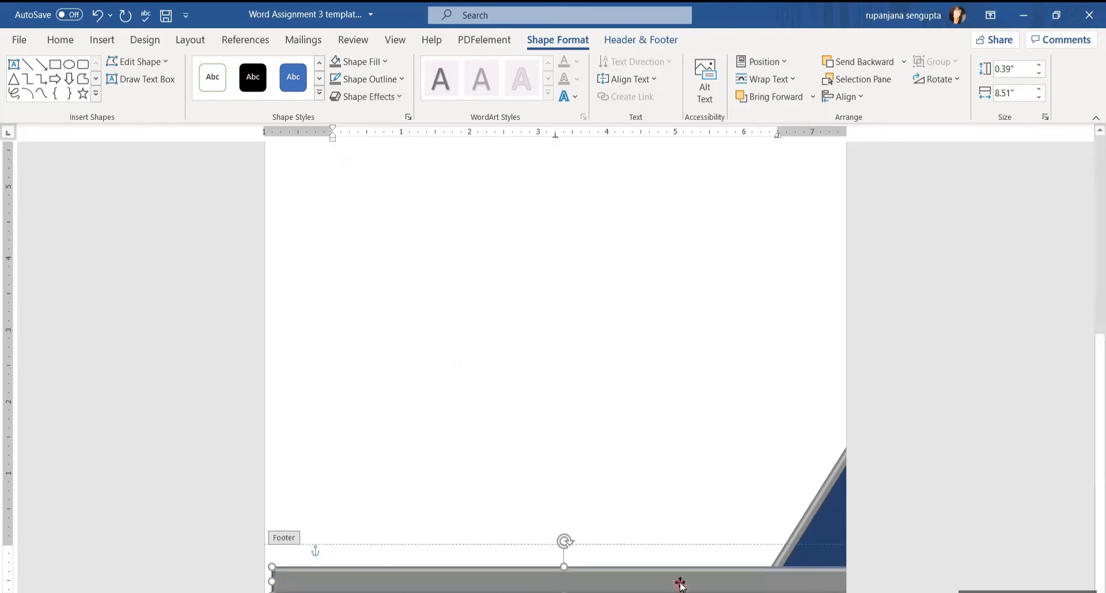
{"action": "left_click_drag", "start_coordinate": [681, 579], "coordinate": [657, 571]}
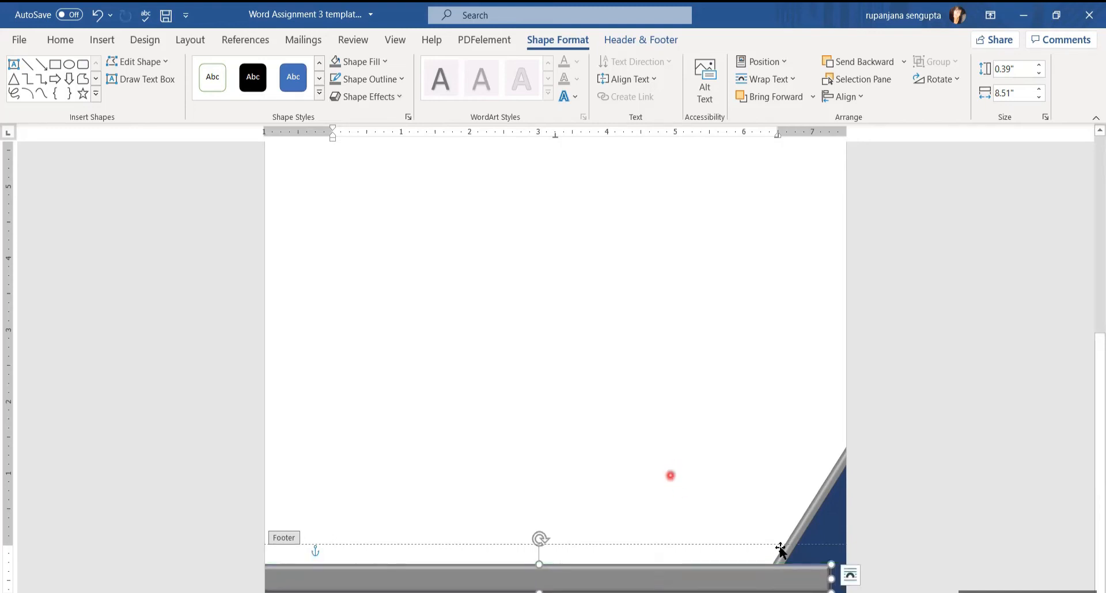
Send the grey footer bar behind the navy corner wedge
{"action": "right_click", "coordinate": [762, 571]}
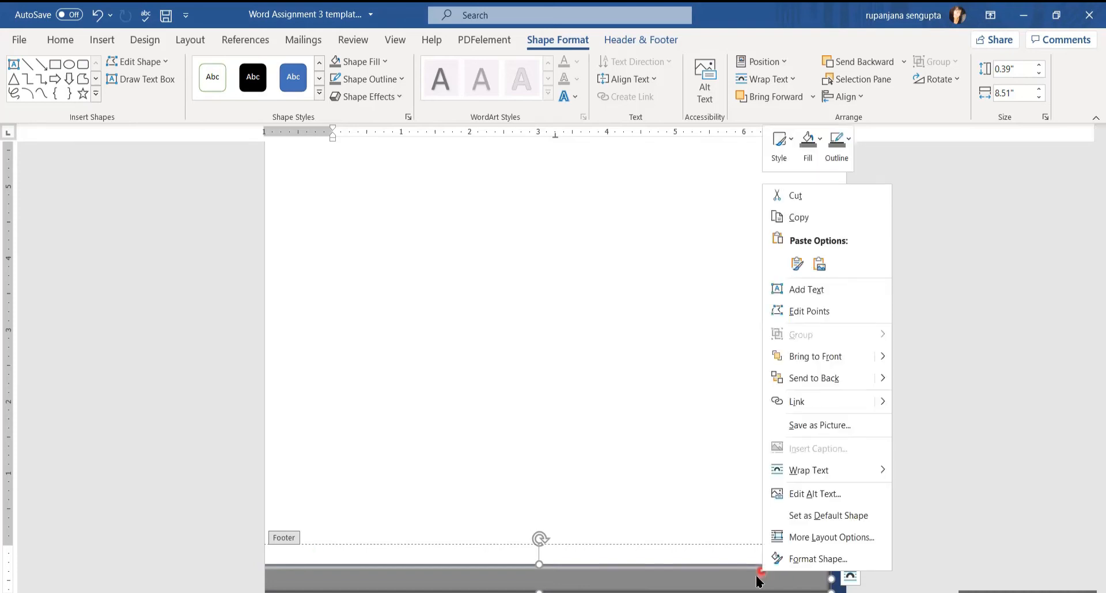
{"action": "left_click", "coordinate": [806, 379]}
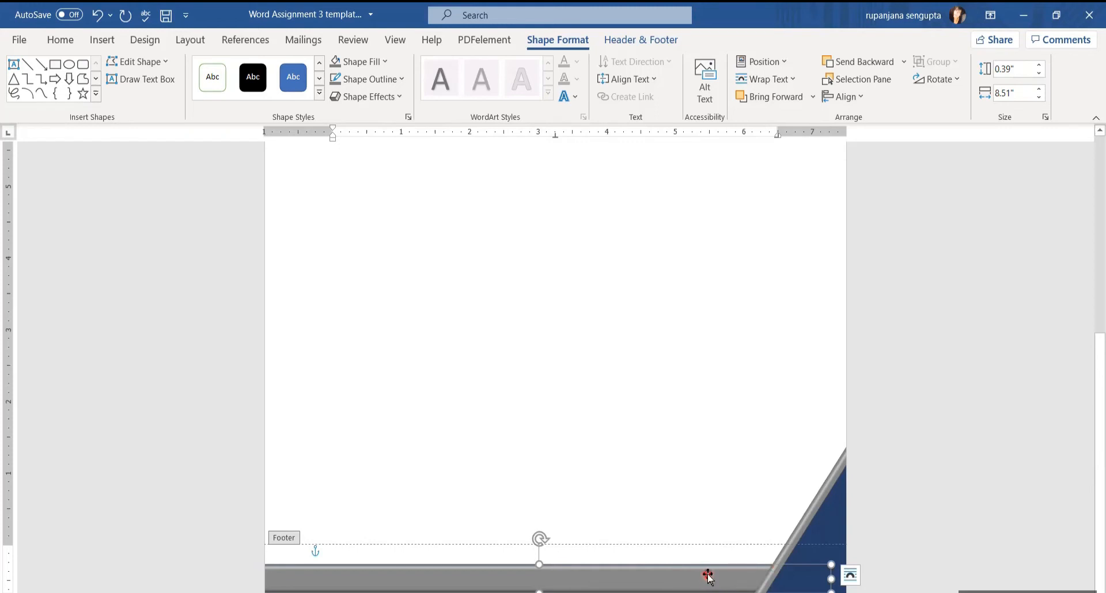
Check the page in print preview, then return to editing the document
{"action": "left_click", "coordinate": [19, 46]}
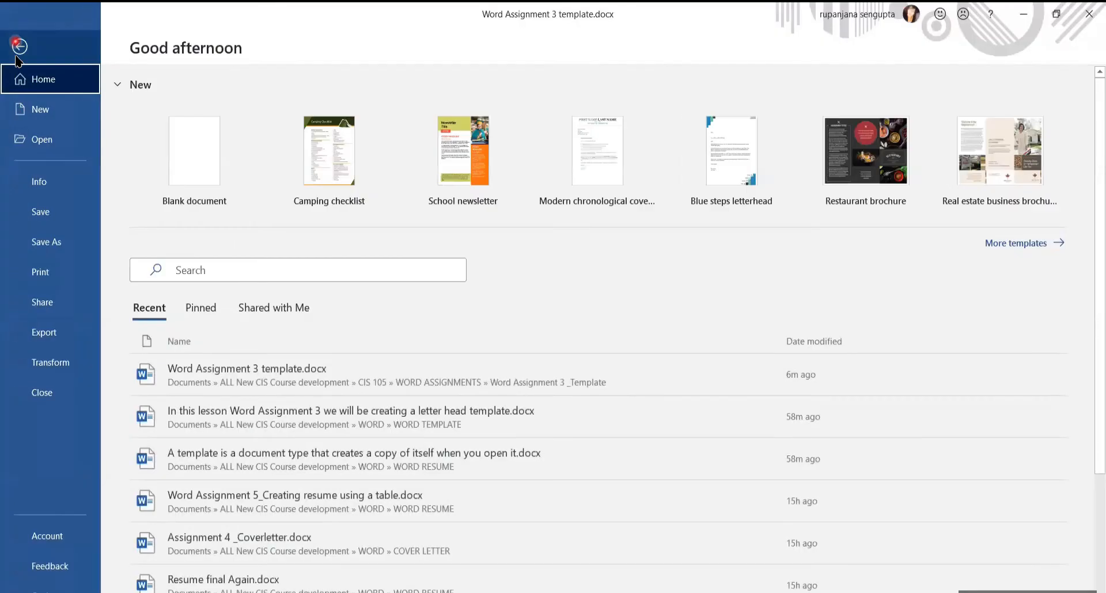
{"action": "left_click", "coordinate": [41, 274]}
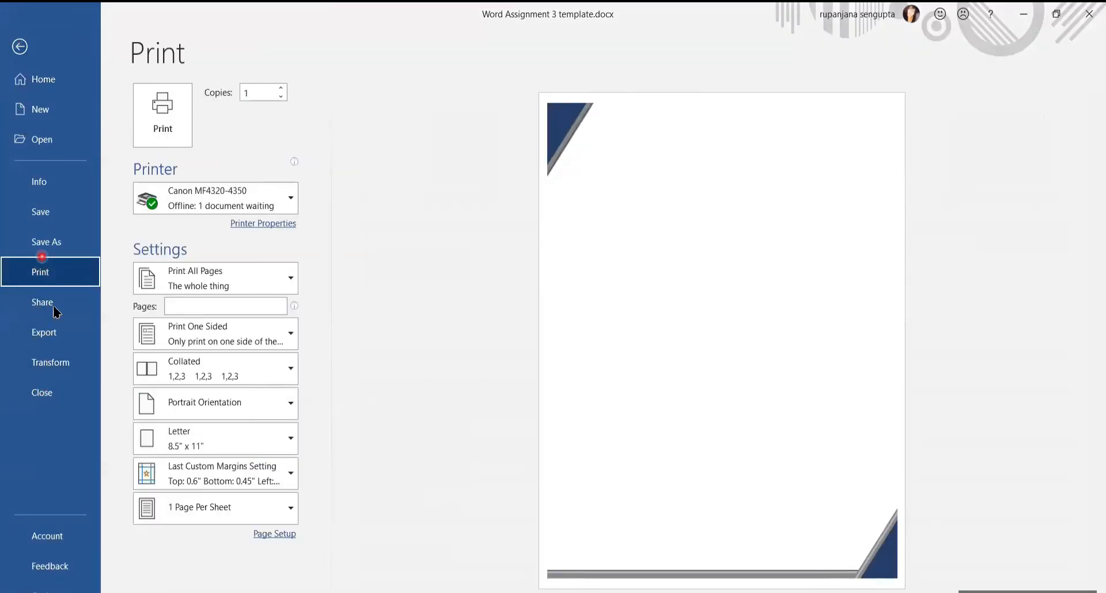
{"action": "left_click", "coordinate": [642, 570]}
{"action": "left_click", "coordinate": [564, 569]}
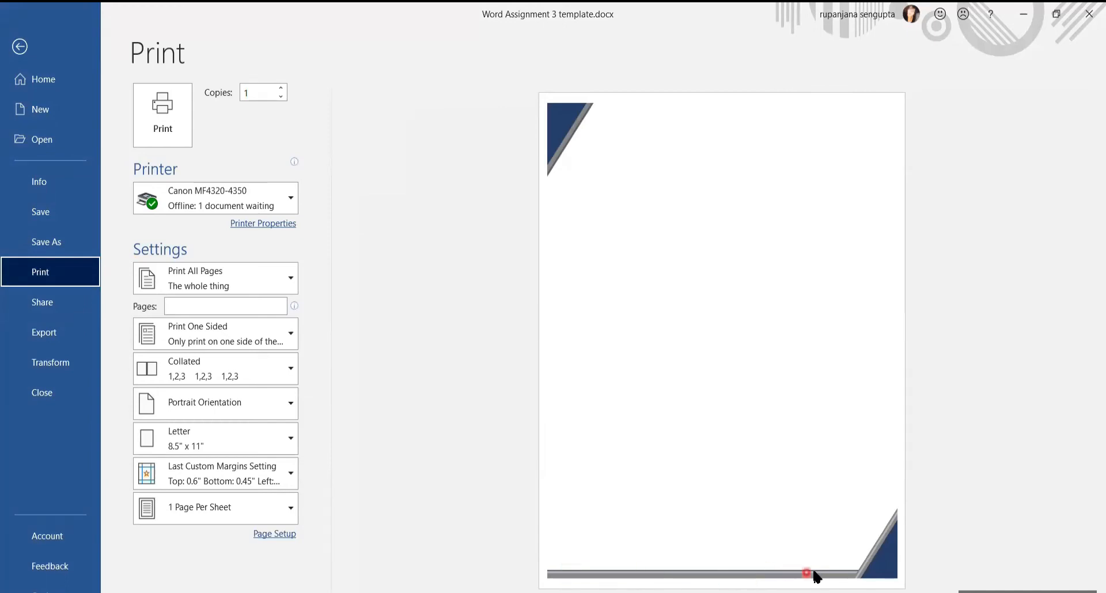
{"action": "left_click", "coordinate": [15, 61]}
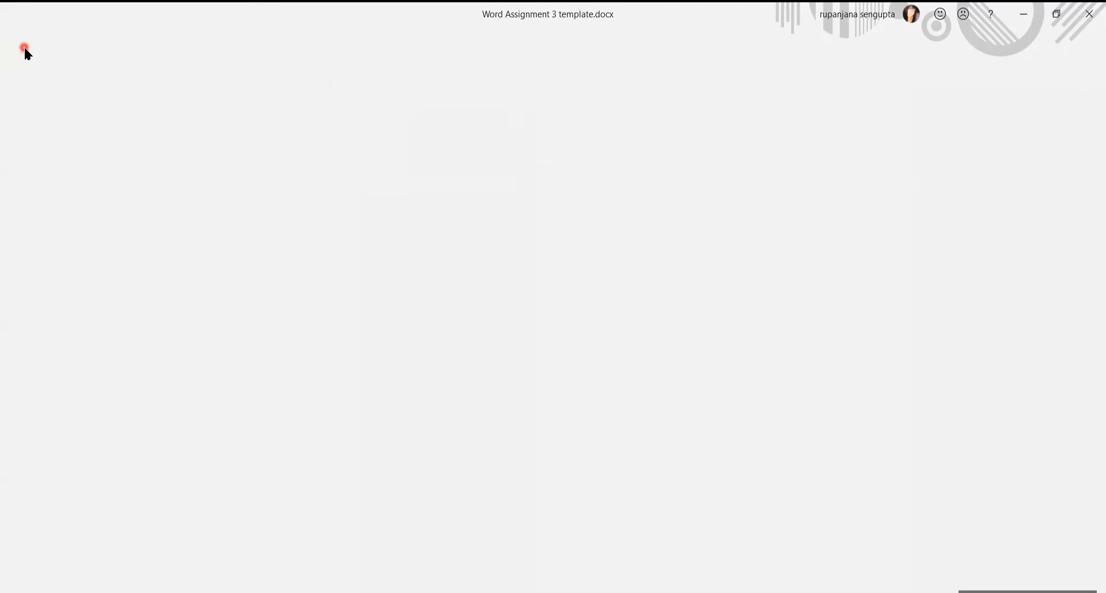
{"action": "scroll", "coordinate": [634, 537], "scroll_direction": "down", "scroll_amount": 6}
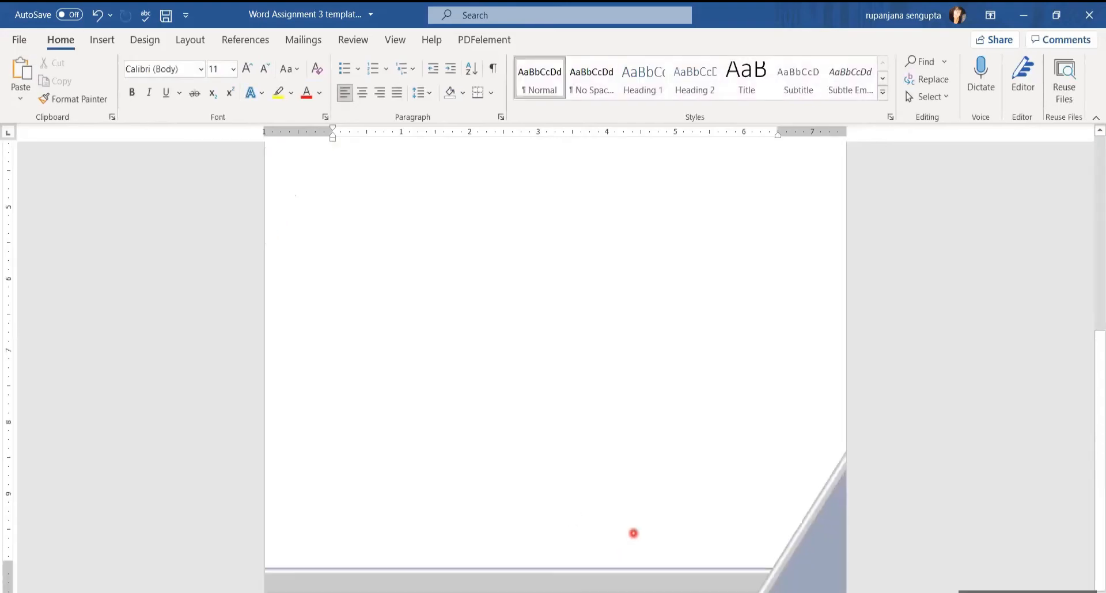
Give the grey footer bar Square text wrapping and nudge it slightly lower
{"action": "double_click", "coordinate": [583, 576]}
{"action": "left_click", "coordinate": [584, 578]}
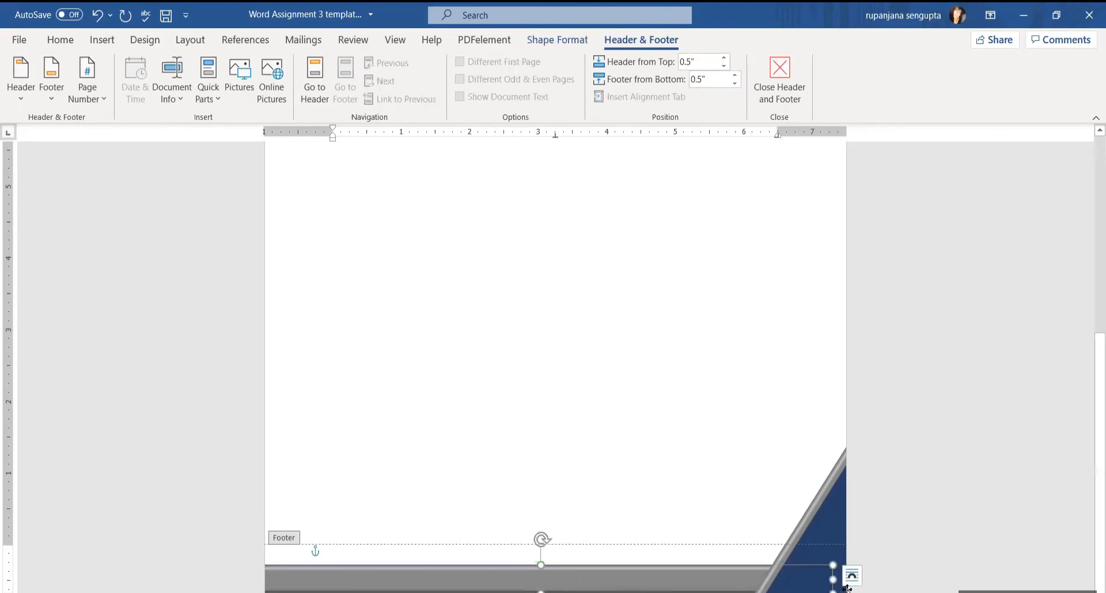
{"action": "left_click", "coordinate": [850, 576]}
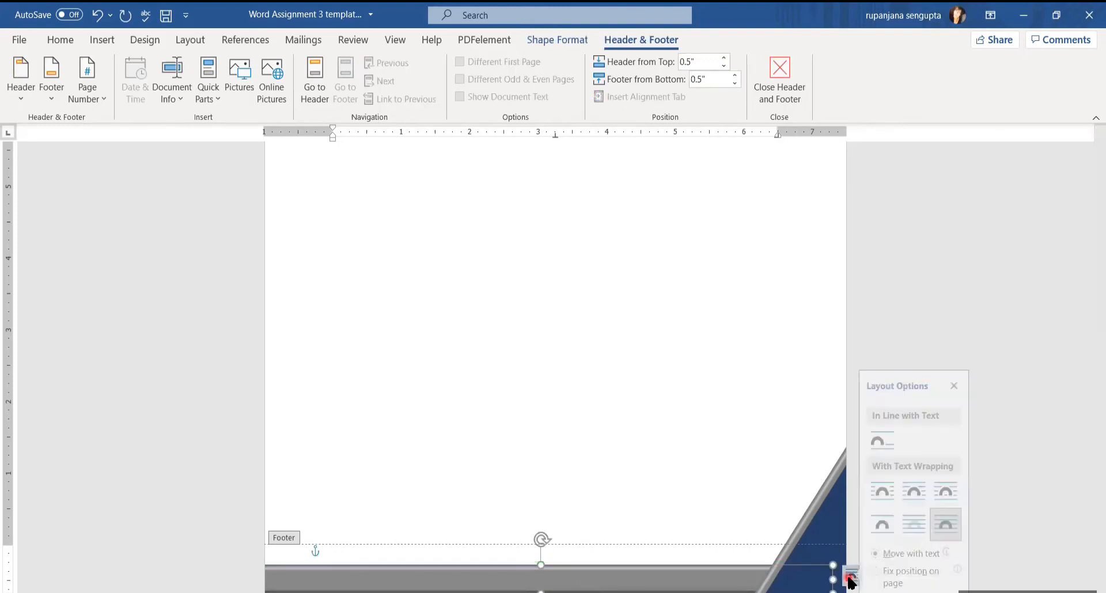
{"action": "left_click", "coordinate": [891, 491]}
{"action": "left_click_drag", "start_coordinate": [455, 577], "coordinate": [457, 588]}
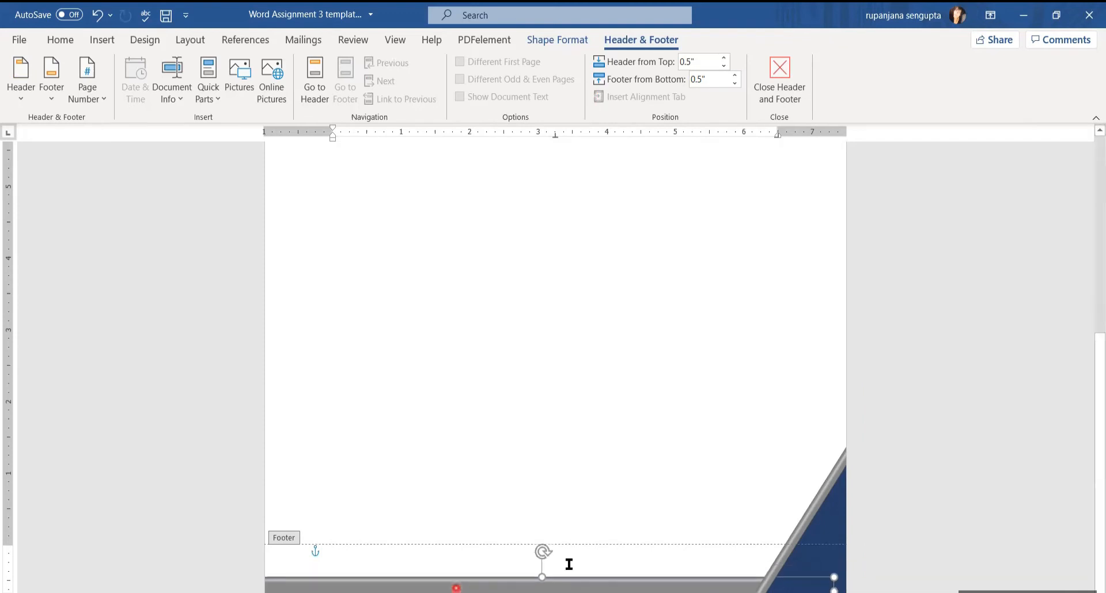
{"action": "left_click", "coordinate": [19, 39]}
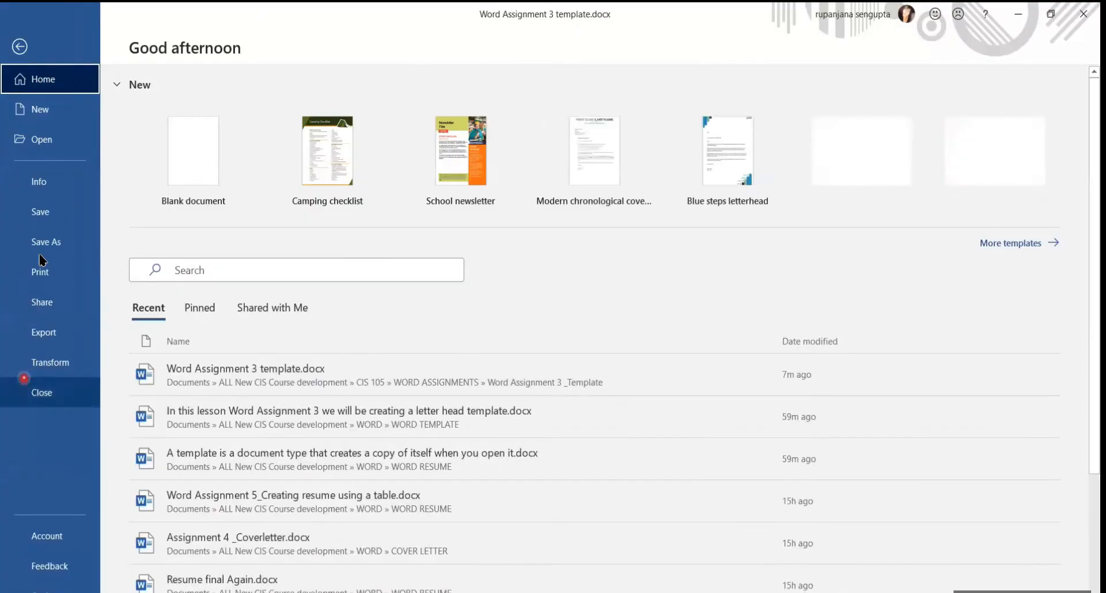
Review the printed page layout in print preview once more
{"action": "left_click", "coordinate": [39, 269]}
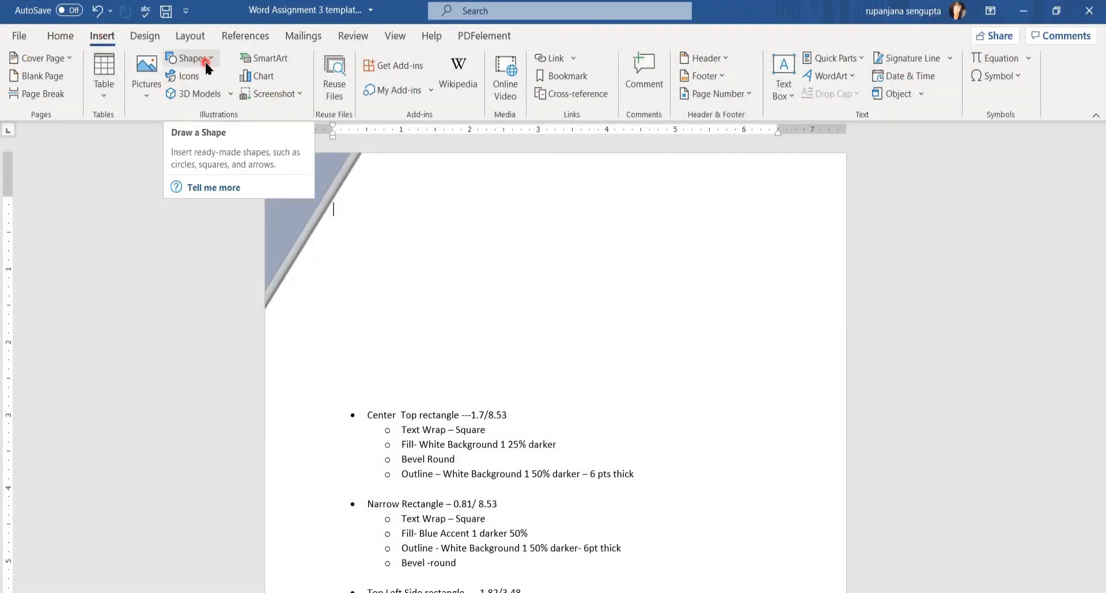
Draw a rectangle across the top of page 1 with Square text wrapping
{"action": "left_click", "coordinate": [205, 60]}
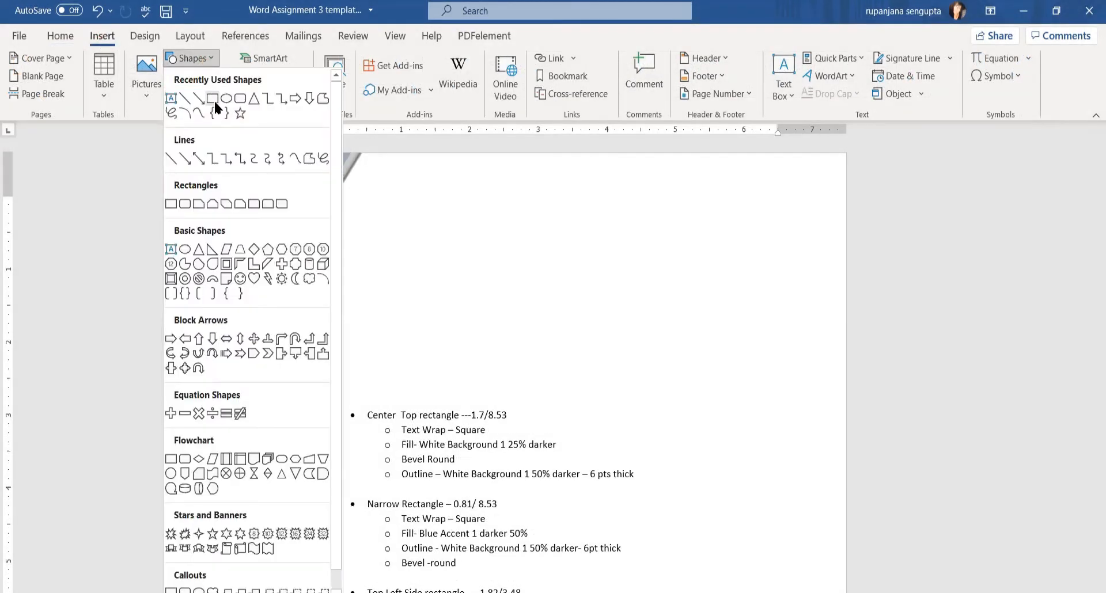
{"action": "left_click", "coordinate": [212, 98]}
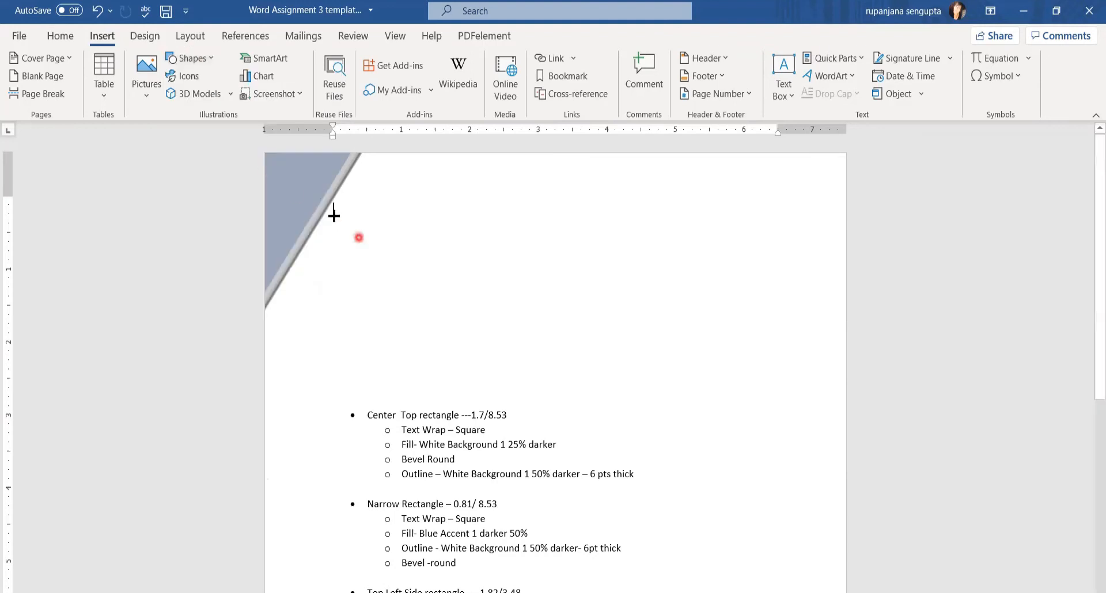
{"action": "left_click_drag", "start_coordinate": [295, 193], "coordinate": [804, 306]}
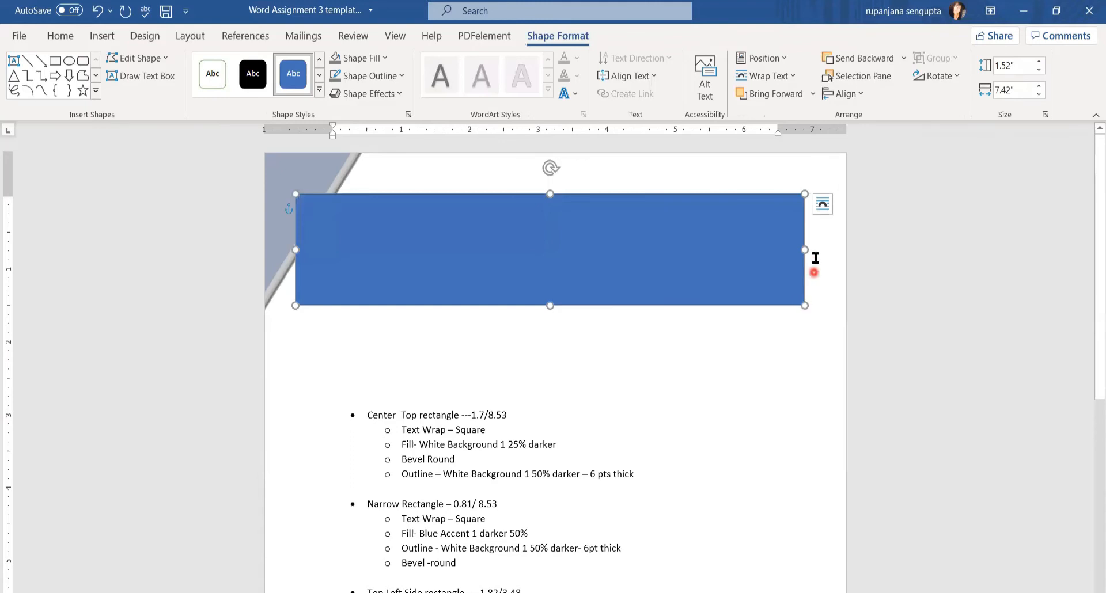
{"action": "left_click", "coordinate": [822, 206]}
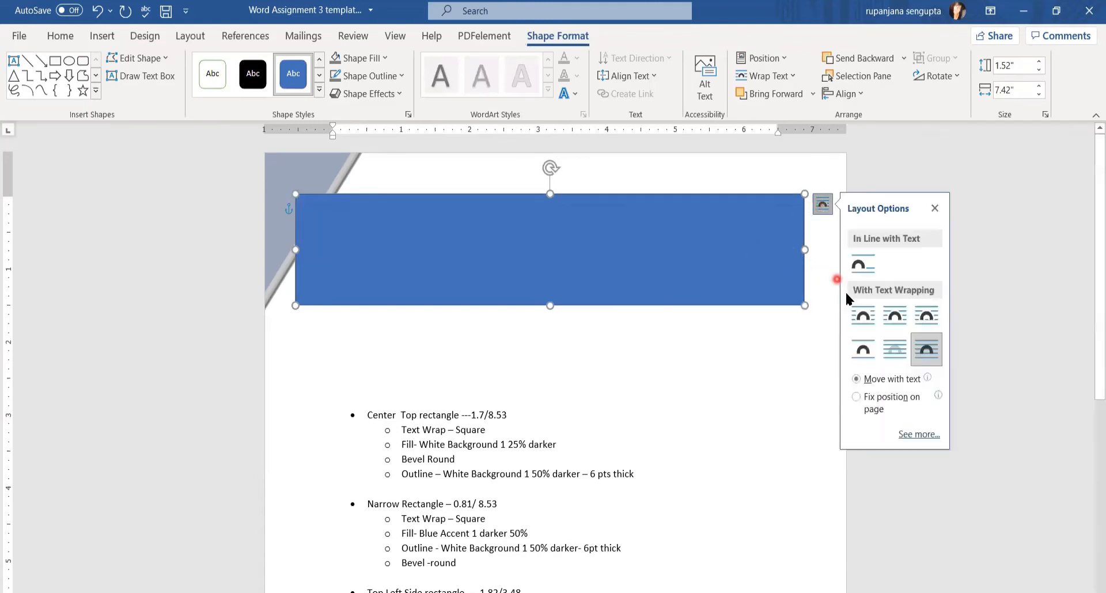
{"action": "left_click", "coordinate": [862, 321]}
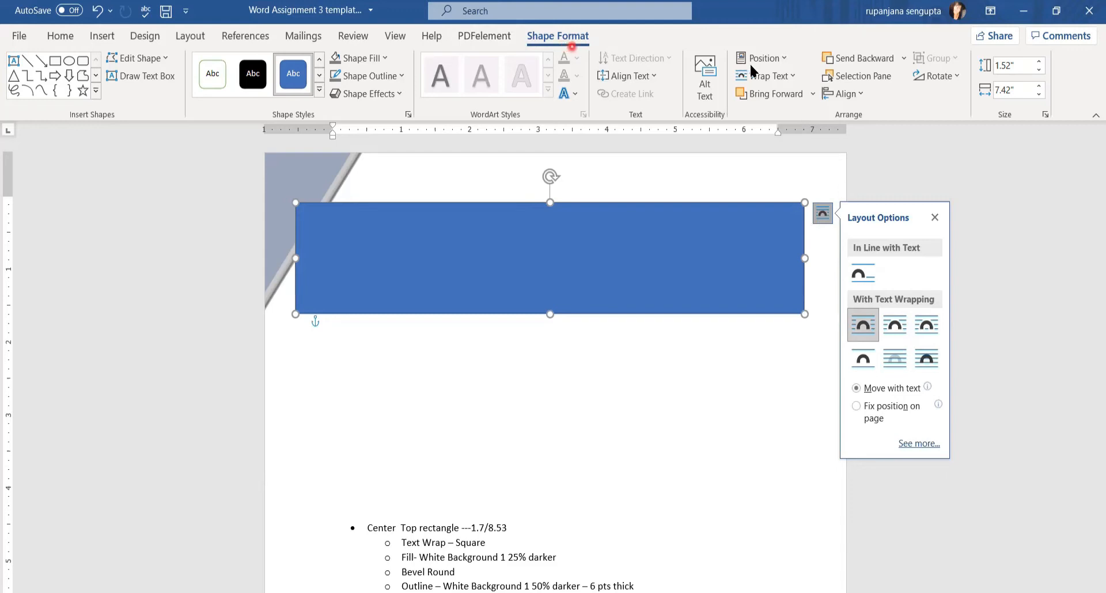
Turn off Move object with text, then drag the rectangle flush to the top and widen it to the page edge
{"action": "left_click", "coordinate": [785, 64]}
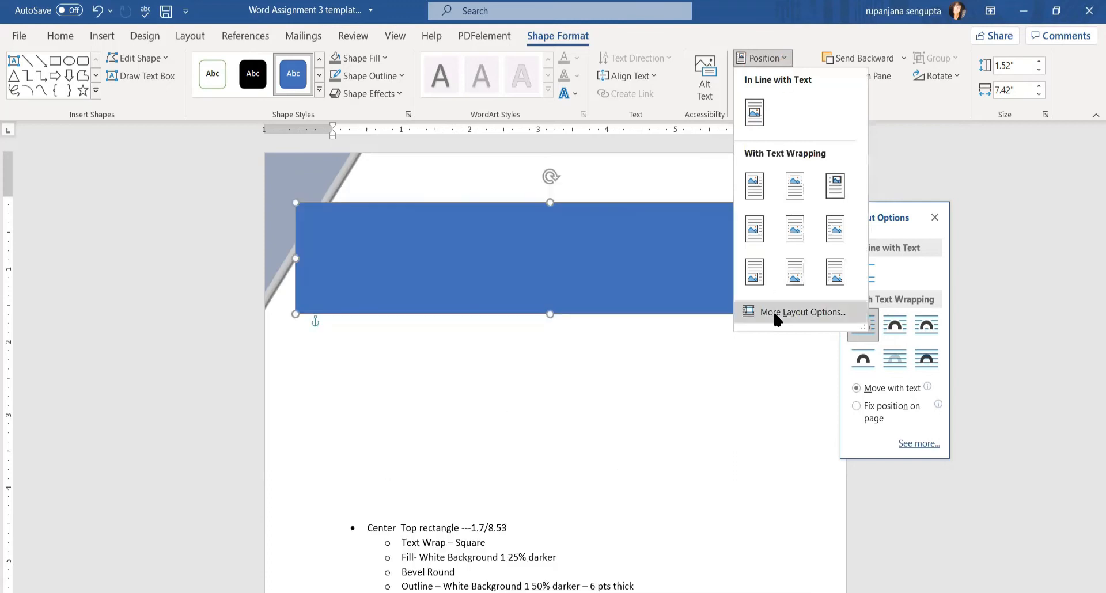
{"action": "left_click", "coordinate": [772, 313]}
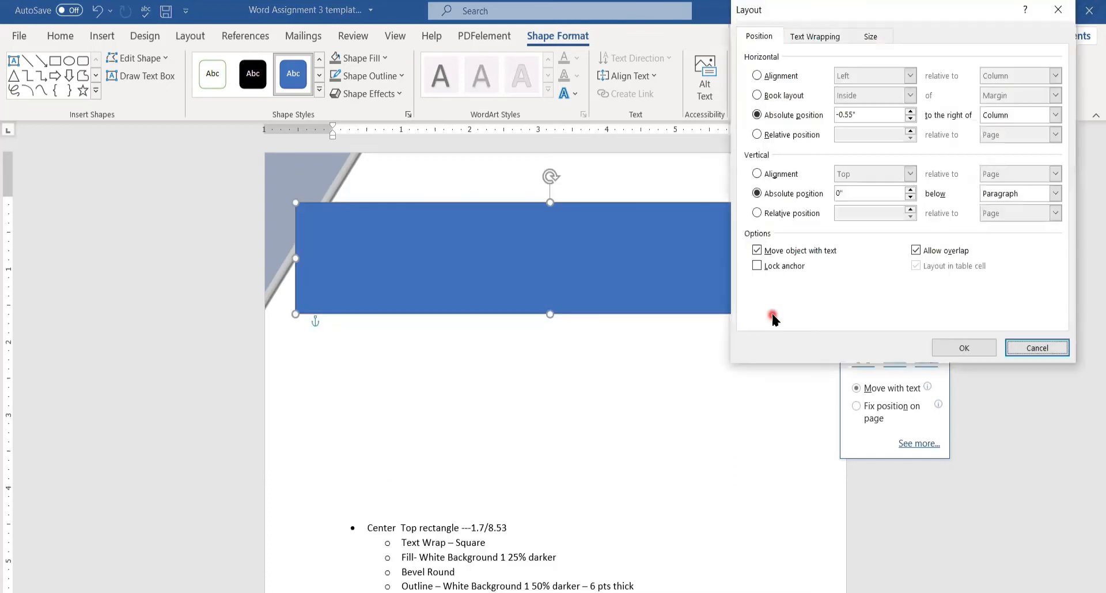
{"action": "left_click", "coordinate": [757, 251]}
{"action": "left_click", "coordinate": [762, 253]}
{"action": "left_click", "coordinate": [756, 251]}
{"action": "left_click", "coordinate": [757, 251]}
{"action": "left_click", "coordinate": [964, 348]}
{"action": "left_click_drag", "start_coordinate": [545, 374], "coordinate": [494, 205]}
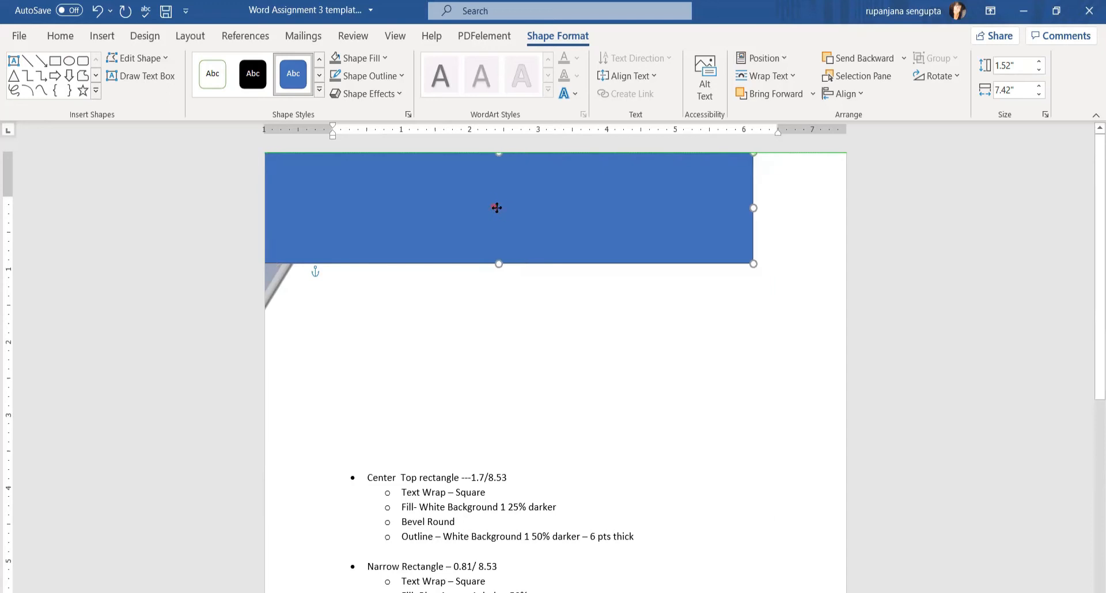
{"action": "left_click_drag", "start_coordinate": [754, 207], "coordinate": [845, 207]}
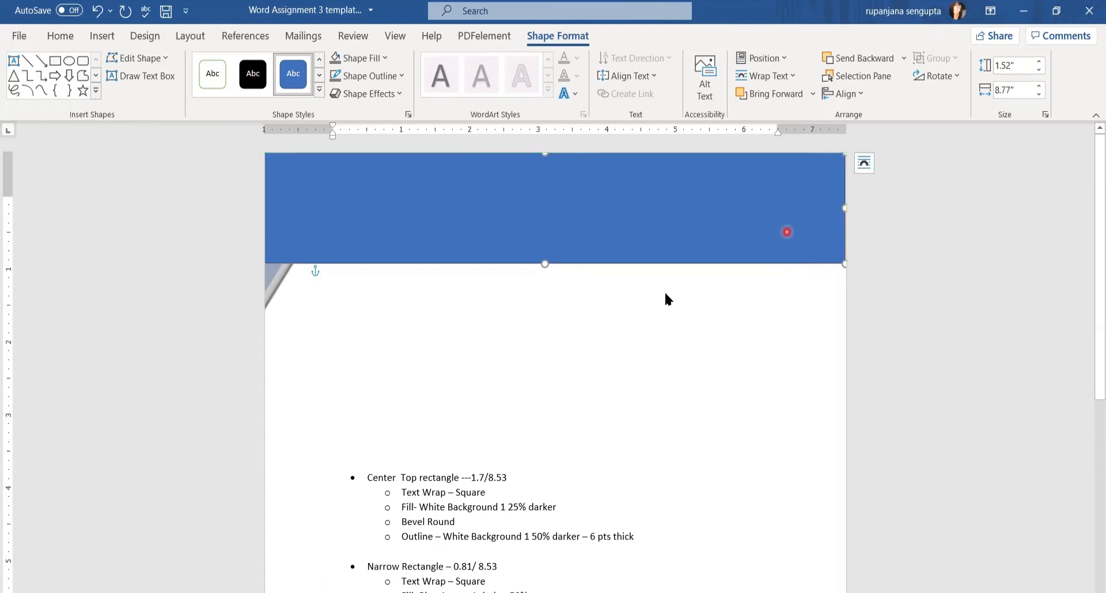
Resize the top rectangle to 1.7" tall by 8.53" wide and nudge it into place
{"action": "left_click", "coordinate": [1021, 67]}
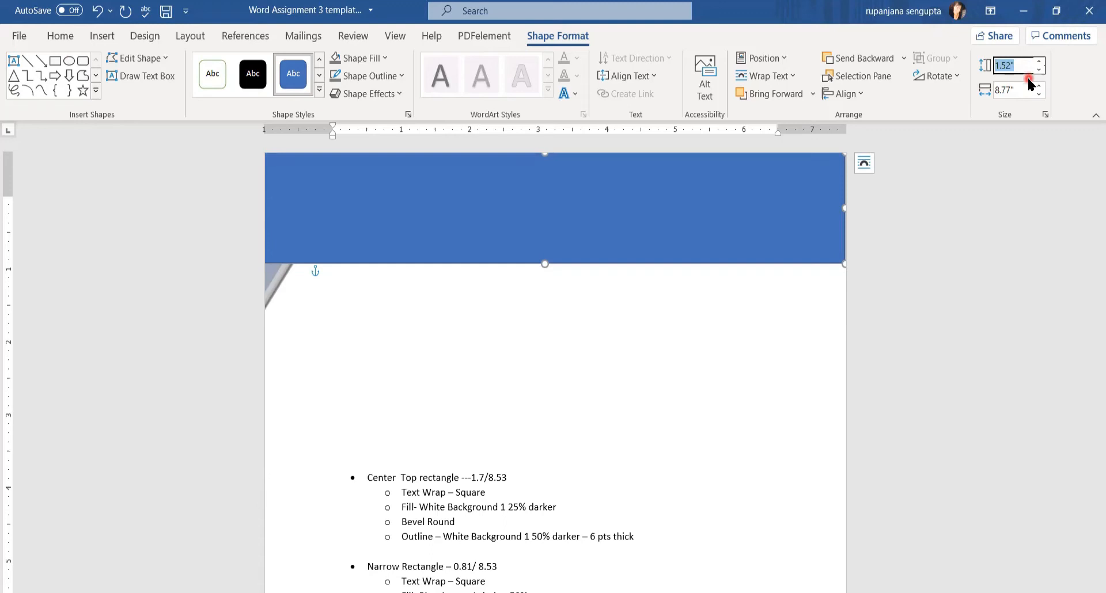
{"action": "type", "text": "1.7"}
{"action": "key", "text": "Tab"}
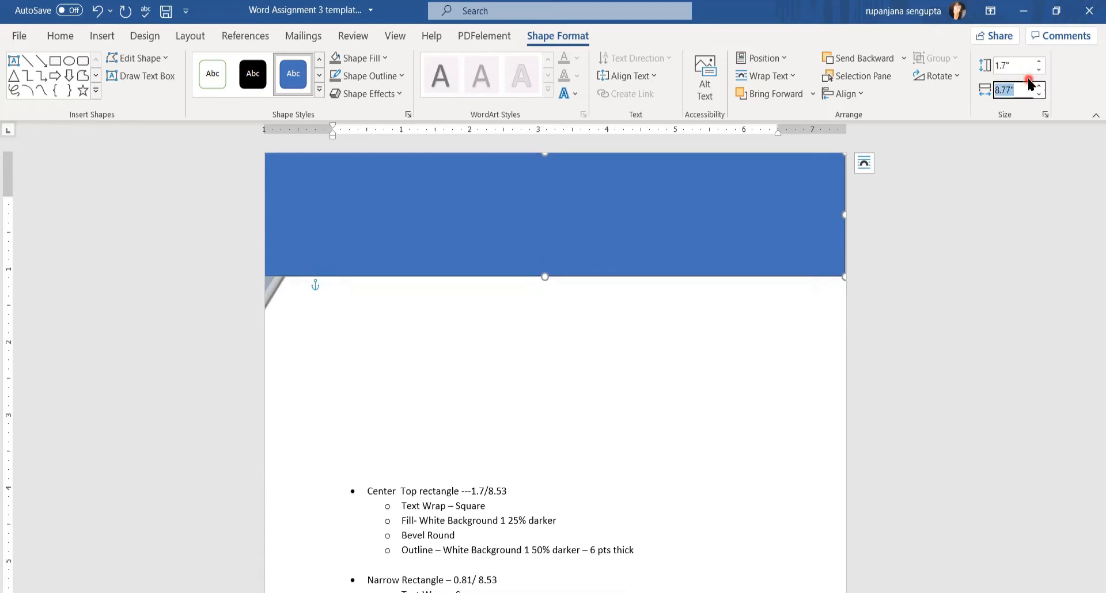
{"action": "type", "text": "8.53"}
{"action": "left_click", "coordinate": [529, 239]}
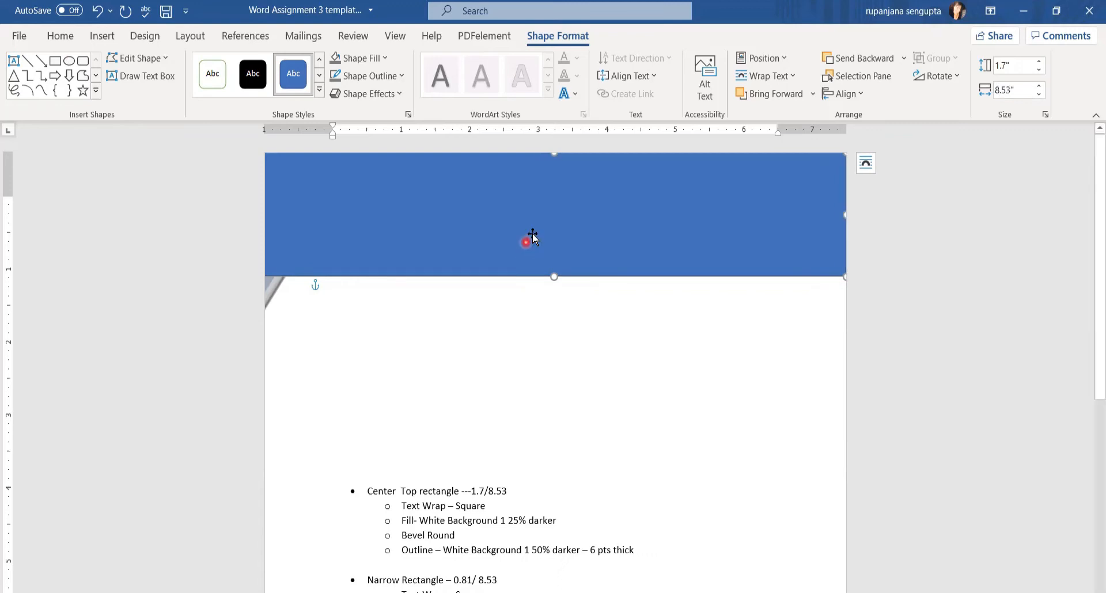
{"action": "left_click_drag", "start_coordinate": [532, 234], "coordinate": [536, 231]}
Fill the top rectangle light grey and give it a bevelled edge
{"action": "left_click", "coordinate": [379, 61]}
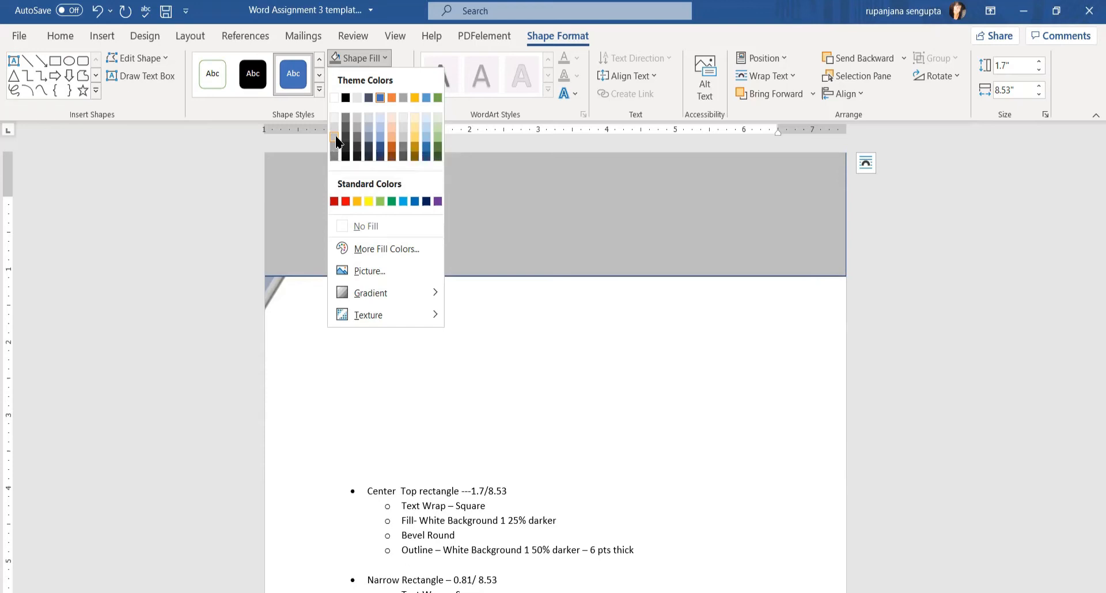
{"action": "left_click", "coordinate": [336, 140]}
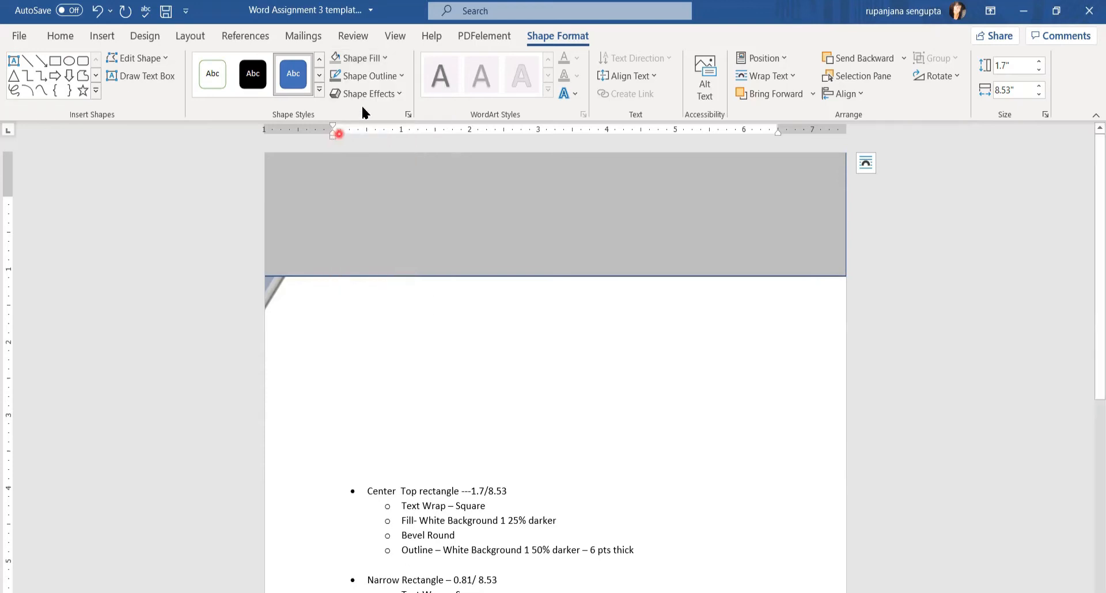
{"action": "left_click", "coordinate": [395, 96]}
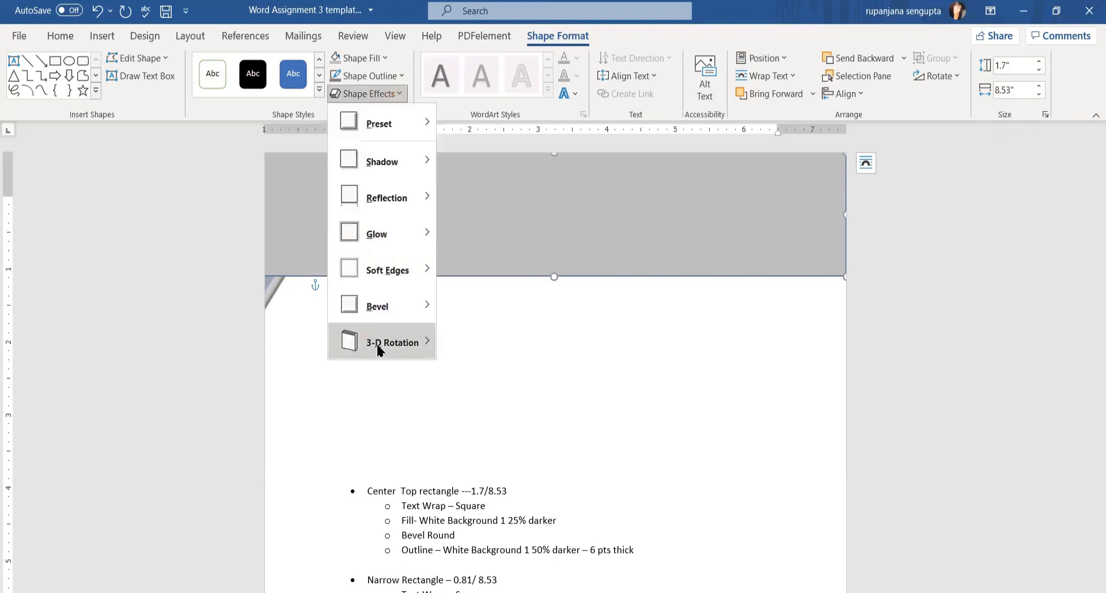
{"action": "mouse_move", "coordinate": [388, 310]}
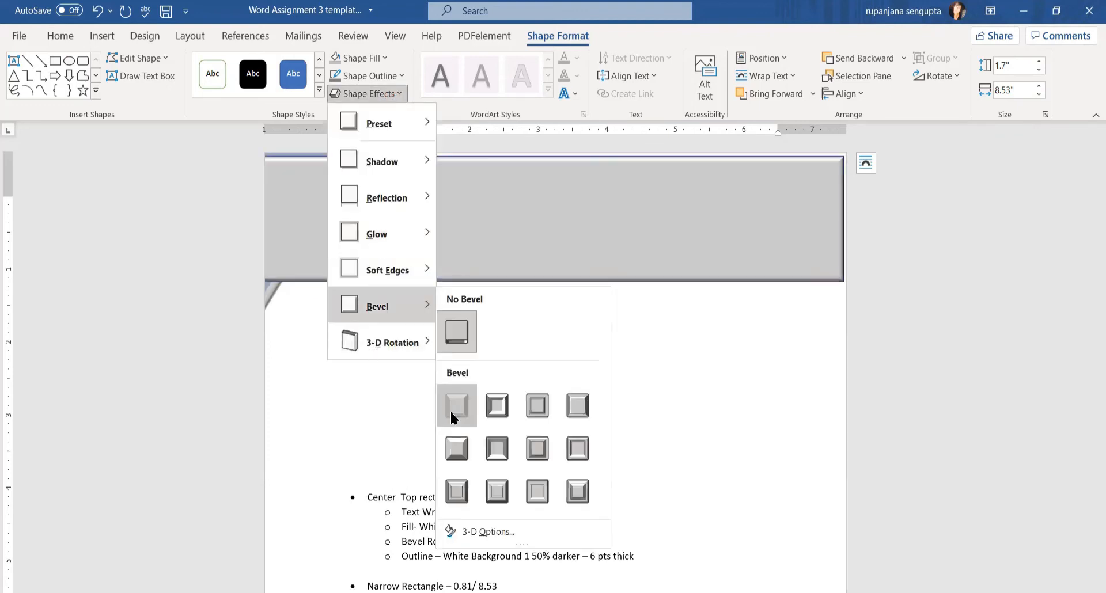
{"action": "left_click", "coordinate": [451, 411]}
{"action": "scroll", "coordinate": [451, 414], "scroll_direction": "down", "scroll_amount": 1}
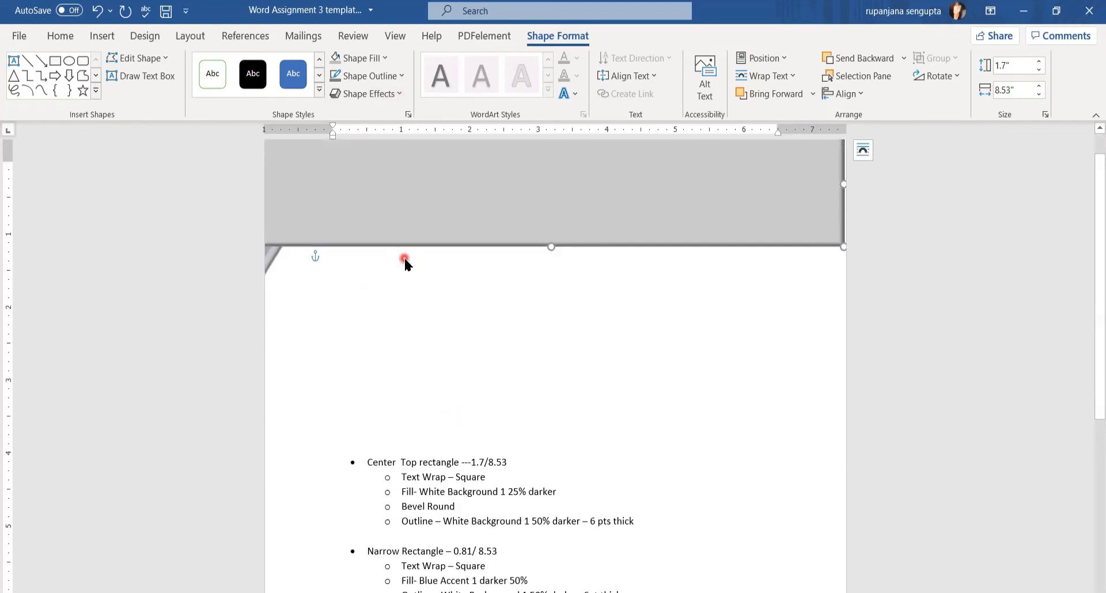
Give the rectangle a 6 pt outline in White, Background 1, Darker 50% grey
{"action": "left_click", "coordinate": [401, 75]}
{"action": "mouse_move", "coordinate": [370, 218]}
{"action": "left_click", "coordinate": [494, 448]}
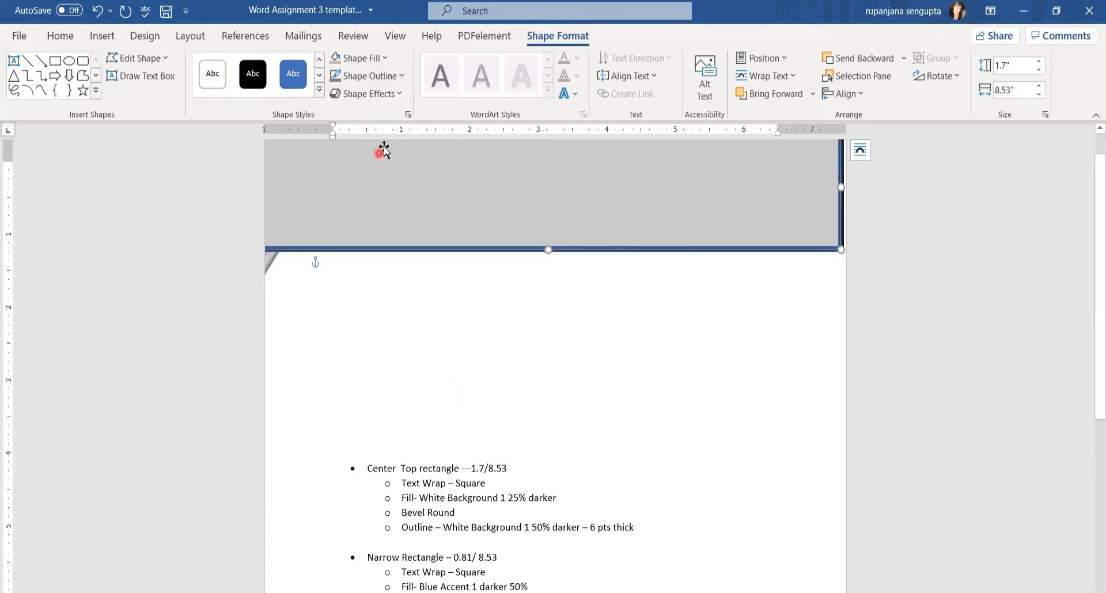
{"action": "left_click", "coordinate": [397, 81]}
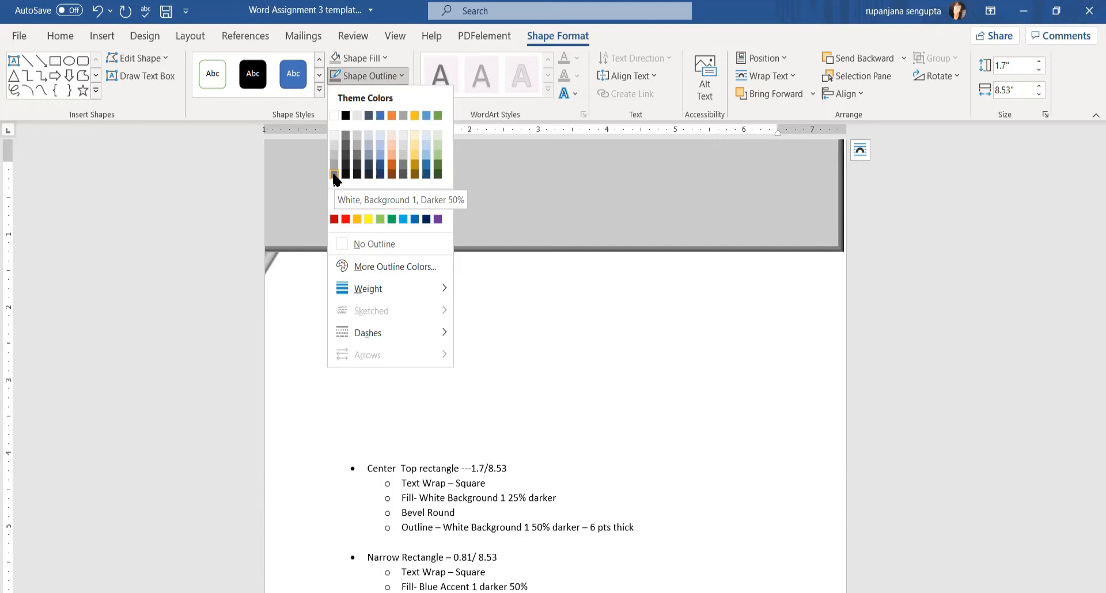
{"action": "left_click", "coordinate": [334, 174]}
Move the grey rectangle flush against the page's top edge and deselect it
{"action": "left_click_drag", "start_coordinate": [358, 173], "coordinate": [365, 175]}
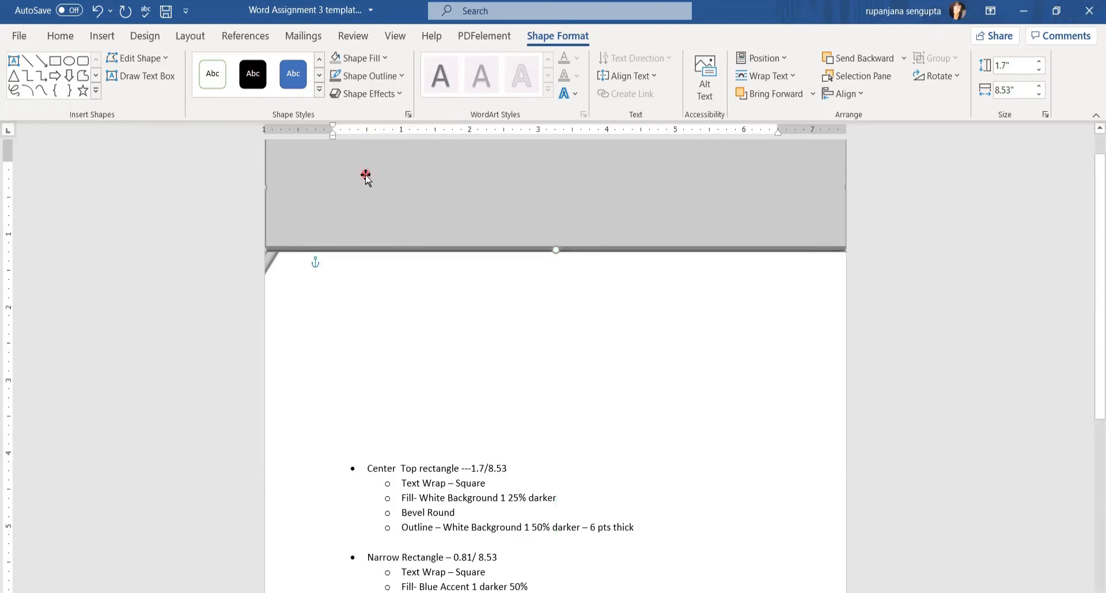
{"action": "scroll", "coordinate": [546, 222], "scroll_direction": "up", "scroll_amount": 1}
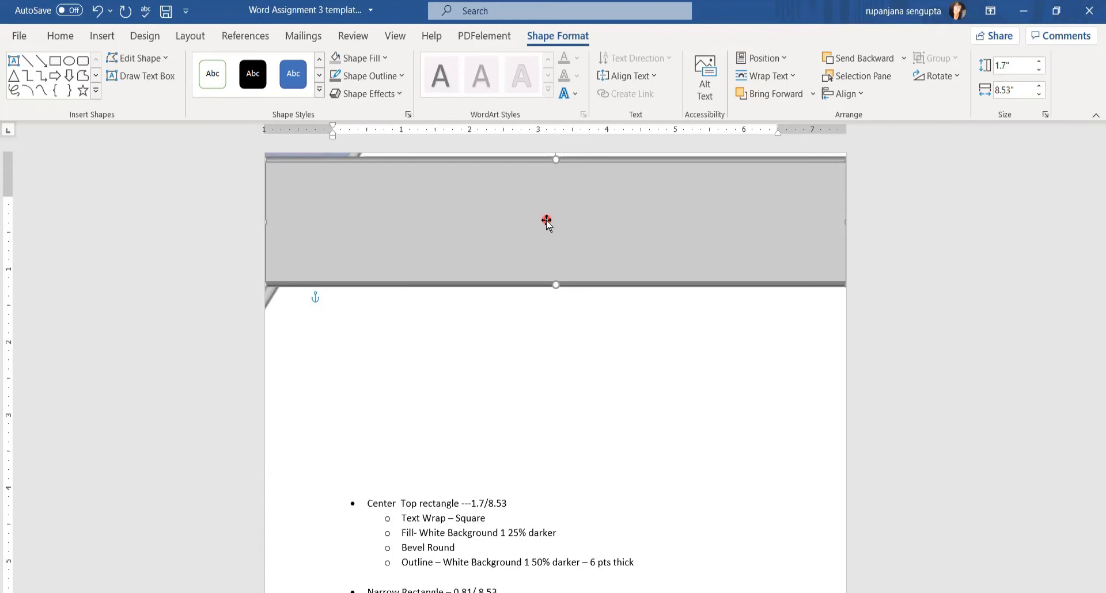
{"action": "key", "text": "Up"}
{"action": "key", "text": "Up"}
{"action": "key", "text": "Up"}
{"action": "key", "text": "Up"}
{"action": "key", "text": "Up"}
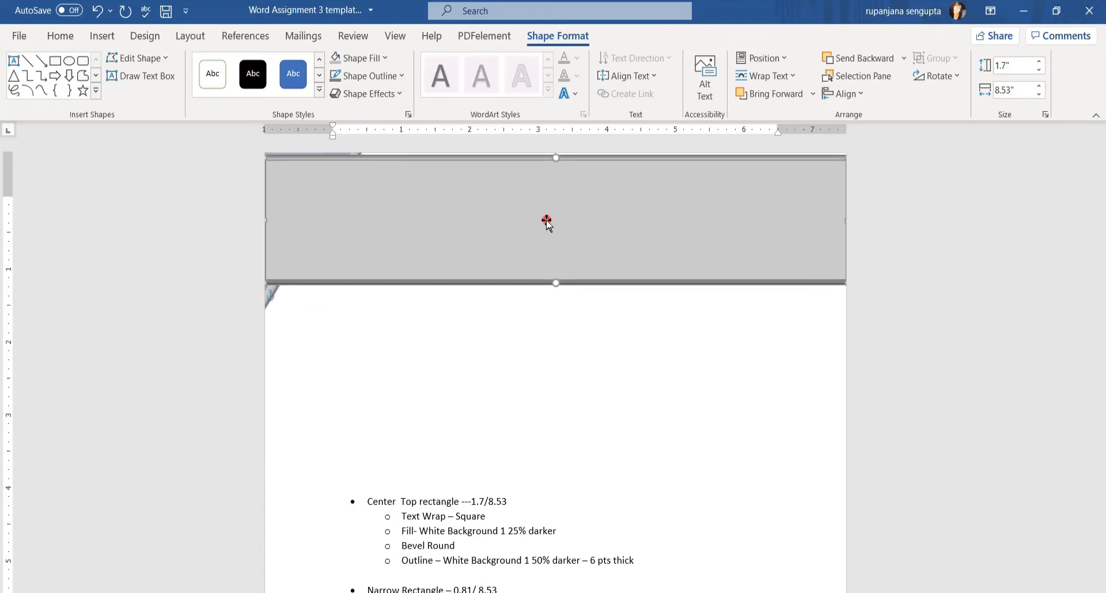
{"action": "left_click", "coordinate": [597, 359]}
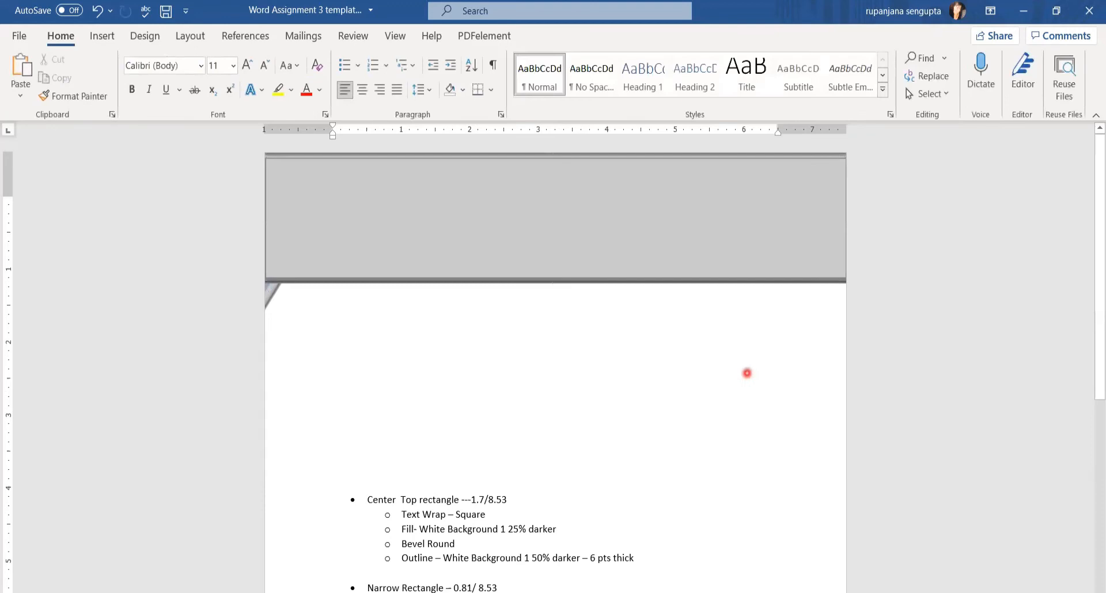
{"action": "scroll", "coordinate": [715, 390], "scroll_direction": "down", "scroll_amount": 3}
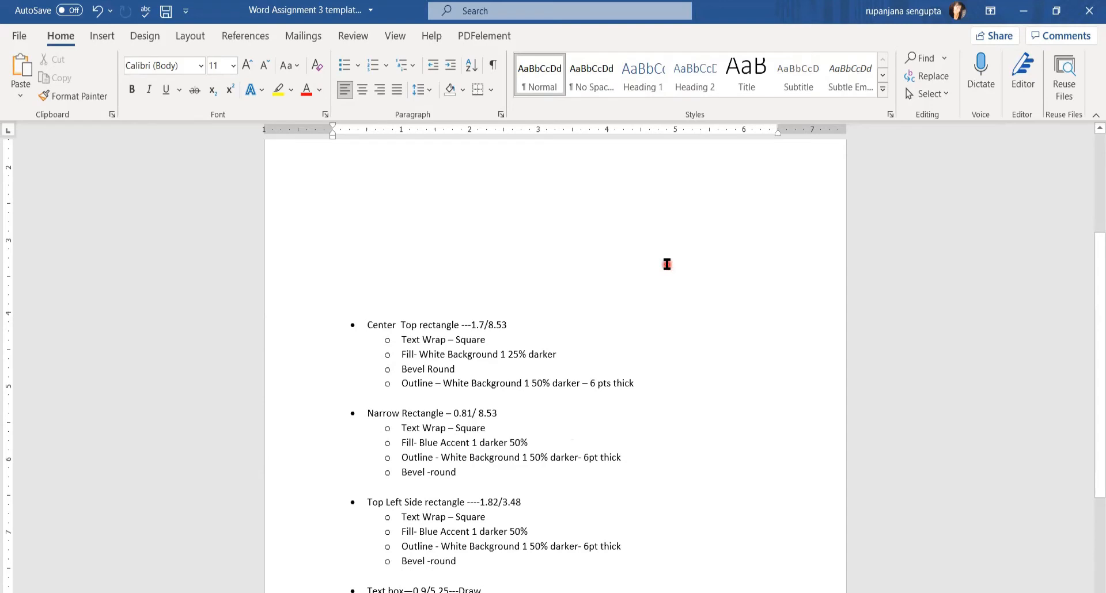
{"action": "scroll", "coordinate": [668, 264], "scroll_direction": "up", "scroll_amount": 1}
Draw a second rectangle just below the grey band, sized 0.81" tall by 8.53" wide
{"action": "left_click", "coordinate": [101, 36]}
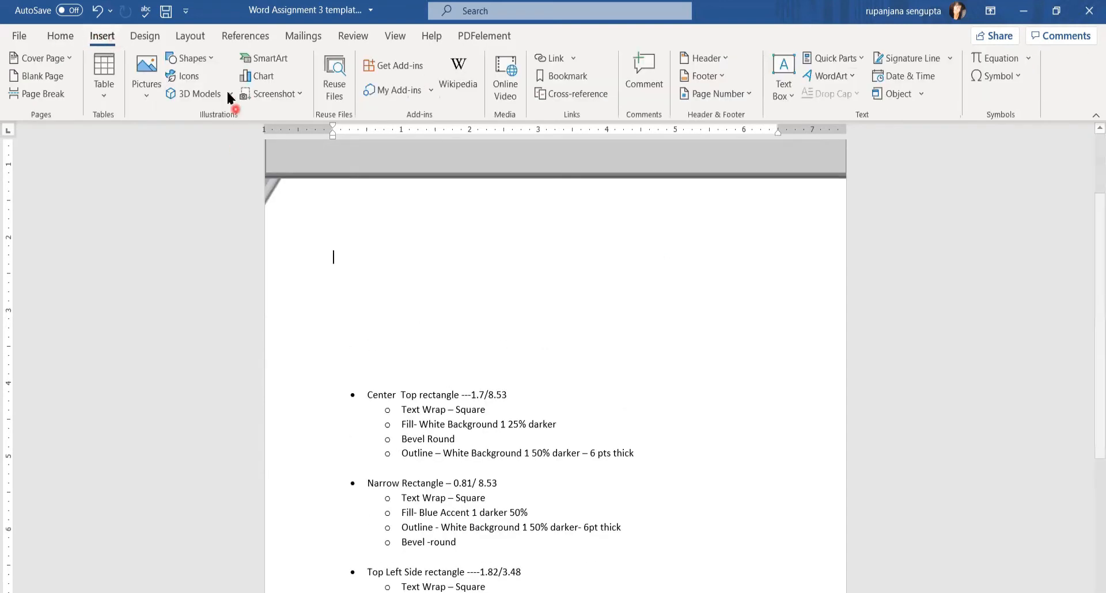
{"action": "left_click", "coordinate": [209, 58]}
{"action": "left_click", "coordinate": [173, 81]}
{"action": "left_click_drag", "start_coordinate": [273, 183], "coordinate": [846, 224]}
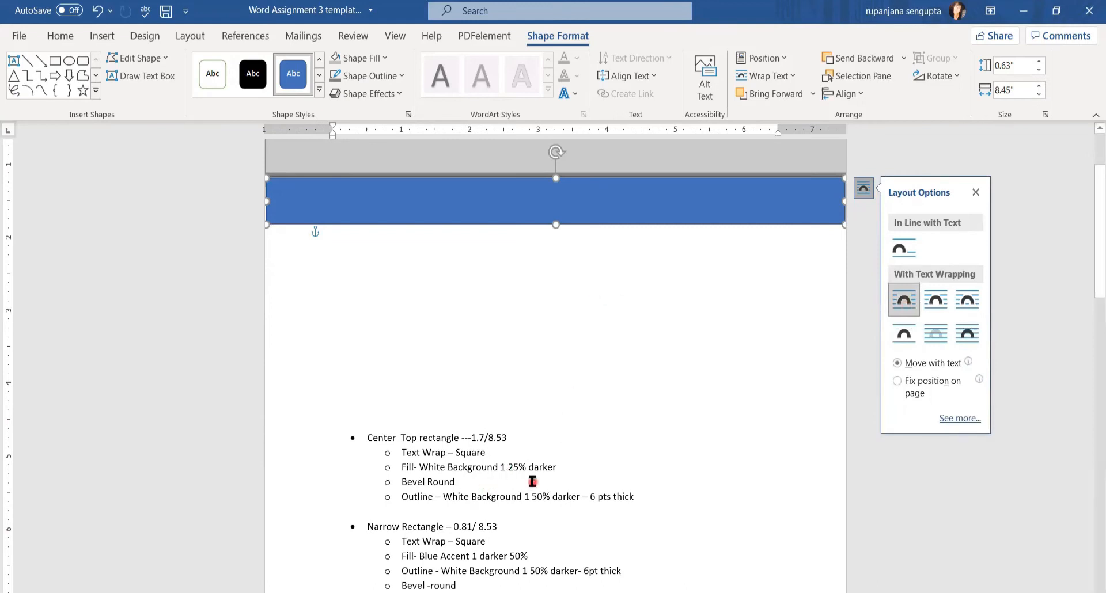
{"action": "scroll", "coordinate": [538, 474], "scroll_direction": "down", "scroll_amount": 1}
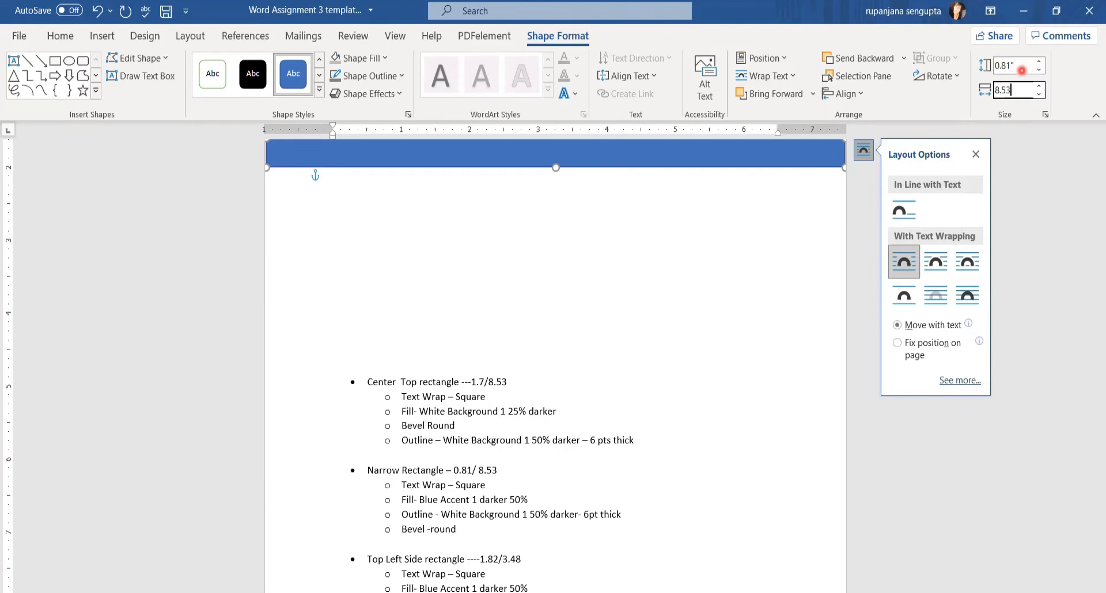
{"action": "scroll", "coordinate": [795, 307], "scroll_direction": "up", "scroll_amount": 2}
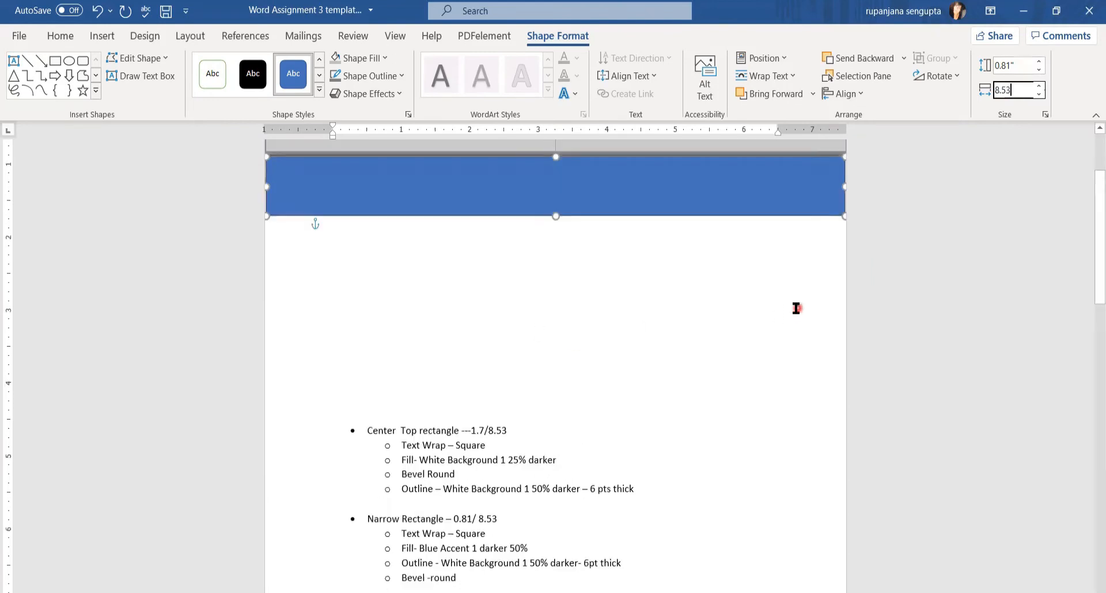
{"action": "scroll", "coordinate": [767, 296], "scroll_direction": "down", "scroll_amount": 1}
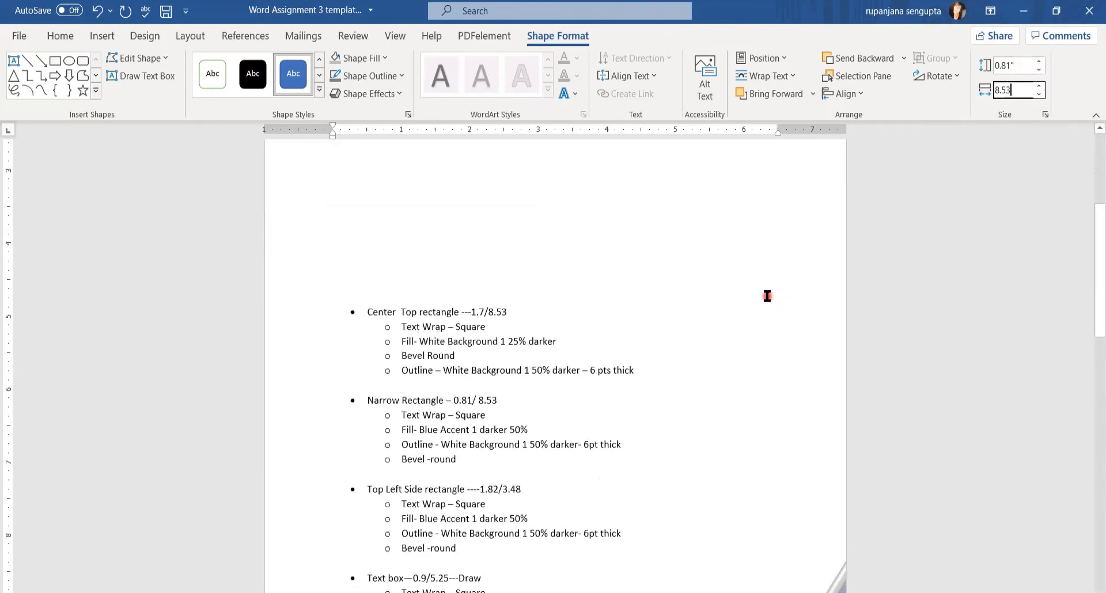
{"action": "scroll", "coordinate": [767, 296], "scroll_direction": "up", "scroll_amount": 1}
{"action": "left_click", "coordinate": [613, 213]}
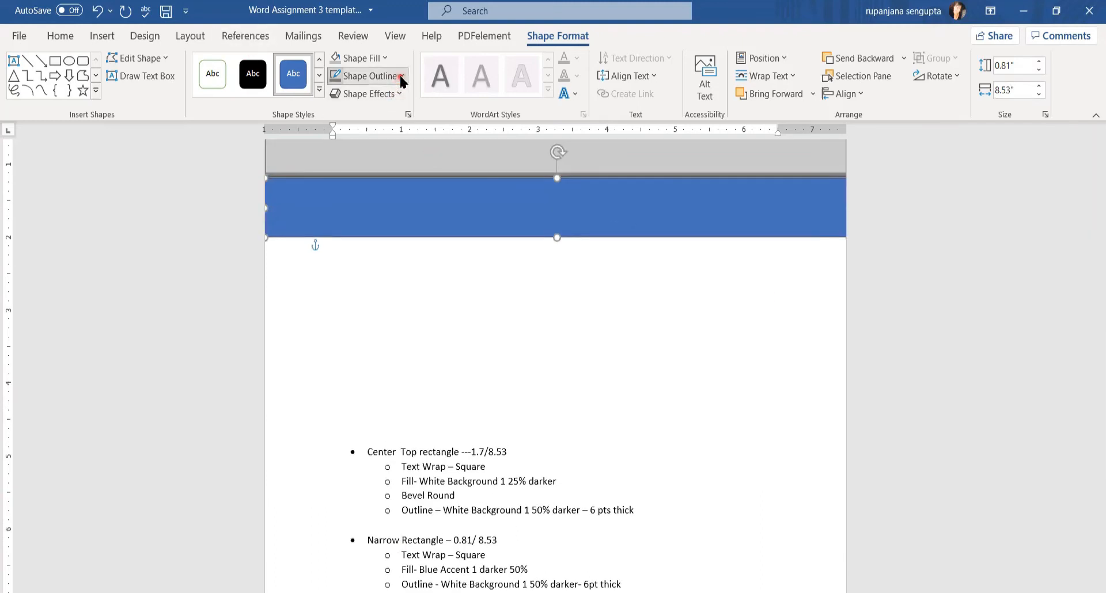
Give the narrow rectangle a 6 pt Darker 50% grey outline
{"action": "mouse_move", "coordinate": [385, 284]}
{"action": "left_click", "coordinate": [516, 445]}
{"action": "left_click", "coordinate": [397, 76]}
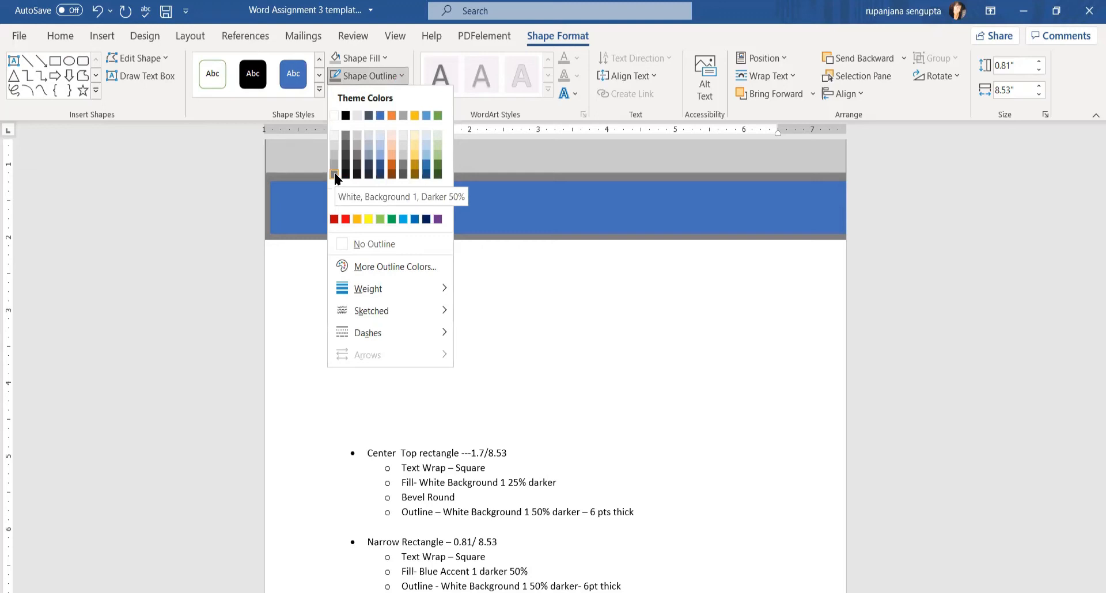
{"action": "left_click", "coordinate": [334, 173]}
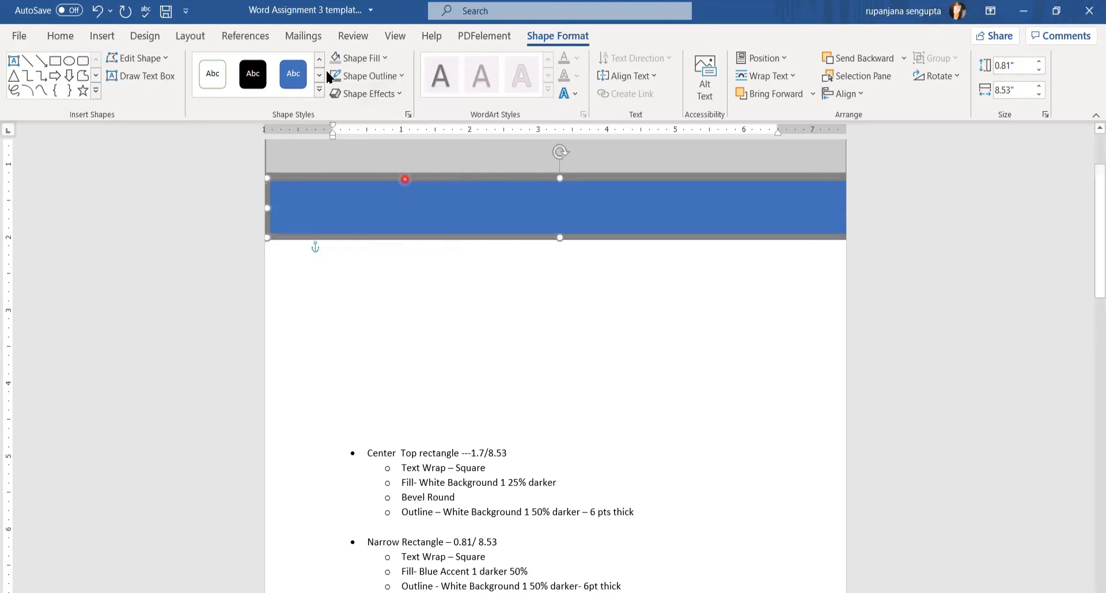
Fill the narrow rectangle Blue, Accent 1, Darker 50% and apply the first bevel preset
{"action": "left_click", "coordinate": [384, 59]}
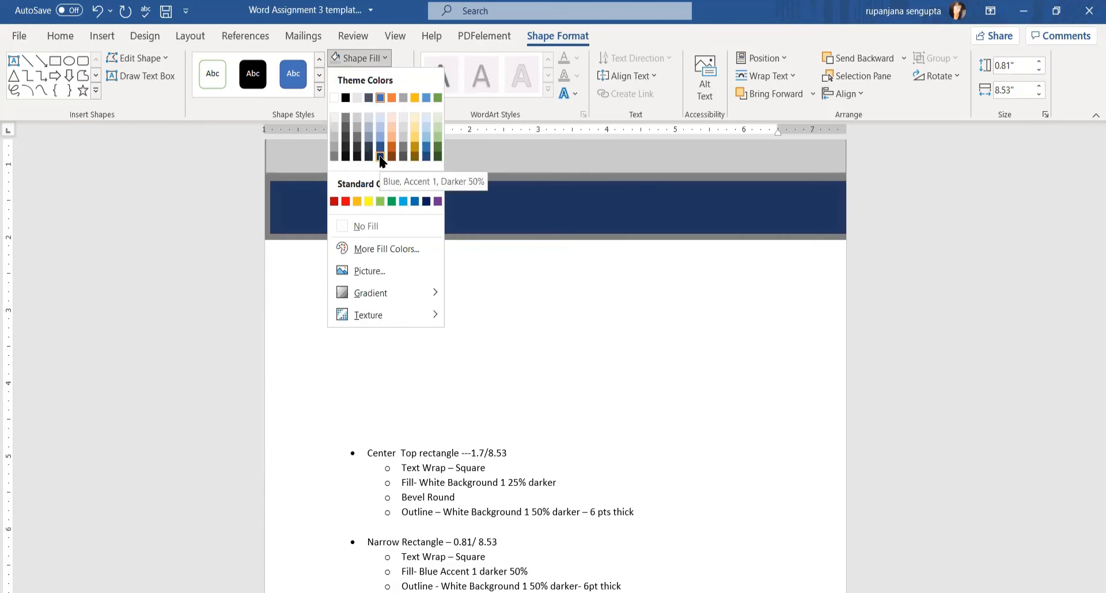
{"action": "left_click", "coordinate": [381, 157]}
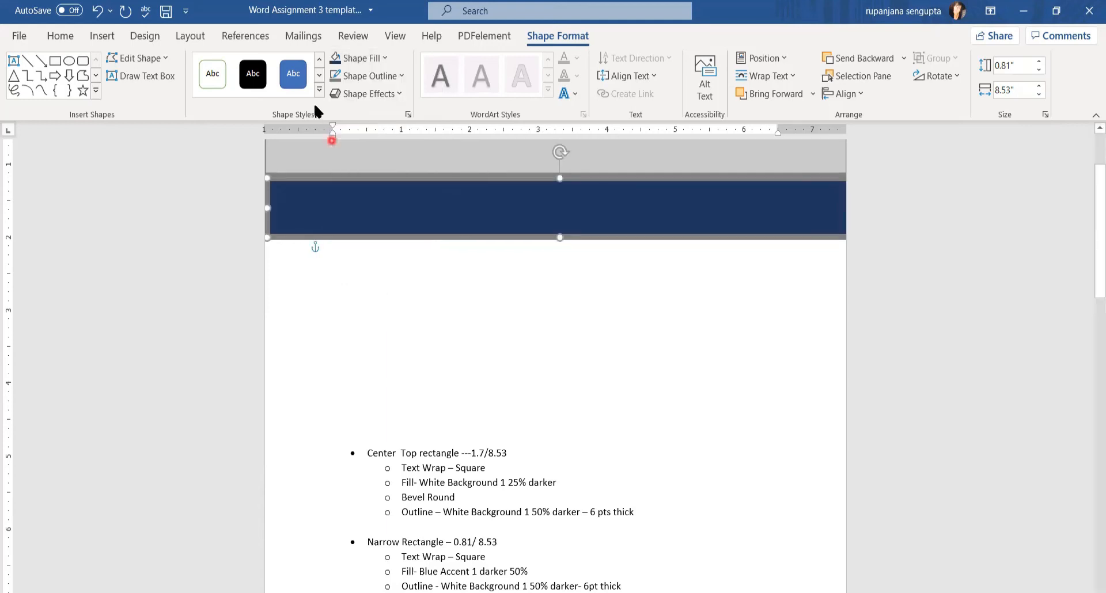
{"action": "left_click", "coordinate": [393, 93]}
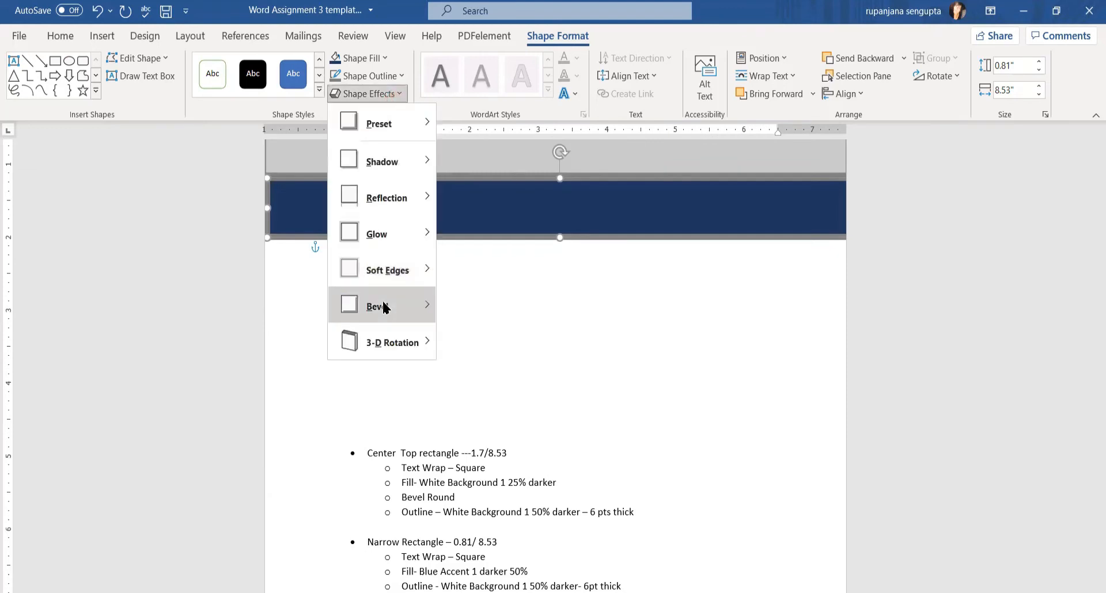
{"action": "mouse_move", "coordinate": [382, 299]}
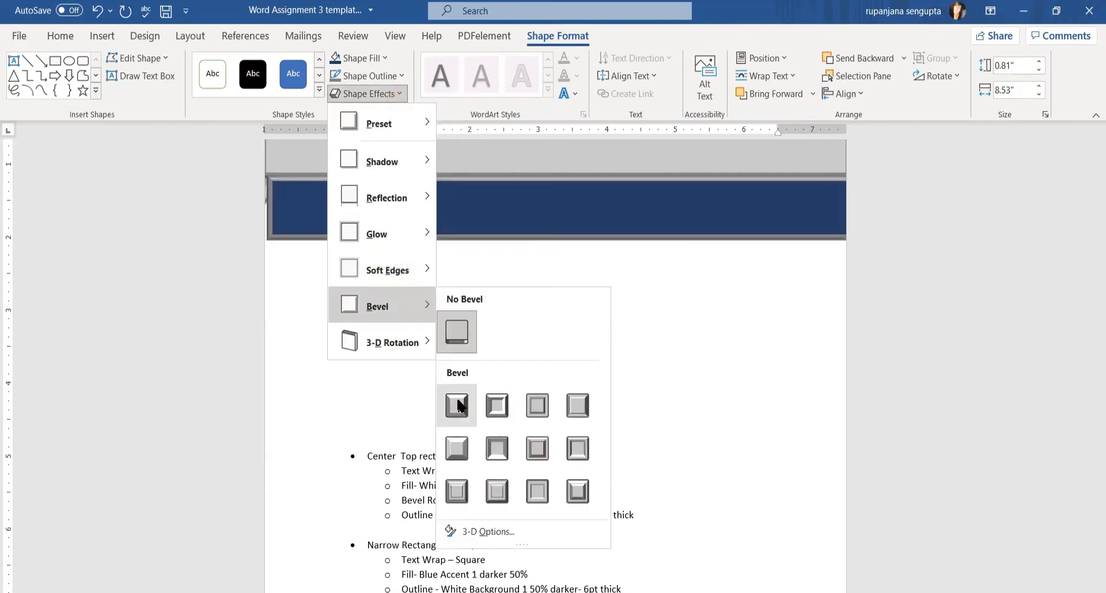
{"action": "left_click", "coordinate": [458, 406]}
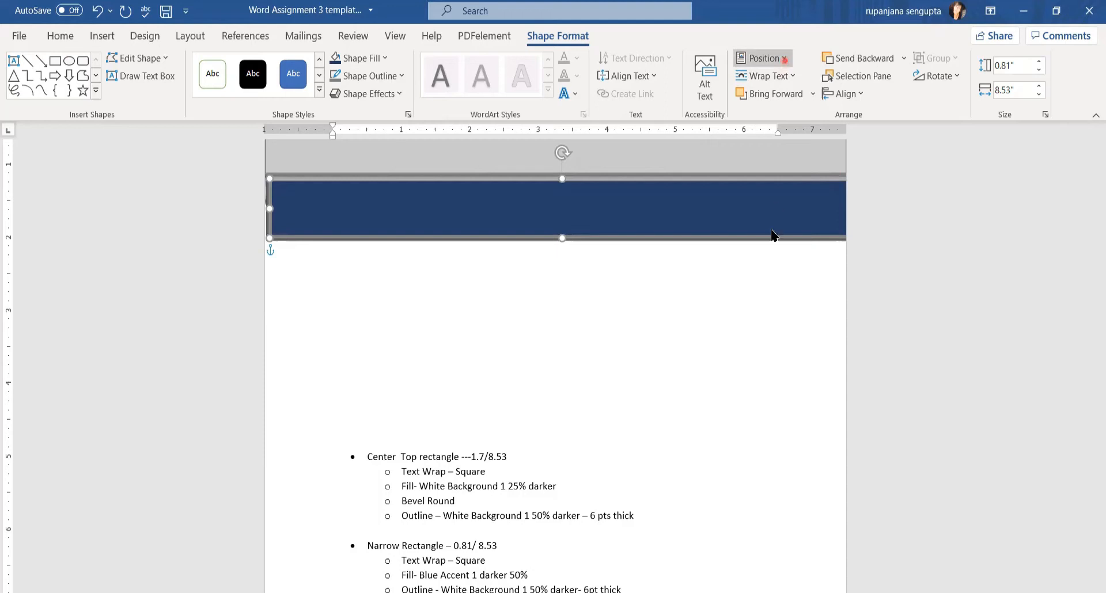
{"action": "left_click", "coordinate": [772, 311]}
Stop the navy band moving with text, drag it under the grey band, and stretch it to the right page edge
{"action": "left_click", "coordinate": [757, 250]}
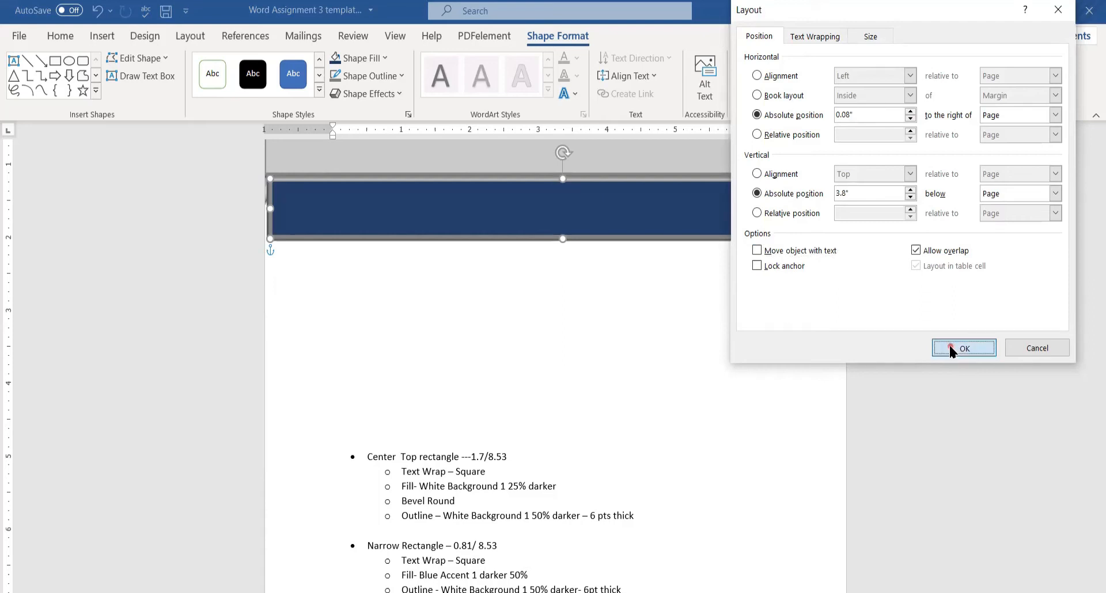
{"action": "left_click", "coordinate": [950, 348]}
{"action": "left_click_drag", "start_coordinate": [515, 216], "coordinate": [516, 224]}
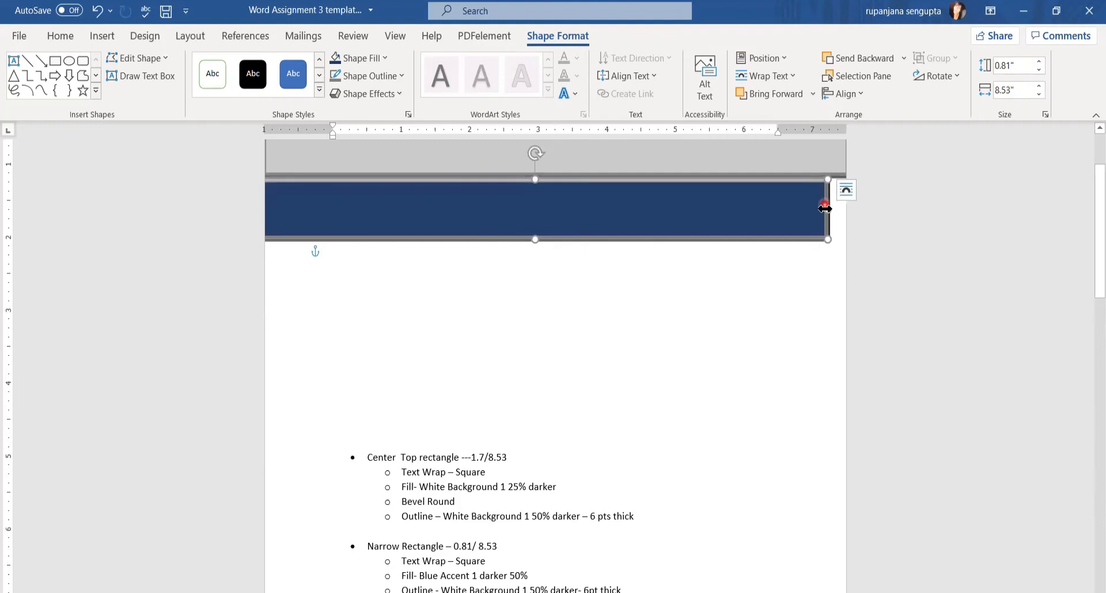
{"action": "left_click_drag", "start_coordinate": [828, 209], "coordinate": [844, 209]}
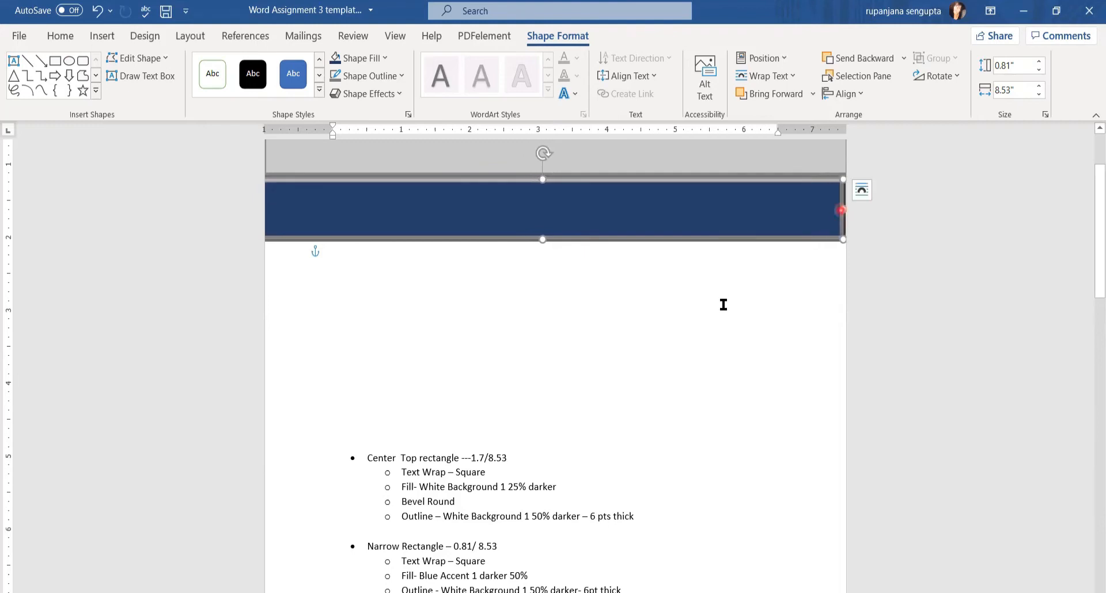
{"action": "left_click", "coordinate": [700, 329]}
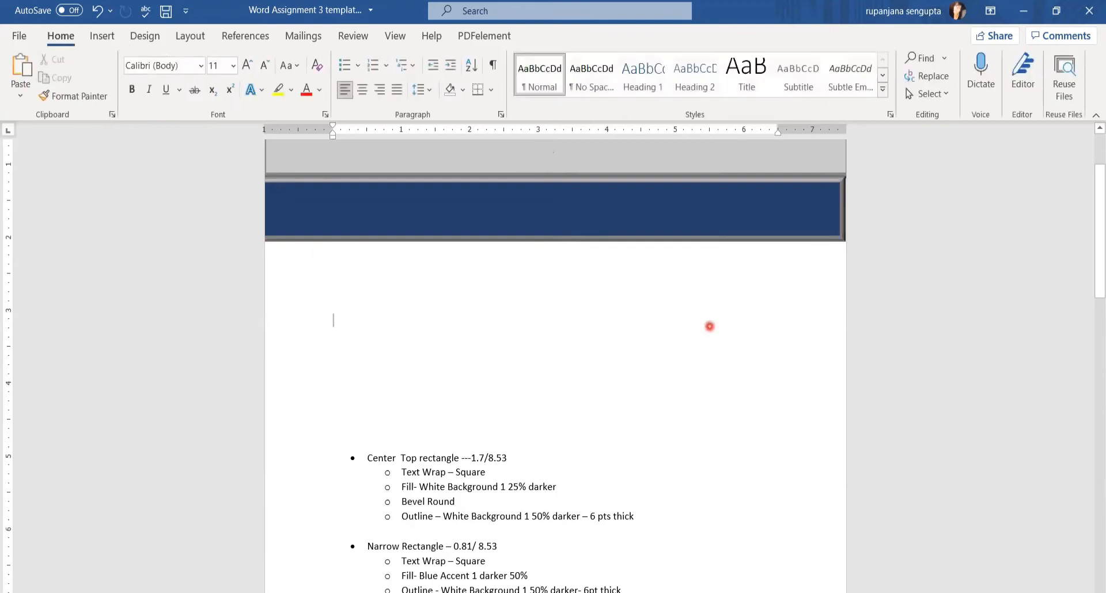
{"action": "scroll", "coordinate": [709, 326], "scroll_direction": "up", "scroll_amount": 2}
{"action": "scroll", "coordinate": [658, 407], "scroll_direction": "down", "scroll_amount": 5}
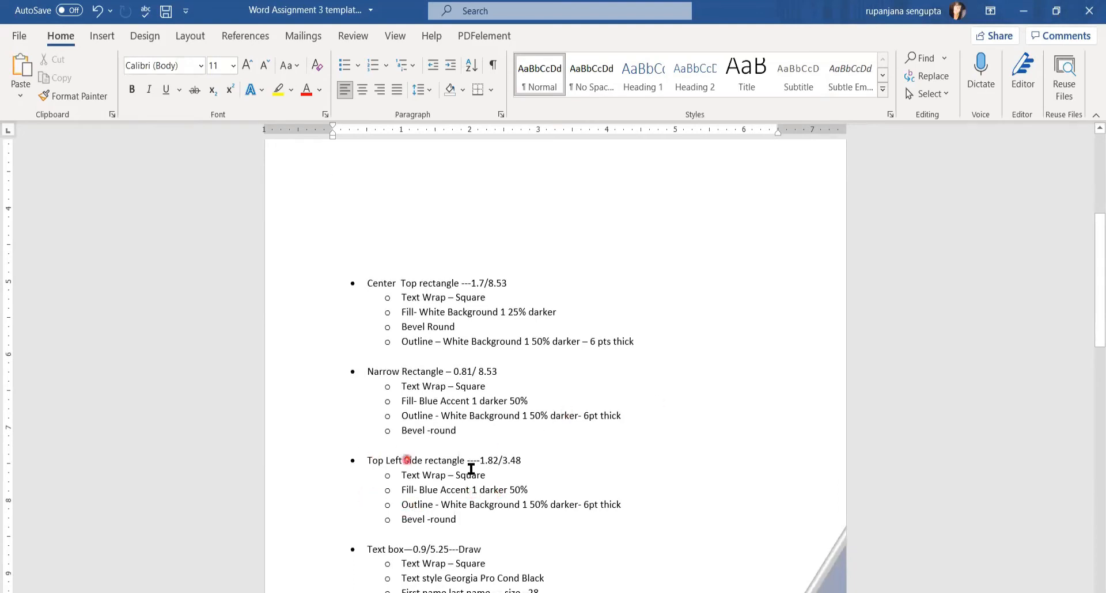
{"action": "scroll", "coordinate": [629, 375], "scroll_direction": "up", "scroll_amount": 3}
{"action": "scroll", "coordinate": [629, 376], "scroll_direction": "up", "scroll_amount": 2}
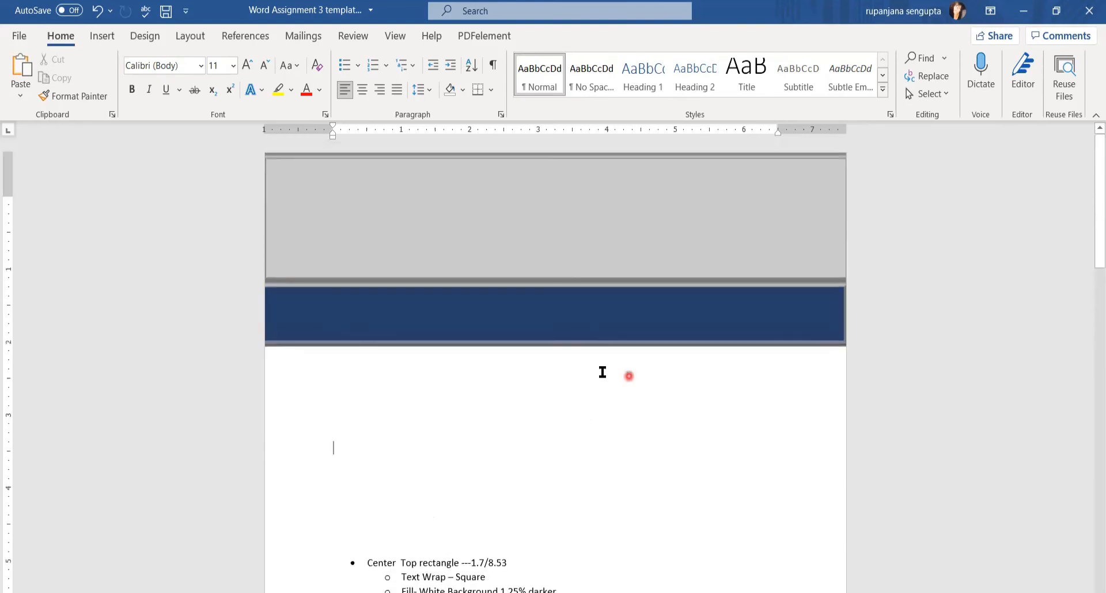
{"action": "left_click", "coordinate": [102, 36]}
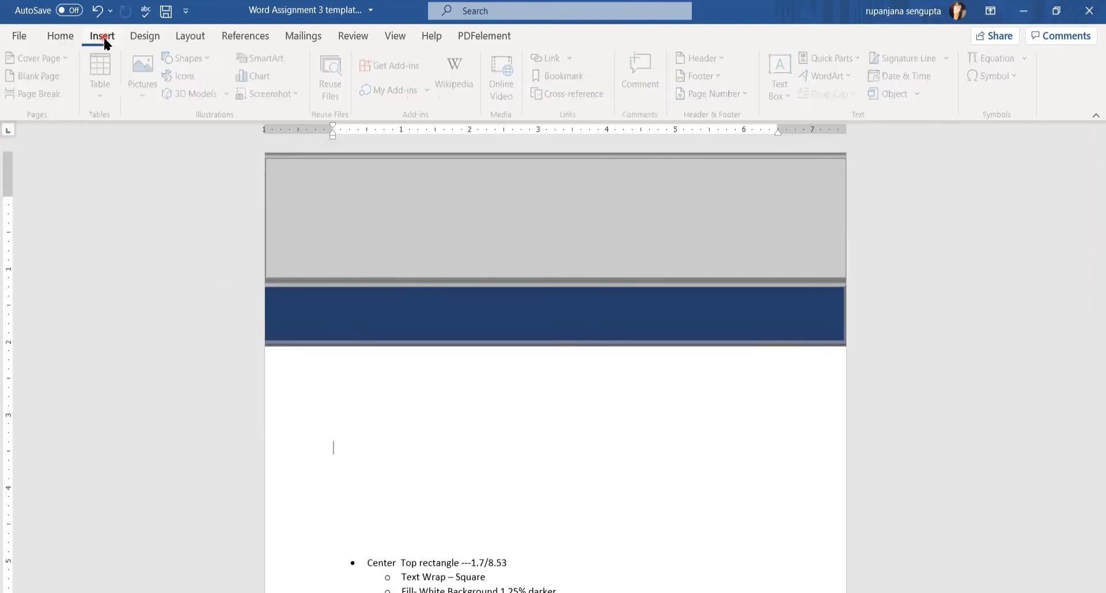
Draw a new 3.48-inch-wide rectangle over the header area
{"action": "left_click", "coordinate": [182, 68]}
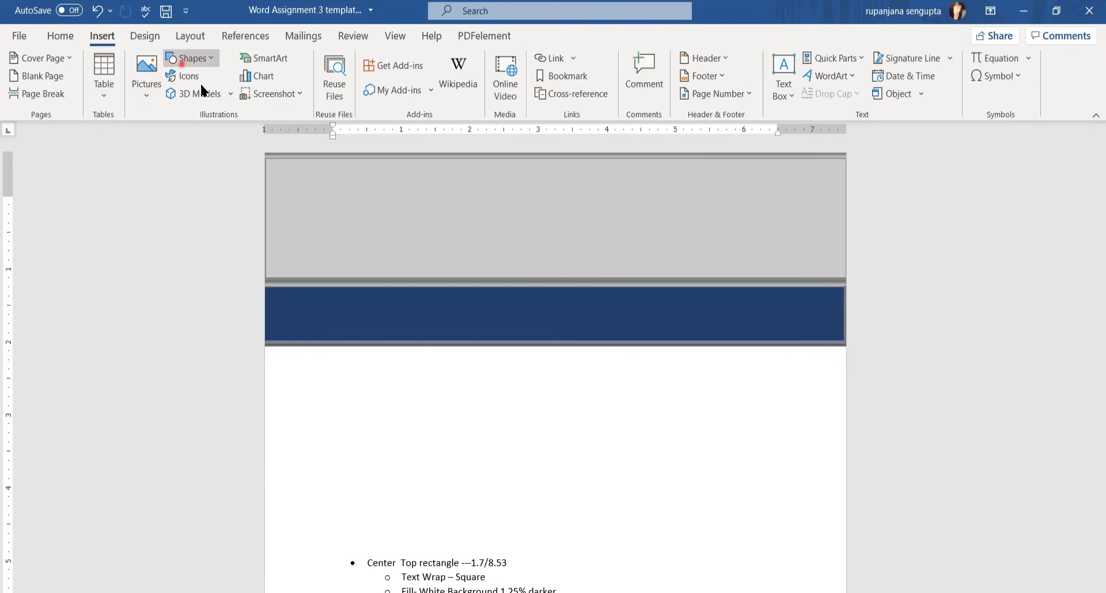
{"action": "left_click", "coordinate": [212, 98]}
{"action": "mouse_move", "coordinate": [375, 259]}
{"action": "left_mouse_down"}
{"action": "mouse_move", "coordinate": [516, 343]}
{"action": "mouse_move", "coordinate": [654, 395]}
{"action": "left_mouse_up"}
{"action": "scroll", "coordinate": [528, 501], "scroll_direction": "down", "scroll_amount": 3}
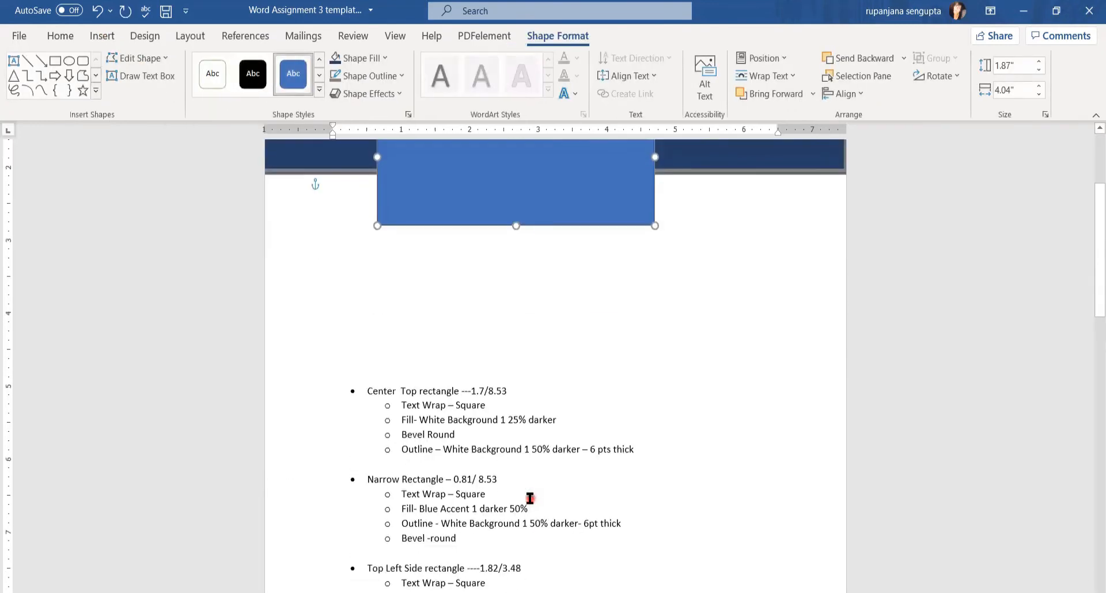
{"action": "scroll", "coordinate": [530, 499], "scroll_direction": "down", "scroll_amount": 2}
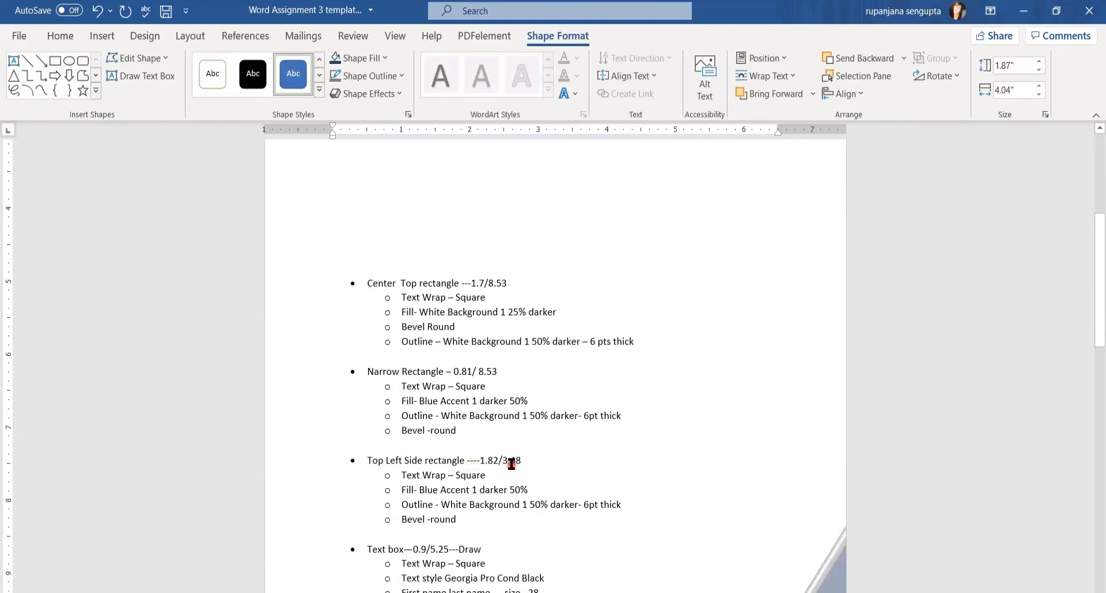
{"action": "scroll", "coordinate": [636, 452], "scroll_direction": "up", "scroll_amount": 3}
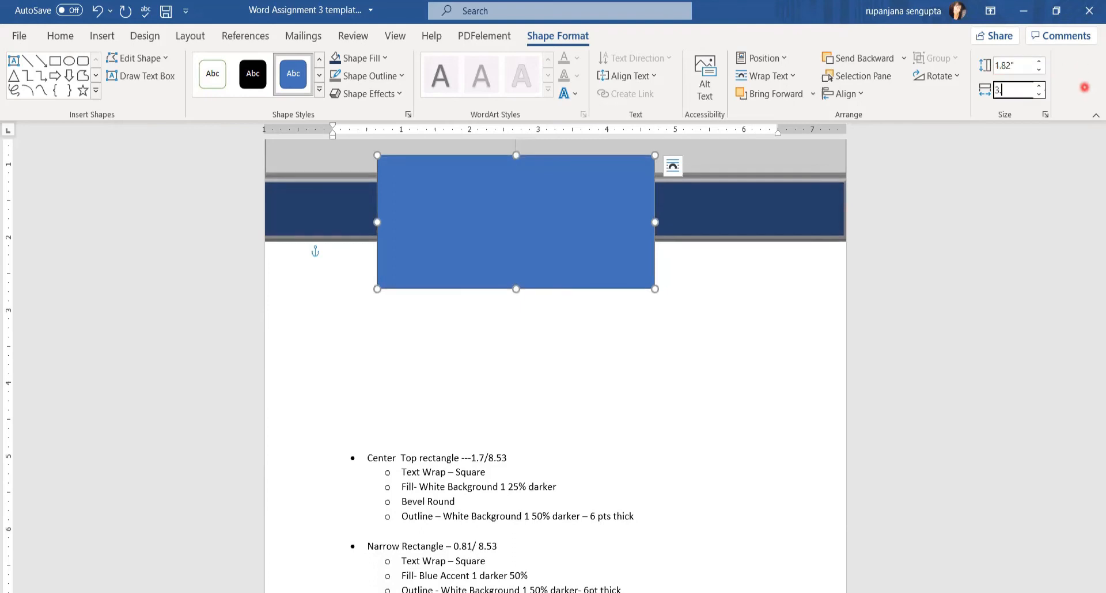
{"action": "key", "text": "Return"}
Fix the rectangle 3.5" below the page so it no longer moves with text
{"action": "left_click", "coordinate": [635, 166]}
{"action": "left_click", "coordinate": [734, 396]}
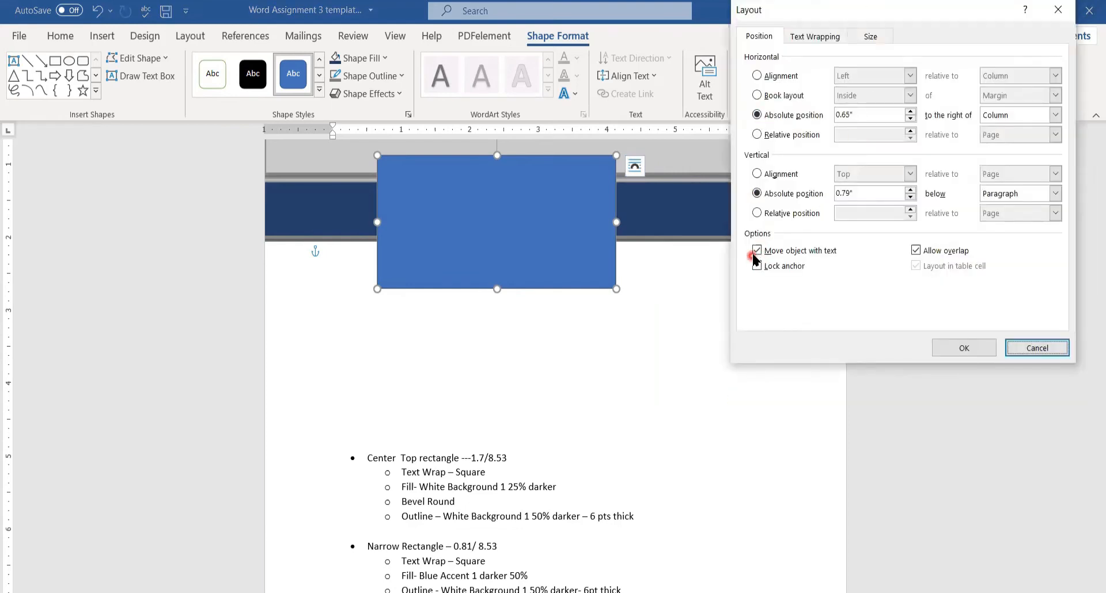
{"action": "left_click", "coordinate": [758, 253]}
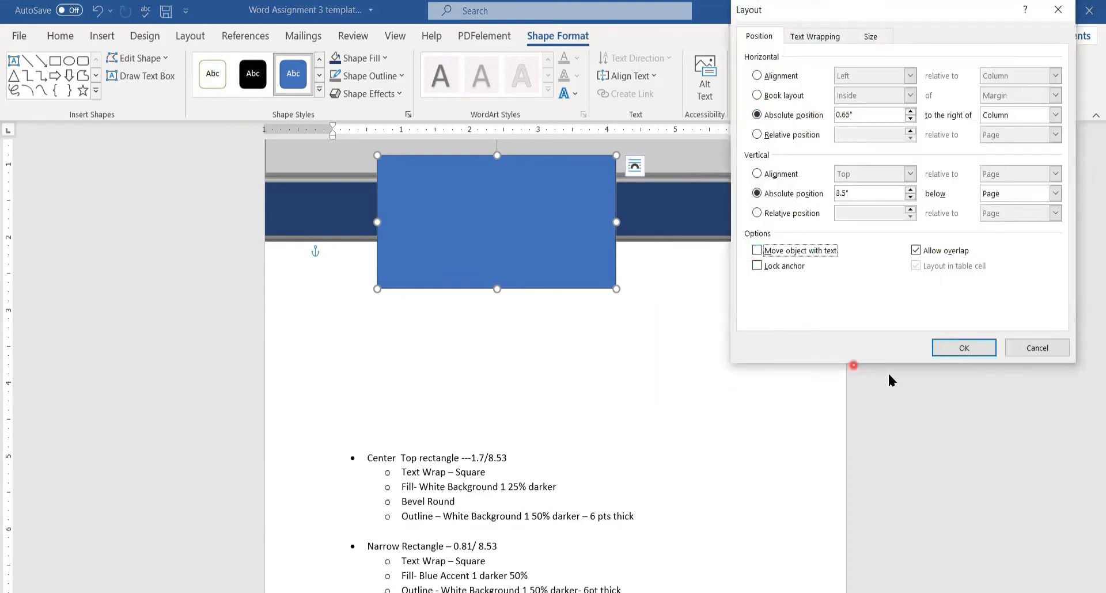
{"action": "left_click", "coordinate": [964, 348]}
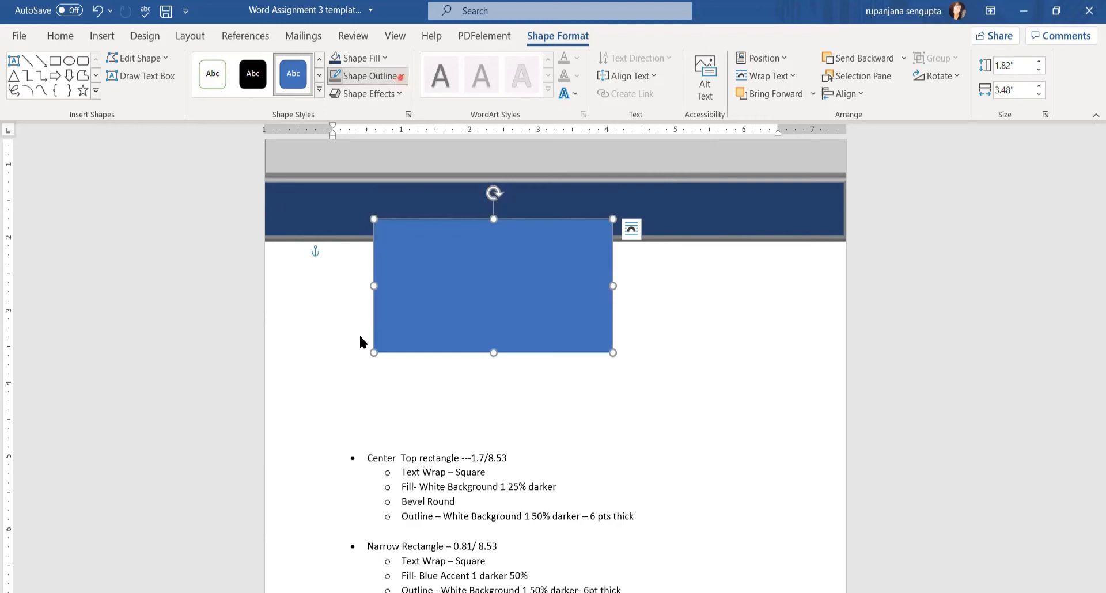
Give the rectangle a 6 pt outline in White, Background 1, Darker 50% grey
{"action": "mouse_move", "coordinate": [375, 286]}
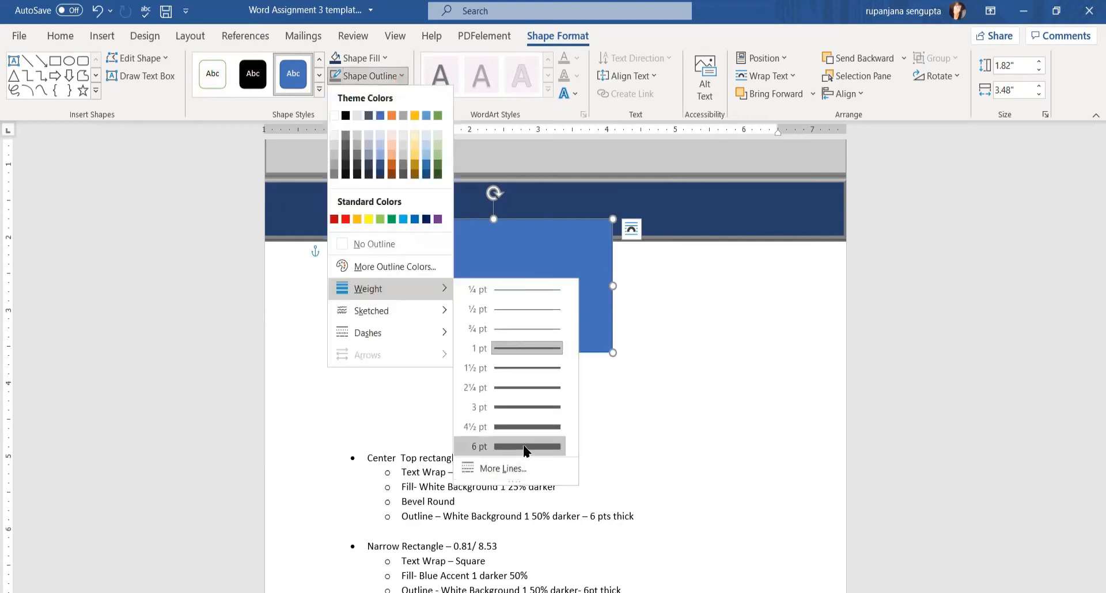
{"action": "left_click", "coordinate": [524, 447]}
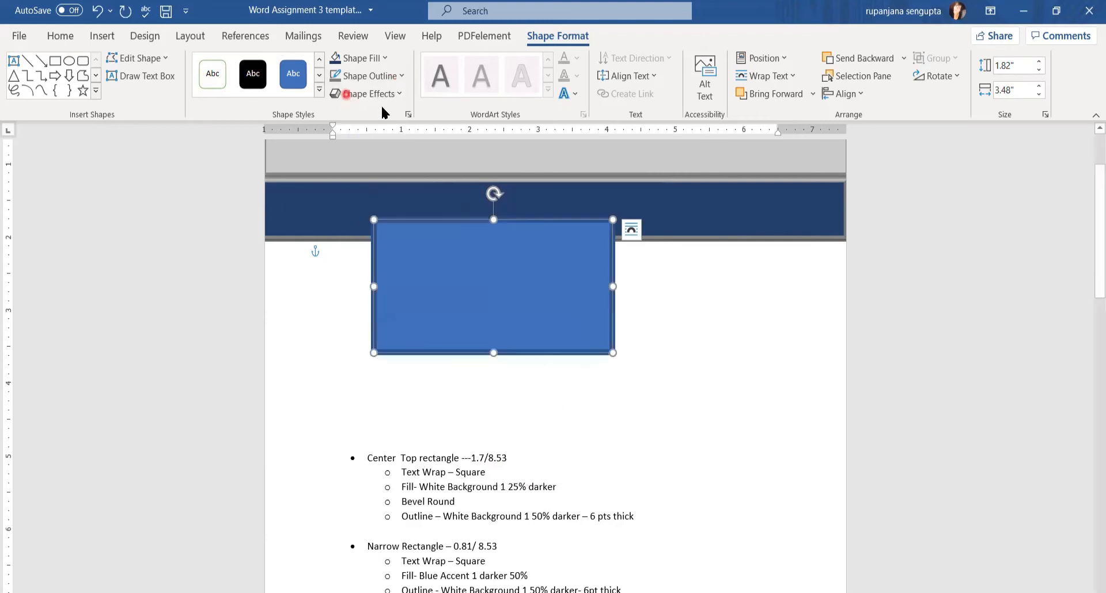
{"action": "left_click", "coordinate": [388, 75]}
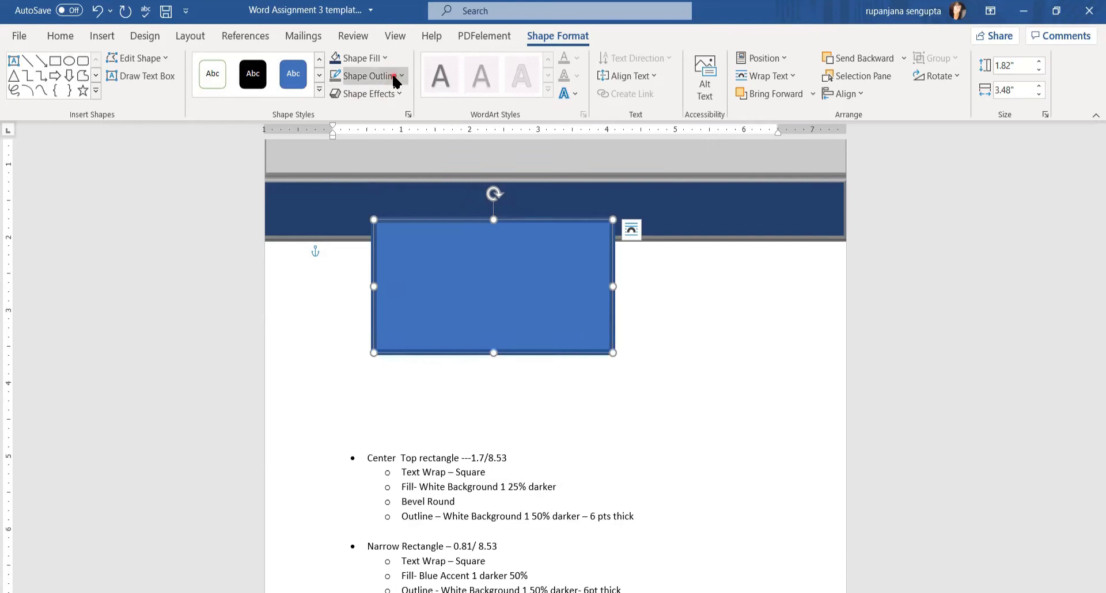
{"action": "left_click", "coordinate": [333, 173]}
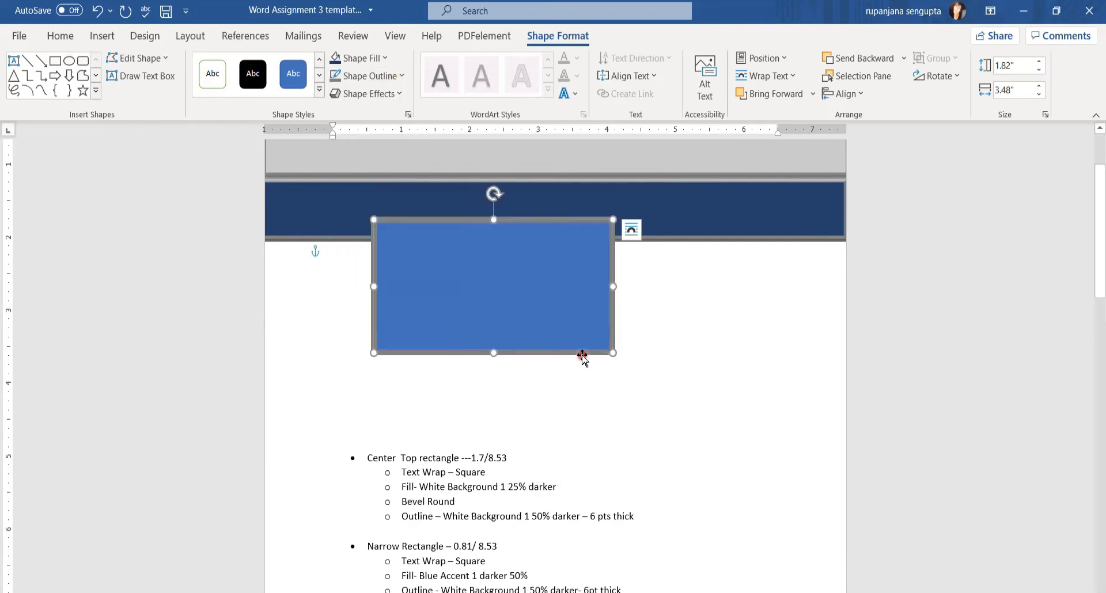
Fill it Blue, Accent 1, Darker 50%, add a Round bevel, and tilt it about 35 degrees
{"action": "left_click", "coordinate": [379, 61]}
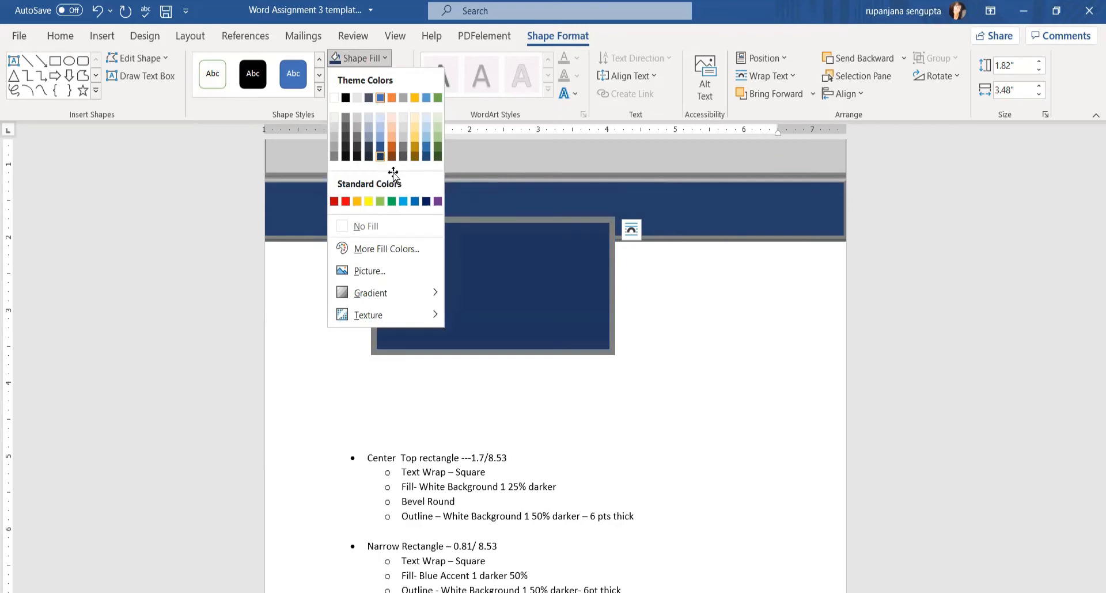
{"action": "left_click", "coordinate": [381, 156]}
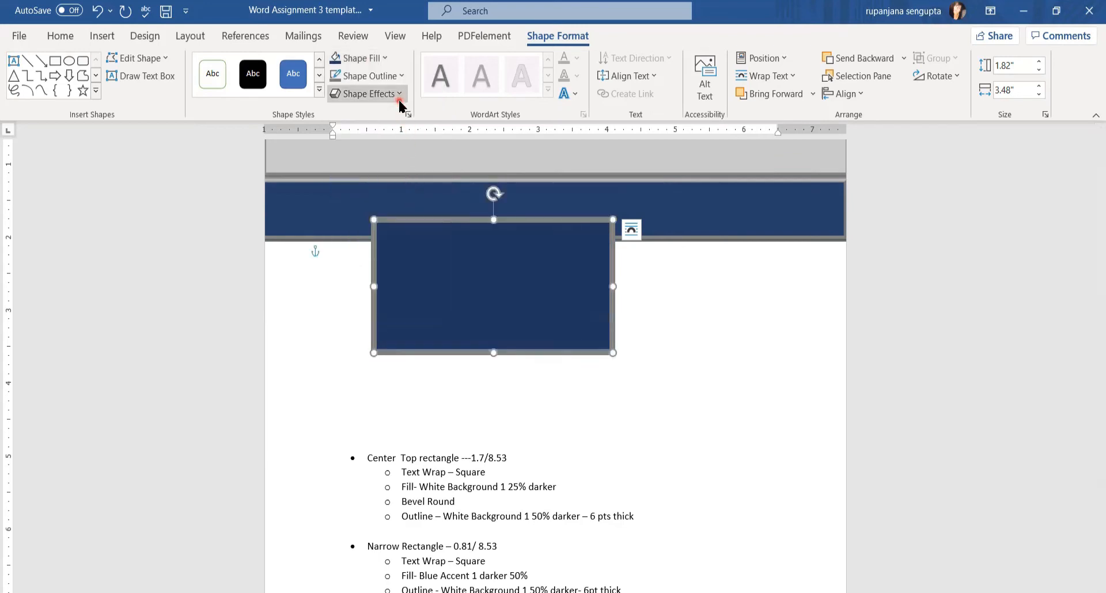
{"action": "left_click", "coordinate": [369, 93]}
{"action": "mouse_move", "coordinate": [381, 305]}
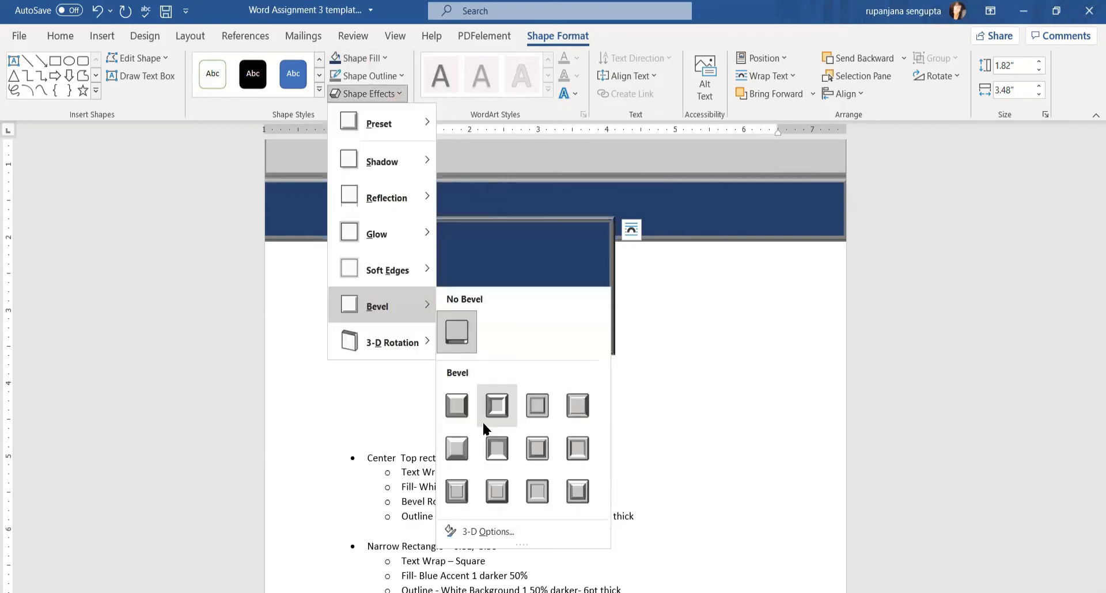
{"action": "left_click", "coordinate": [469, 404]}
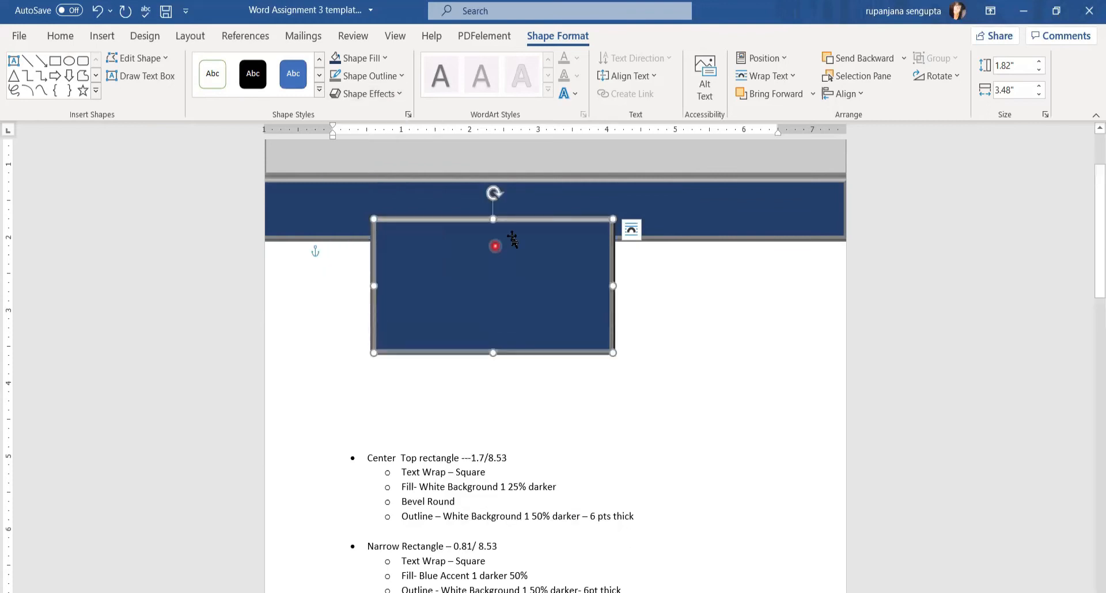
{"action": "left_click_drag", "start_coordinate": [491, 188], "coordinate": [402, 207]}
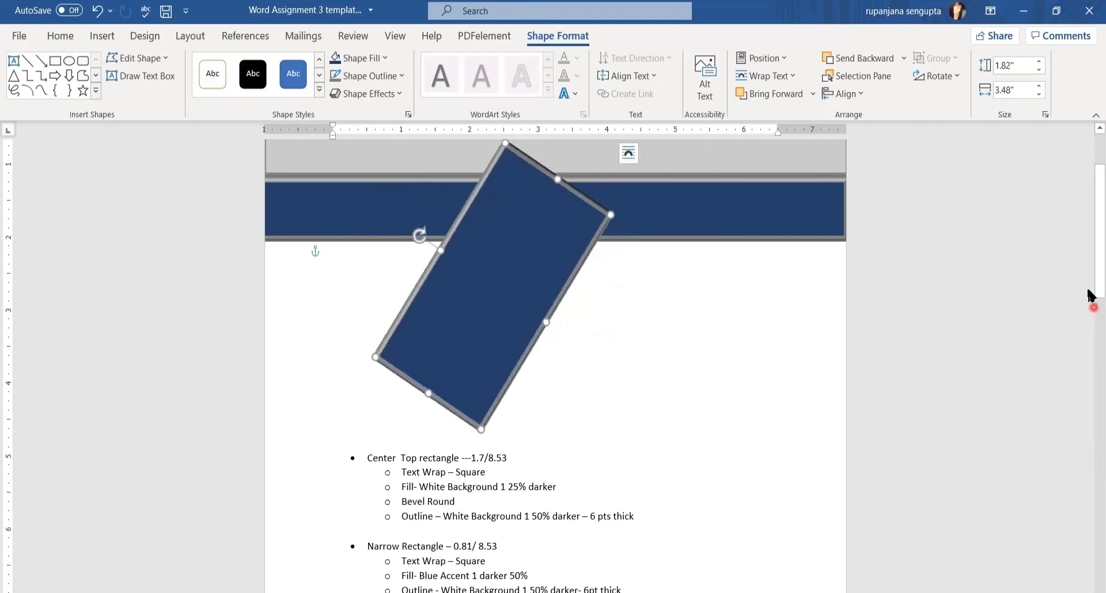
Tilt the navy rectangle further and tuck it into the header's top-left corner as a slanted wedge
{"action": "left_click_drag", "start_coordinate": [1093, 291], "coordinate": [1090, 245]}
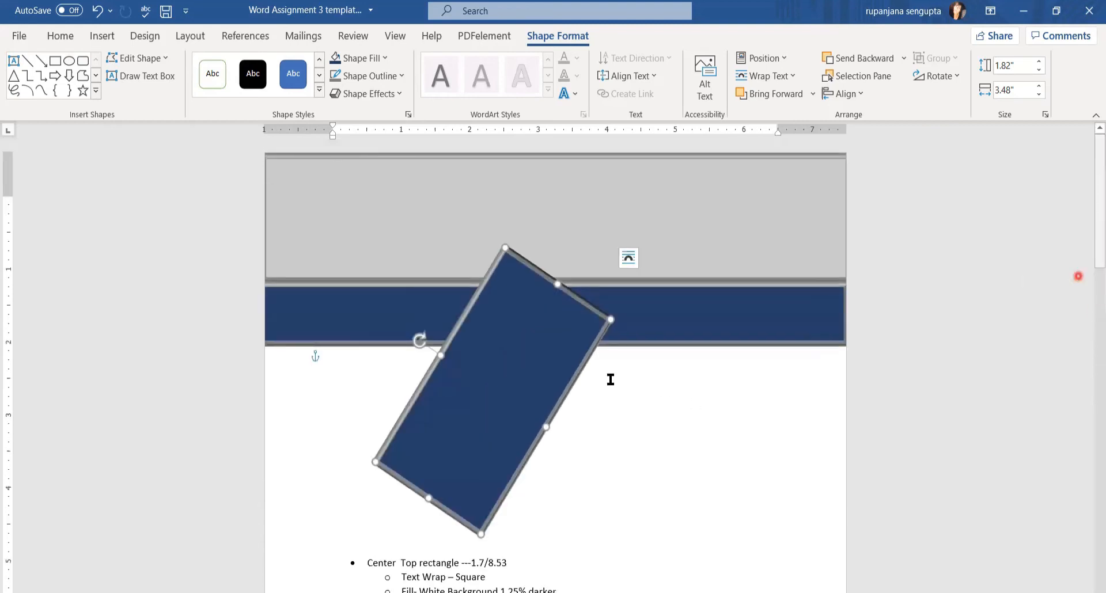
{"action": "left_click_drag", "start_coordinate": [461, 354], "coordinate": [271, 193]}
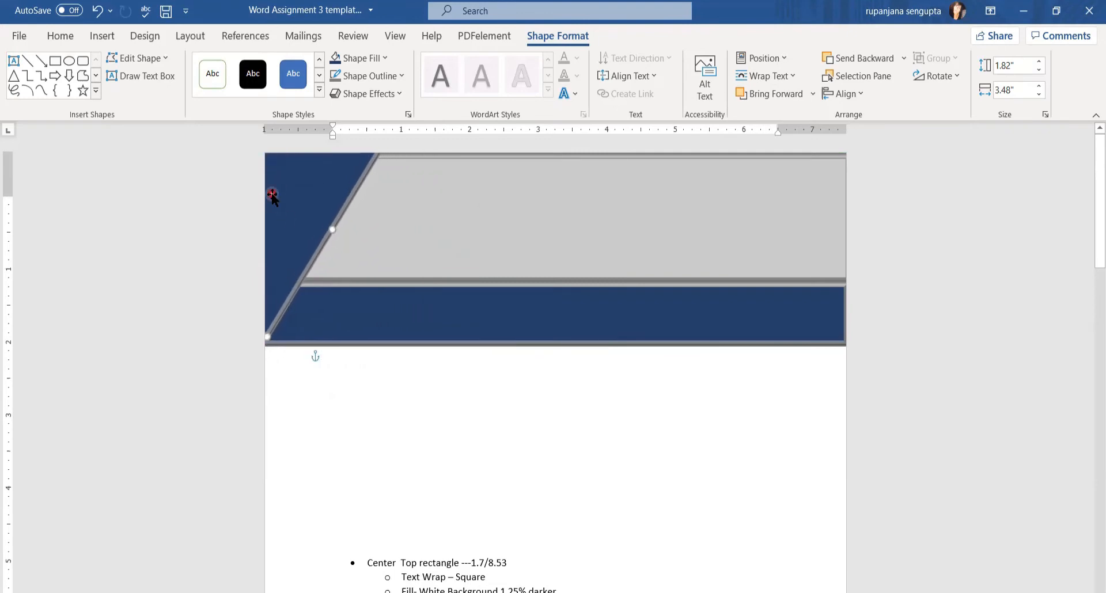
{"action": "left_click", "coordinate": [645, 315]}
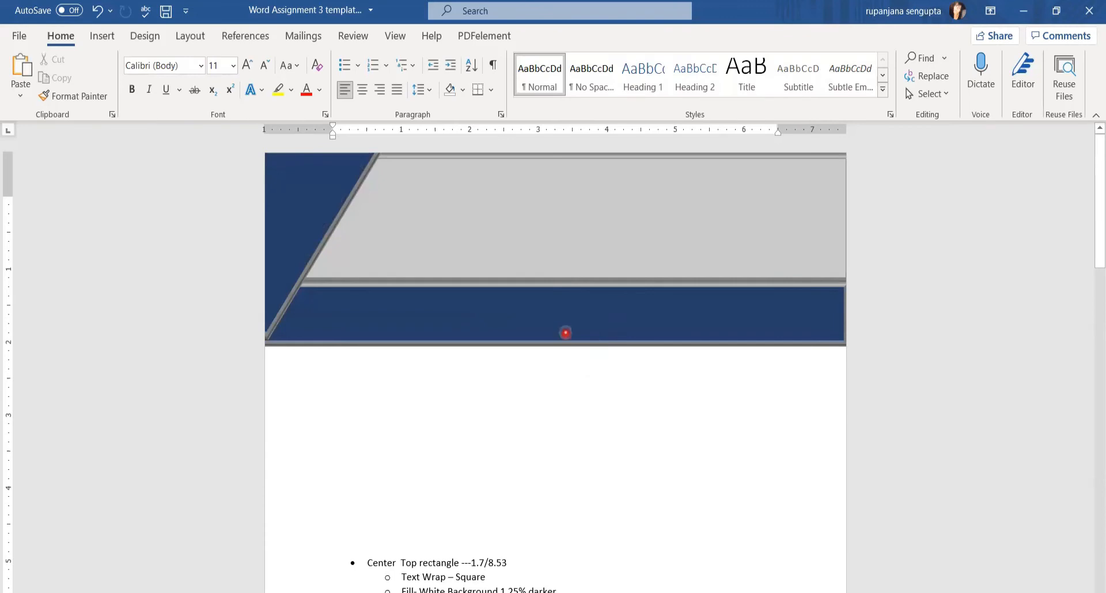
{"action": "left_click", "coordinate": [705, 281]}
{"action": "key", "text": "ctrl+z"}
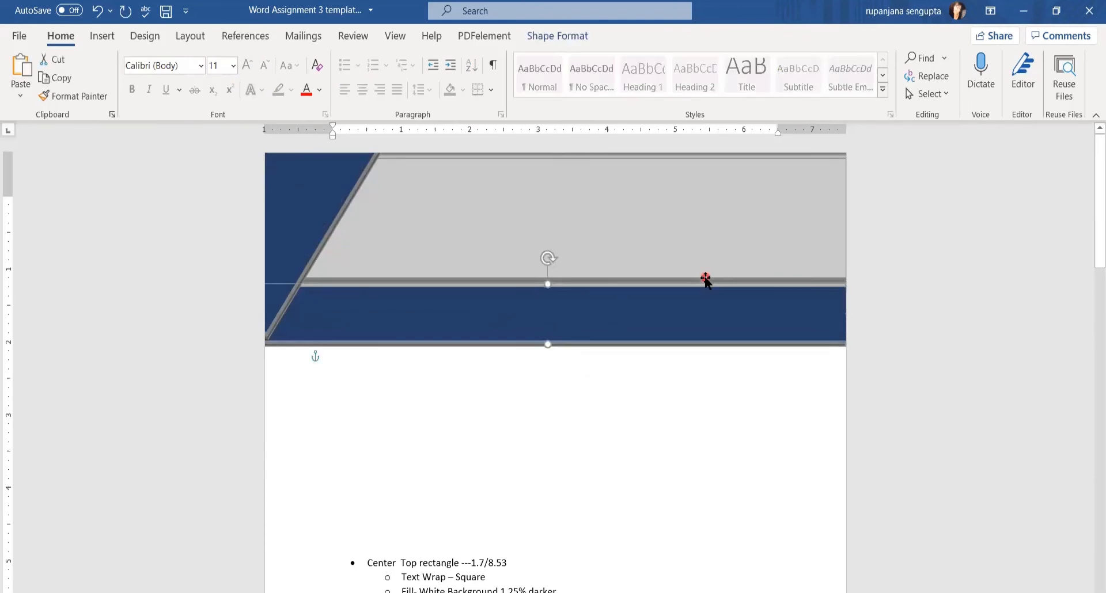
{"action": "left_click", "coordinate": [19, 35]}
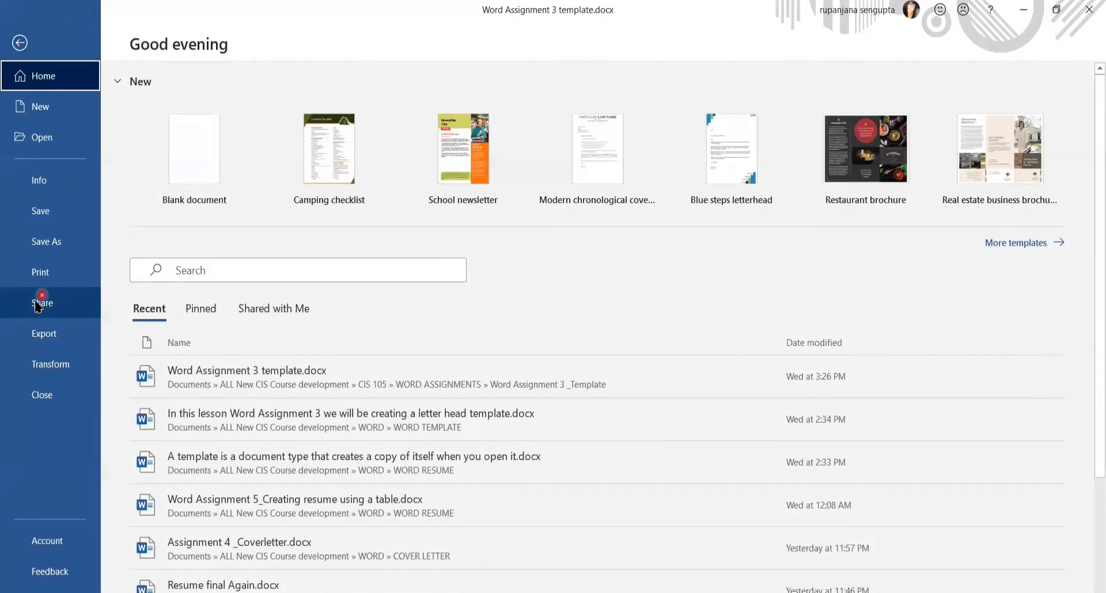
{"action": "left_click", "coordinate": [48, 275]}
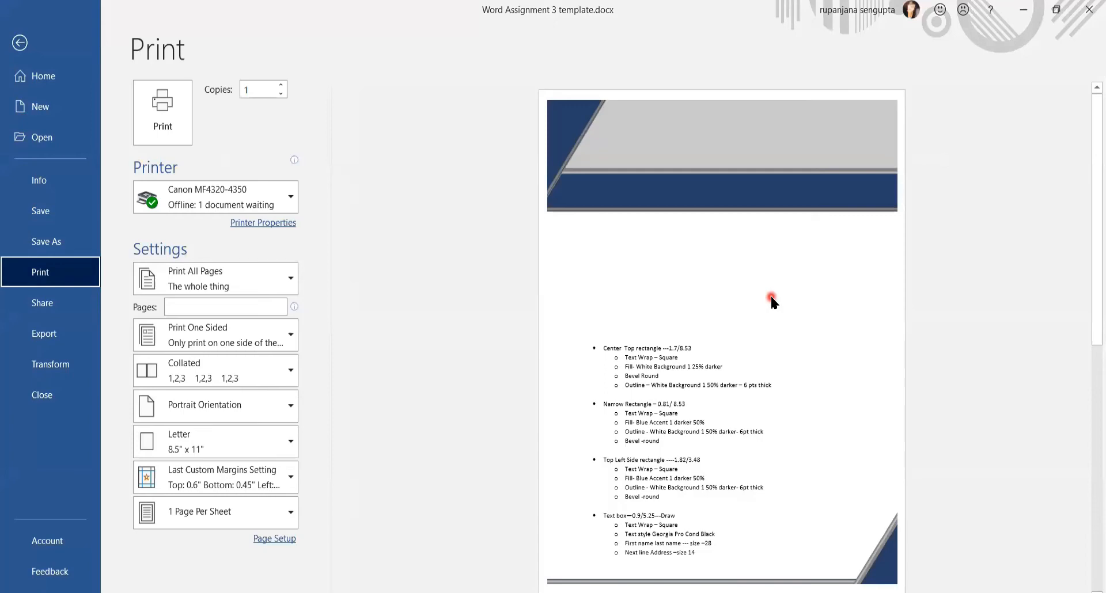
{"action": "key", "text": "Escape"}
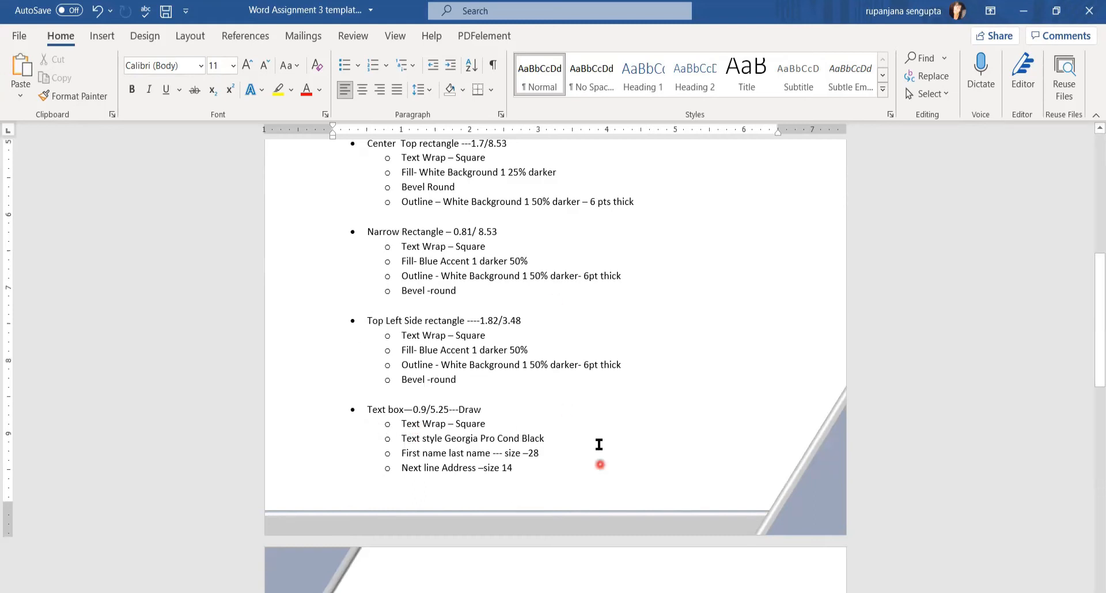
{"action": "scroll", "coordinate": [567, 397], "scroll_direction": "up", "scroll_amount": 6}
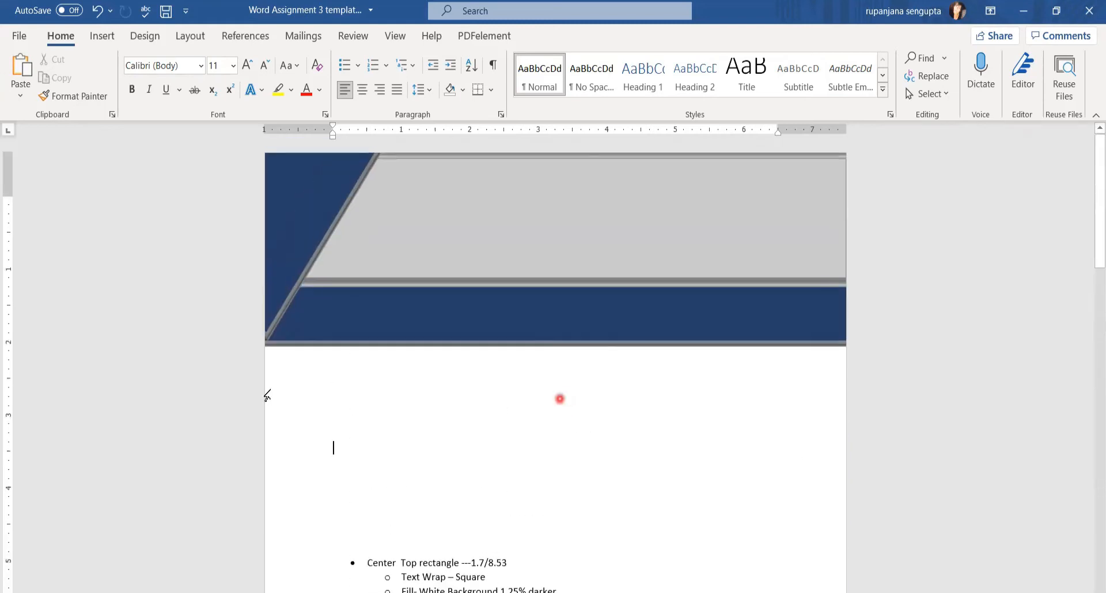
{"action": "left_click", "coordinate": [102, 36]}
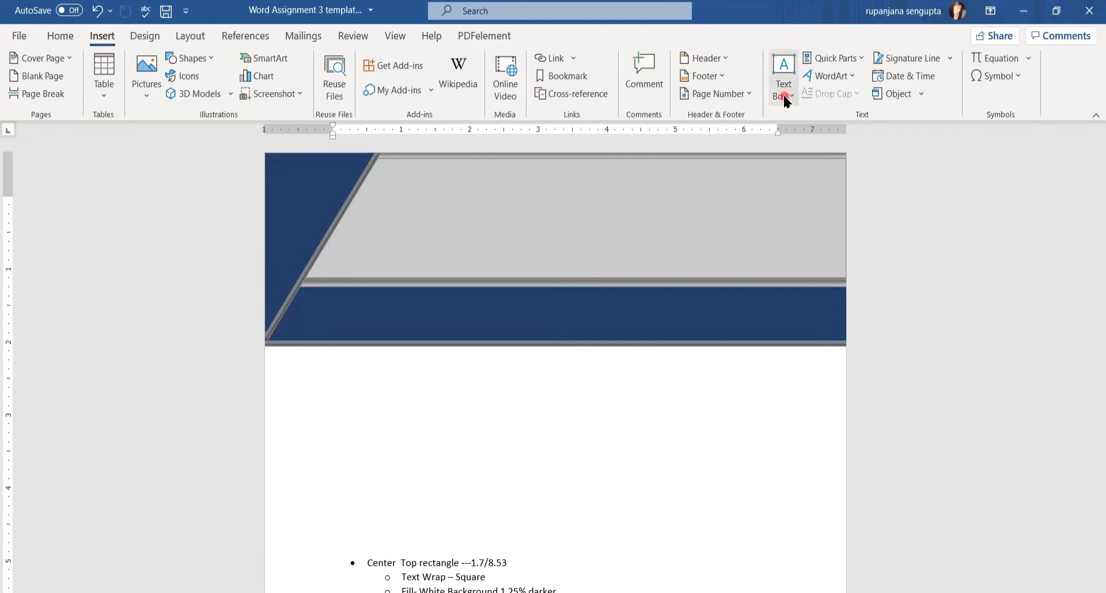
Draw a text box across the grey header band
{"action": "left_click", "coordinate": [785, 96]}
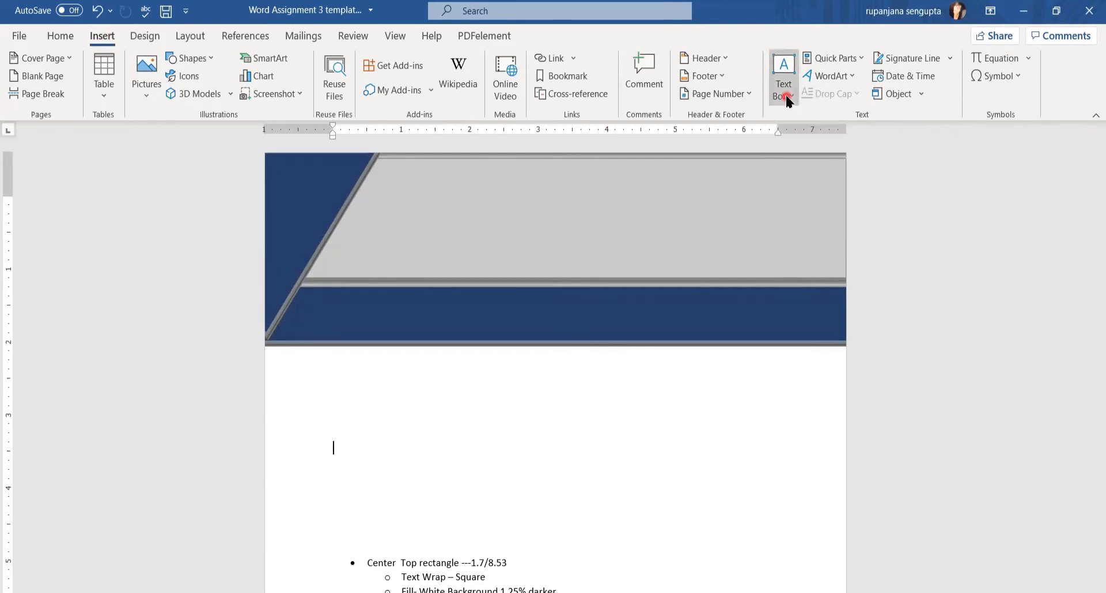
{"action": "left_click", "coordinate": [830, 456]}
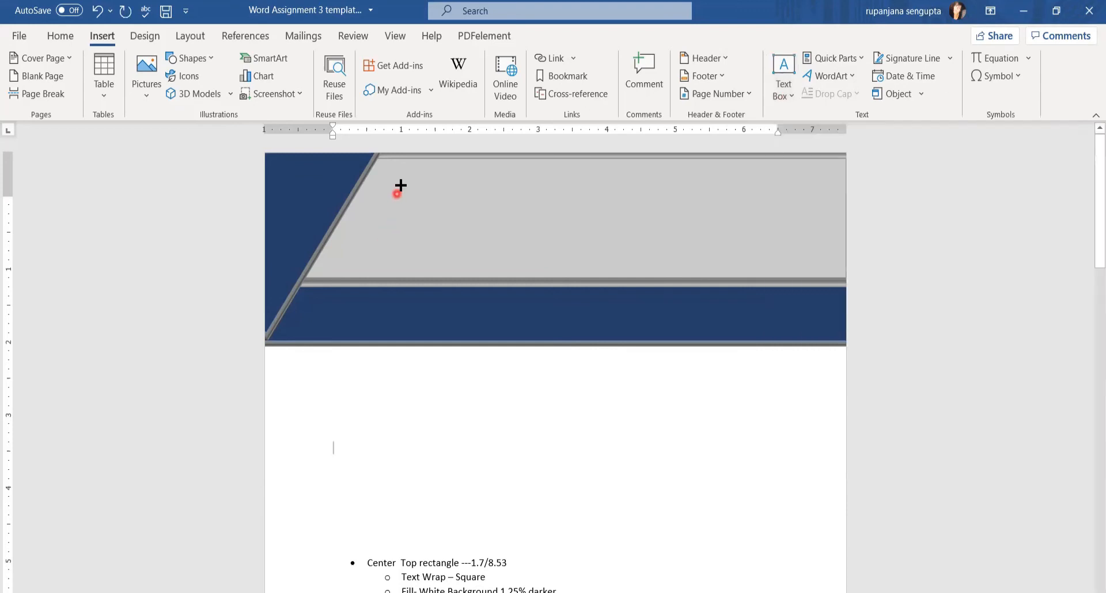
{"action": "mouse_move", "coordinate": [408, 178]}
{"action": "left_mouse_down"}
{"action": "mouse_move", "coordinate": [687, 299]}
{"action": "mouse_move", "coordinate": [730, 258]}
{"action": "left_mouse_up"}
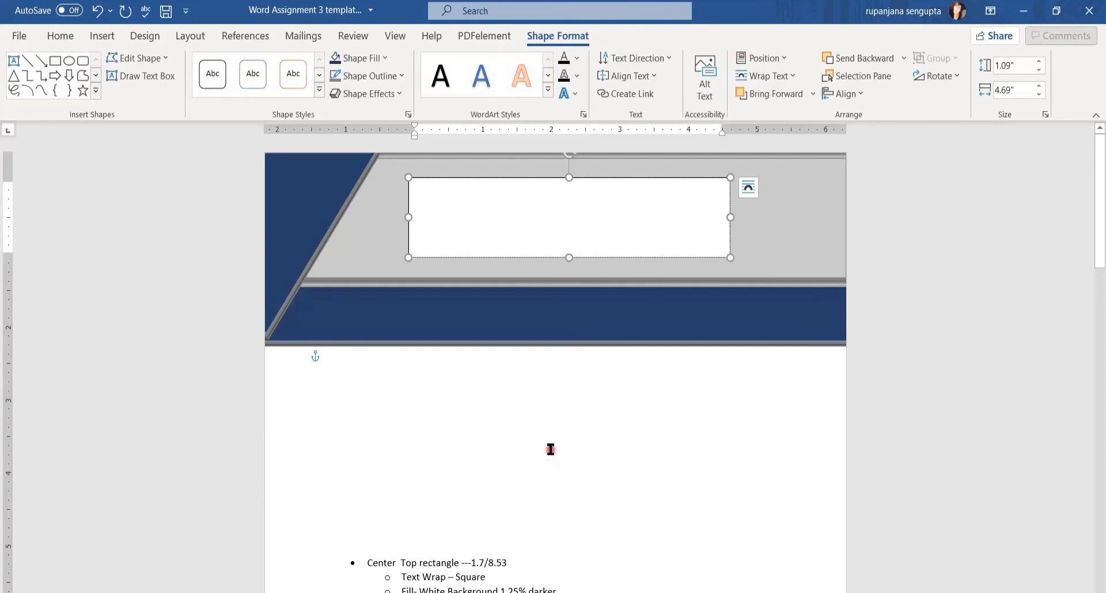
Enter the placeholder name, a street address and a phone number on three separate lines
{"action": "type", "text": "FirstName LastName"}
{"action": "key", "text": "Return"}
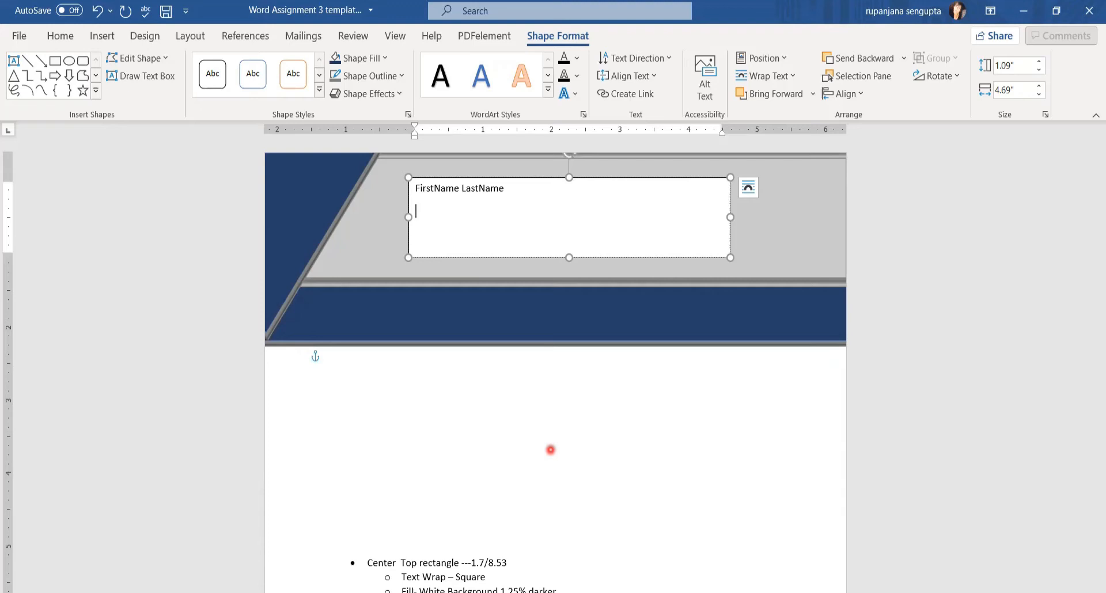
{"action": "type", "text": "1234 6th Place ,Phoenix A"}
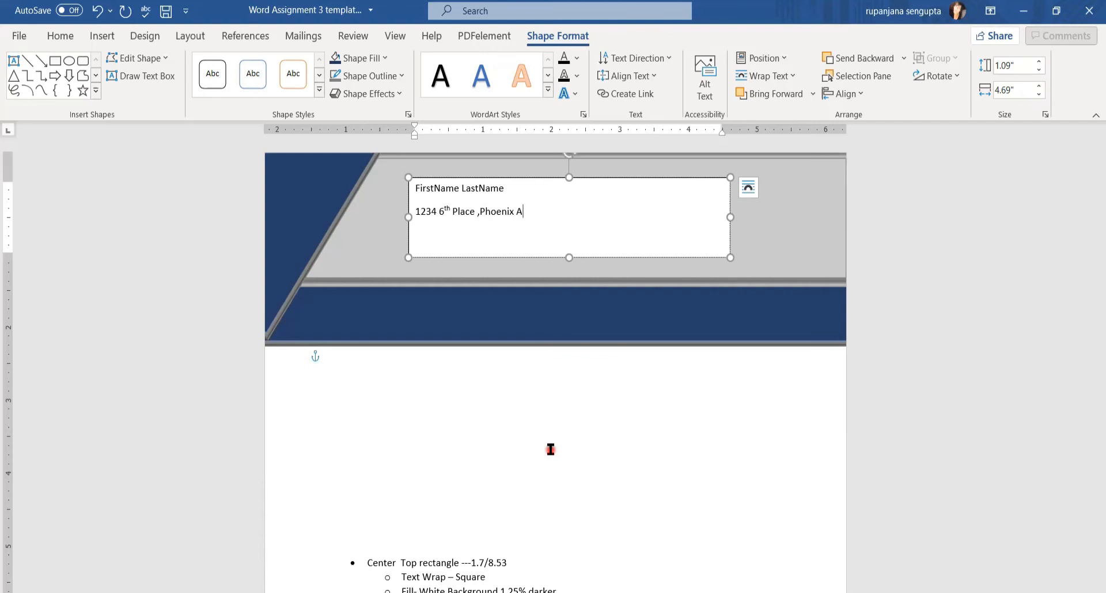
{"action": "type", "text": "Z- 98567"}
{"action": "key", "text": "Return"}
{"action": "type", "text": "Phon"}
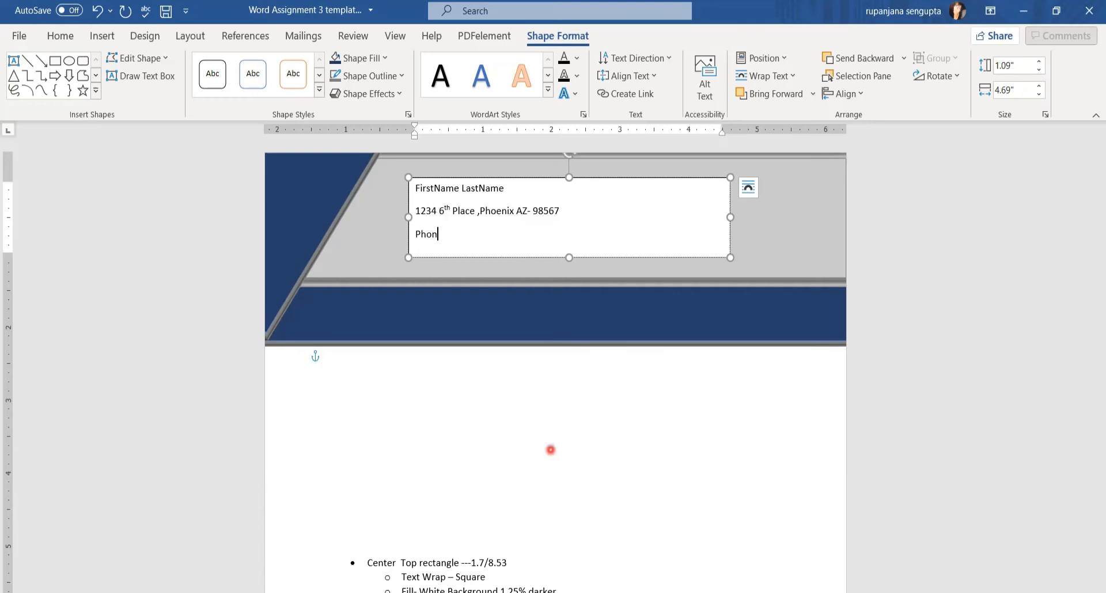
{"action": "type", "text": "e- (456)555-5555"}
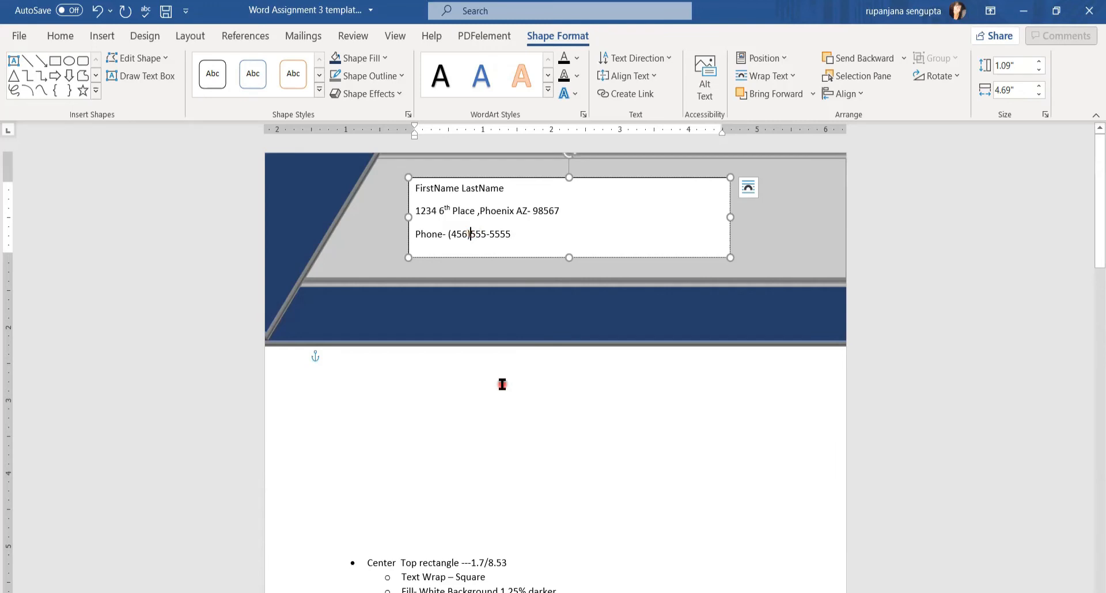
{"action": "left_click", "coordinate": [552, 448]}
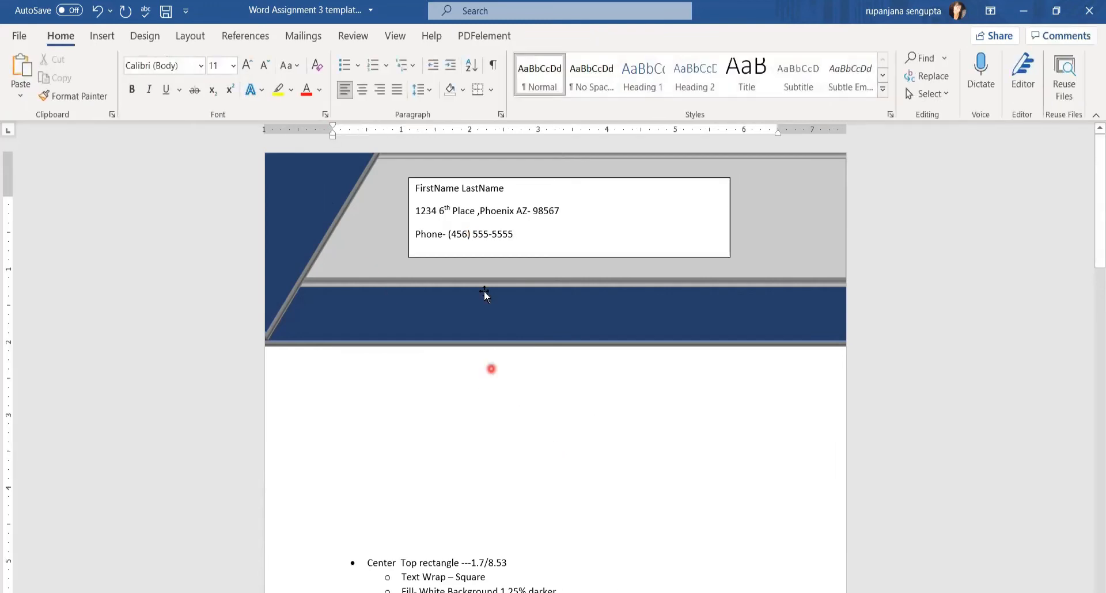
{"action": "left_click_drag", "start_coordinate": [415, 188], "coordinate": [516, 237]}
Set the contact text's font to Georgia Pro Cond Black
{"action": "left_click", "coordinate": [60, 36]}
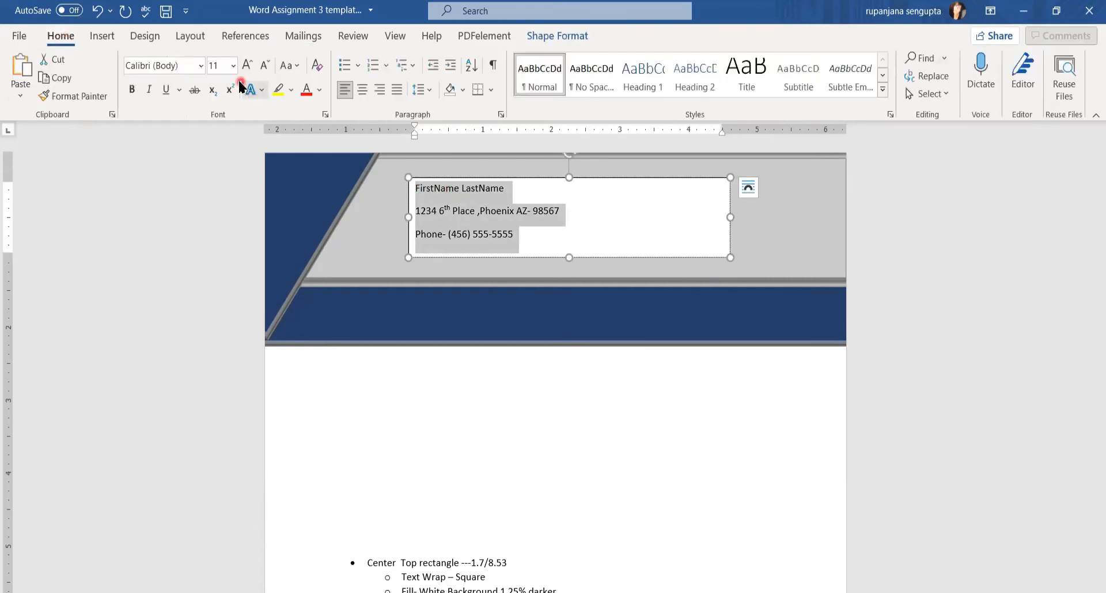
{"action": "left_click", "coordinate": [187, 66]}
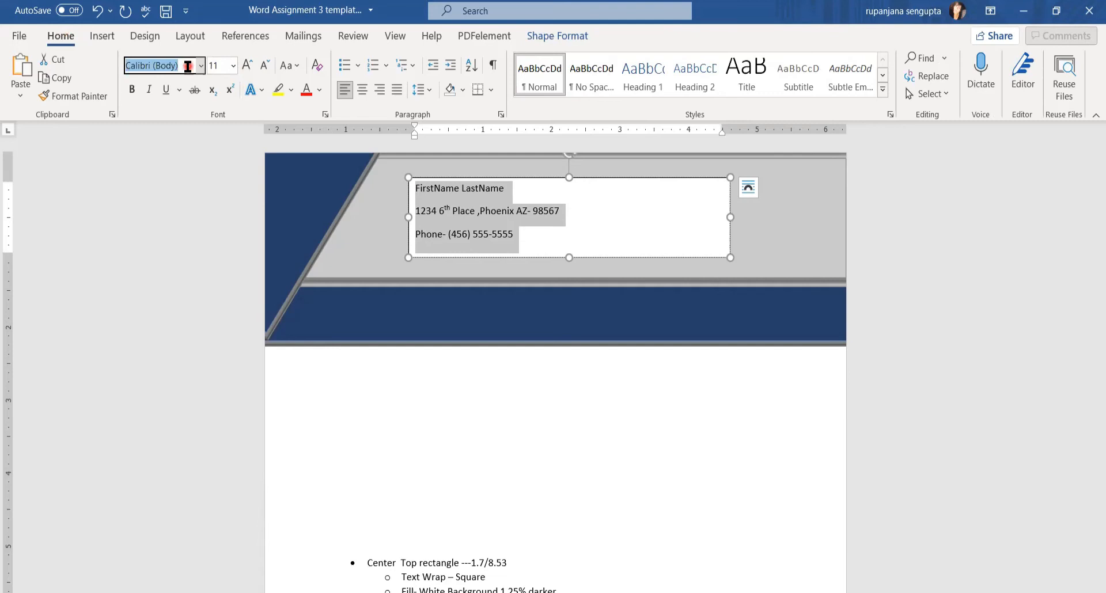
{"action": "left_click", "coordinate": [200, 66]}
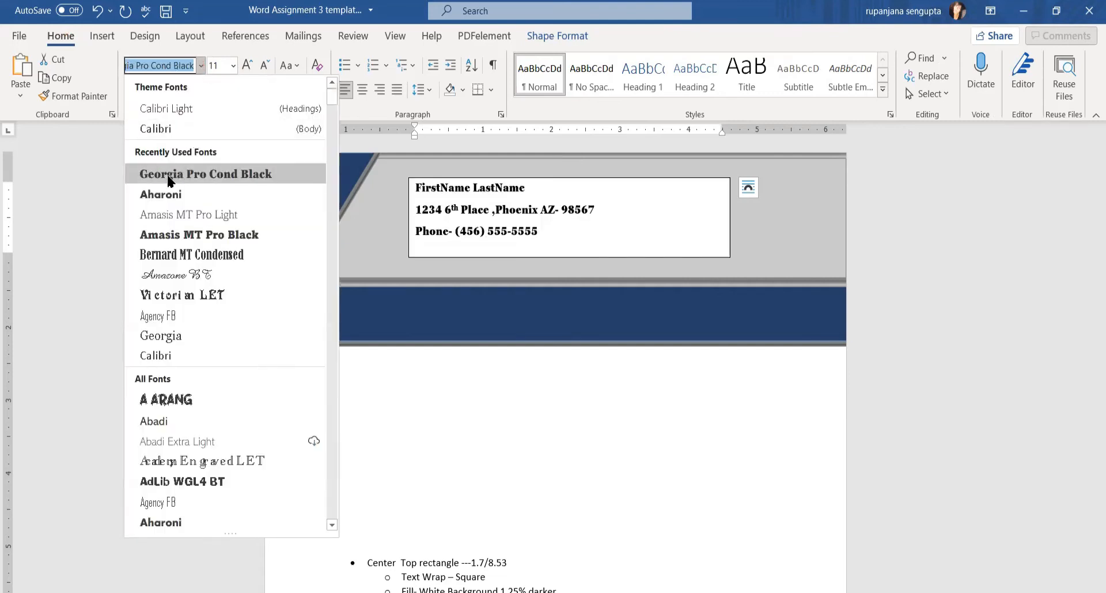
{"action": "left_click", "coordinate": [233, 182]}
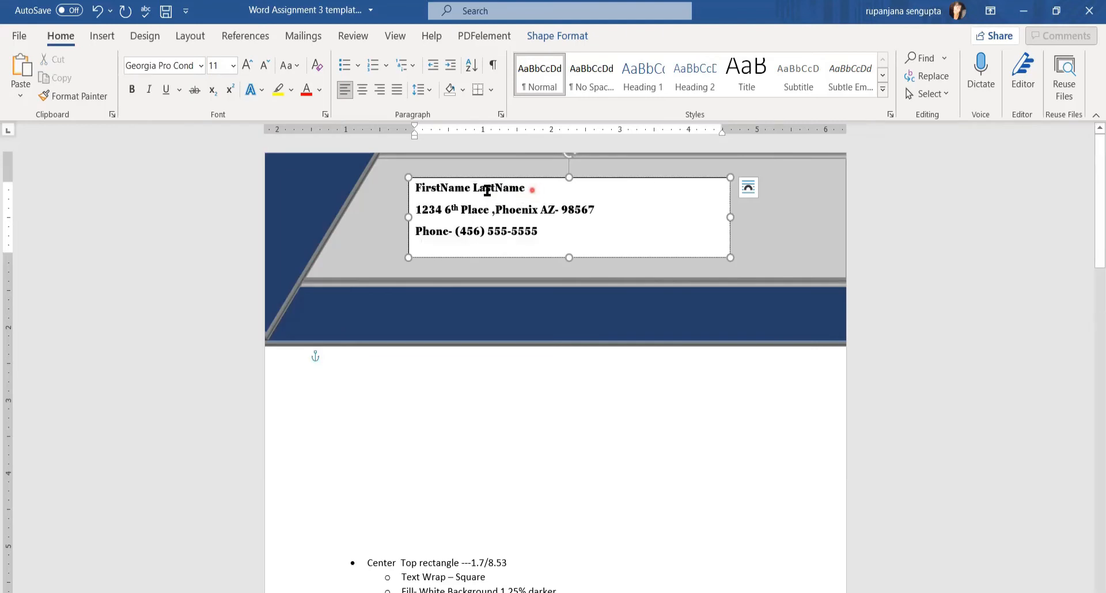
Make the name line 20 pt and centre it
{"action": "left_click_drag", "start_coordinate": [532, 190], "coordinate": [405, 190]}
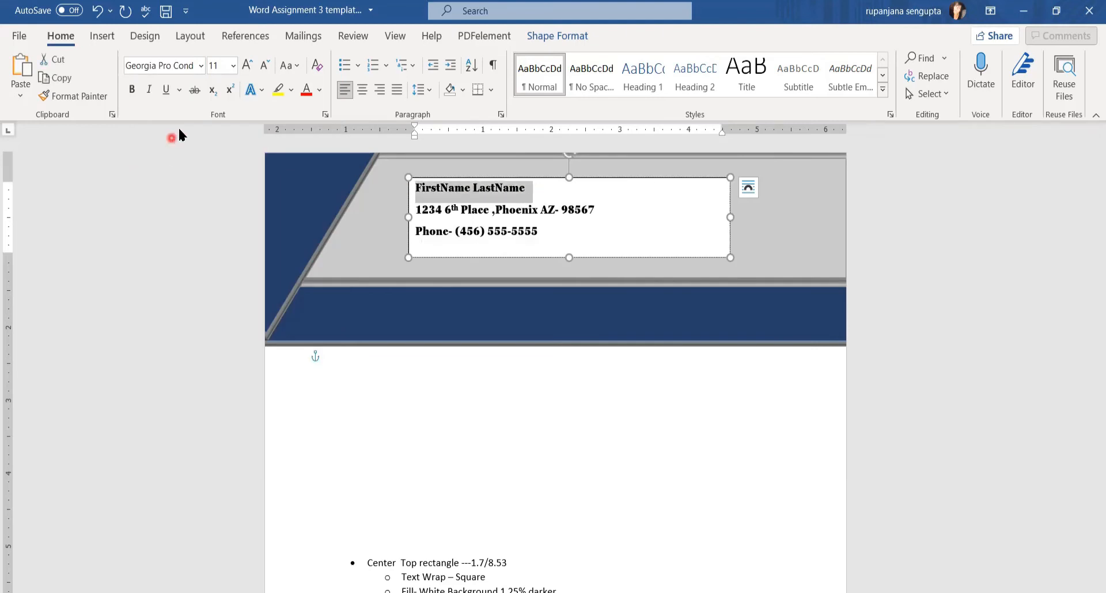
{"action": "left_click", "coordinate": [219, 67]}
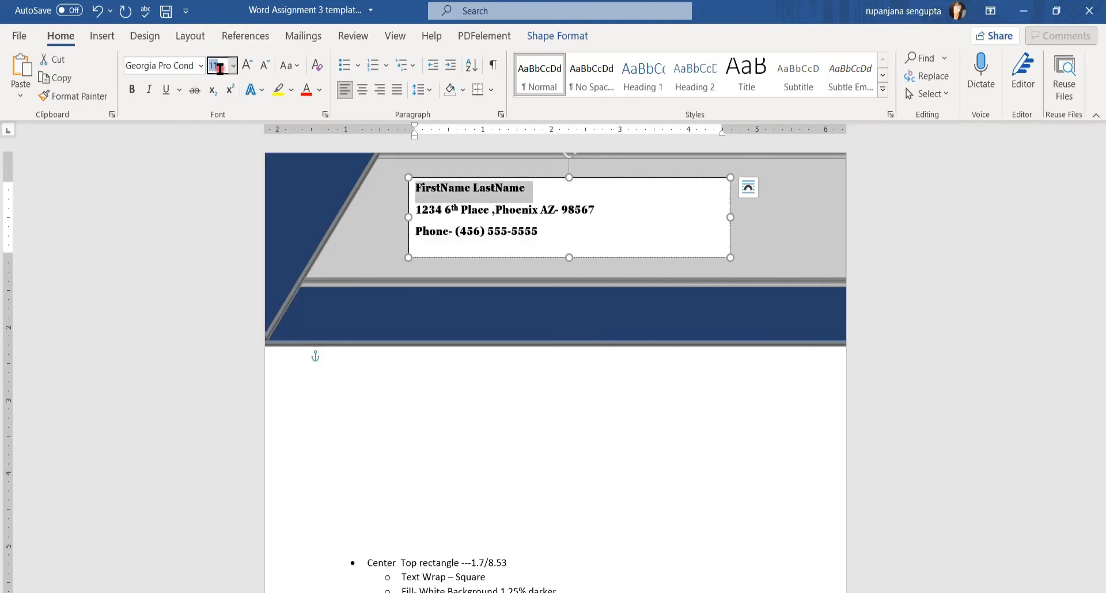
{"action": "type", "text": "20"}
{"action": "key", "text": "Return"}
{"action": "left_click", "coordinate": [363, 89]}
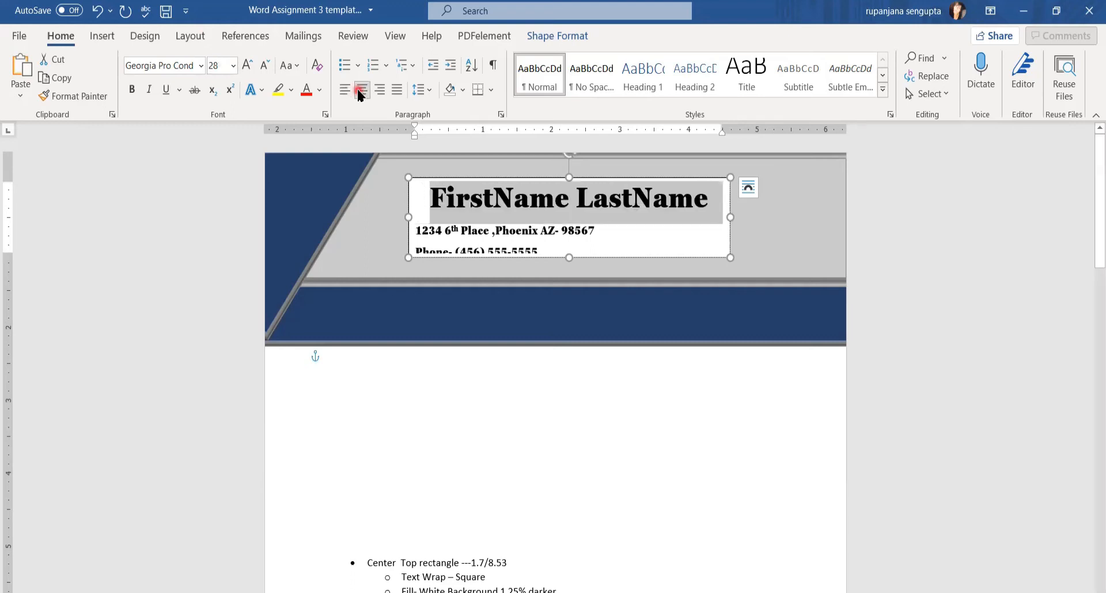
Set the address line to 15 pt and the phone line to 12 pt
{"action": "left_click", "coordinate": [417, 236]}
{"action": "left_click_drag", "start_coordinate": [417, 236], "coordinate": [484, 262]}
{"action": "left_click", "coordinate": [219, 65]}
{"action": "type", "text": "1"}
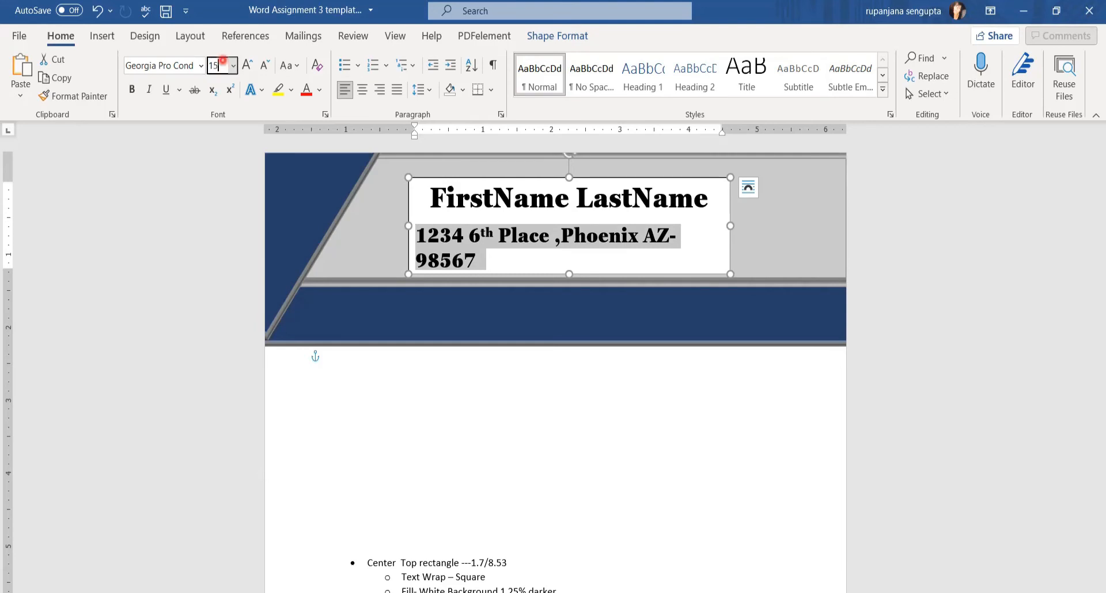
{"action": "type", "text": "5"}
{"action": "key", "text": "Return"}
{"action": "left_click_drag", "start_coordinate": [416, 258], "coordinate": [585, 269]}
{"action": "left_click", "coordinate": [218, 66]}
{"action": "type", "text": "12"}
{"action": "key", "text": "Return"}
Centre the address and phone lines
{"action": "left_click_drag", "start_coordinate": [417, 235], "coordinate": [551, 274]}
{"action": "left_click", "coordinate": [363, 89]}
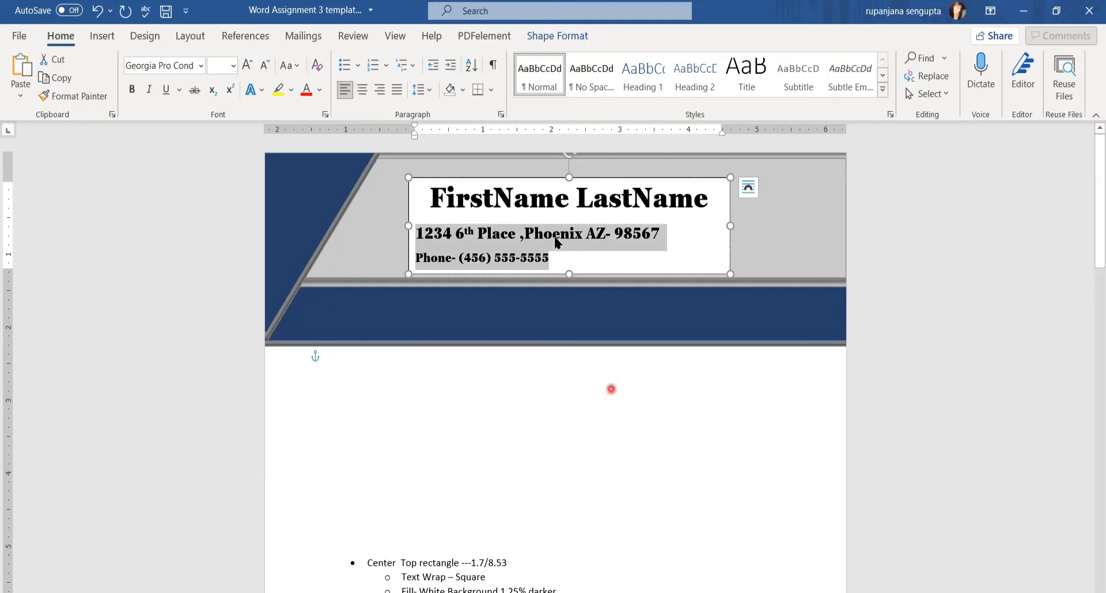
{"action": "left_click", "coordinate": [363, 93]}
{"action": "left_click", "coordinate": [365, 95]}
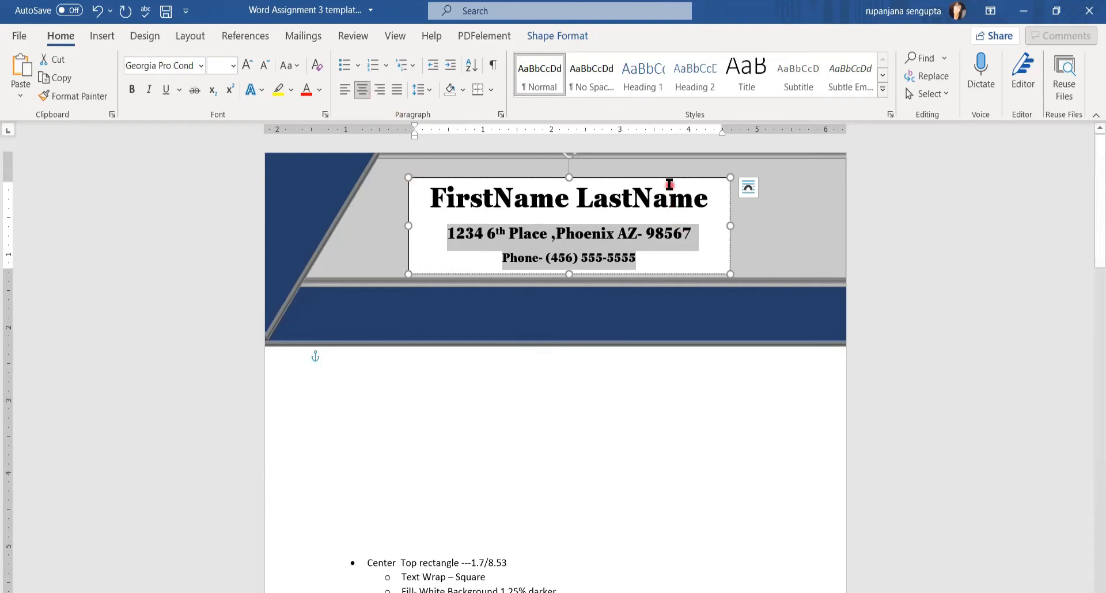
{"action": "scroll", "coordinate": [758, 240], "scroll_direction": "down", "scroll_amount": 1}
{"action": "left_click", "coordinate": [700, 210]}
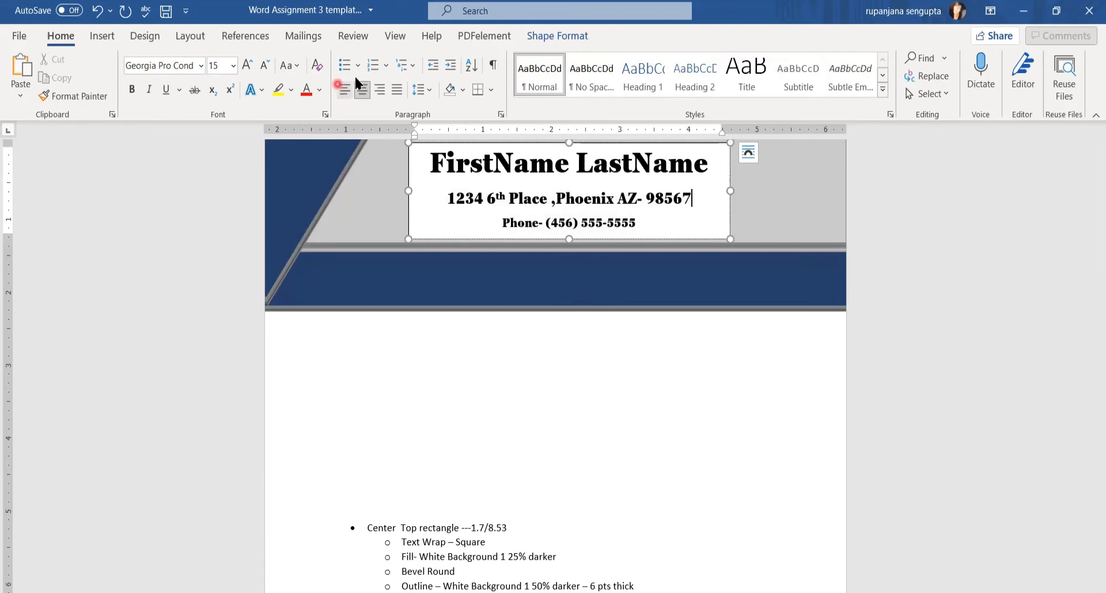
{"action": "left_click", "coordinate": [557, 38]}
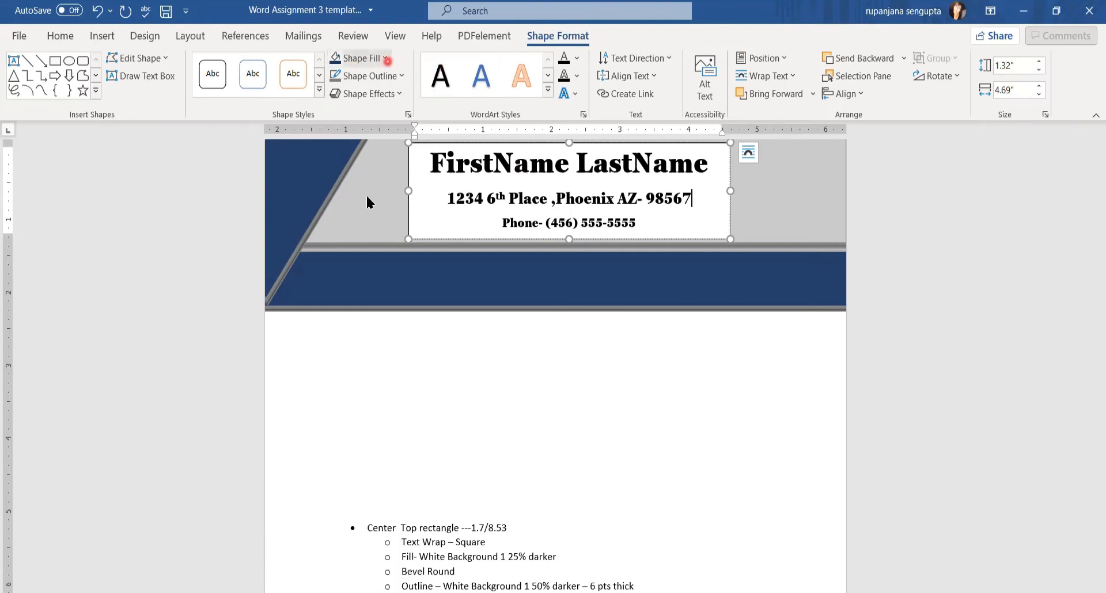
Give the contact text box No Fill and No Outline
{"action": "left_click", "coordinate": [385, 58]}
{"action": "left_click", "coordinate": [369, 224]}
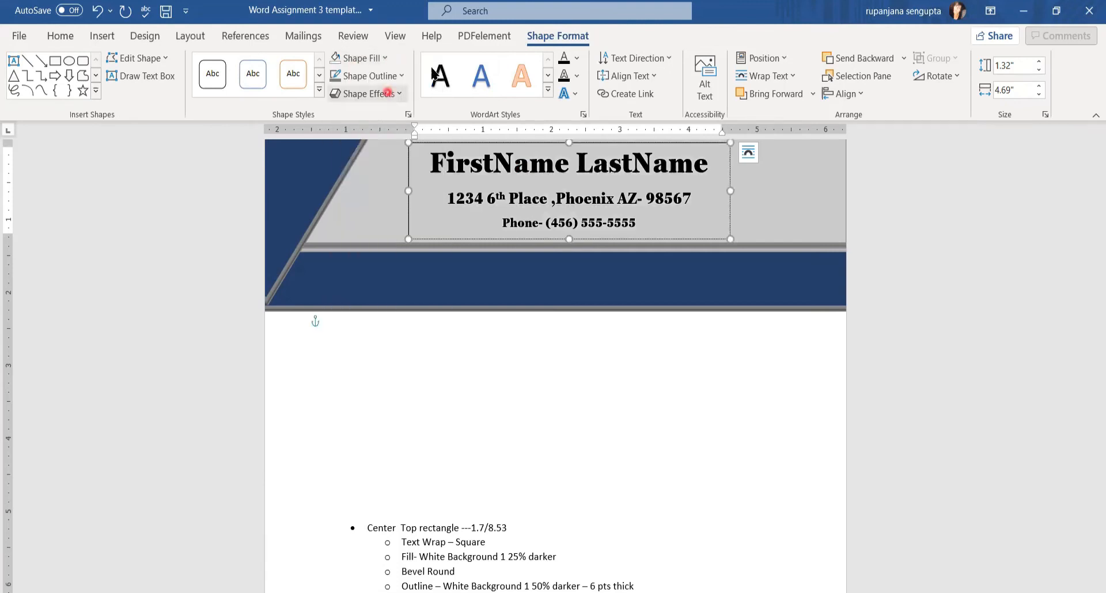
{"action": "left_click", "coordinate": [397, 76]}
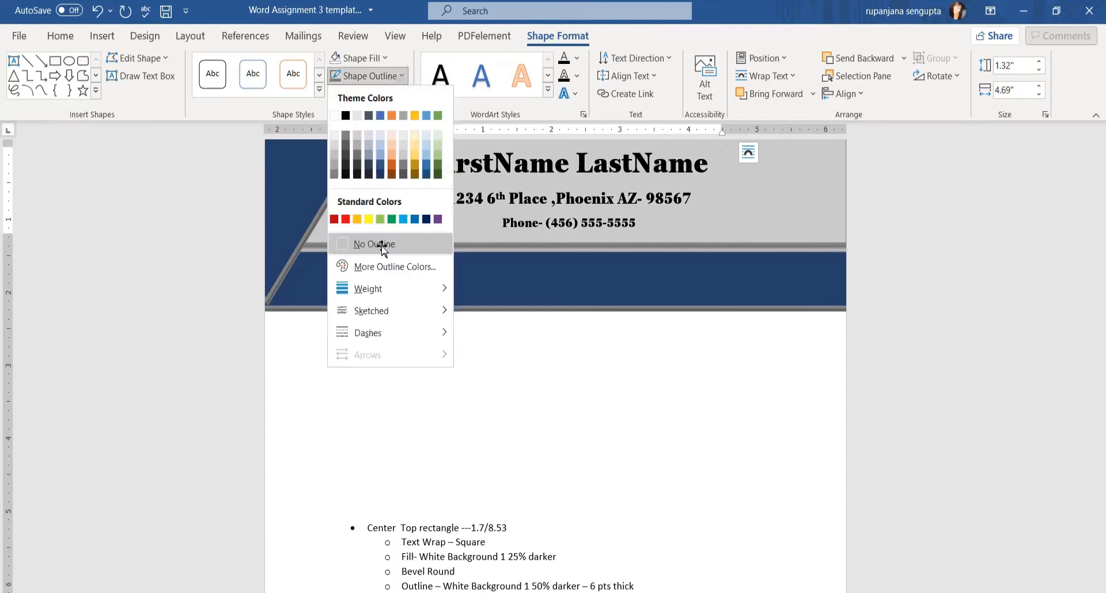
{"action": "left_click", "coordinate": [375, 244]}
Nudge the contact text box slightly right within the grey banner
{"action": "left_click", "coordinate": [780, 216]}
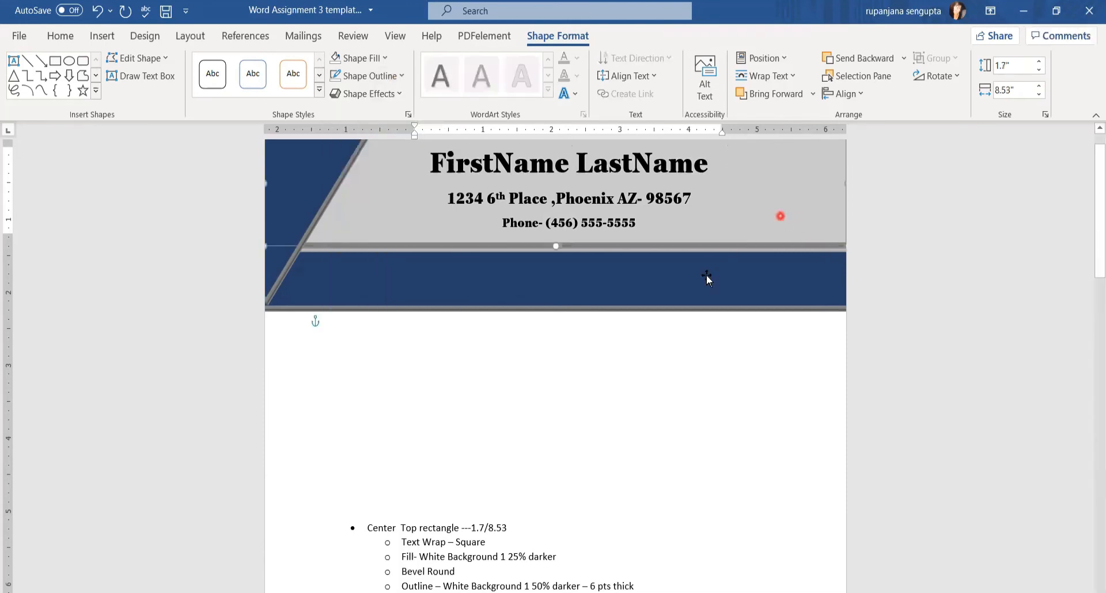
{"action": "scroll", "coordinate": [688, 446], "scroll_direction": "up", "scroll_amount": 1}
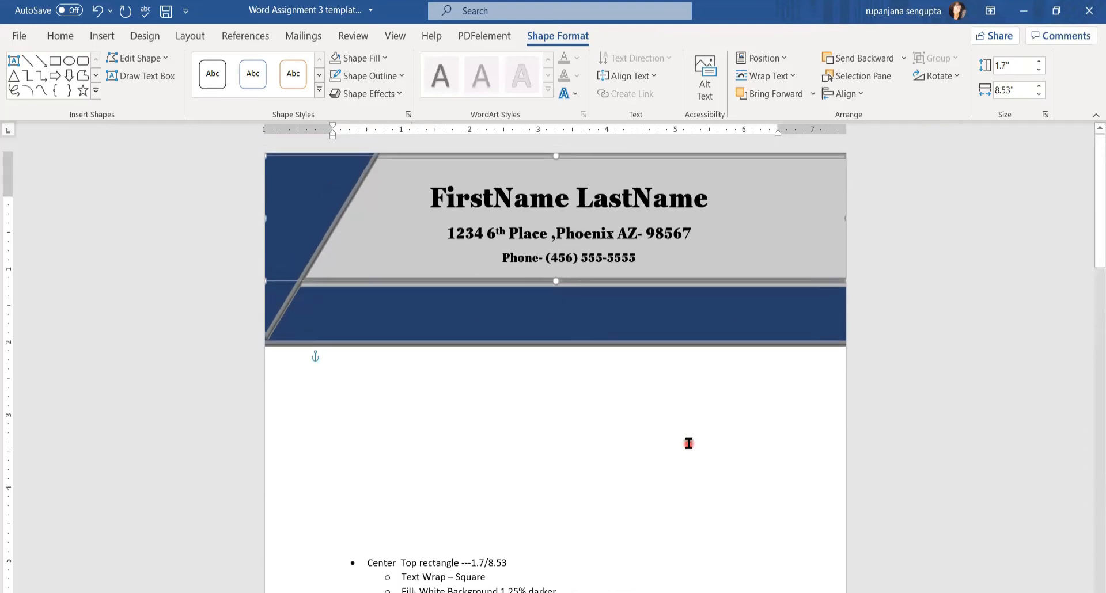
{"action": "left_click", "coordinate": [521, 247]}
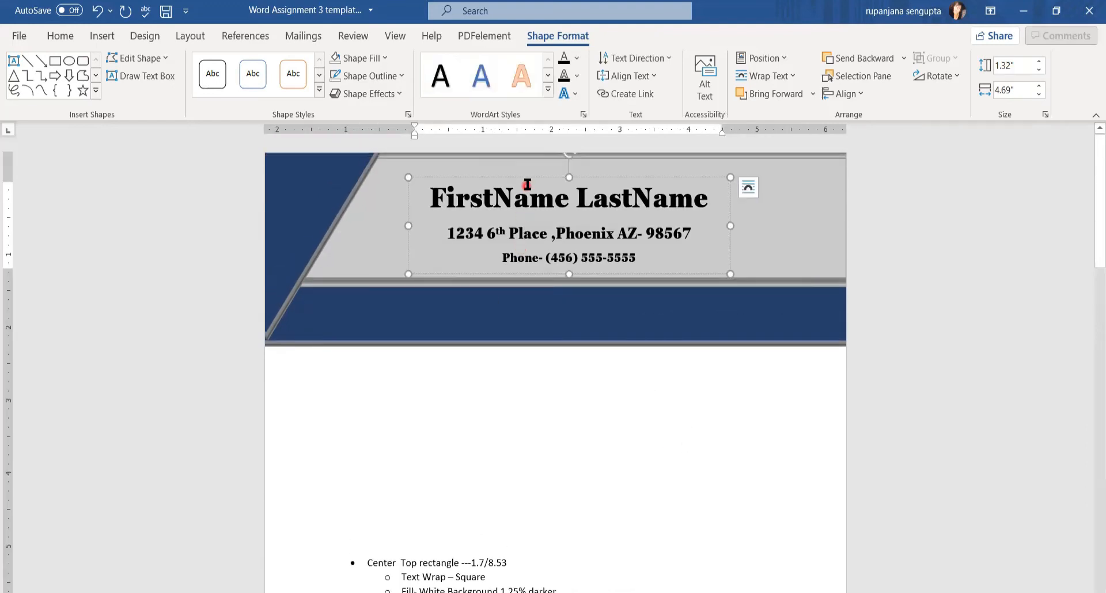
{"action": "left_click_drag", "start_coordinate": [531, 181], "coordinate": [548, 185]}
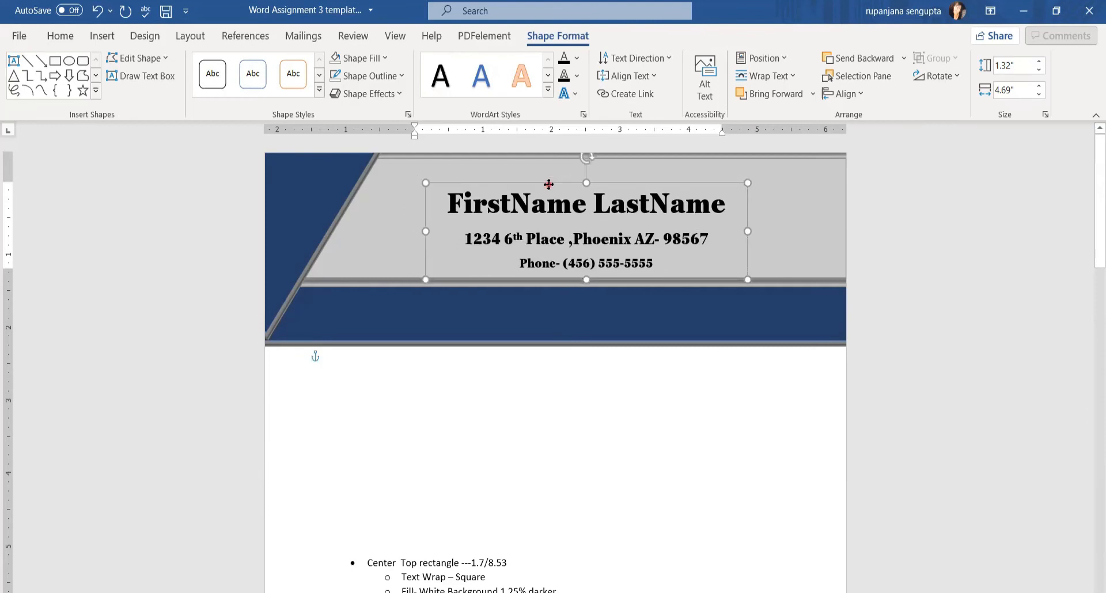
{"action": "left_click", "coordinate": [659, 433]}
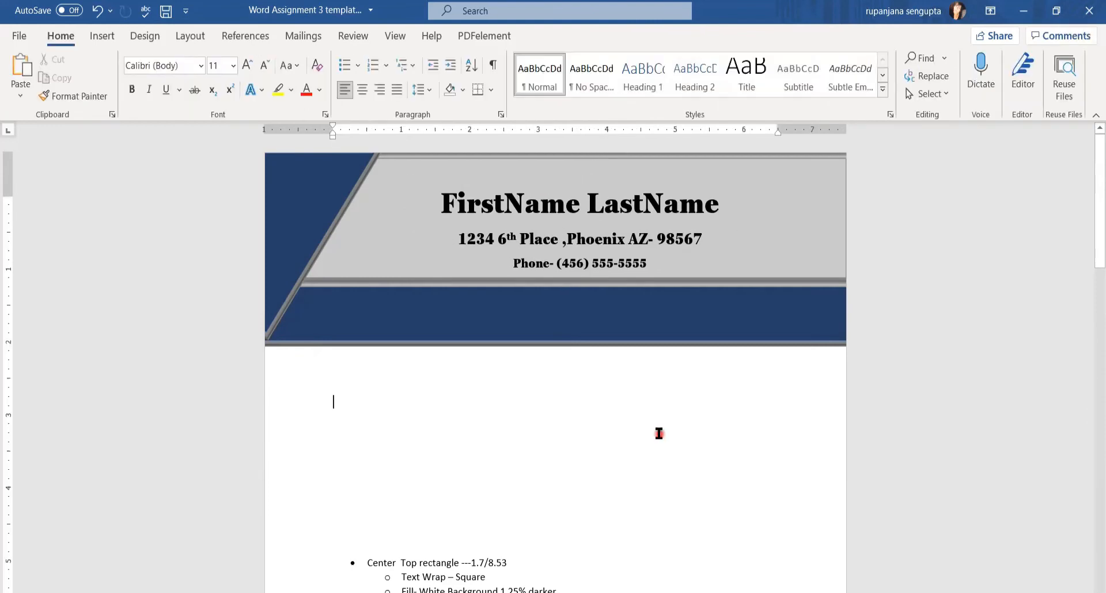
{"action": "scroll", "coordinate": [659, 433], "scroll_direction": "down", "scroll_amount": 3}
{"action": "scroll", "coordinate": [659, 433], "scroll_direction": "up", "scroll_amount": 3}
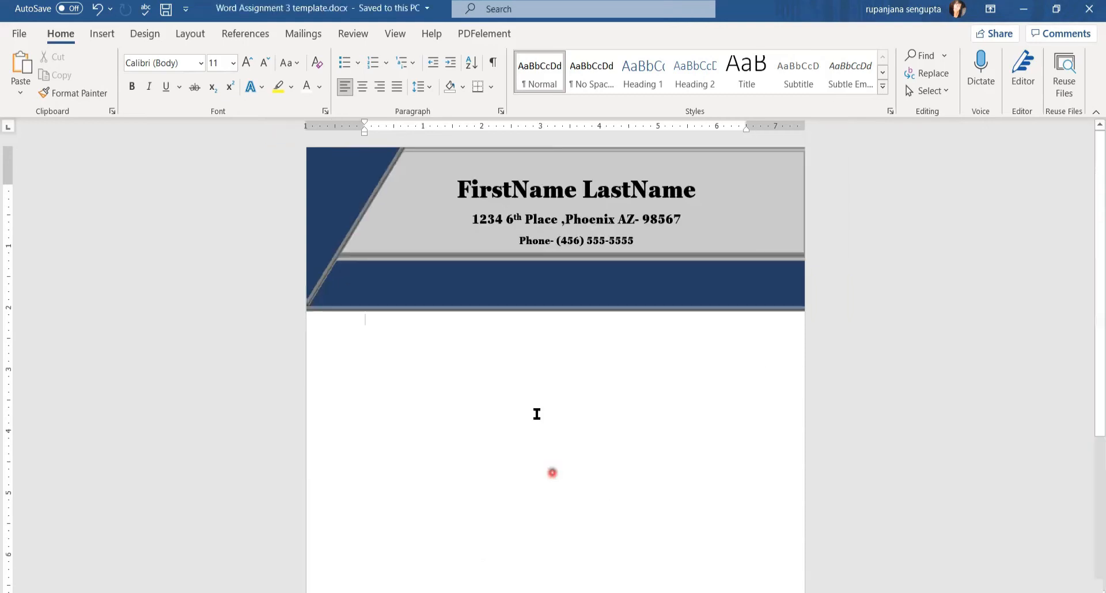
Insert the laptop-with-globe icon found by searching Icons for 'website'
{"action": "left_click", "coordinate": [102, 36]}
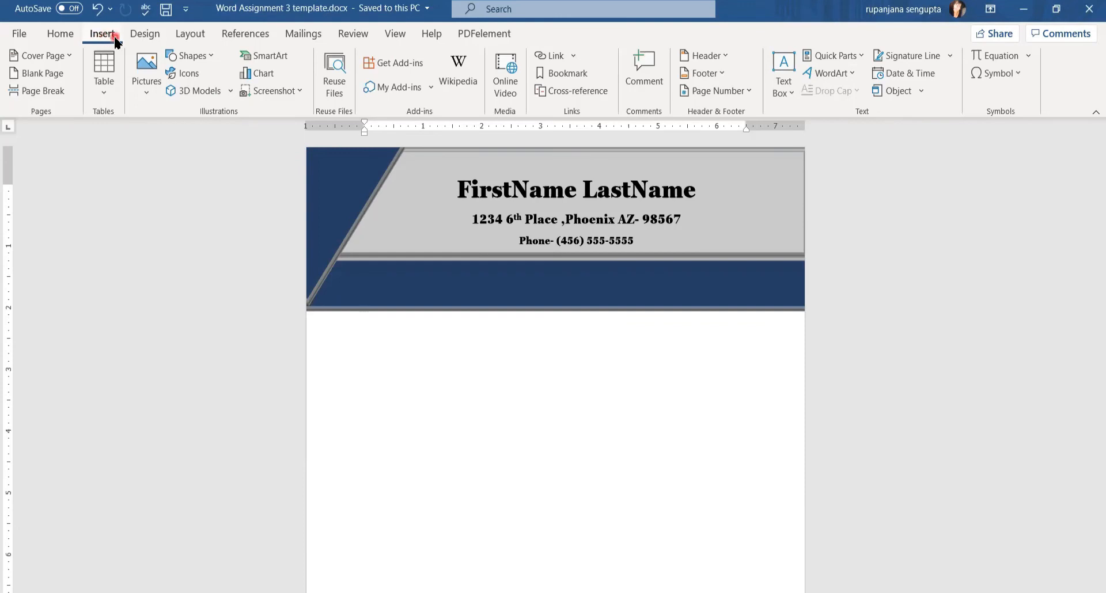
{"action": "left_click", "coordinate": [188, 79]}
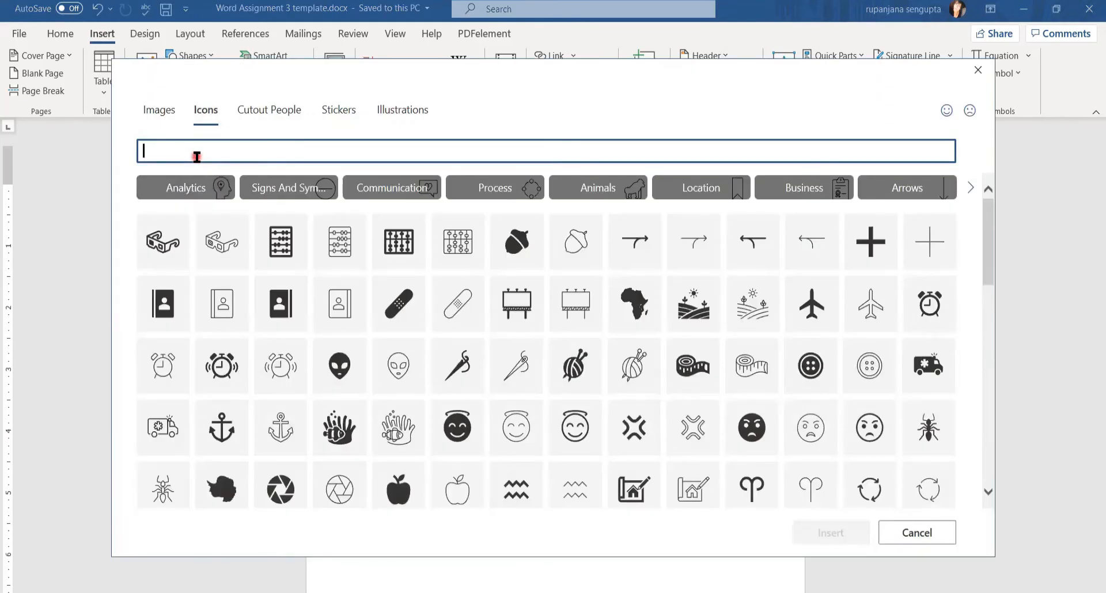
{"action": "type", "text": "website"}
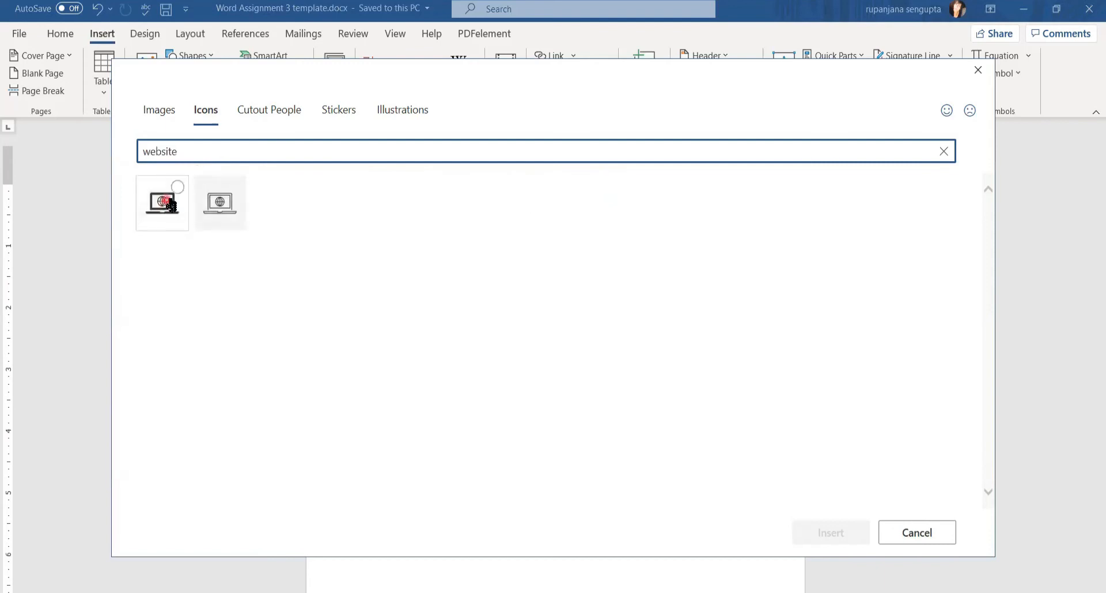
{"action": "left_click", "coordinate": [175, 192]}
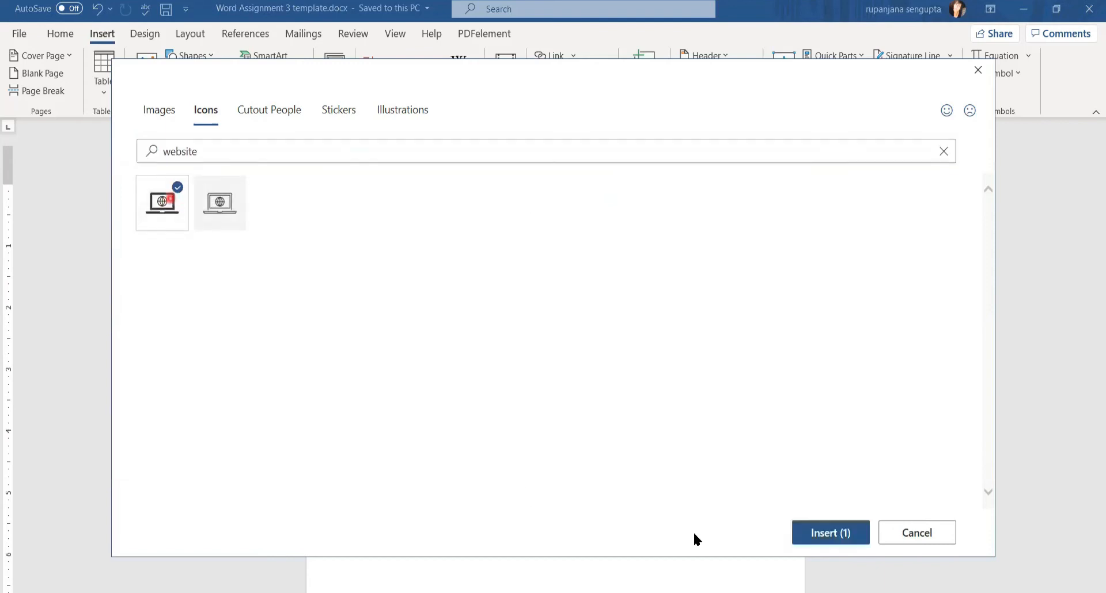
{"action": "left_click", "coordinate": [845, 540]}
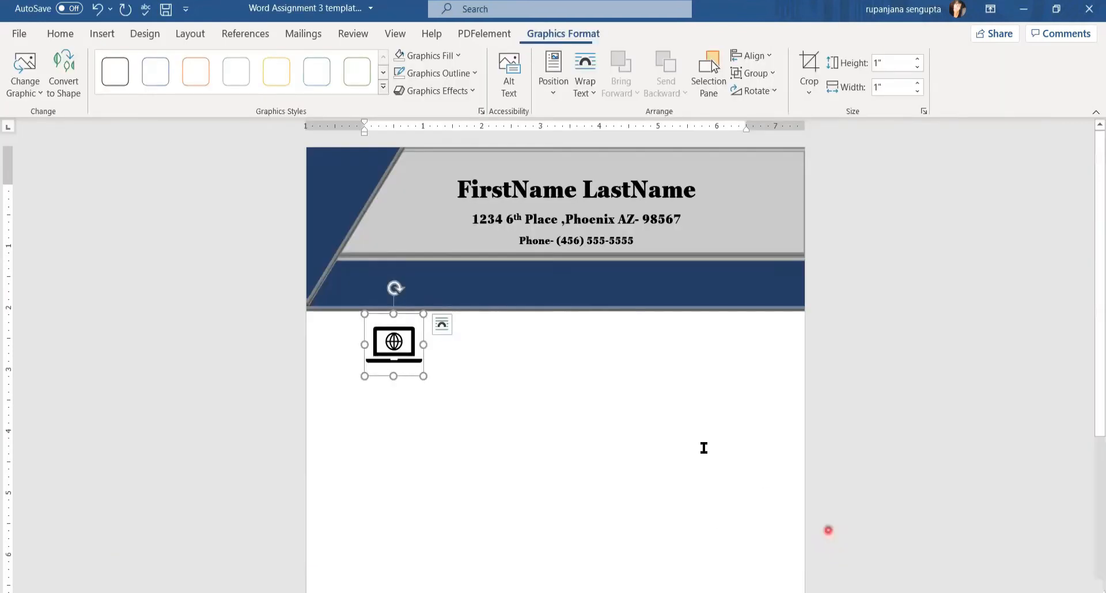
Give the laptop icon Square wrapping, move it below the banner, and reopen the icon library
{"action": "left_click", "coordinate": [442, 325]}
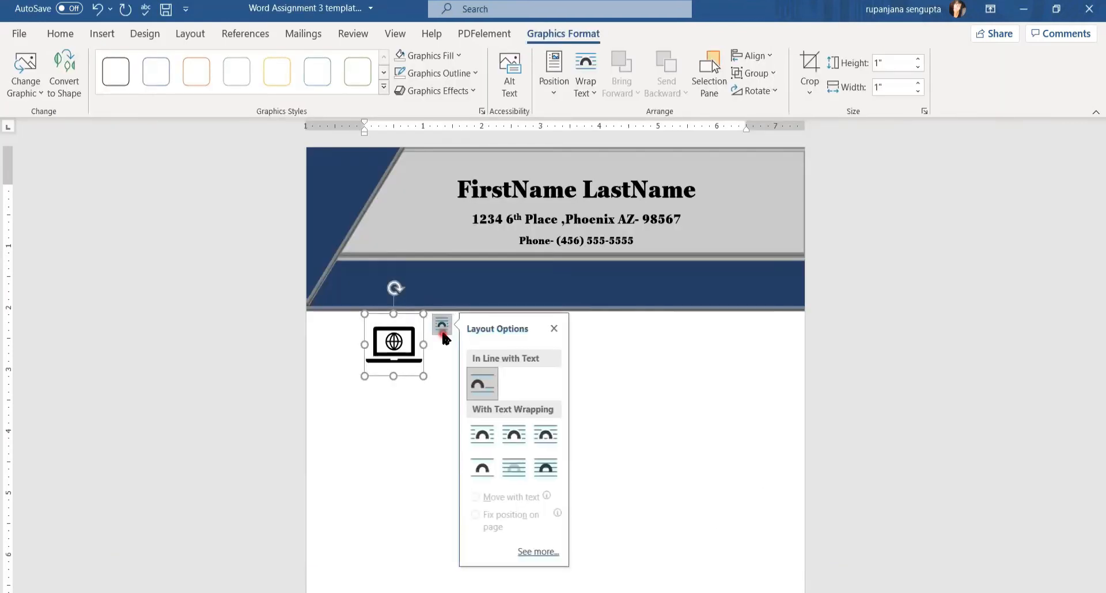
{"action": "left_click", "coordinate": [480, 436]}
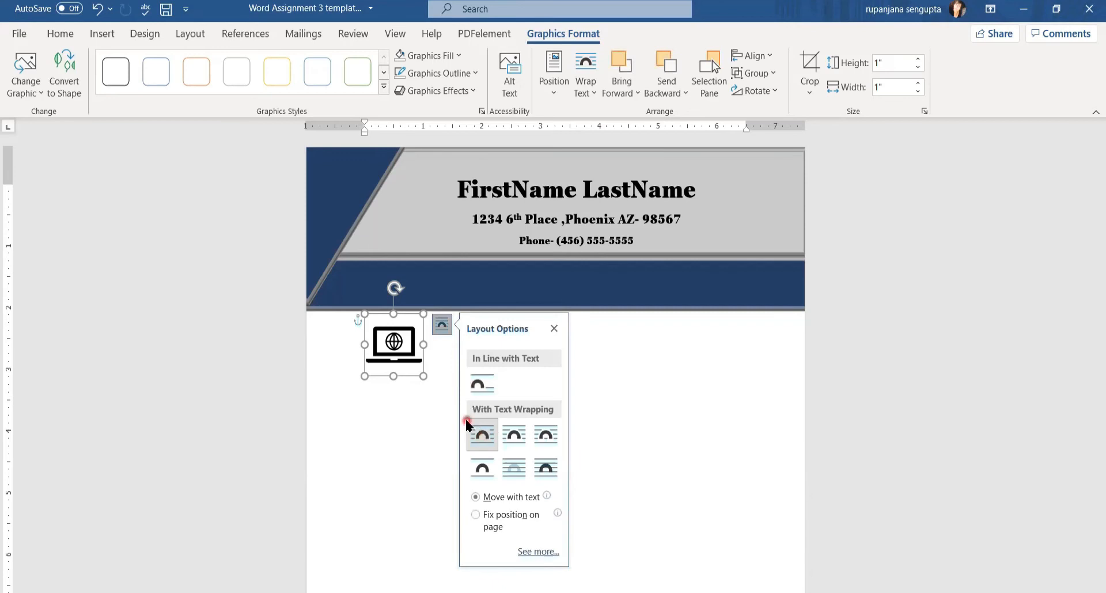
{"action": "left_click_drag", "start_coordinate": [375, 345], "coordinate": [407, 400]}
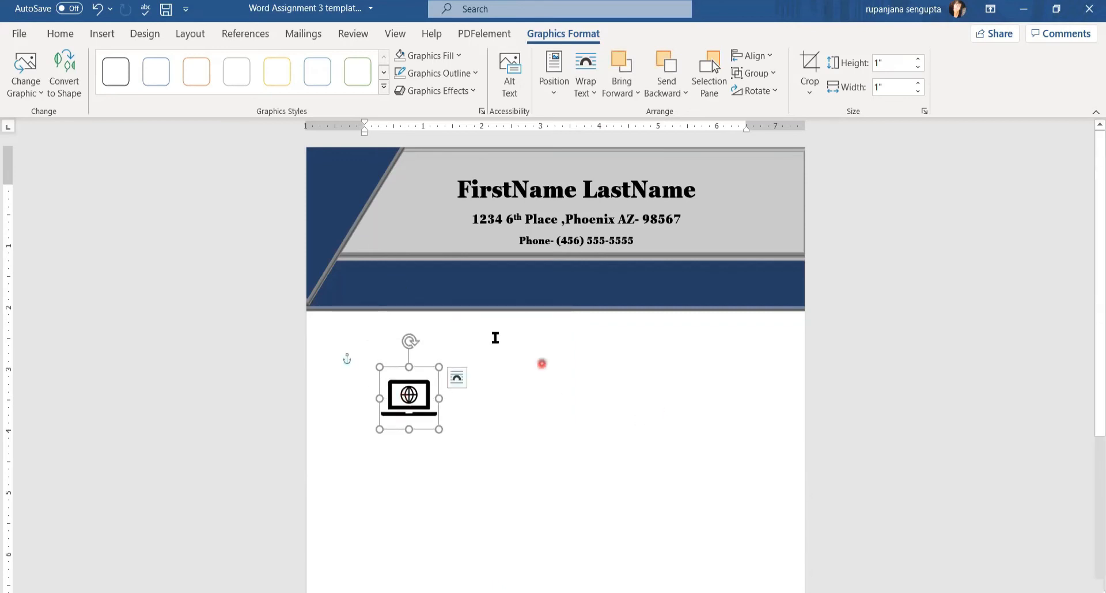
{"action": "left_click", "coordinate": [524, 378]}
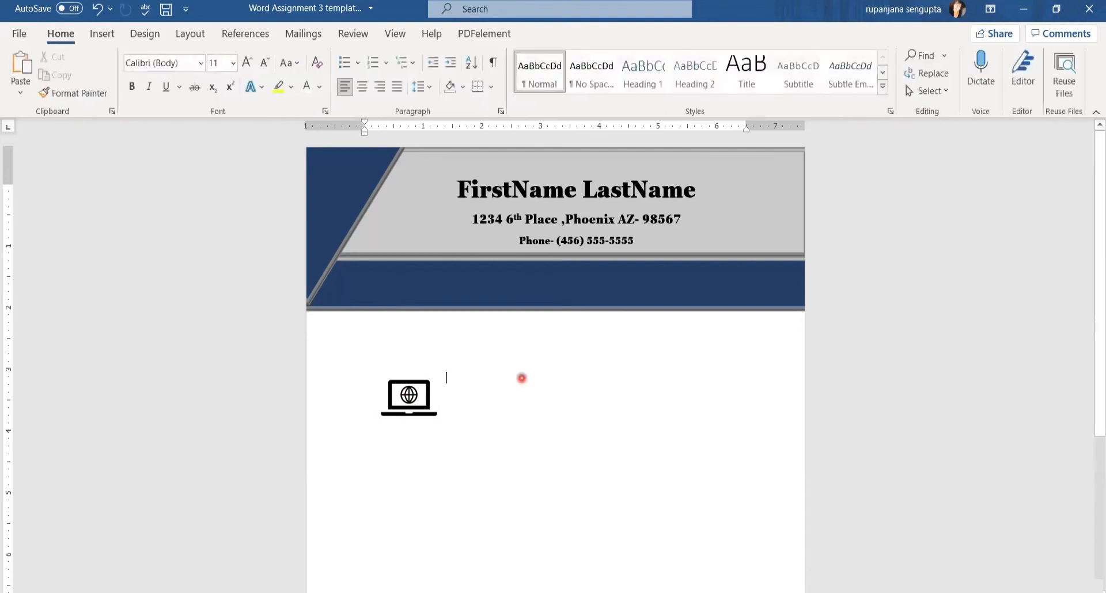
{"action": "left_click", "coordinate": [98, 34]}
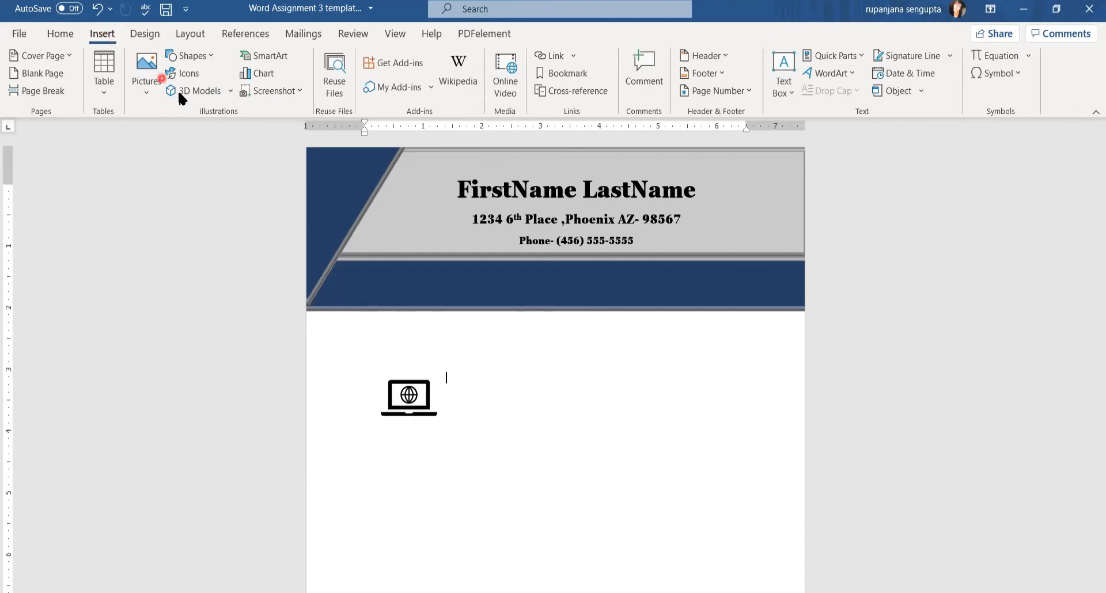
{"action": "left_click", "coordinate": [186, 75]}
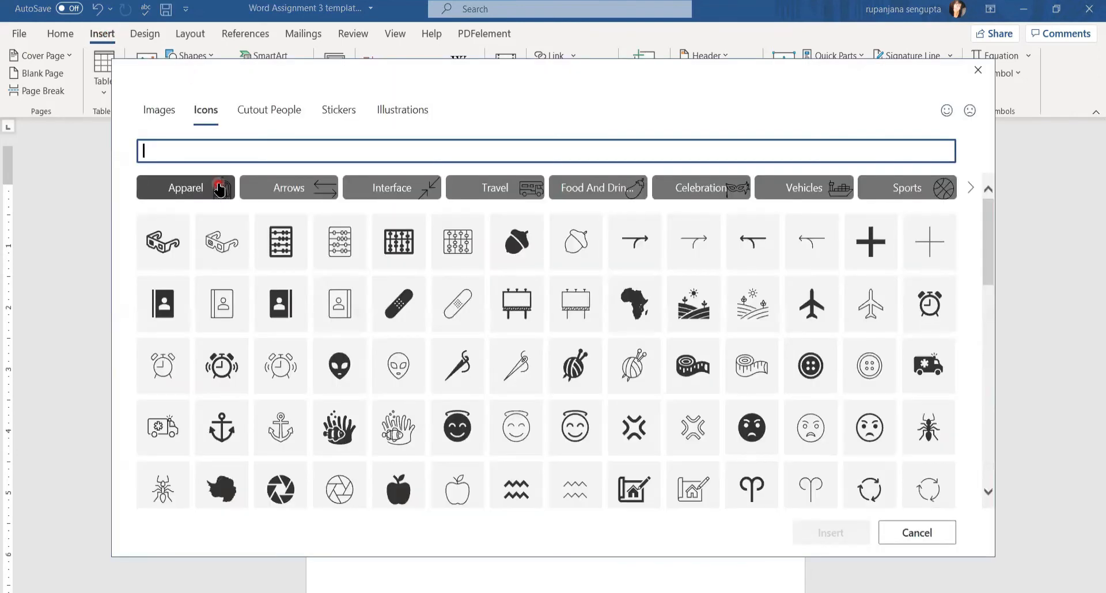
Insert the bold envelope icon from an 'Email' search, wrap it Square, and move it right
{"action": "type", "text": "Email"}
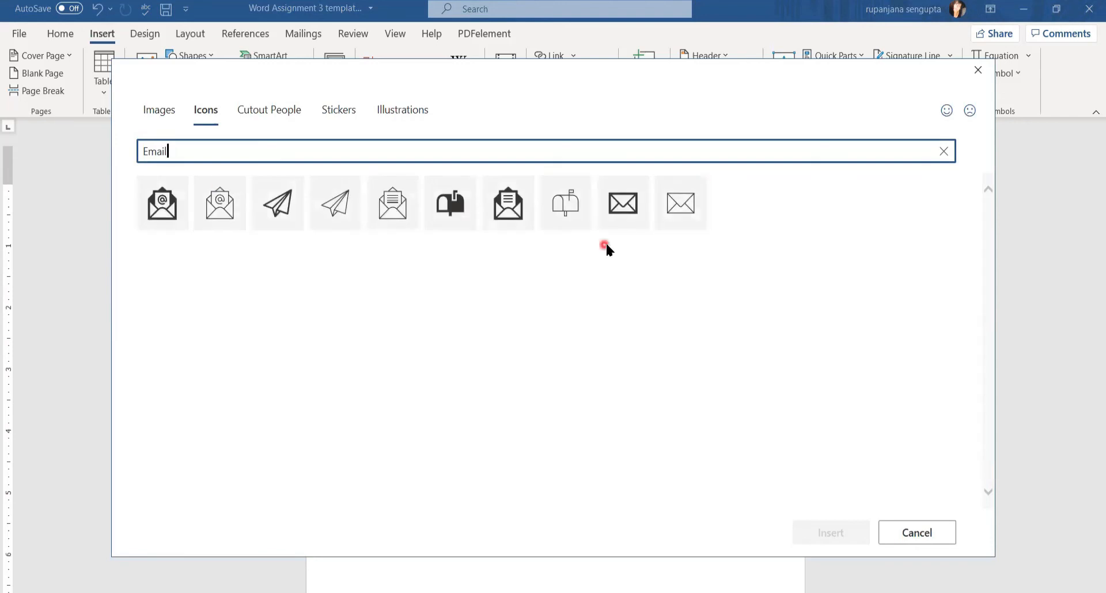
{"action": "left_click", "coordinate": [615, 213]}
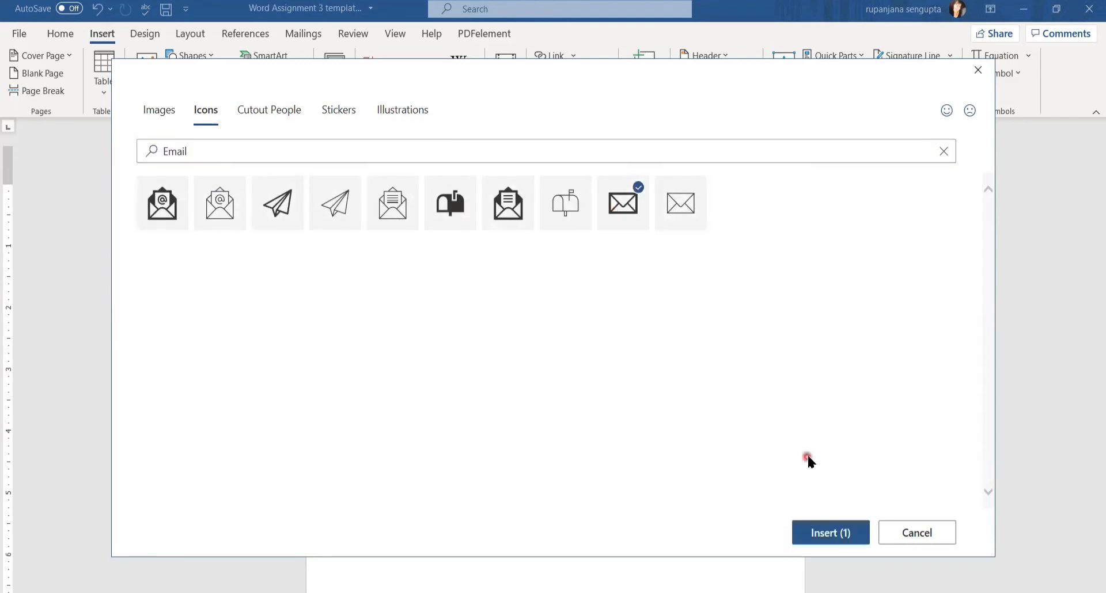
{"action": "left_click", "coordinate": [819, 539]}
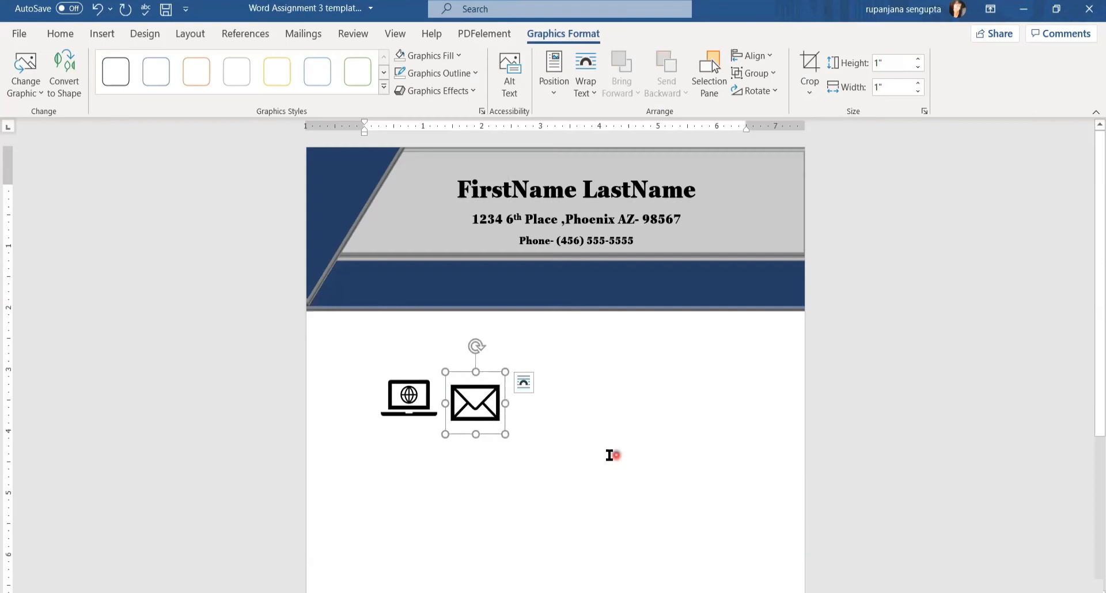
{"action": "left_click", "coordinate": [524, 385]}
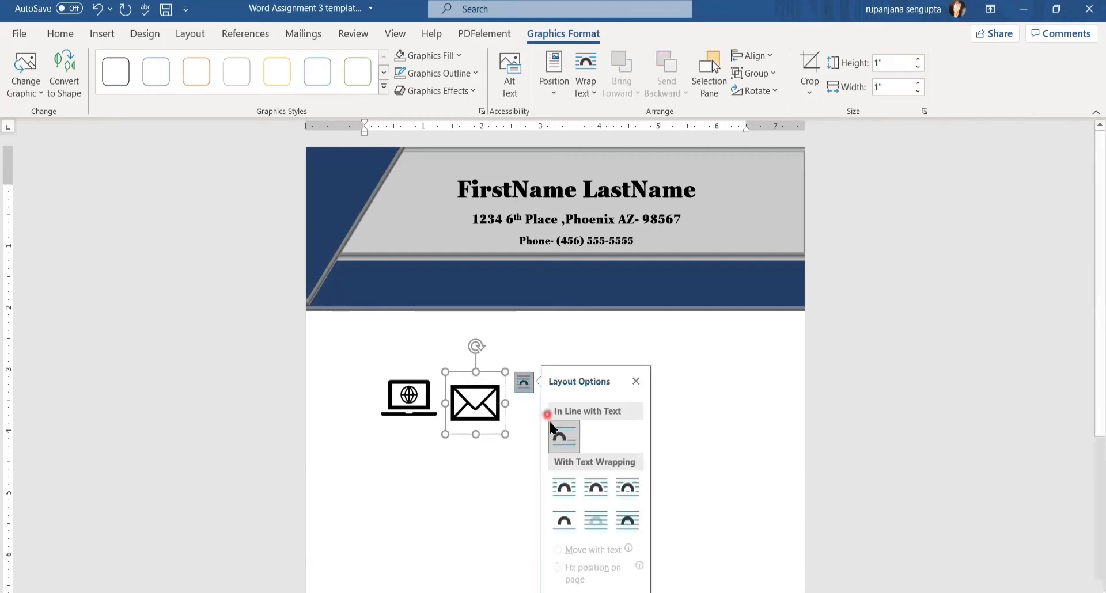
{"action": "left_click", "coordinate": [564, 490]}
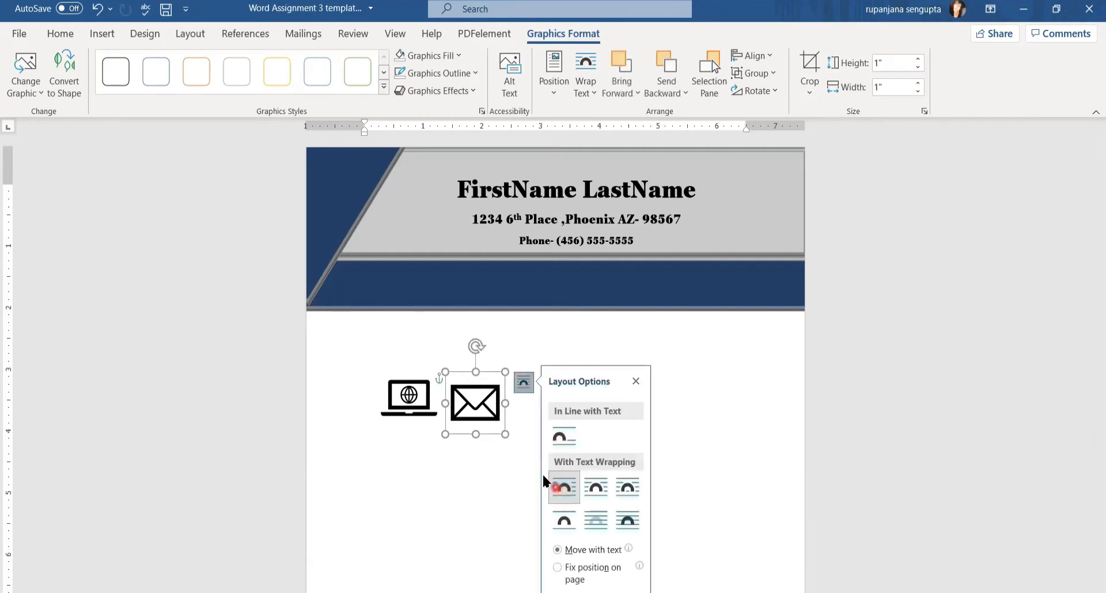
{"action": "left_click_drag", "start_coordinate": [483, 389], "coordinate": [686, 375]}
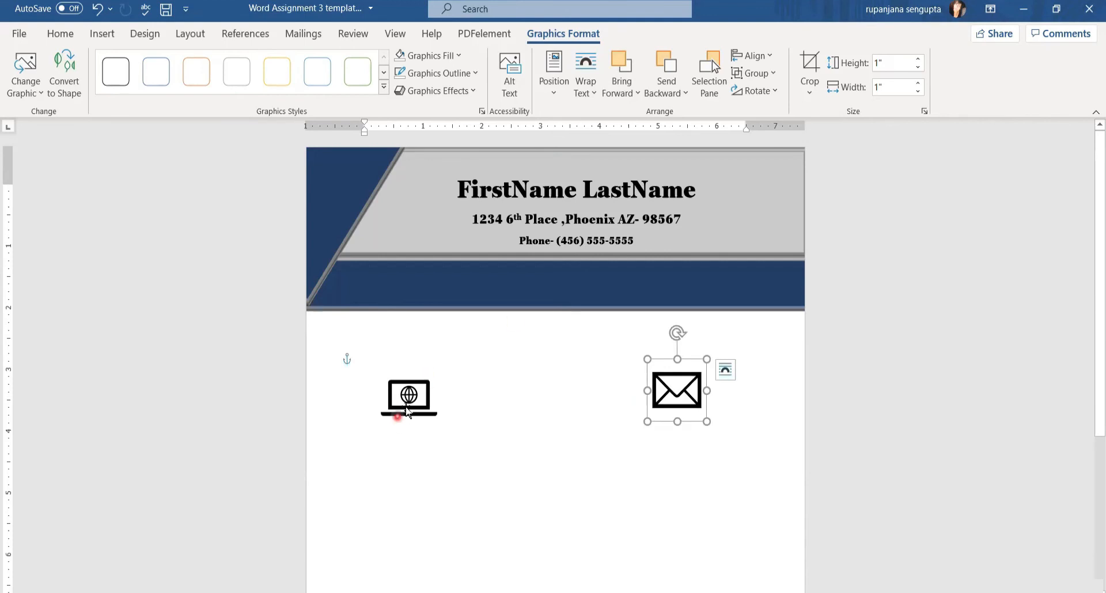
{"action": "left_click", "coordinate": [415, 403]}
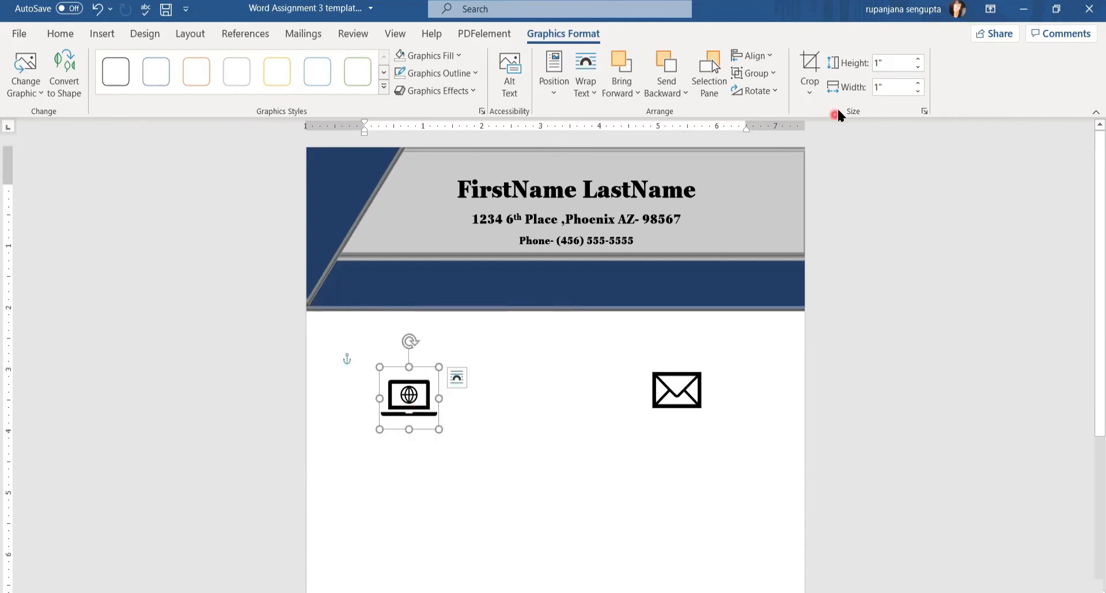
Set the laptop icon's height to 0.5 inch
{"action": "left_click", "coordinate": [890, 65]}
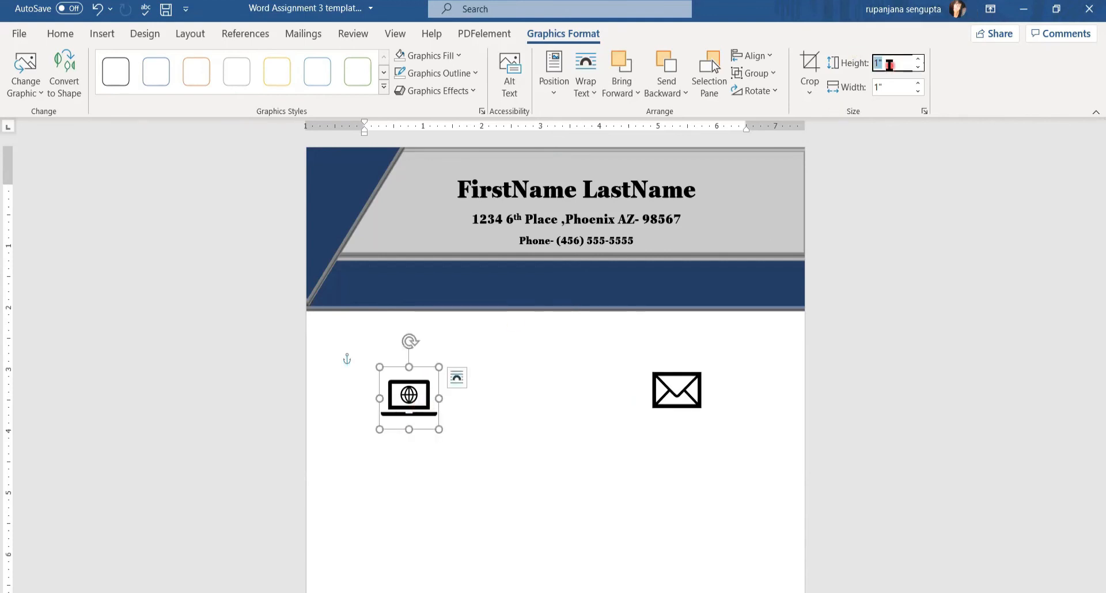
{"action": "type", "text": "0.5"}
{"action": "left_click", "coordinate": [454, 417]}
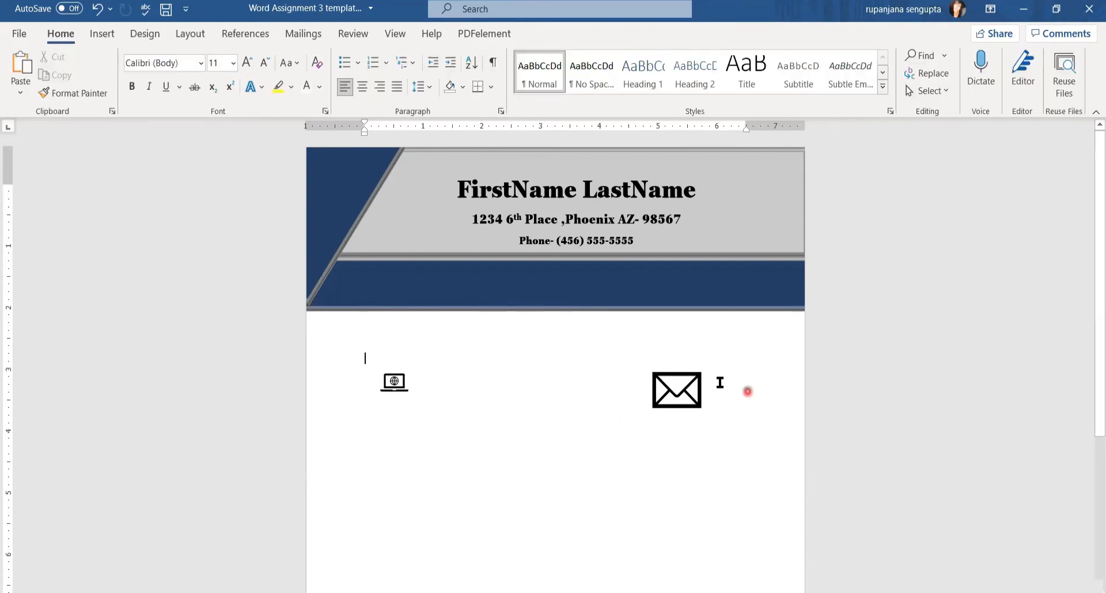
Set the envelope icon's height to 0.5 inch as well
{"action": "left_click", "coordinate": [678, 392]}
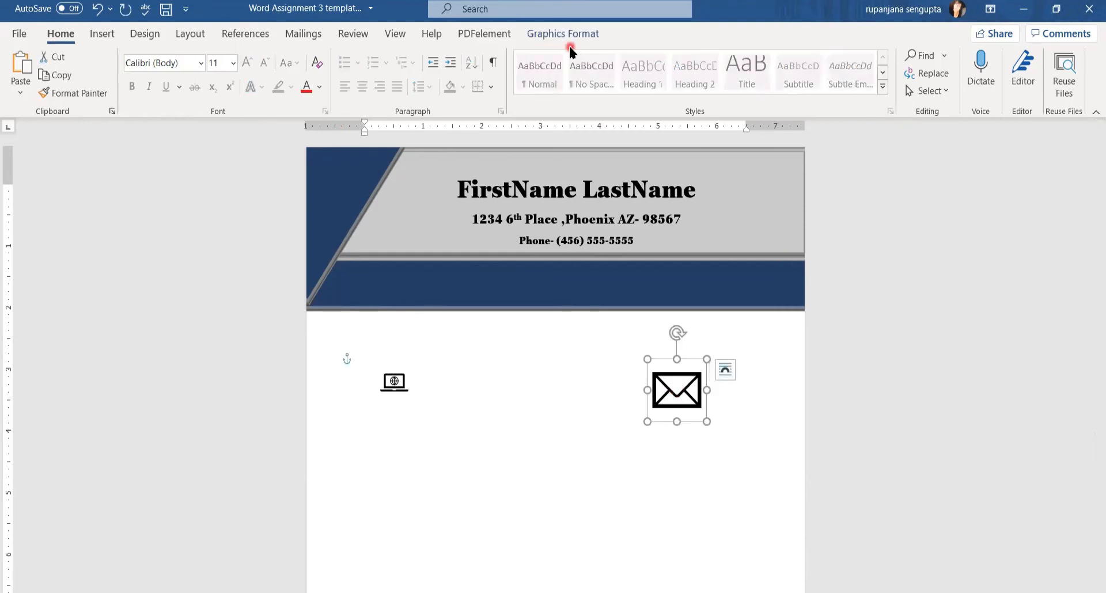
{"action": "left_click", "coordinate": [558, 34]}
{"action": "left_click", "coordinate": [900, 65]}
{"action": "type", "text": "0.5"}
{"action": "key", "text": "Return"}
{"action": "left_click", "coordinate": [725, 413]}
{"action": "left_click", "coordinate": [507, 397]}
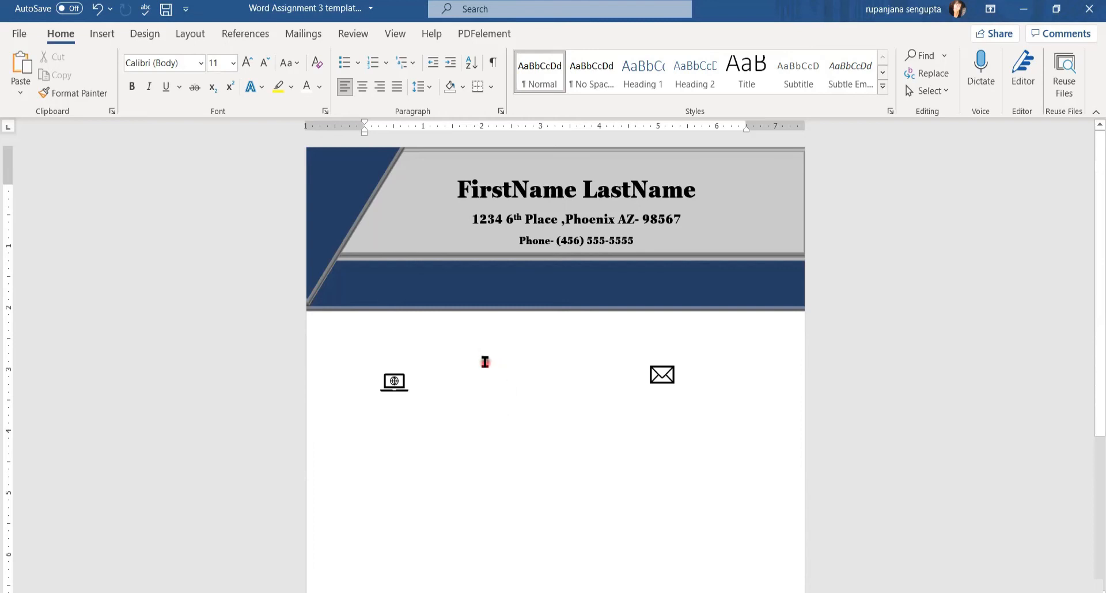
{"action": "left_click", "coordinate": [402, 387]}
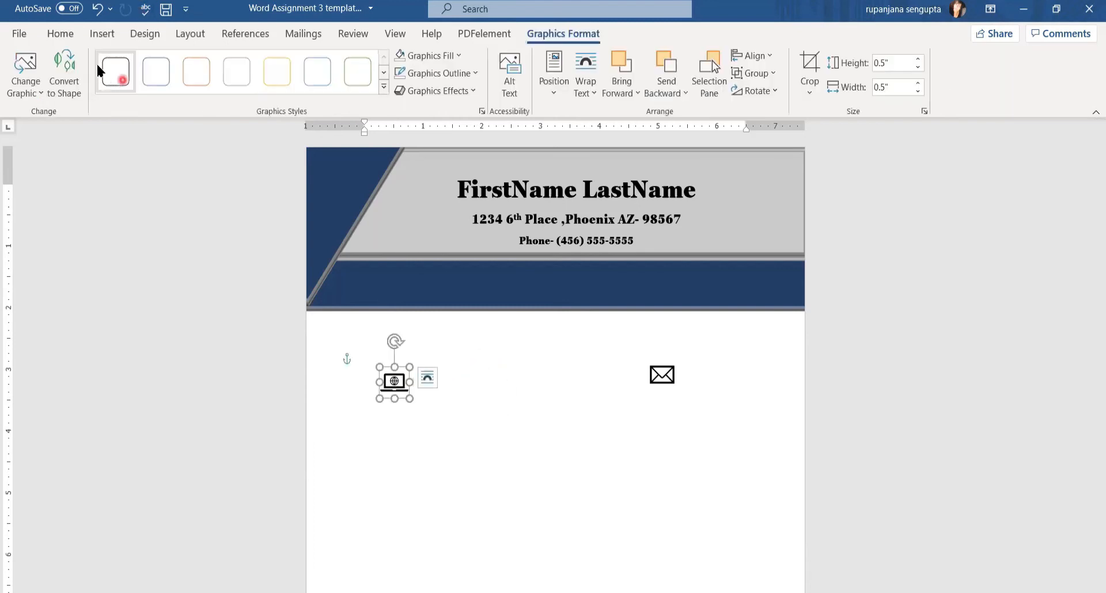
Turn on alignment guides and move the envelope icon to the right, opposite the laptop icon
{"action": "left_click", "coordinate": [770, 58]}
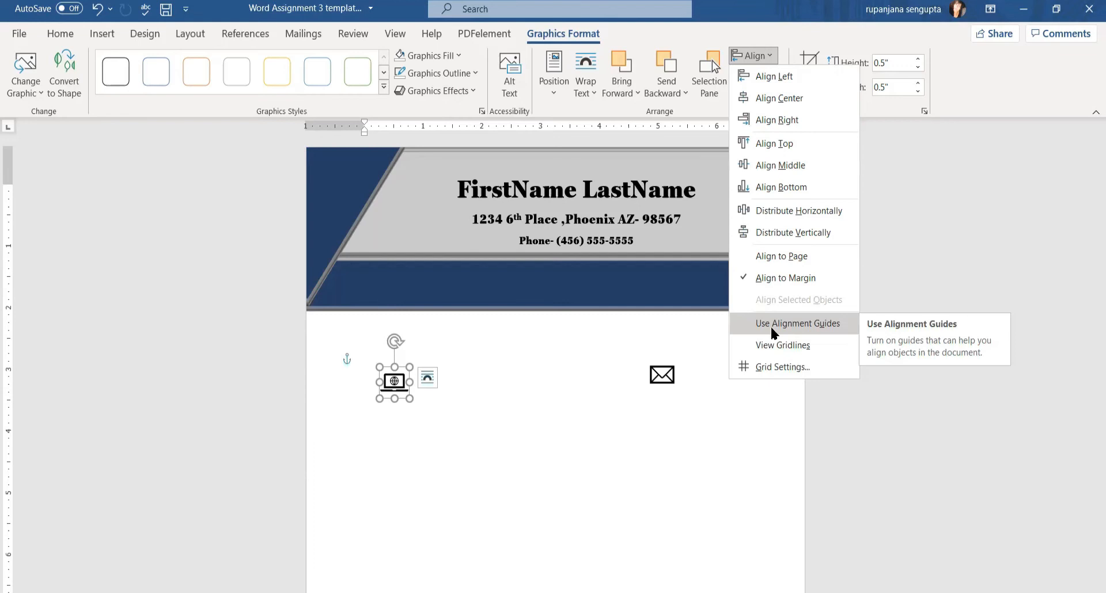
{"action": "left_click", "coordinate": [771, 326]}
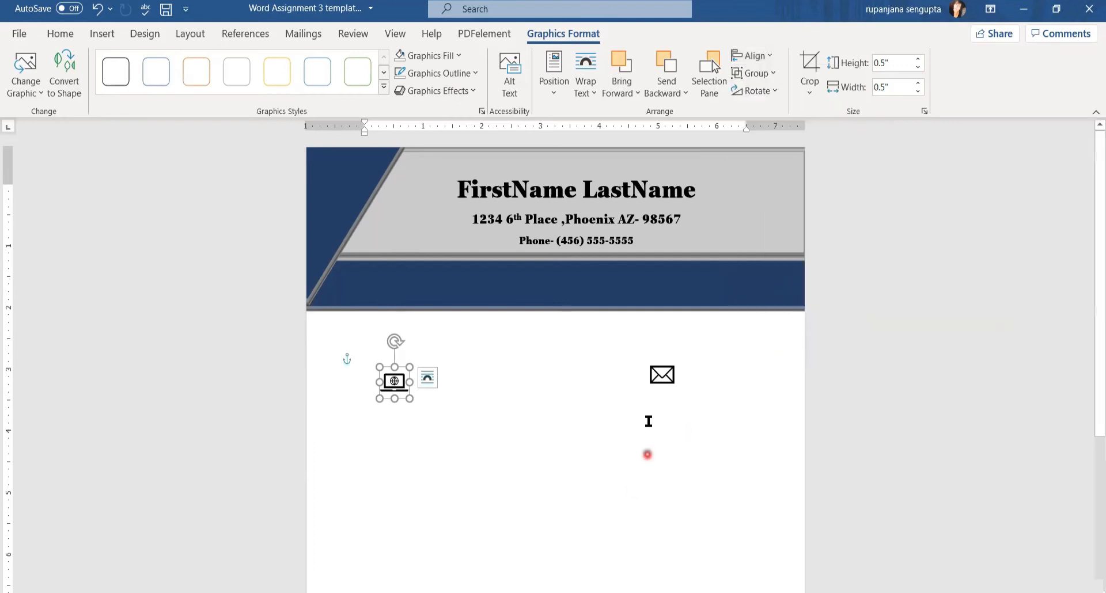
{"action": "left_click_drag", "start_coordinate": [657, 378], "coordinate": [556, 373]}
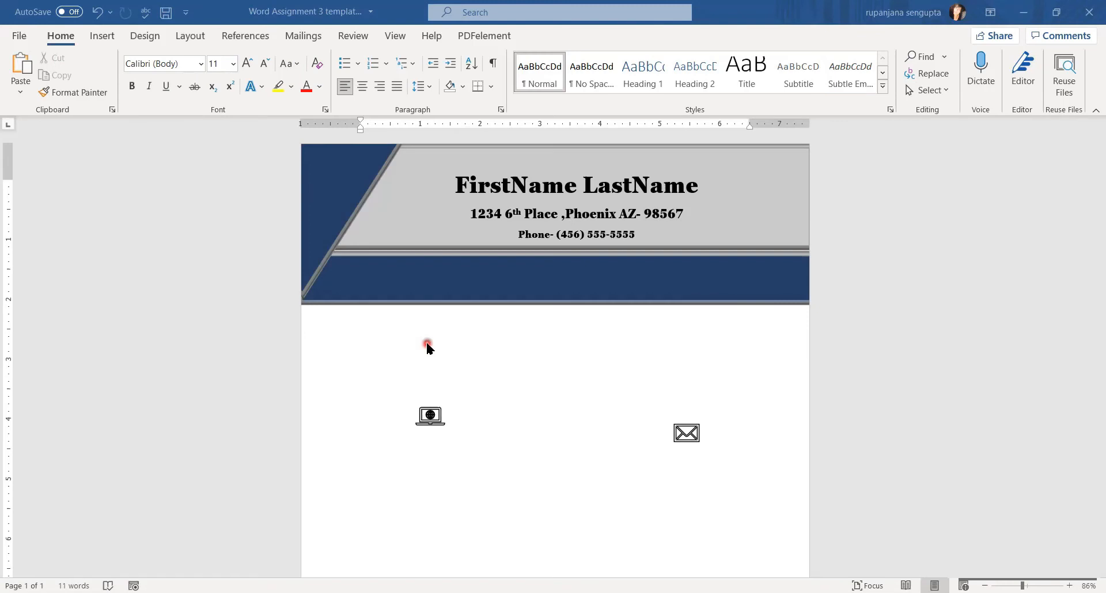
{"action": "left_click", "coordinate": [686, 439]}
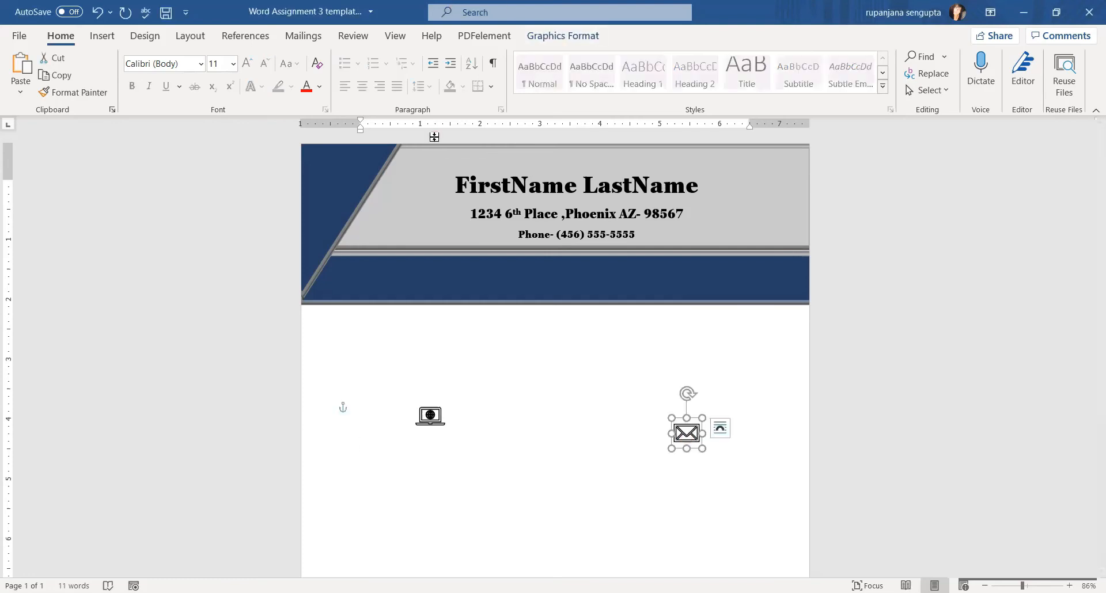
Show the page gridlines from the Align menu
{"action": "left_click", "coordinate": [568, 35]}
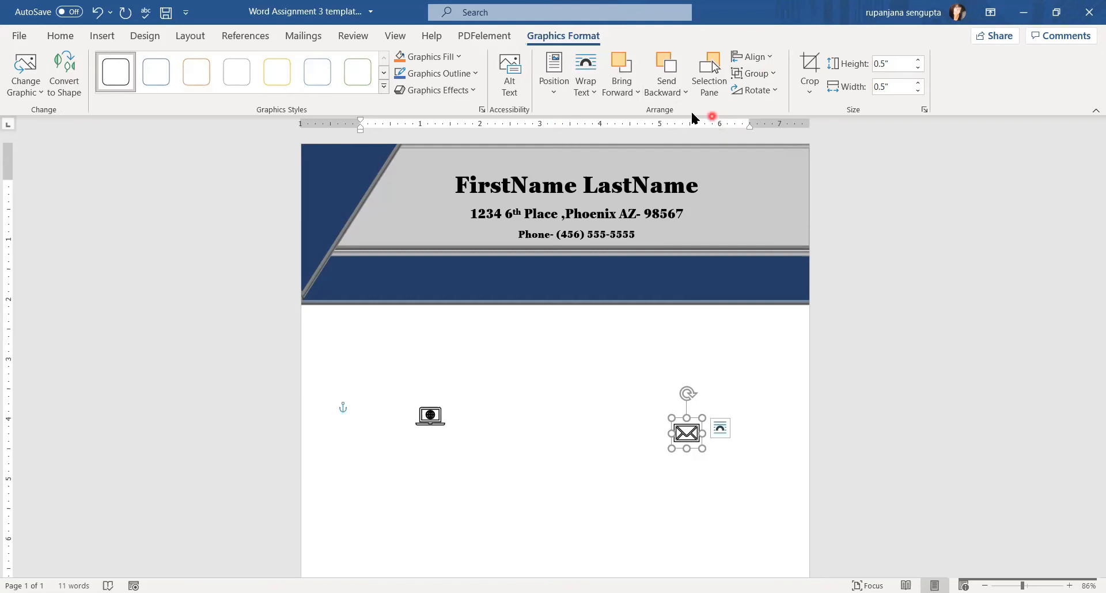
{"action": "left_click", "coordinate": [775, 66]}
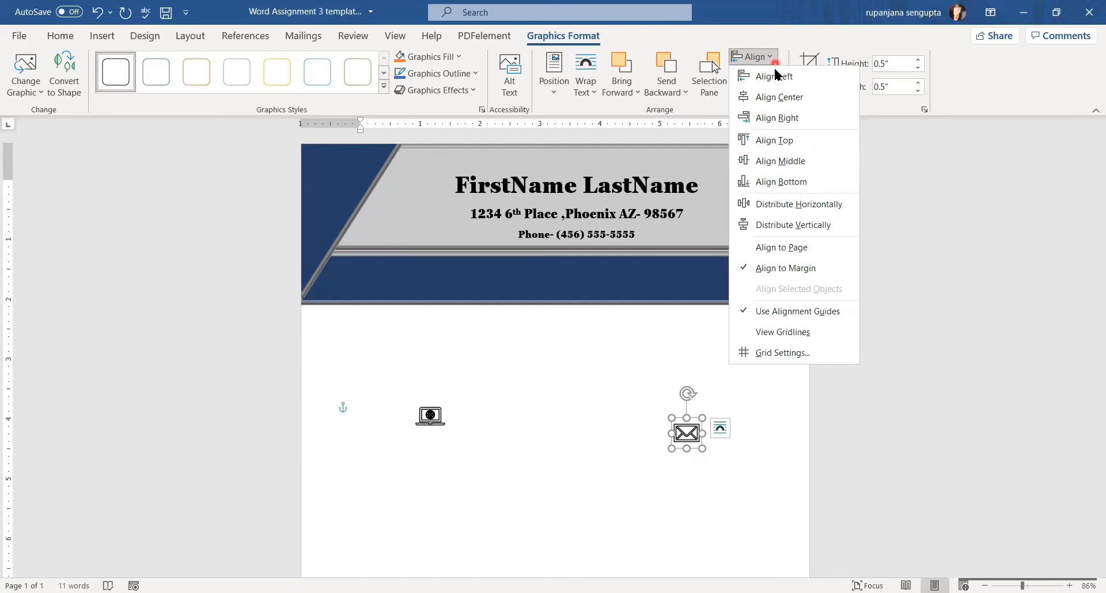
{"action": "left_click", "coordinate": [771, 333]}
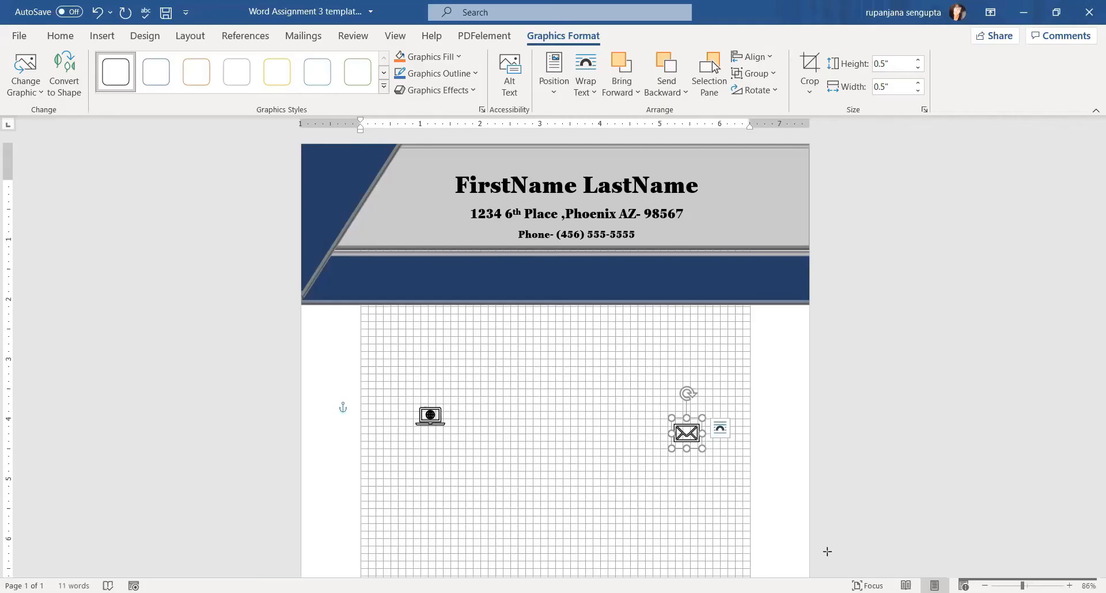
Move the laptop icon up to sit level with and closer to the envelope icon
{"action": "mouse_move", "coordinate": [831, 546]}
{"action": "left_mouse_down"}
{"action": "mouse_move", "coordinate": [857, 583]}
{"action": "mouse_move", "coordinate": [1072, 591]}
{"action": "left_mouse_up"}
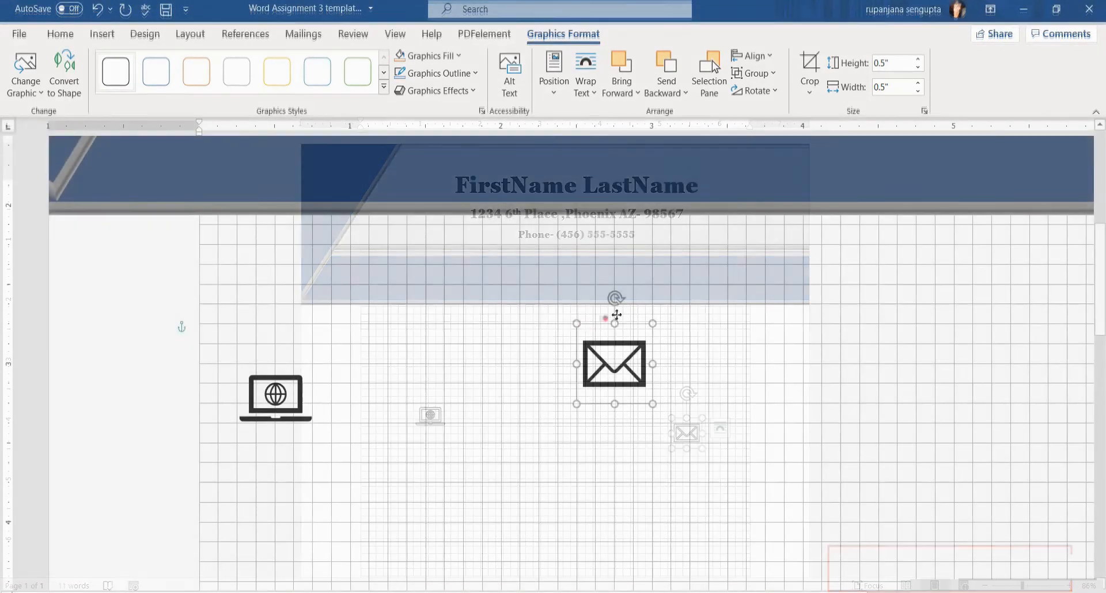
{"action": "left_click_drag", "start_coordinate": [616, 315], "coordinate": [653, 295]}
{"action": "left_click", "coordinate": [266, 362]}
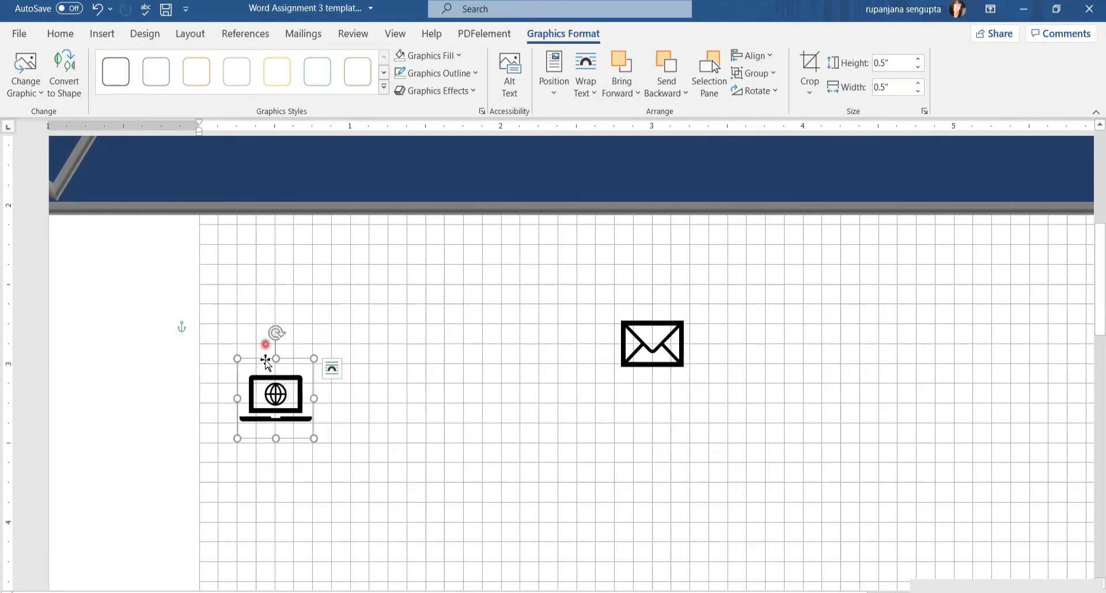
{"action": "left_click_drag", "start_coordinate": [266, 362], "coordinate": [454, 307]}
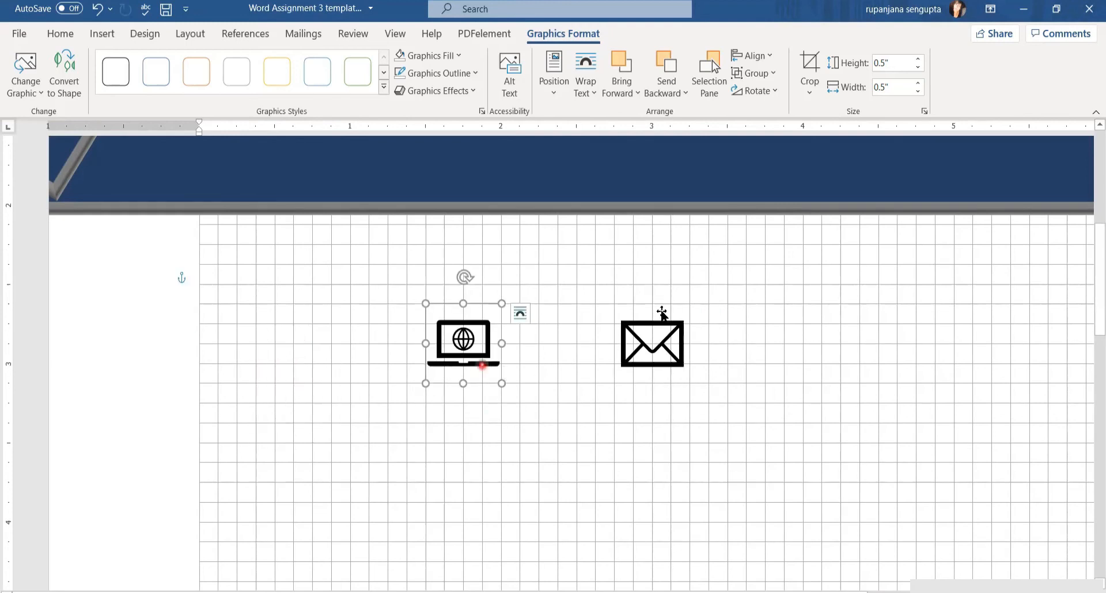
{"action": "left_click", "coordinate": [652, 323]}
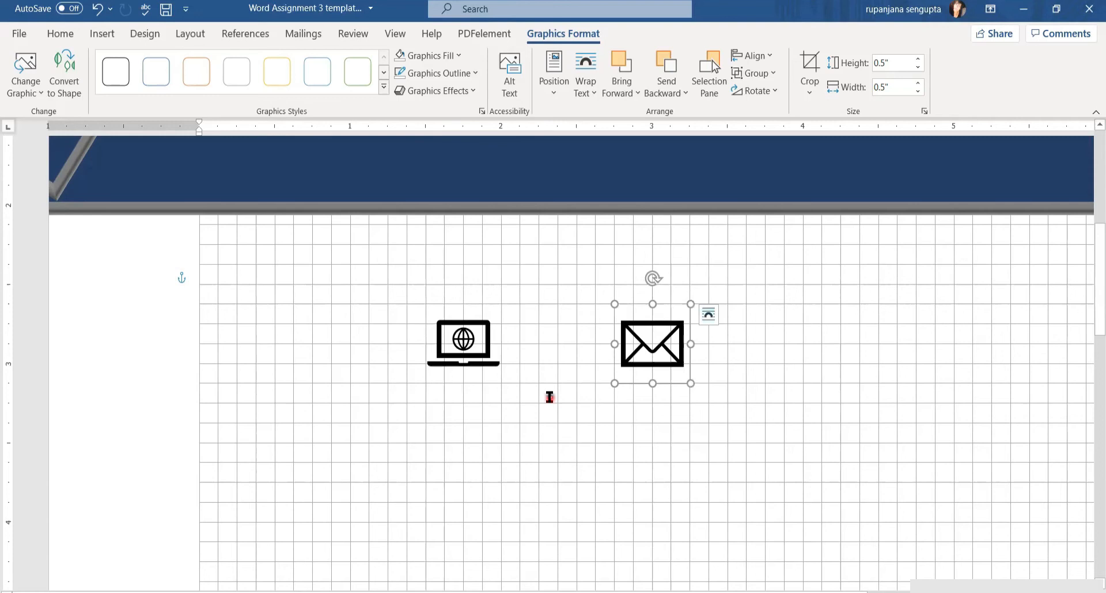
{"action": "left_click", "coordinate": [549, 396]}
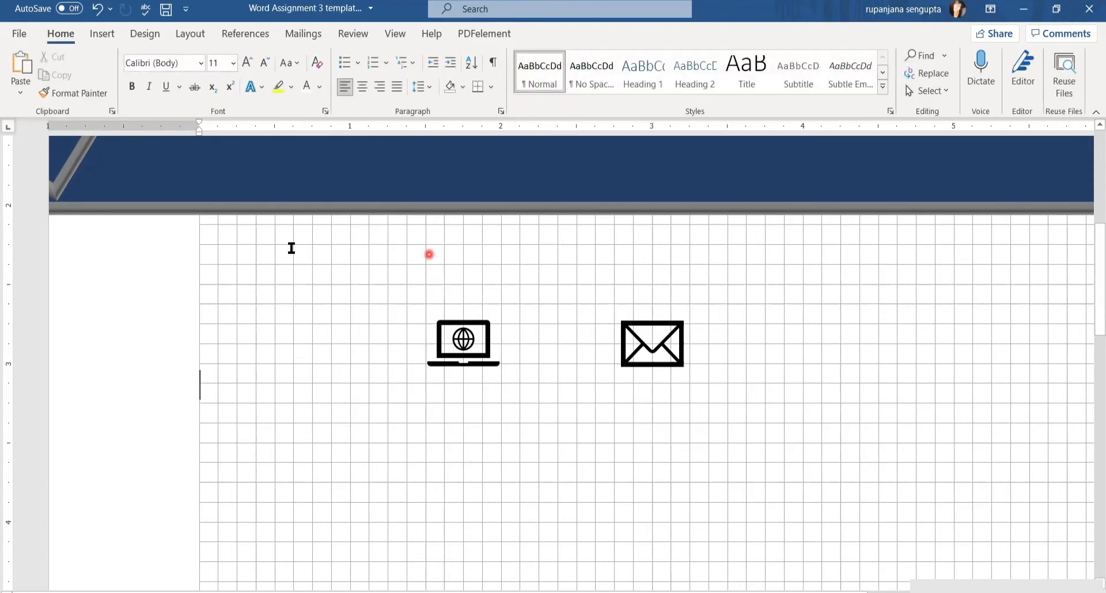
Draw a 0.38 by 1 inch text box centred below the laptop icon
{"action": "left_click", "coordinate": [97, 35]}
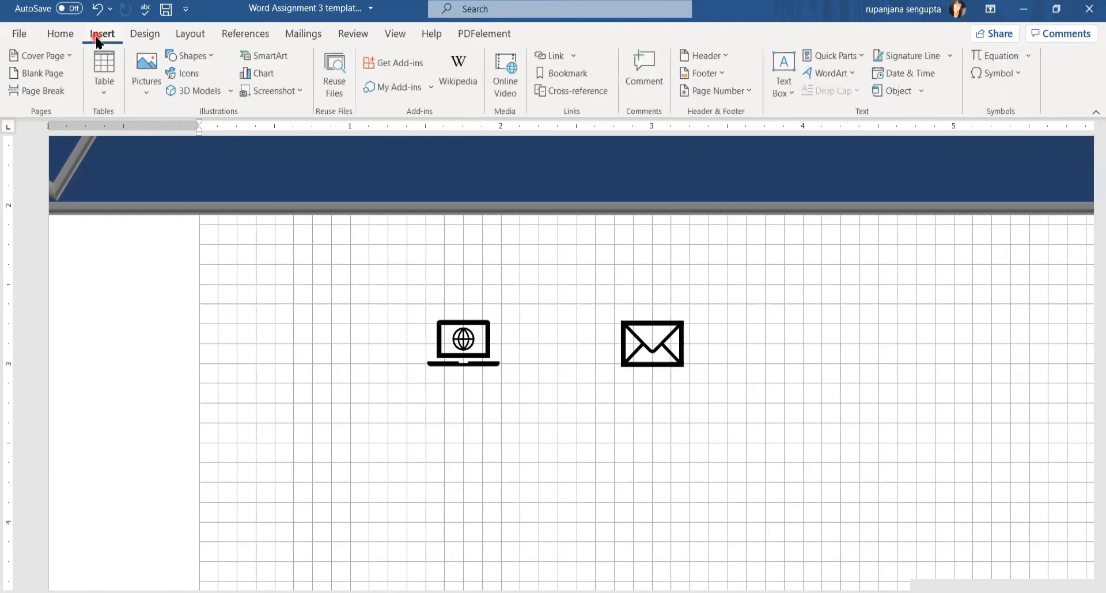
{"action": "left_click", "coordinate": [788, 102]}
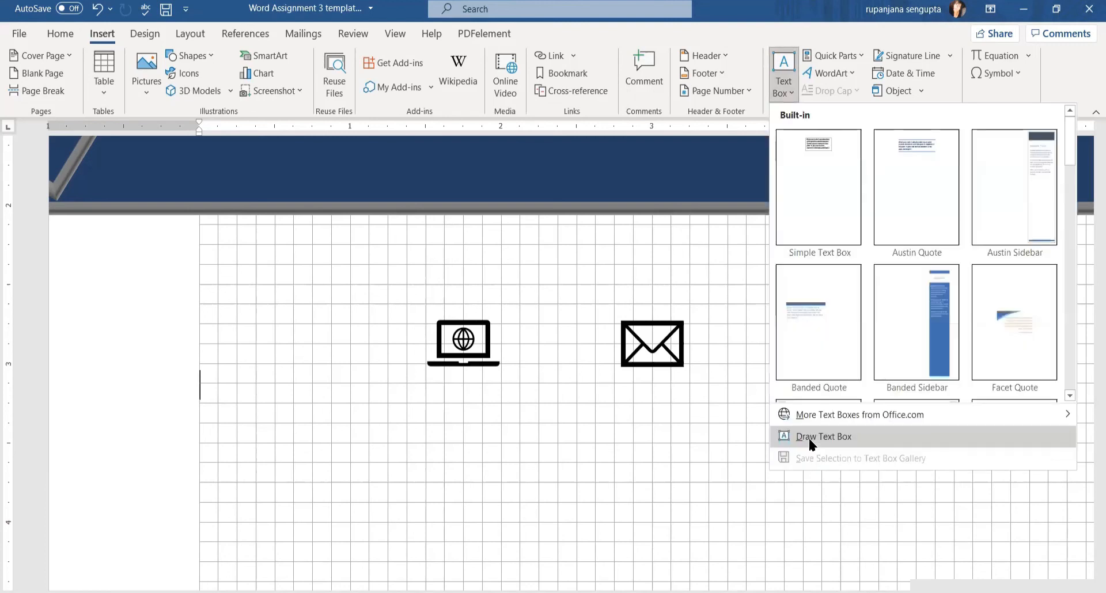
{"action": "left_click", "coordinate": [809, 436]}
{"action": "mouse_move", "coordinate": [406, 363]}
{"action": "left_mouse_down"}
{"action": "mouse_move", "coordinate": [435, 385]}
{"action": "mouse_move", "coordinate": [509, 402]}
{"action": "left_mouse_up"}
{"action": "left_click", "coordinate": [1018, 60]}
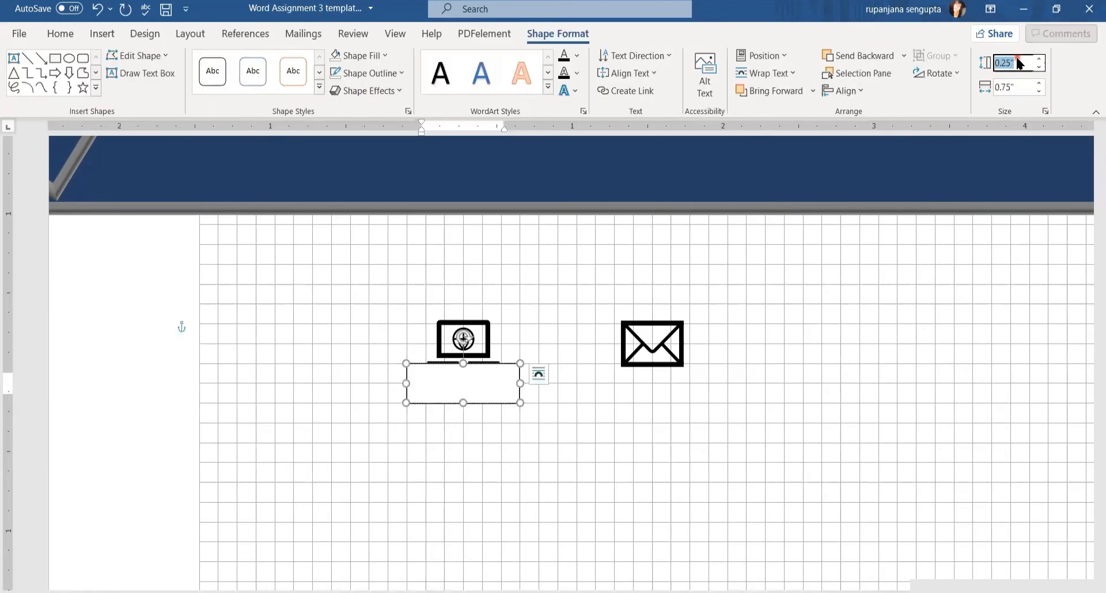
{"action": "key", "text": "BackSpace"}
{"action": "type", "text": ".38"}
{"action": "key", "text": "Tab"}
{"action": "type", "text": "1"}
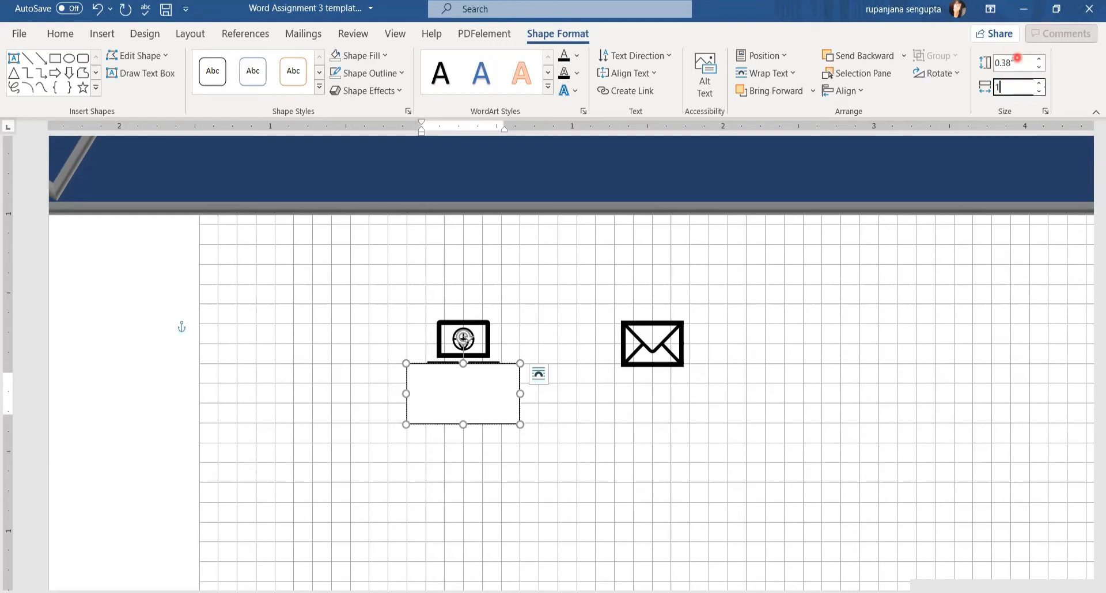
{"action": "key", "text": "Return"}
{"action": "left_click_drag", "start_coordinate": [529, 365], "coordinate": [505, 371]}
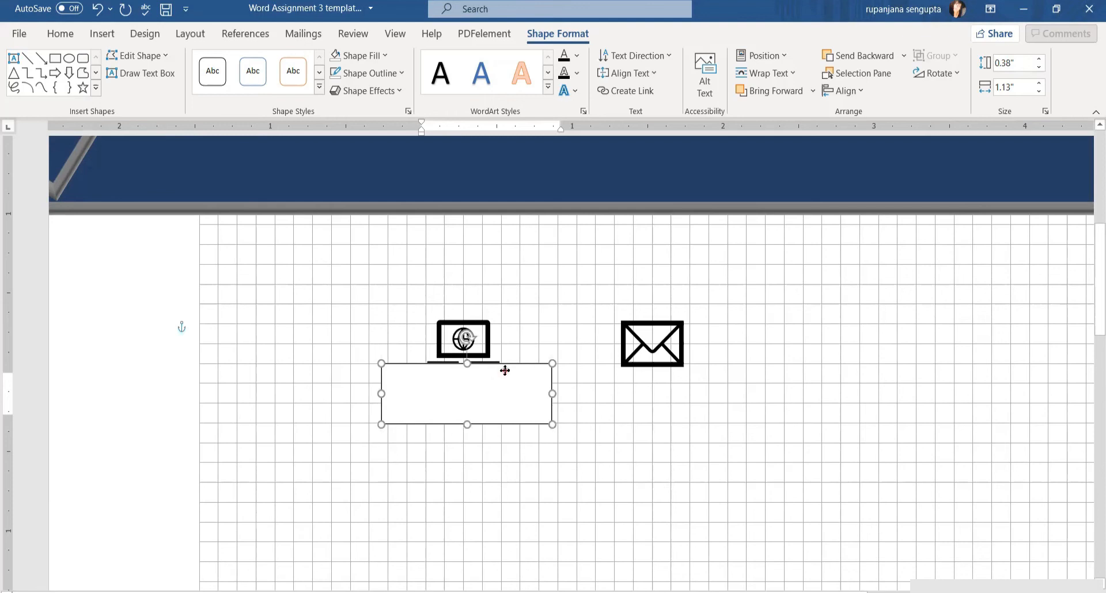
Type PORTFOLIO in the box and make it centred, bold, 12-point text
{"action": "left_click", "coordinate": [500, 371]}
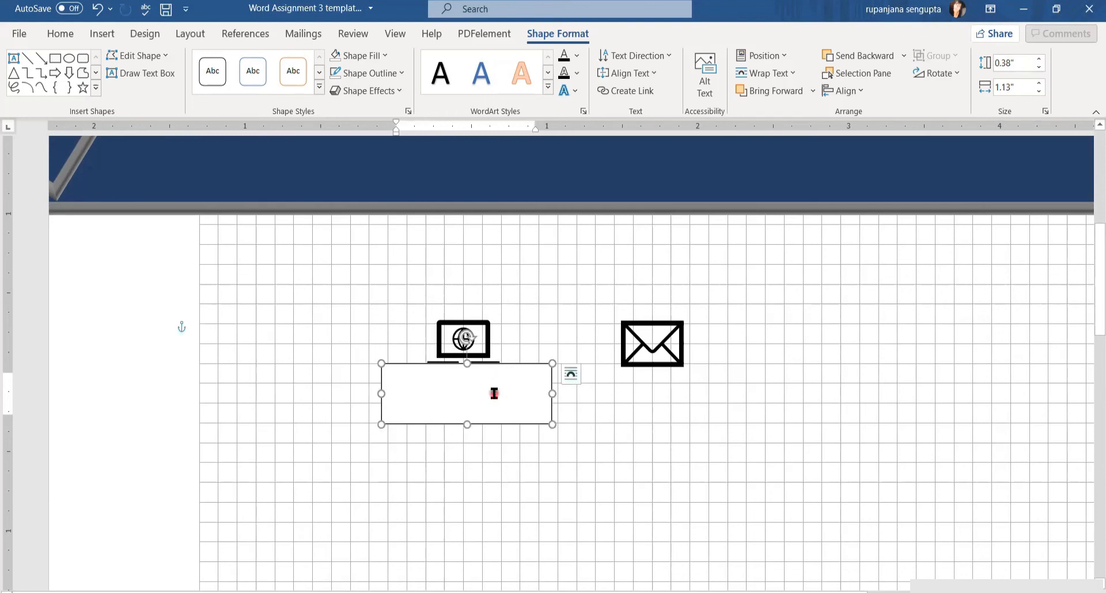
{"action": "type", "text": "PORTFOLIO"}
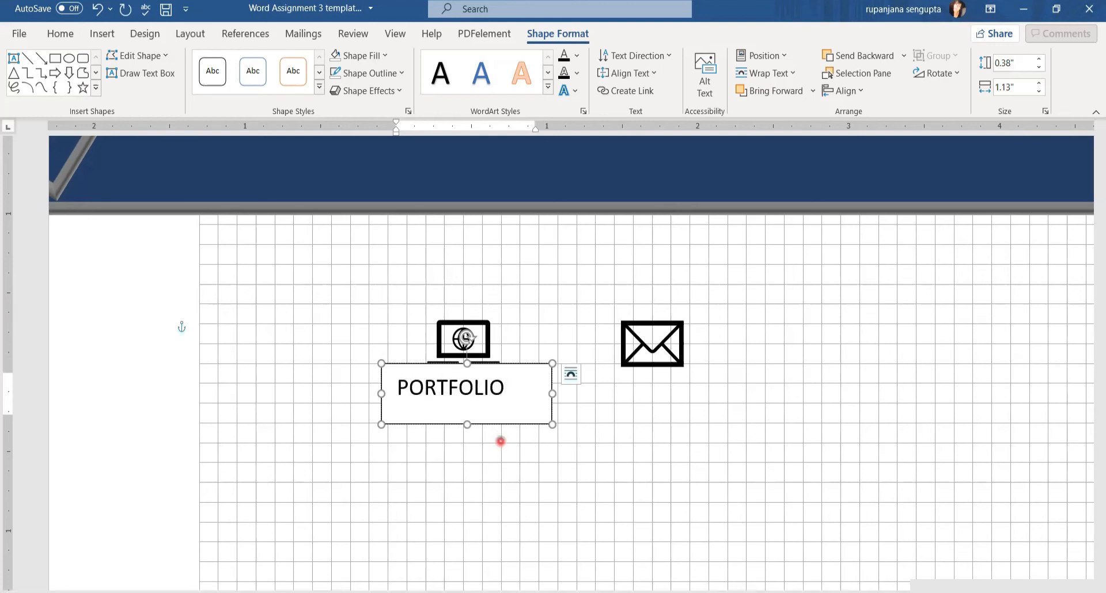
{"action": "left_click_drag", "start_coordinate": [398, 381], "coordinate": [506, 385]}
{"action": "left_click", "coordinate": [60, 33]}
{"action": "left_click", "coordinate": [361, 87]}
{"action": "left_click", "coordinate": [130, 88]}
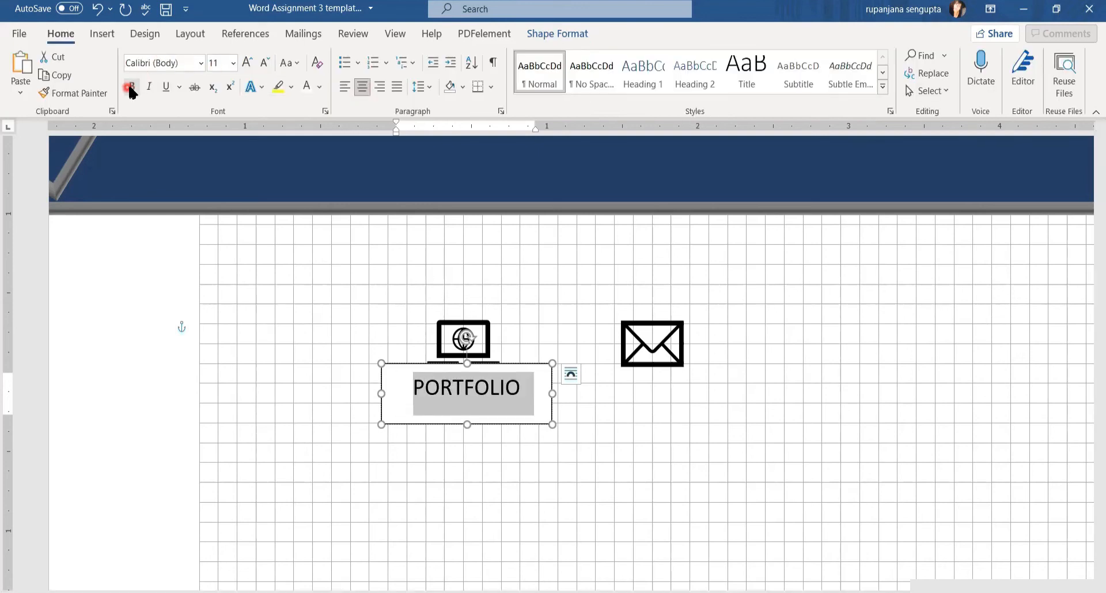
{"action": "left_click", "coordinate": [233, 63]}
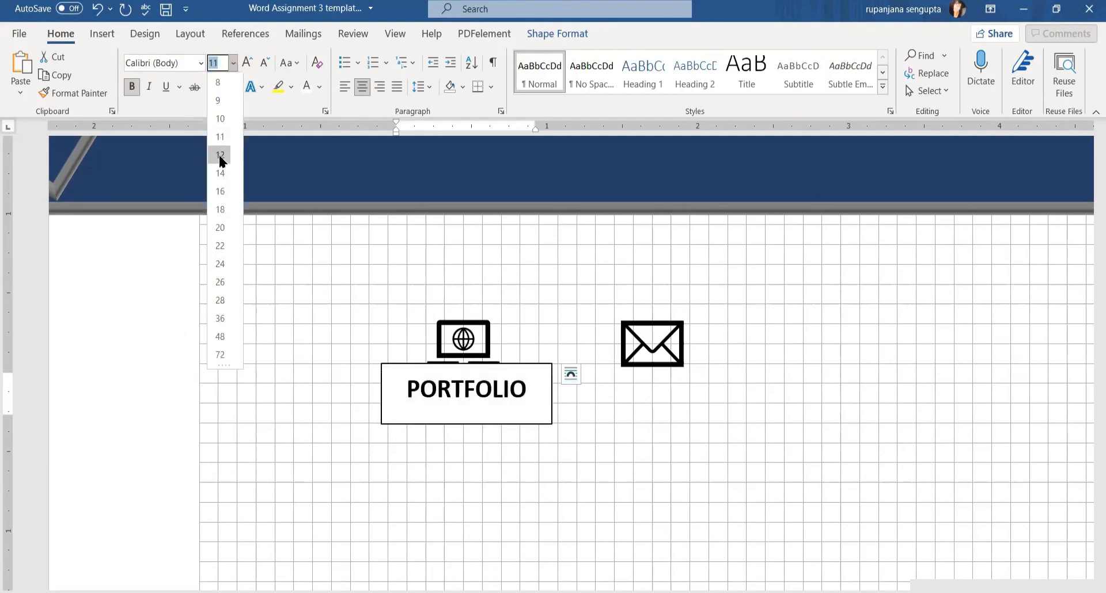
{"action": "left_click", "coordinate": [220, 155]}
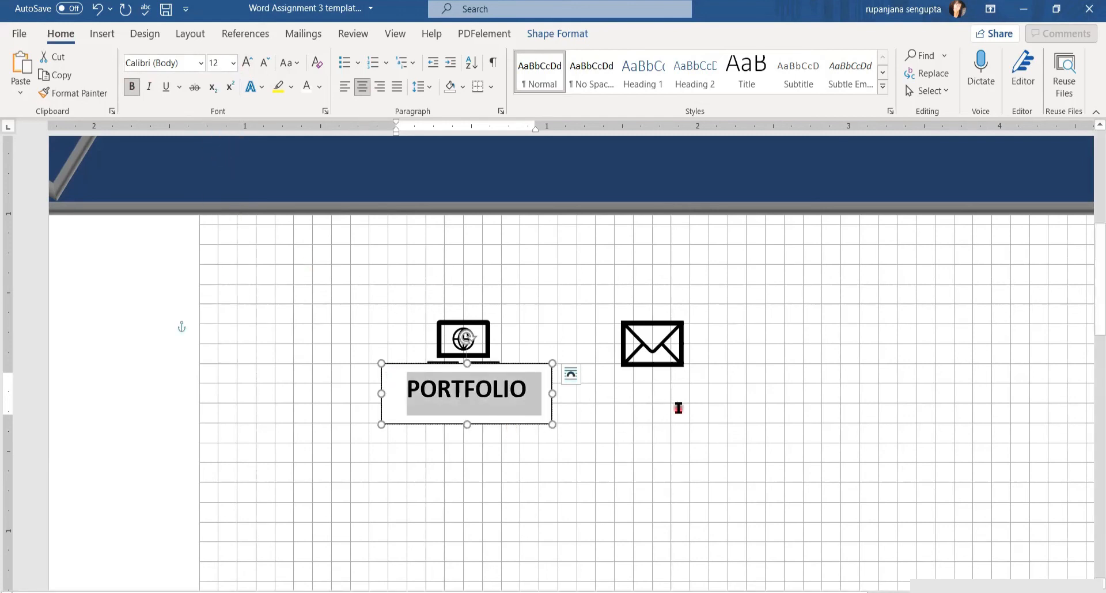
{"action": "left_click", "coordinate": [487, 424]}
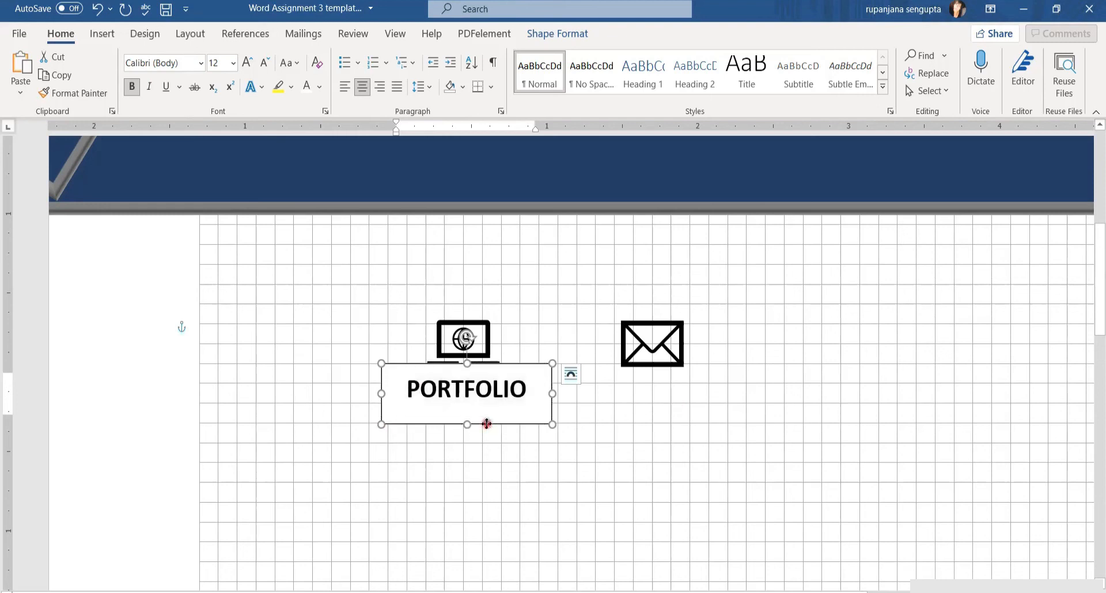
Copy the PORTFOLIO box, paste it keeping source formatting, and line the copy up under the envelope icon
{"action": "right_click", "coordinate": [487, 425]}
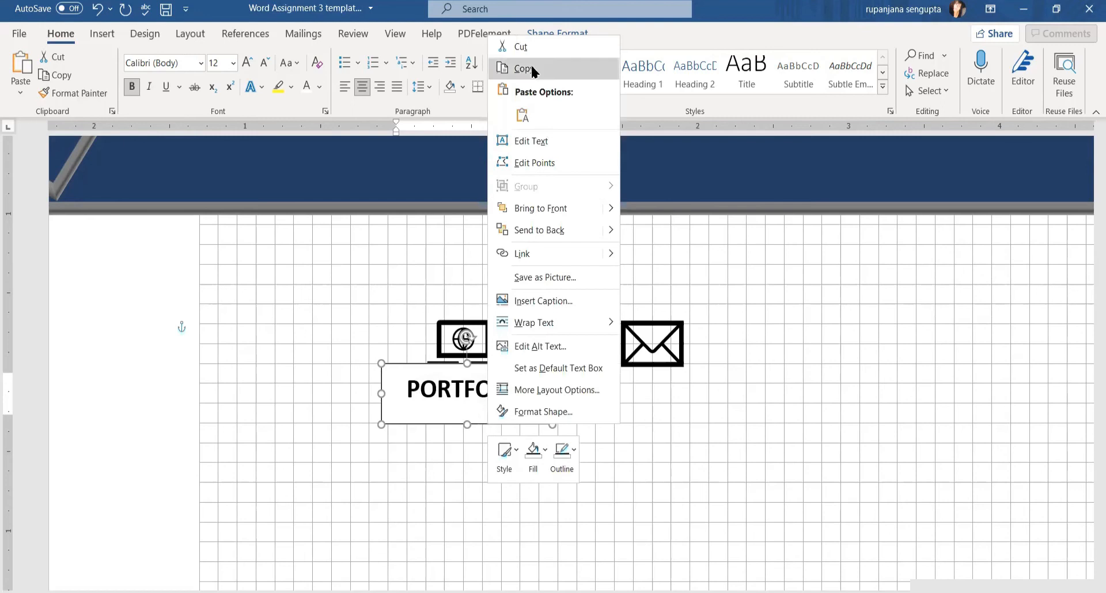
{"action": "left_click", "coordinate": [624, 432]}
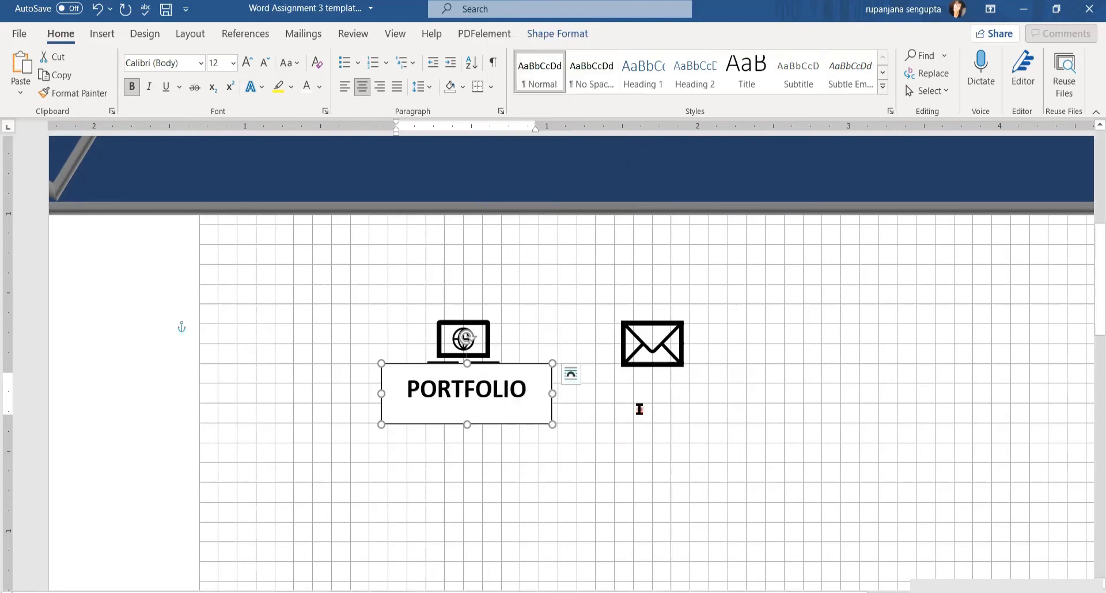
{"action": "right_click", "coordinate": [639, 410]}
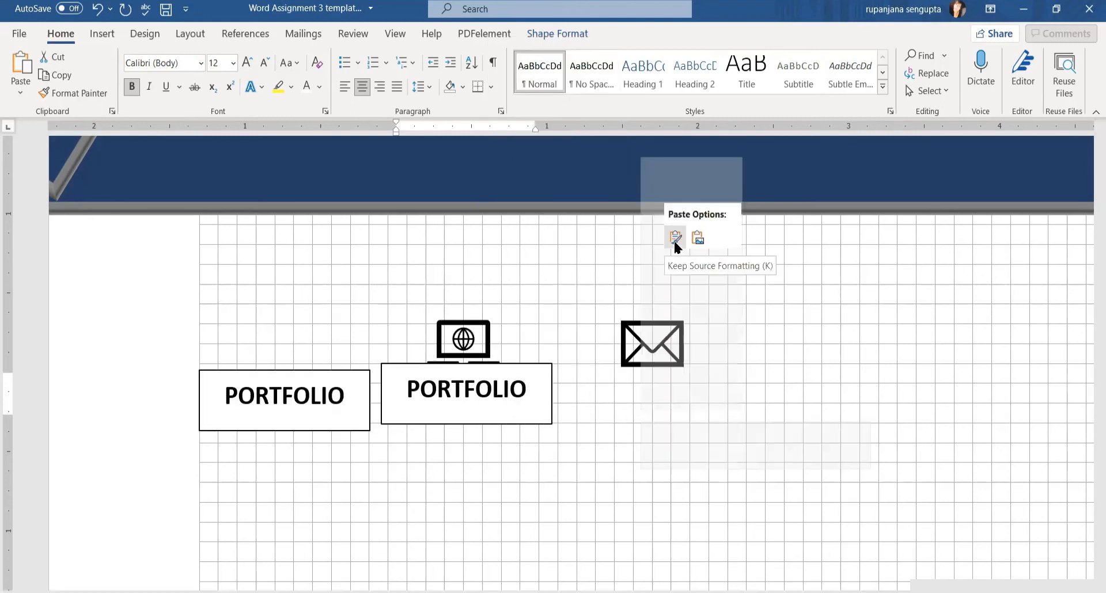
{"action": "left_click", "coordinate": [672, 239]}
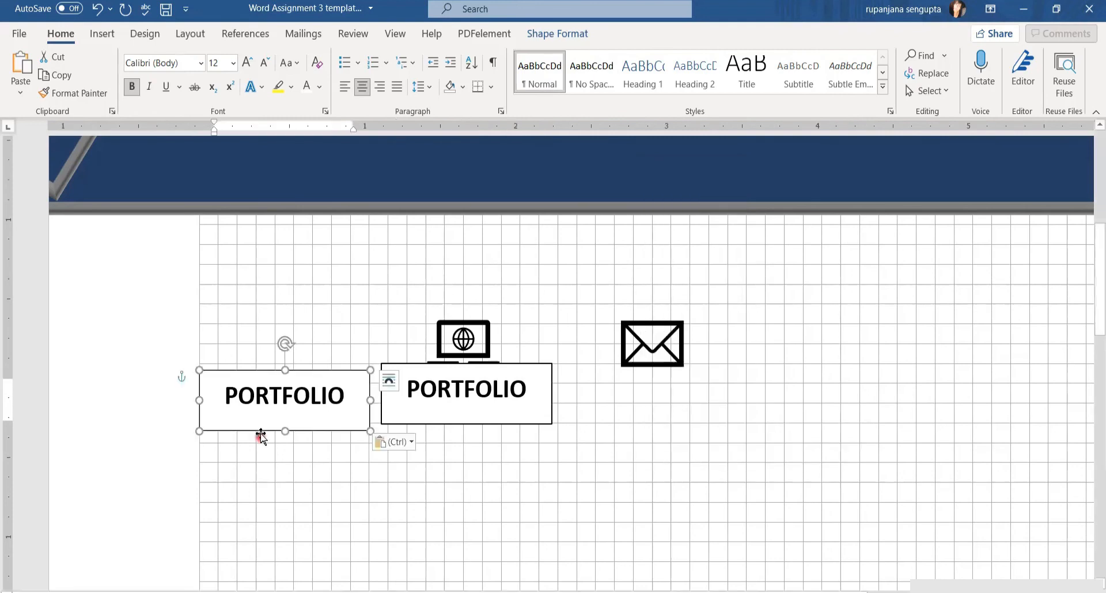
{"action": "left_click_drag", "start_coordinate": [260, 433], "coordinate": [622, 431]}
{"action": "left_click", "coordinate": [859, 459]}
{"action": "left_click_drag", "start_coordinate": [592, 368], "coordinate": [598, 369]}
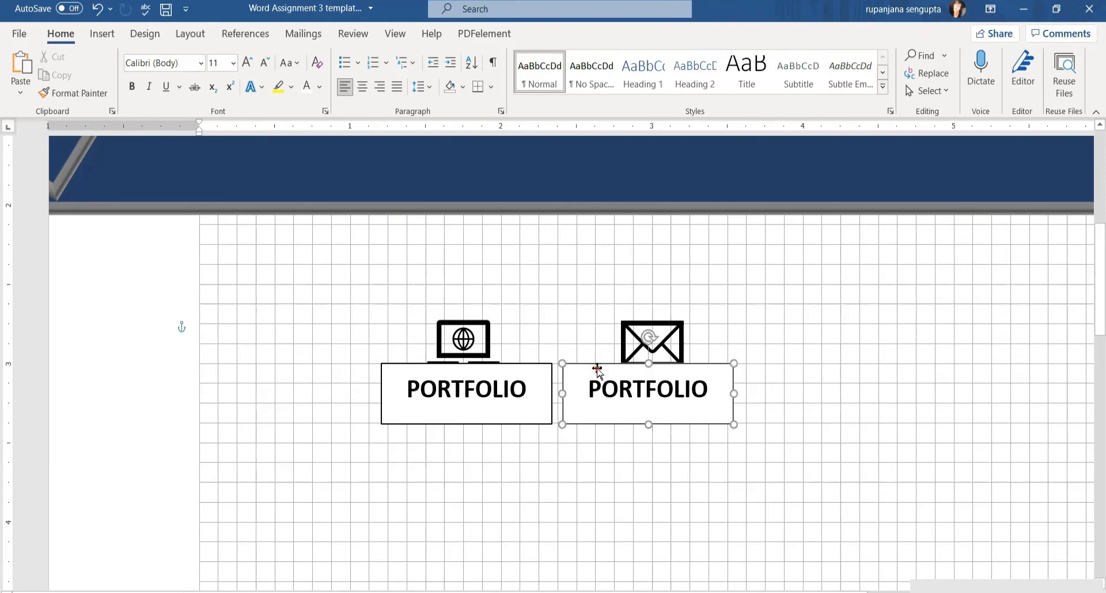
{"action": "left_click", "coordinate": [815, 407]}
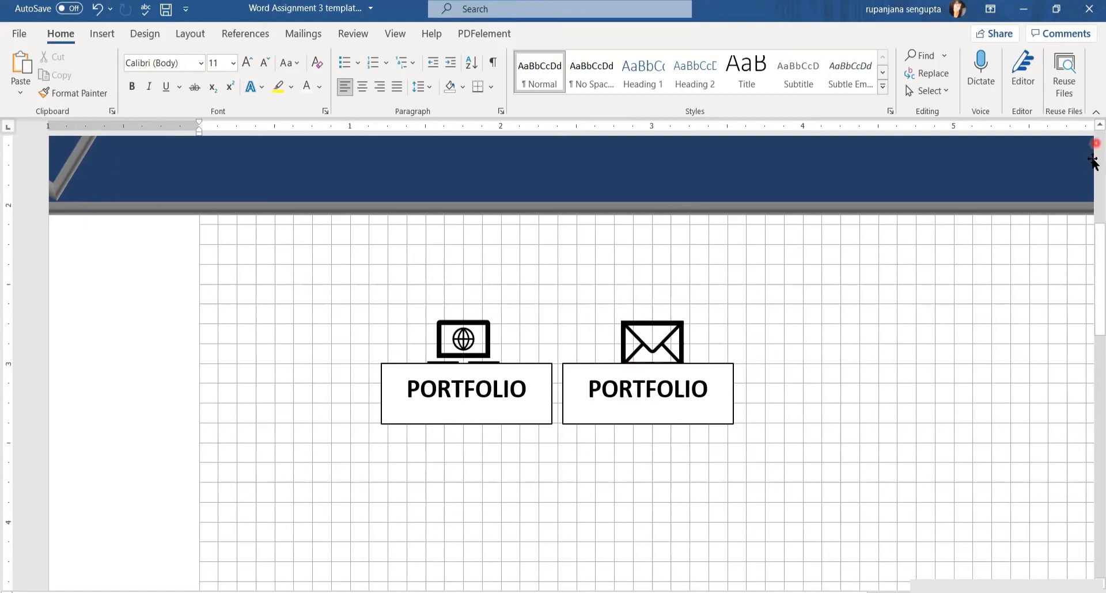
Replace the copied box's text with EMAIL
{"action": "left_click_drag", "start_coordinate": [708, 392], "coordinate": [593, 390]}
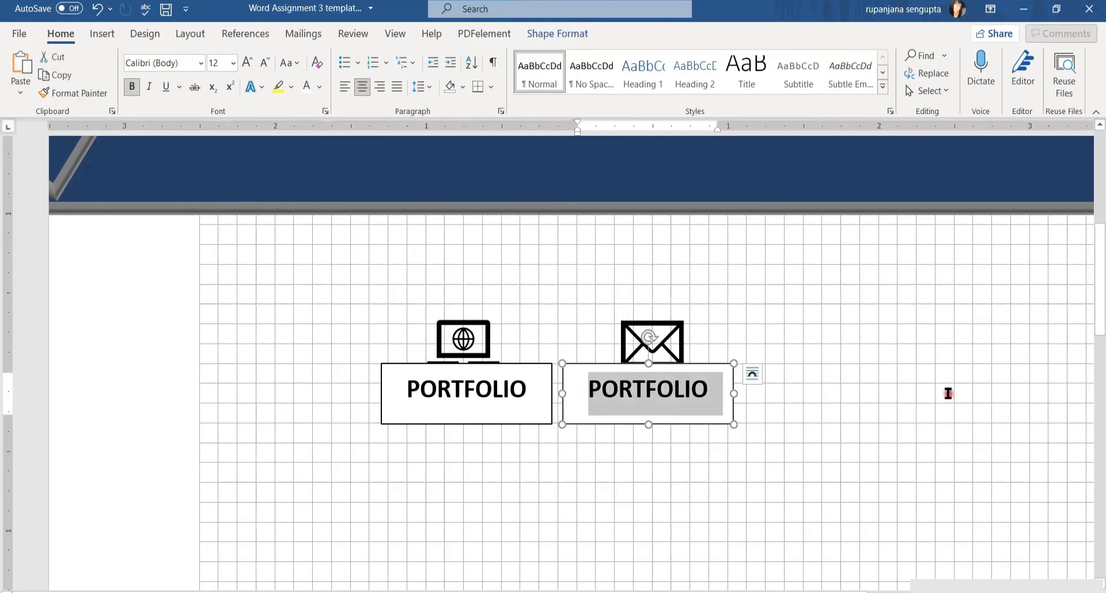
{"action": "type", "text": "EMAIL"}
{"action": "left_click", "coordinate": [920, 347]}
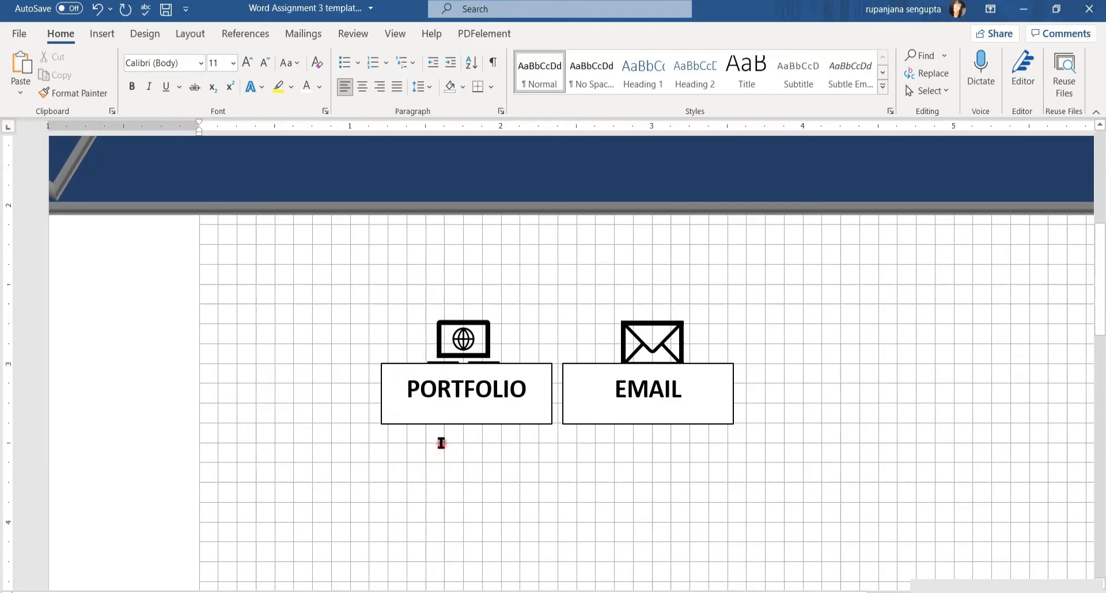
Select the laptop icon together with the PORTFOLIO box
{"action": "left_click", "coordinate": [463, 341]}
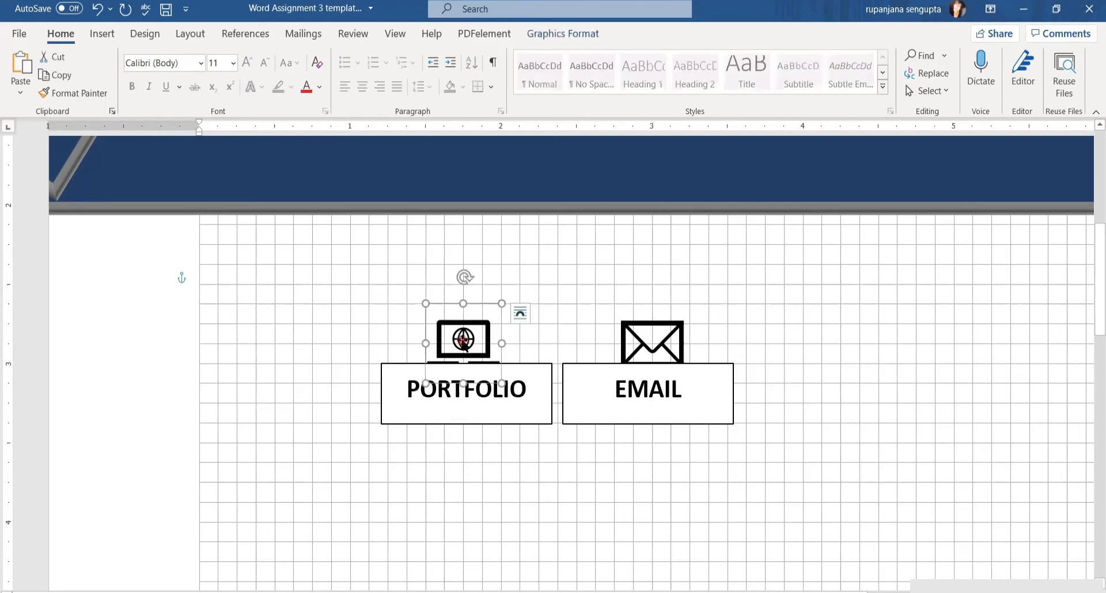
{"action": "left_click_drag", "start_coordinate": [464, 342], "coordinate": [465, 424]}
{"action": "left_click", "coordinate": [464, 424], "text": "ctrl"}
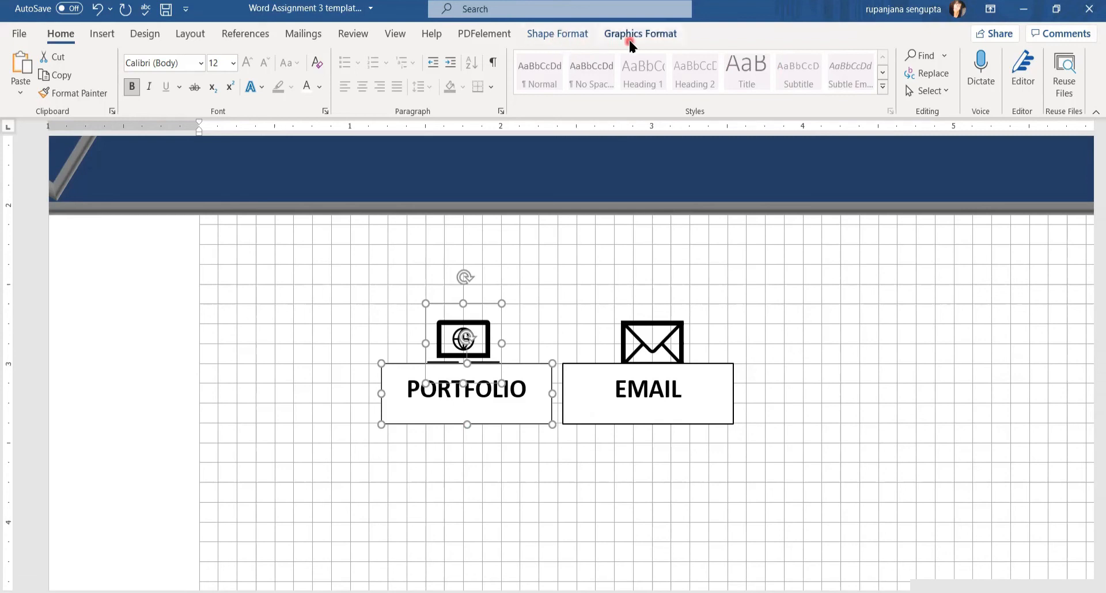
{"action": "left_click", "coordinate": [545, 36]}
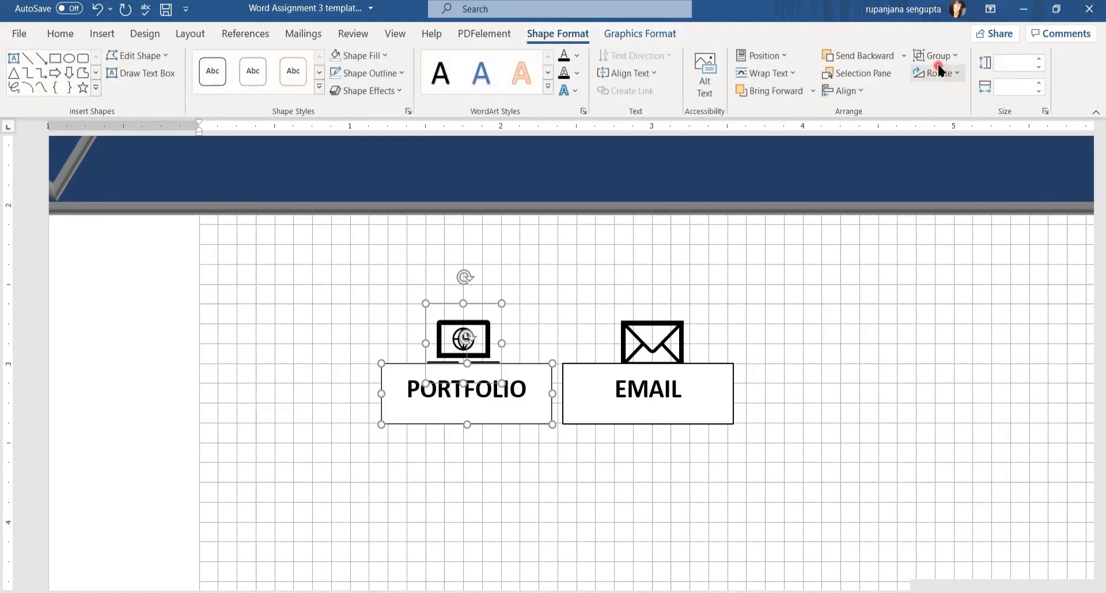
Group the laptop icon with PORTFOLIO and move the group to the navy band's left side
{"action": "left_click", "coordinate": [641, 34]}
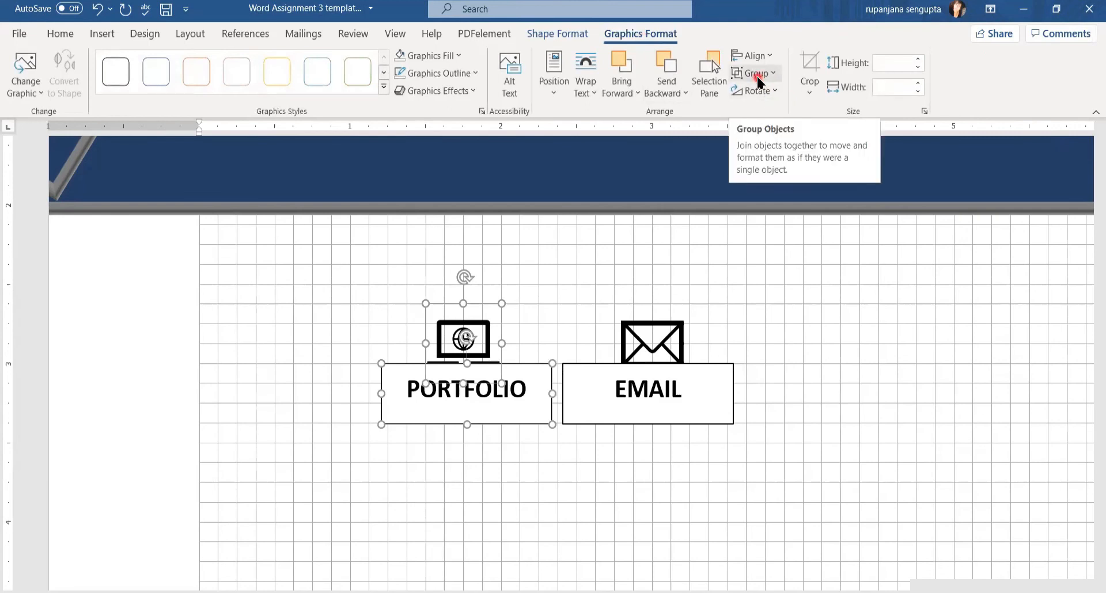
{"action": "left_click", "coordinate": [758, 84]}
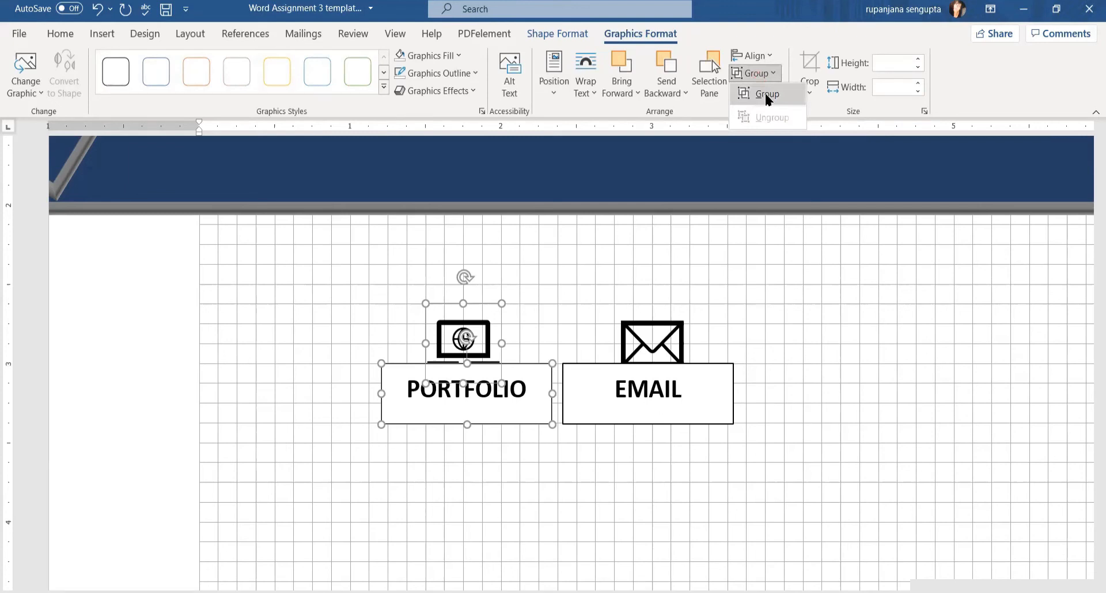
{"action": "left_click", "coordinate": [769, 98]}
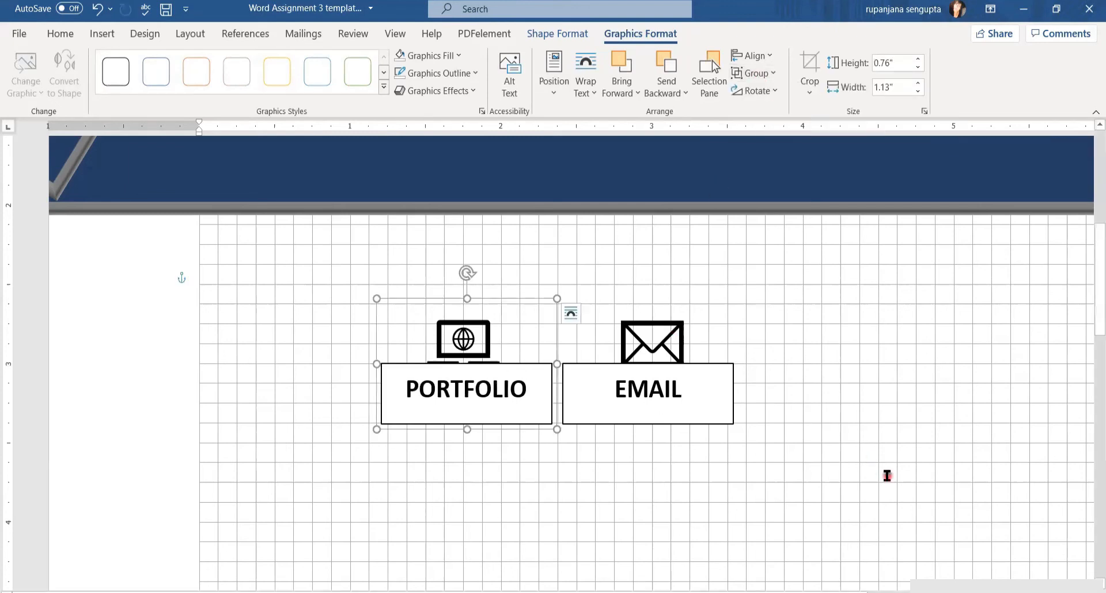
{"action": "scroll", "coordinate": [888, 476], "scroll_direction": "up", "scroll_amount": 2}
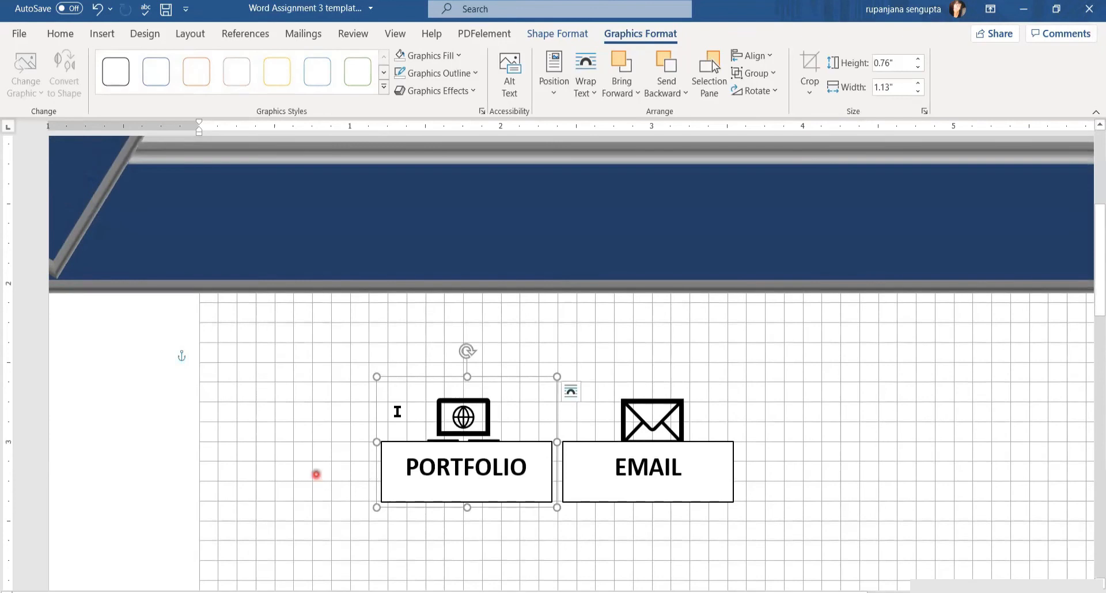
{"action": "left_click_drag", "start_coordinate": [420, 378], "coordinate": [183, 167]}
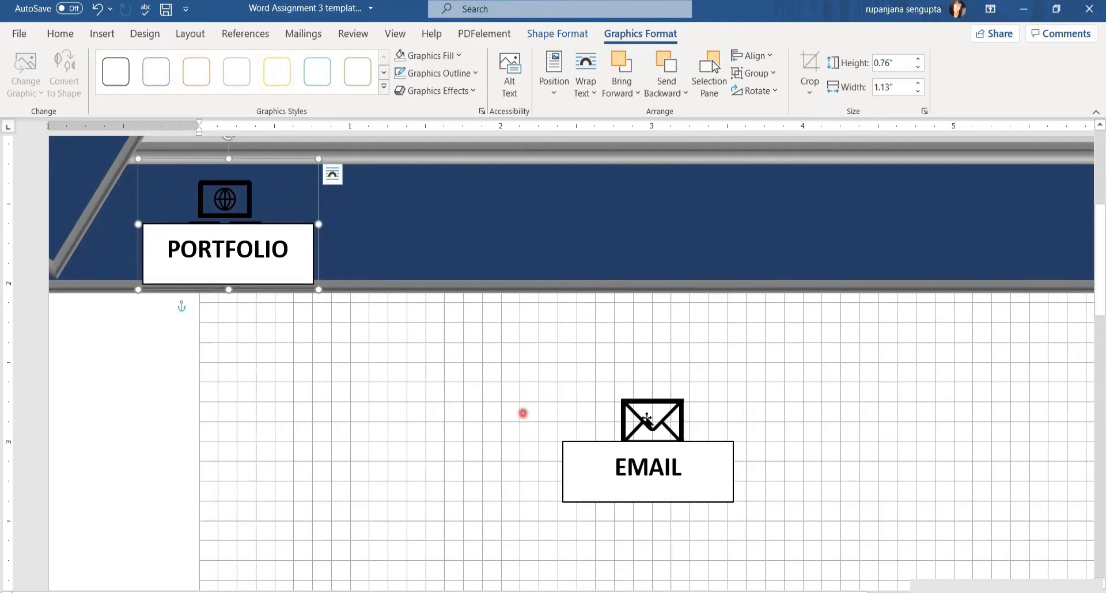
Group the envelope icon with EMAIL and move the group to the navy band's right side
{"action": "left_click", "coordinate": [576, 455]}
{"action": "left_click", "coordinate": [778, 74]}
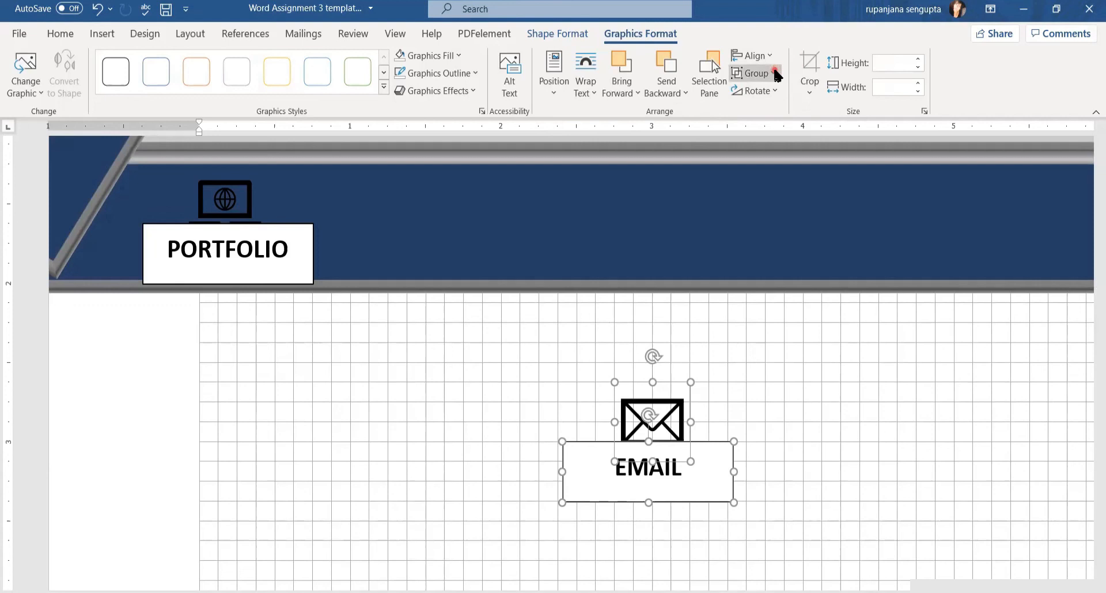
{"action": "left_click", "coordinate": [778, 86]}
{"action": "left_click_drag", "start_coordinate": [633, 394], "coordinate": [810, 175]}
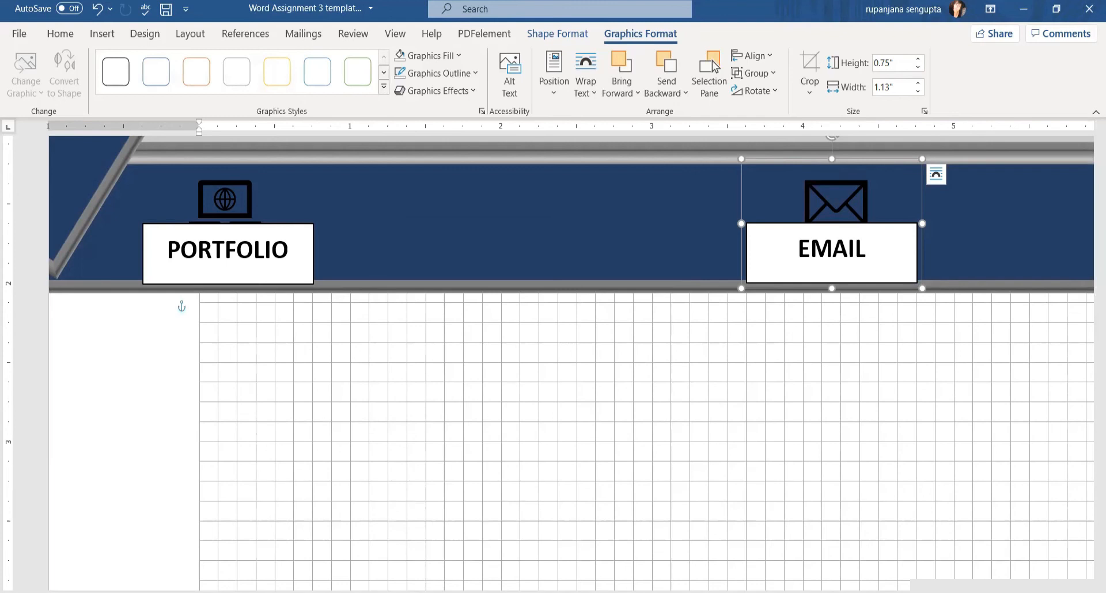
{"action": "key", "text": "Right"}
{"action": "key", "text": "Right"}
{"action": "key", "text": "Right"}
{"action": "key", "text": "Right"}
{"action": "key", "text": "Right"}
{"action": "key", "text": "Right"}
{"action": "key", "text": "Right"}
{"action": "key", "text": "Right"}
{"action": "key", "text": "Right"}
{"action": "key", "text": "Right"}
{"action": "key", "text": "Right"}
{"action": "key", "text": "Right"}
{"action": "key", "text": "Right"}
{"action": "key", "text": "Right"}
{"action": "key", "text": "Right"}
{"action": "key", "text": "Right"}
{"action": "key", "text": "Right"}
{"action": "key", "text": "Right"}
{"action": "key", "text": "Right"}
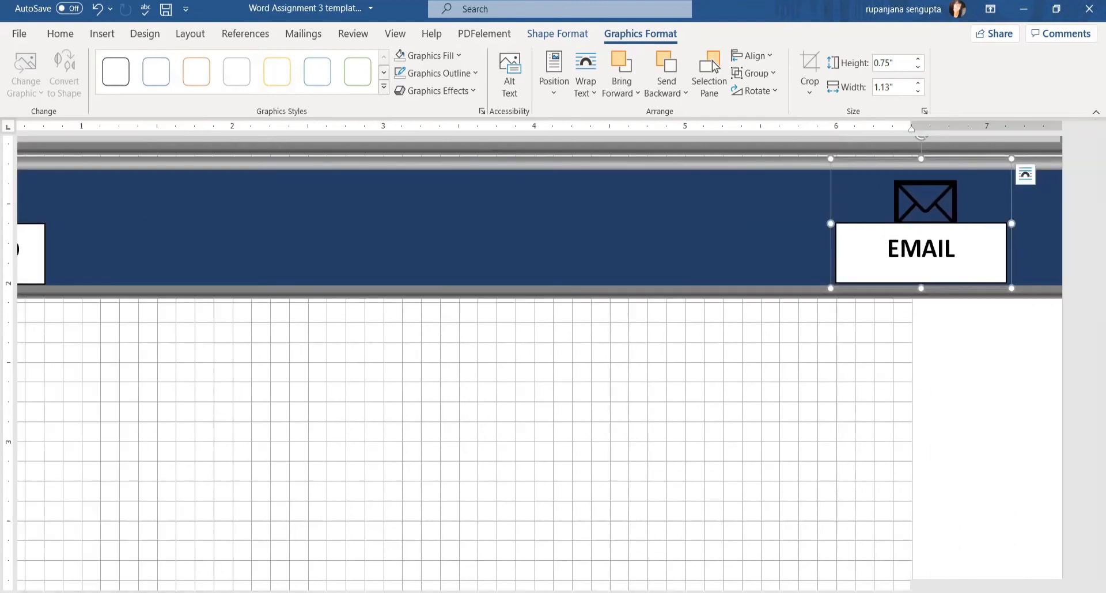
{"action": "scroll", "coordinate": [540, 363], "scroll_direction": "down", "scroll_amount": 13}
{"action": "left_click", "coordinate": [771, 437]}
{"action": "left_click", "coordinate": [355, 198]}
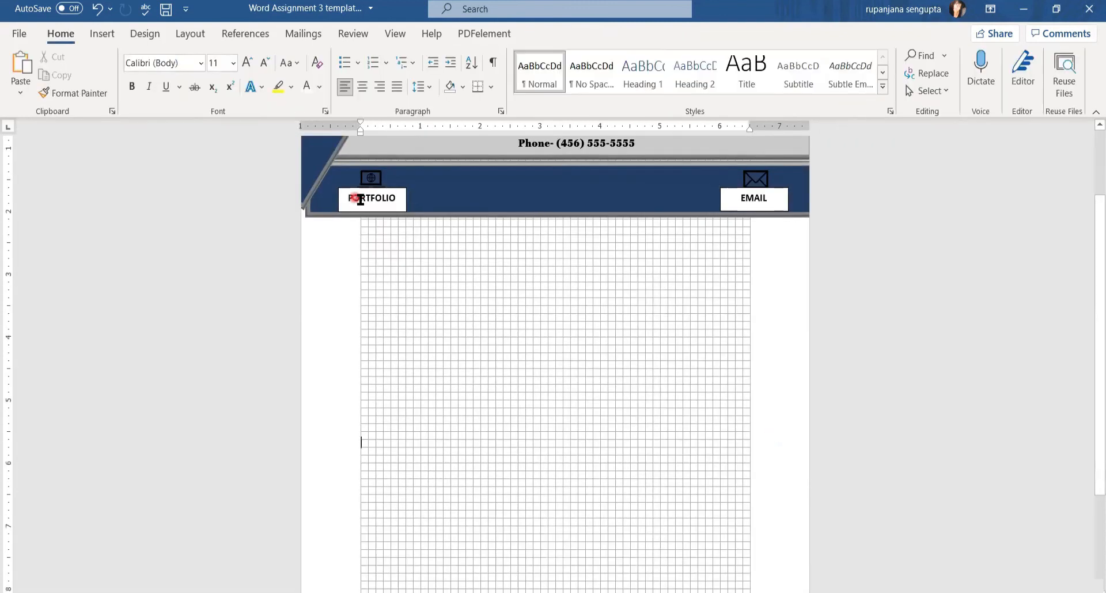
Give the PORTFOLIO box no fill and no outline
{"action": "left_click", "coordinate": [358, 187]}
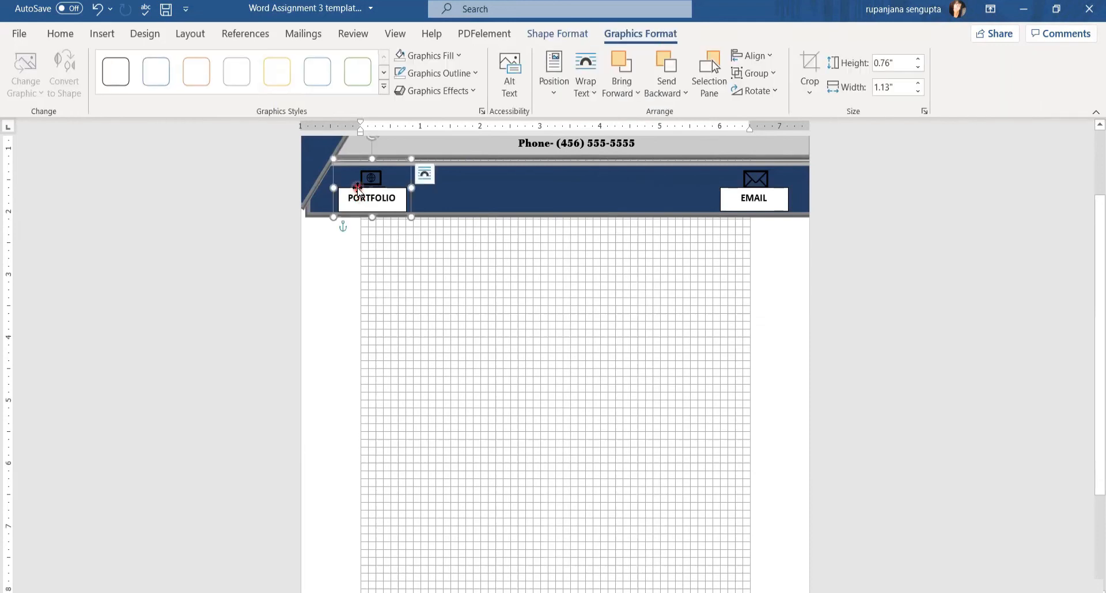
{"action": "left_click", "coordinate": [358, 192]}
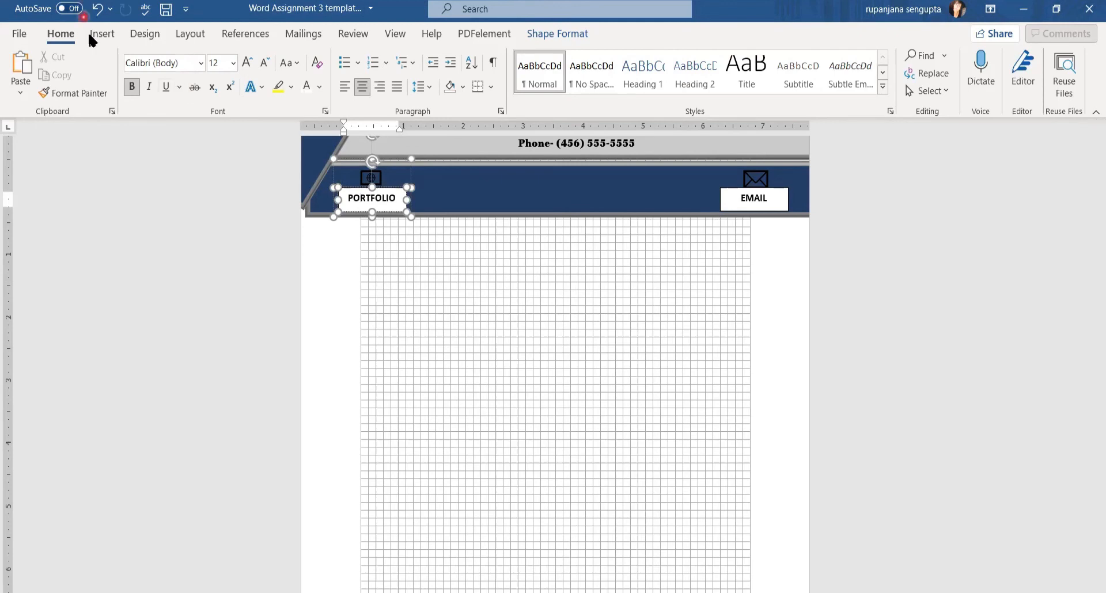
{"action": "left_click", "coordinate": [555, 38]}
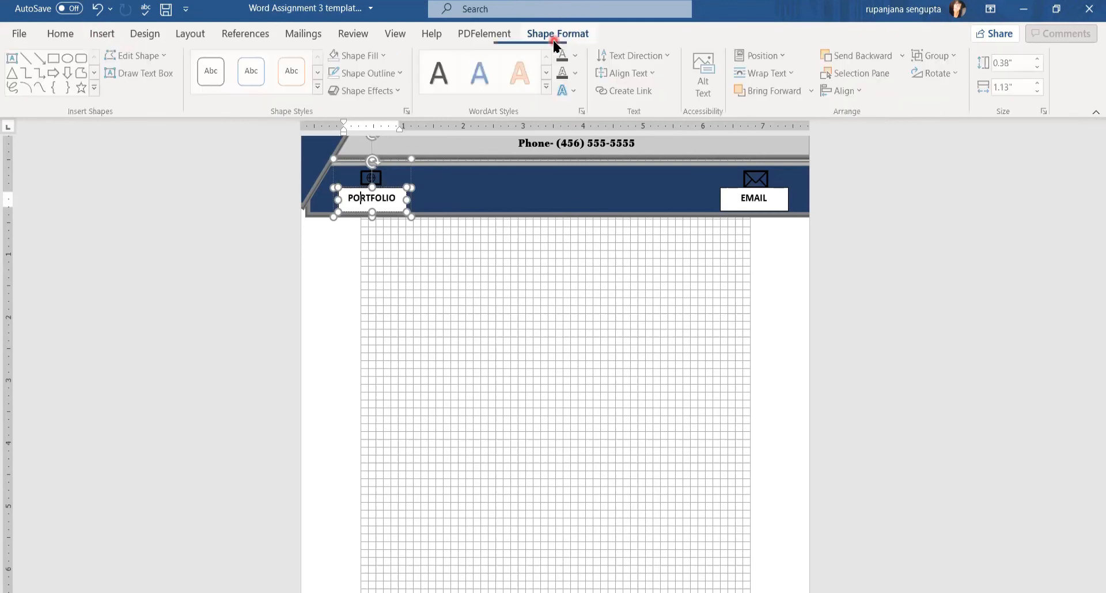
{"action": "left_click", "coordinate": [383, 57]}
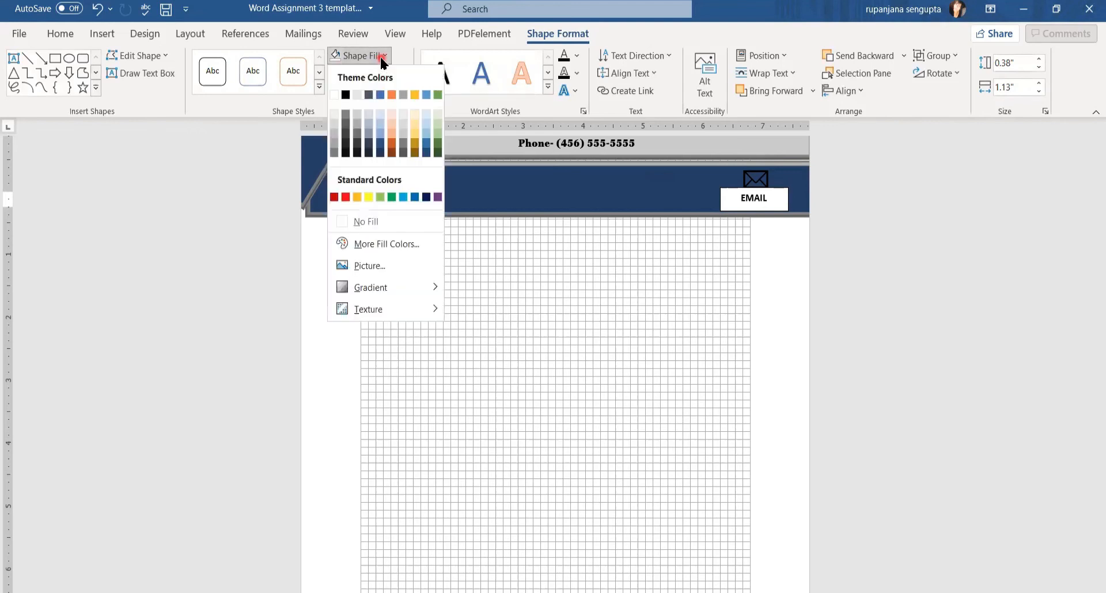
{"action": "left_click", "coordinate": [383, 221]}
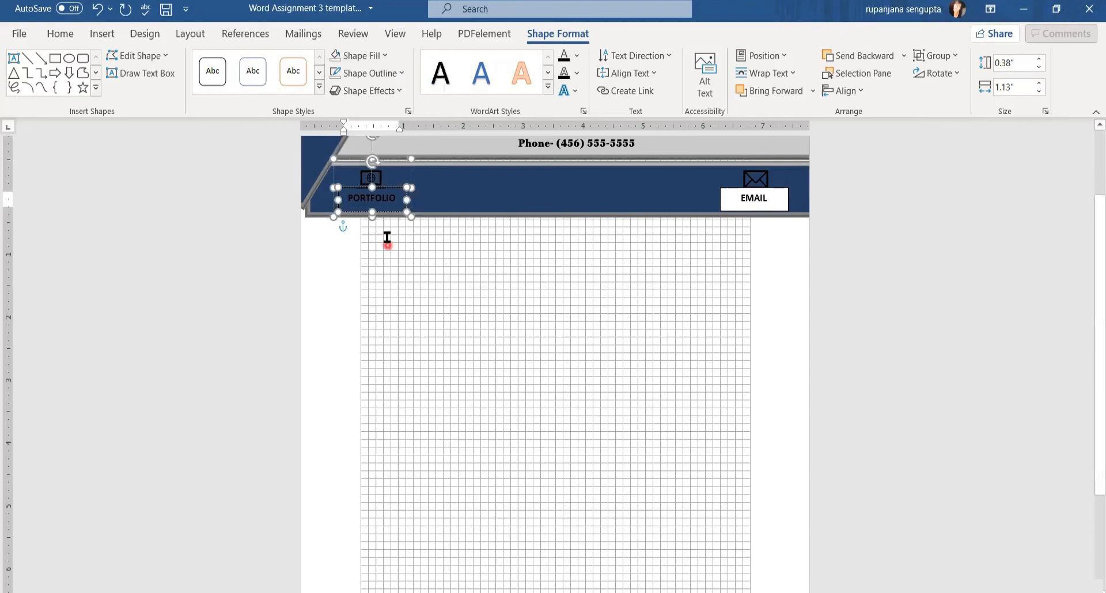
{"action": "left_click", "coordinate": [395, 77]}
{"action": "left_click", "coordinate": [390, 240]}
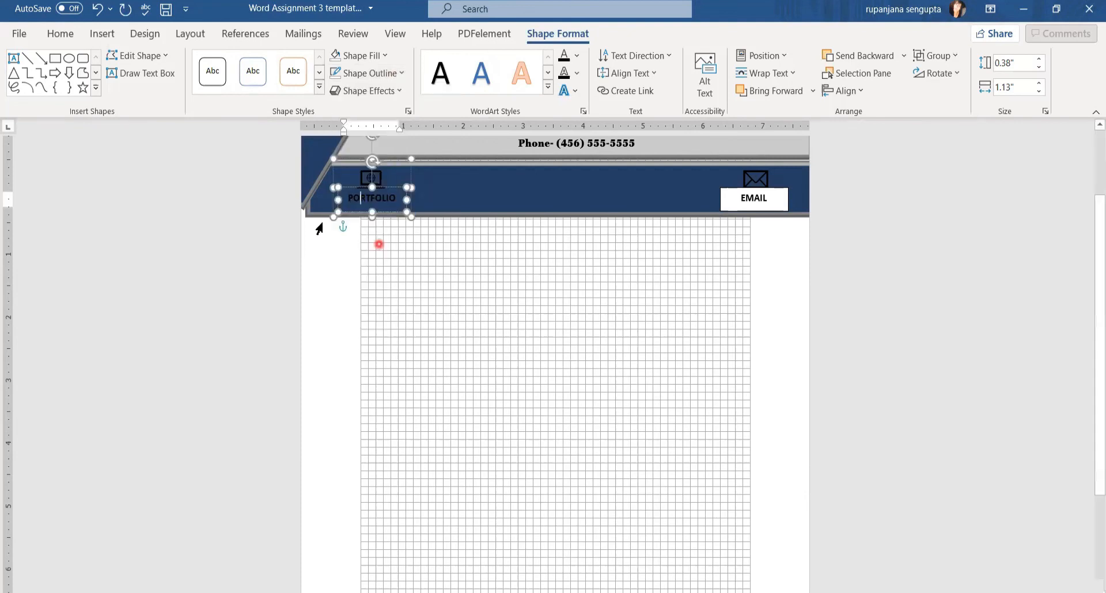
Make the PORTFOLIO text white and apply a white graphics style to the laptop icon
{"action": "left_click_drag", "start_coordinate": [344, 202], "coordinate": [393, 203]}
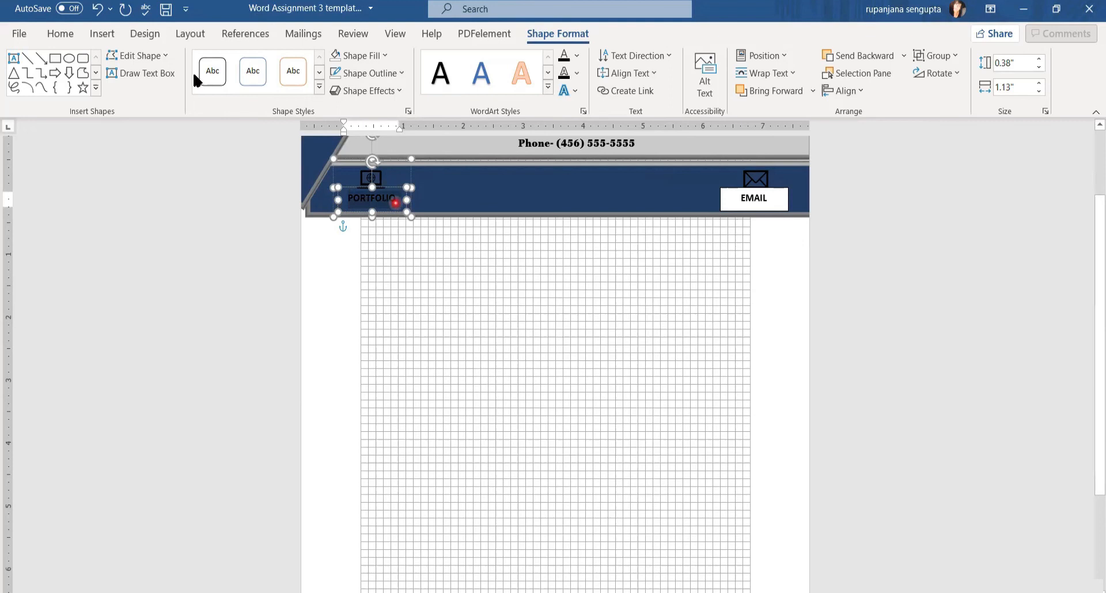
{"action": "left_click", "coordinate": [60, 34]}
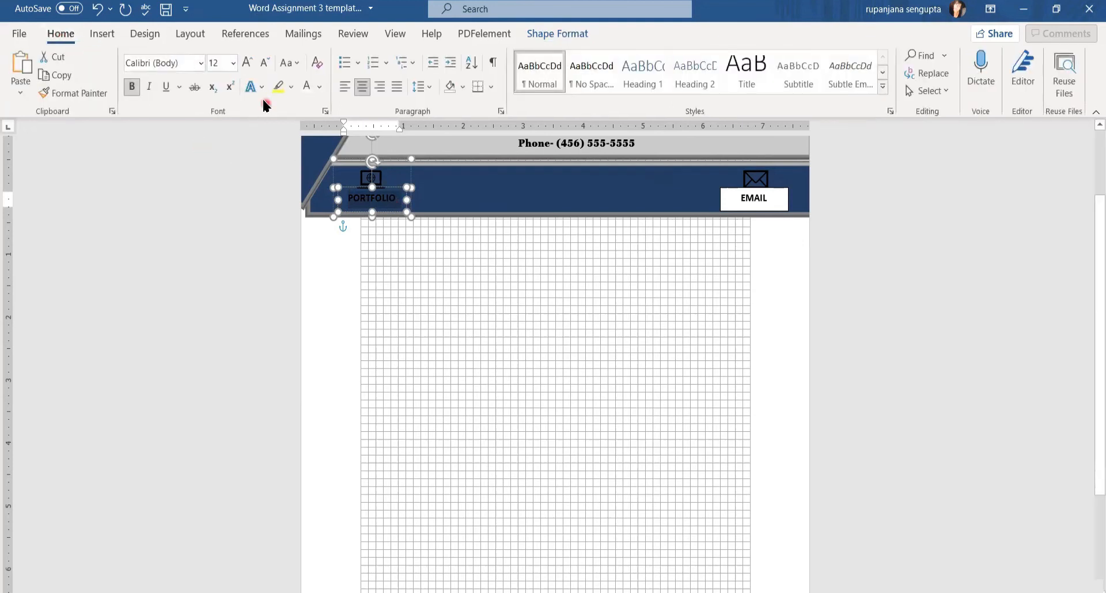
{"action": "left_click", "coordinate": [306, 95]}
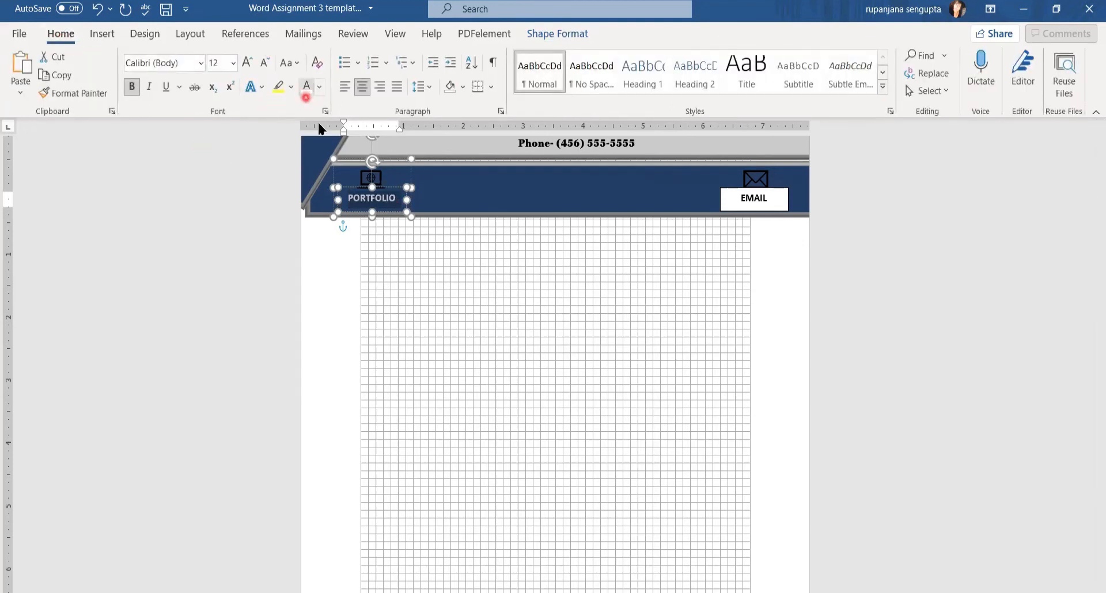
{"action": "left_click", "coordinate": [369, 179]}
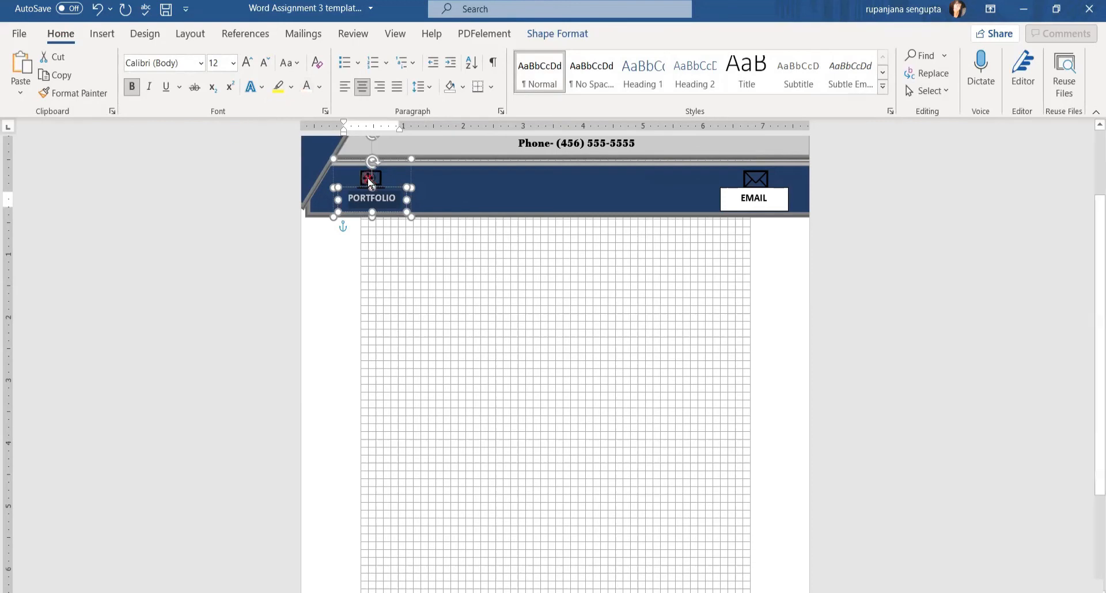
{"action": "left_click", "coordinate": [369, 179]}
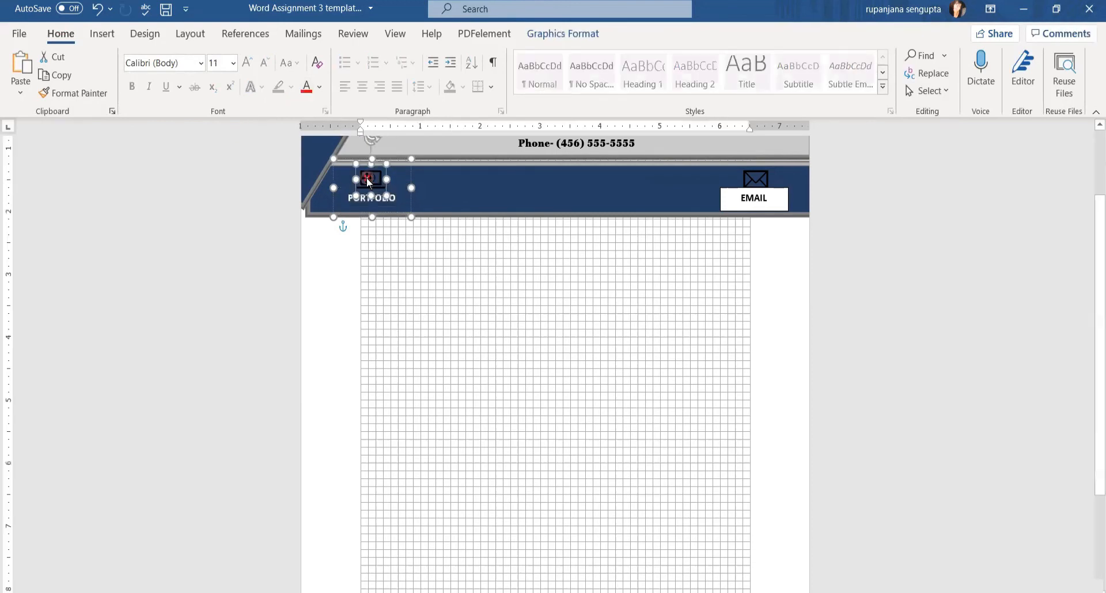
{"action": "left_click", "coordinate": [545, 38]}
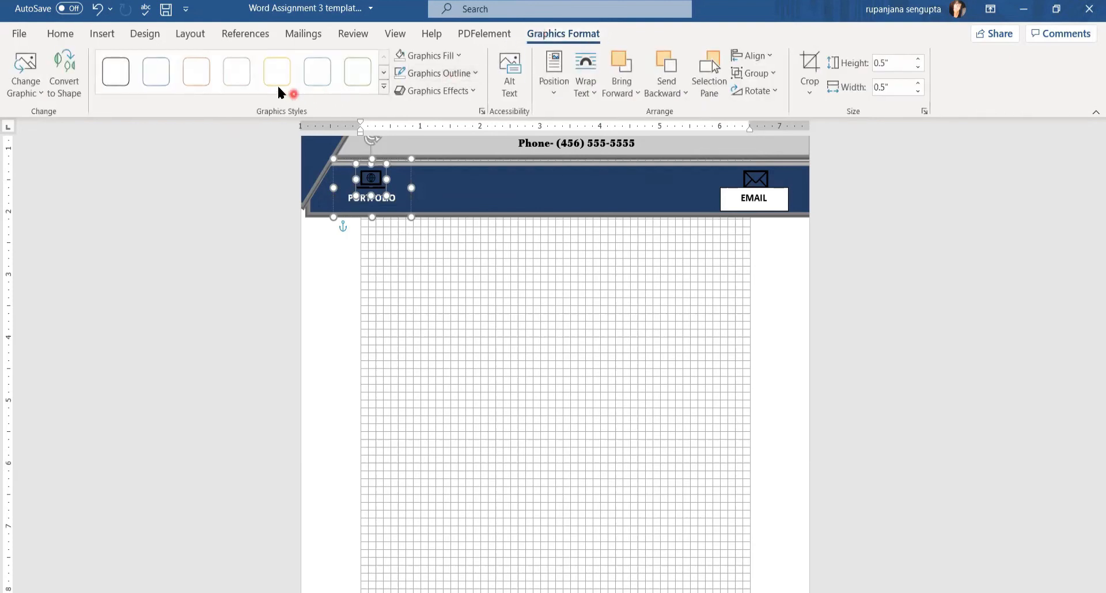
{"action": "left_click", "coordinate": [239, 77]}
{"action": "left_click", "coordinate": [752, 176]}
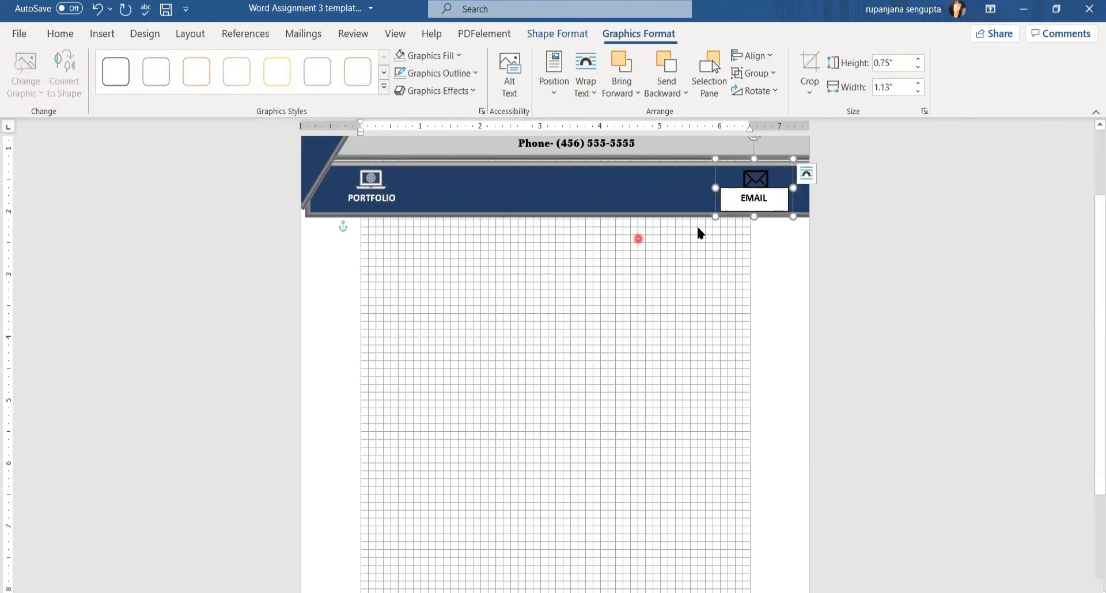
Apply the same white graphics style to the envelope icon
{"action": "left_click", "coordinate": [756, 175]}
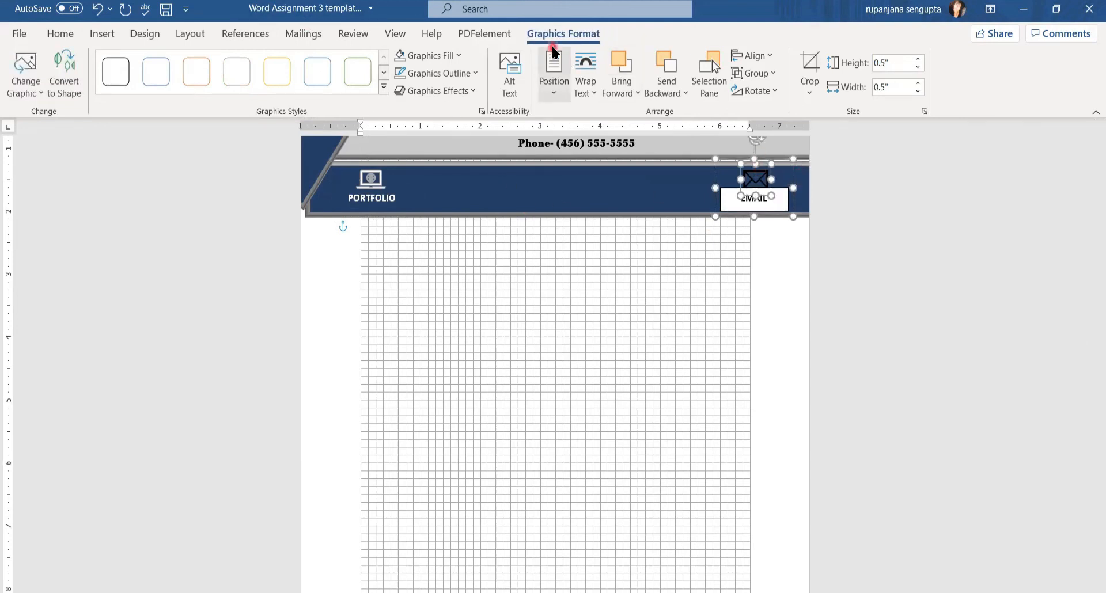
{"action": "left_click", "coordinate": [240, 80]}
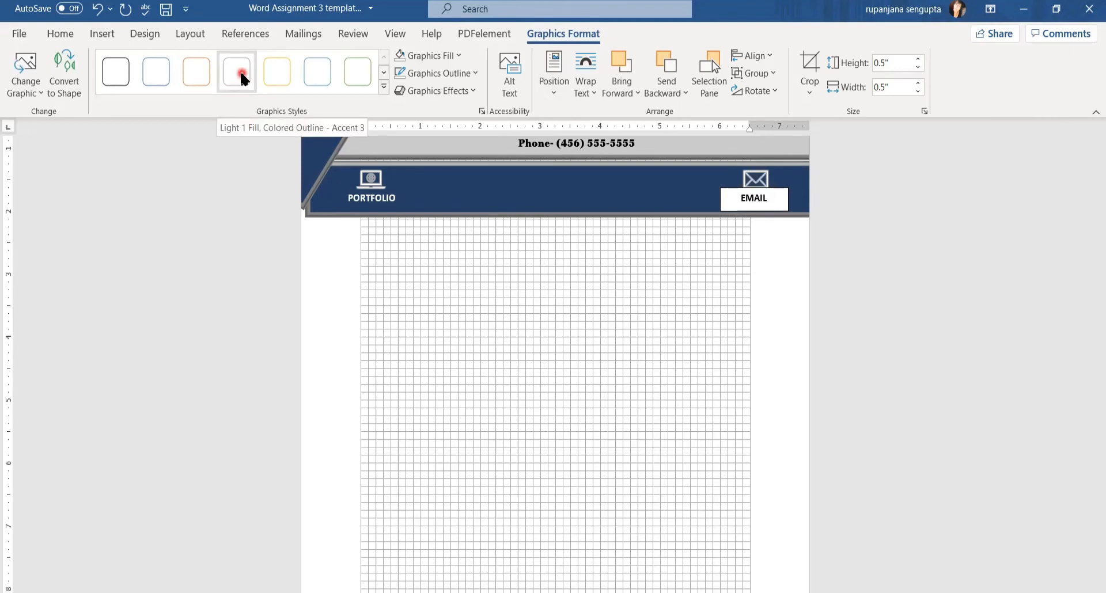
{"action": "left_click", "coordinate": [242, 76]}
Give the EMAIL box no fill and no outline
{"action": "left_click", "coordinate": [729, 209]}
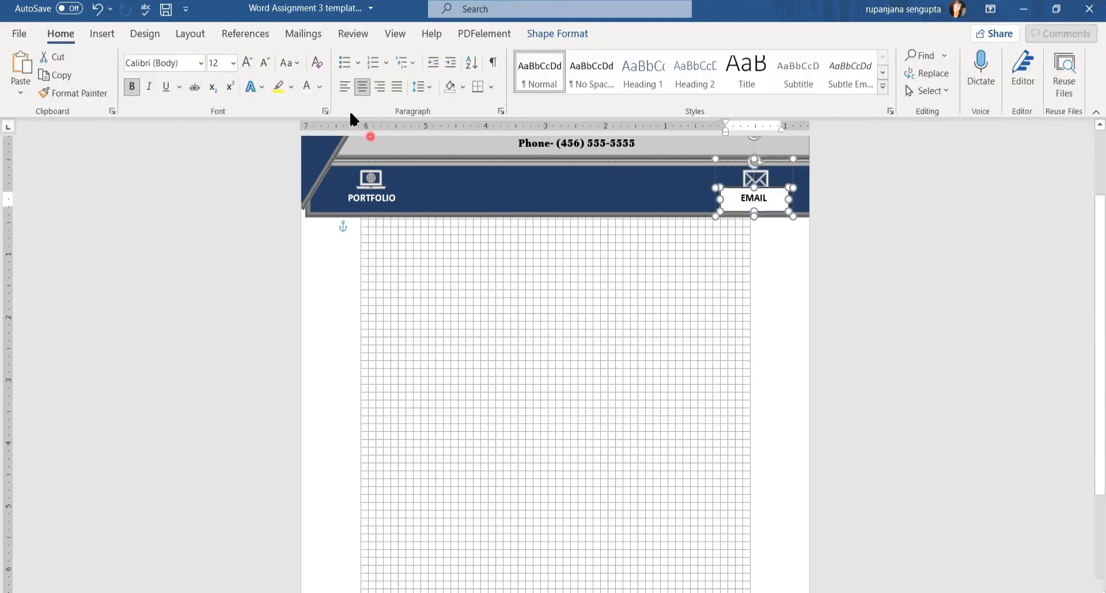
{"action": "left_click", "coordinate": [548, 30]}
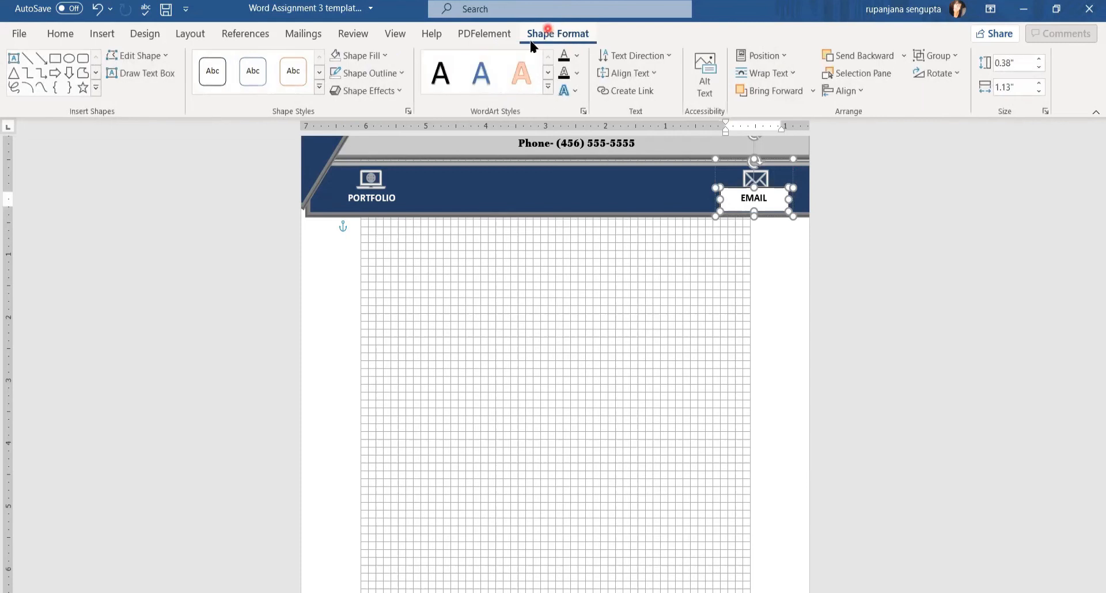
{"action": "left_click", "coordinate": [383, 56]}
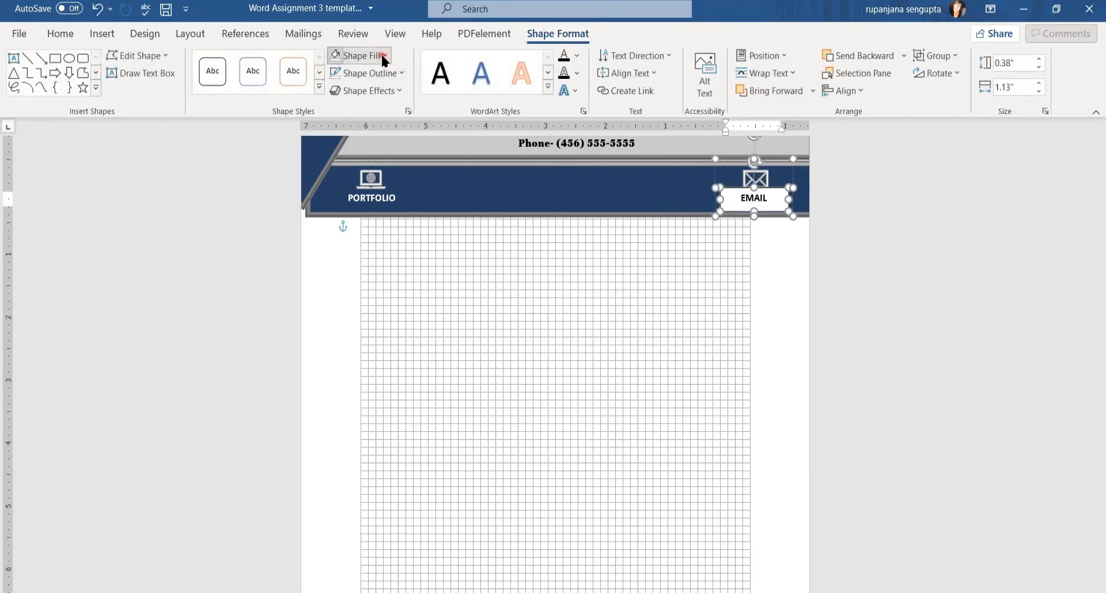
{"action": "left_click", "coordinate": [375, 220]}
{"action": "left_click", "coordinate": [397, 73]}
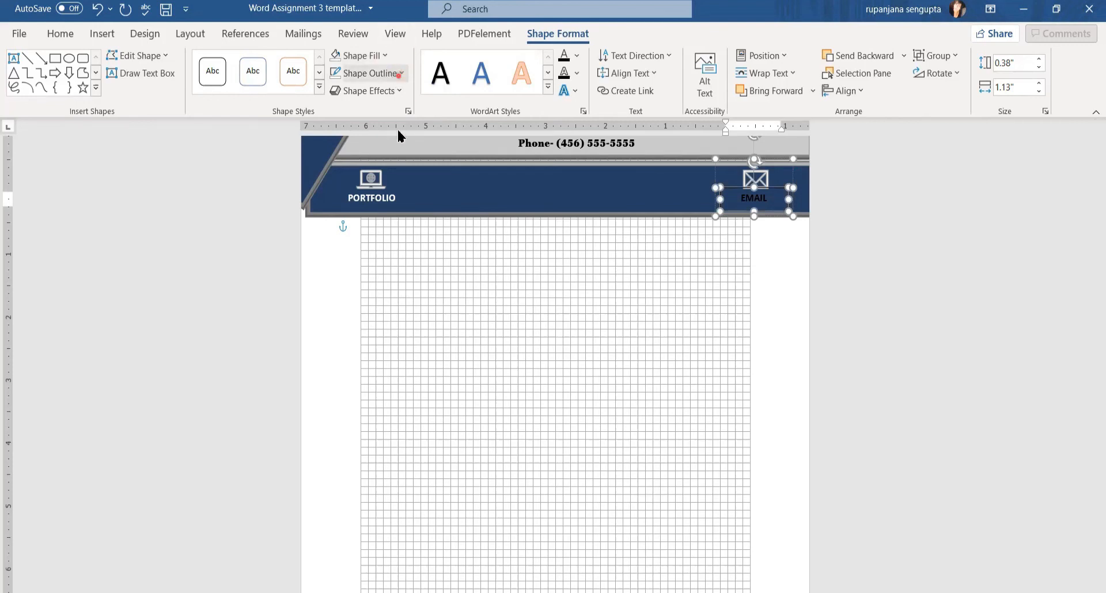
{"action": "left_click", "coordinate": [673, 241]}
Change the EMAIL label's font colour to white
{"action": "left_click", "coordinate": [772, 198]}
{"action": "left_click_drag", "start_coordinate": [772, 199], "coordinate": [685, 197]}
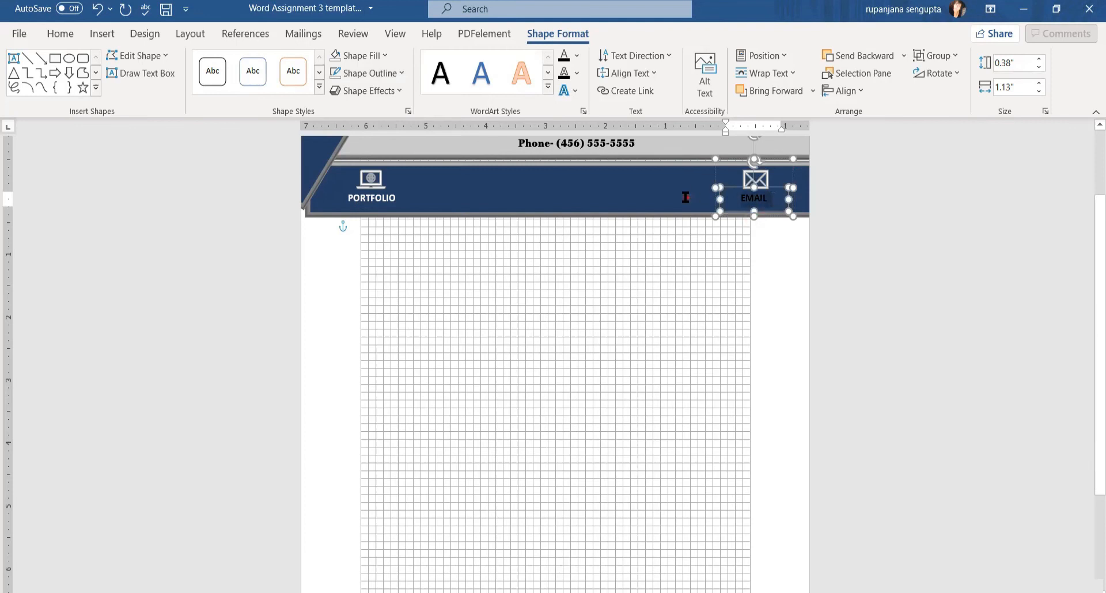
{"action": "left_click", "coordinate": [72, 38]}
{"action": "left_click", "coordinate": [306, 87]}
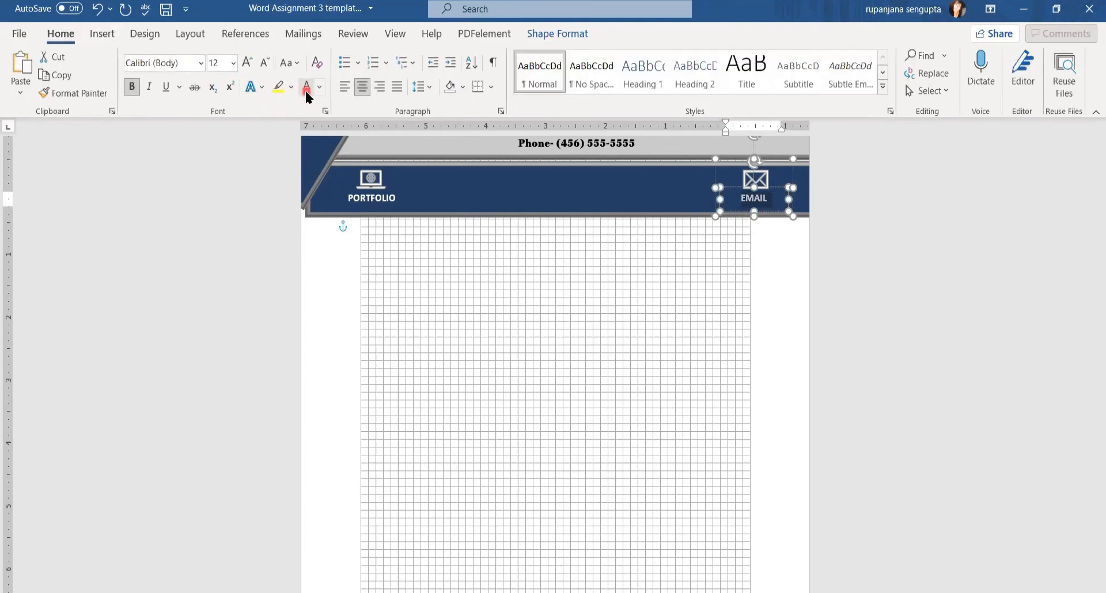
{"action": "left_click", "coordinate": [655, 328]}
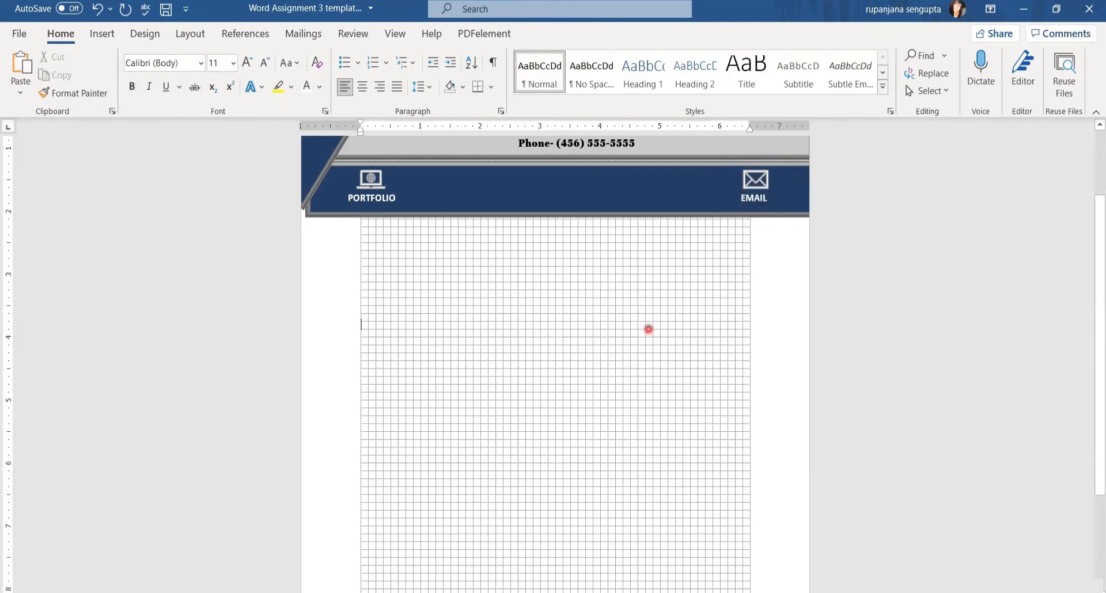
Nudge the envelope icon and EMAIL label slightly to the right
{"action": "left_click", "coordinate": [755, 195]}
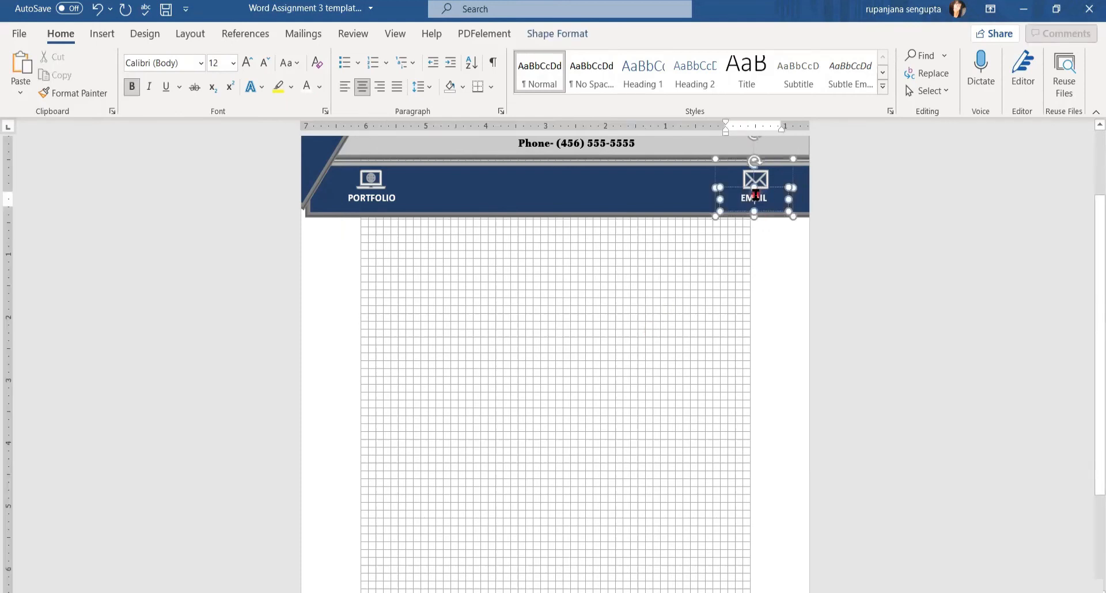
{"action": "left_click_drag", "start_coordinate": [735, 192], "coordinate": [772, 192]}
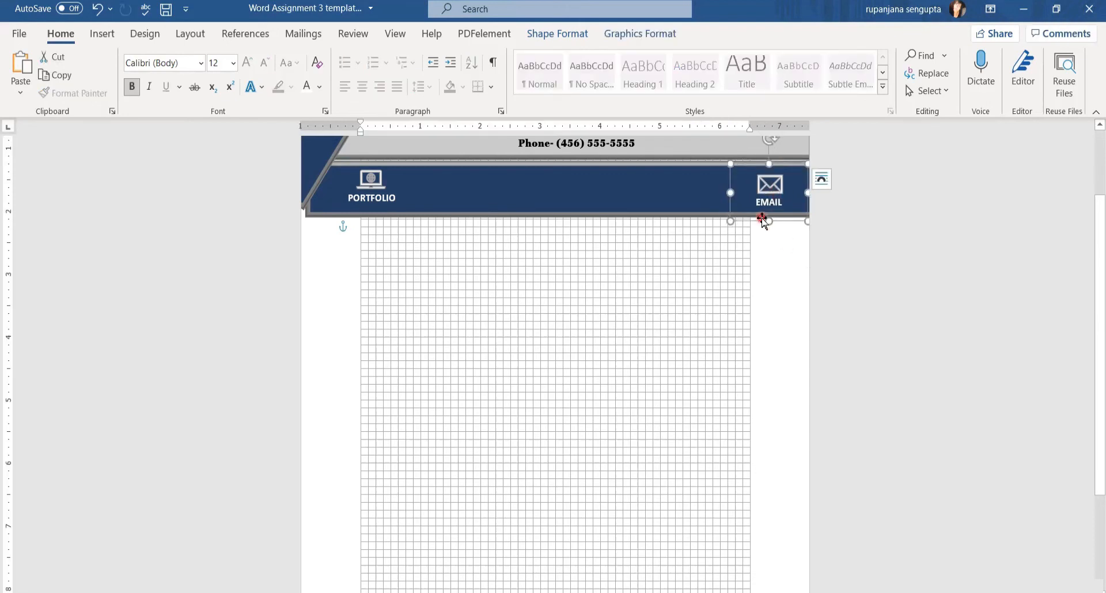
{"action": "left_click", "coordinate": [755, 205]}
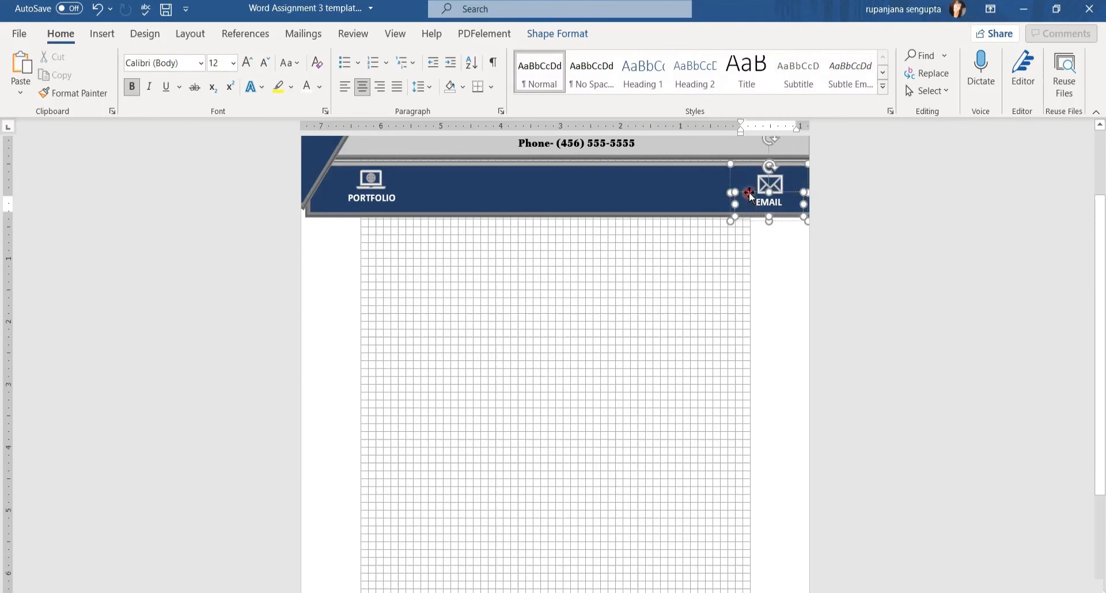
{"action": "left_click", "coordinate": [645, 469]}
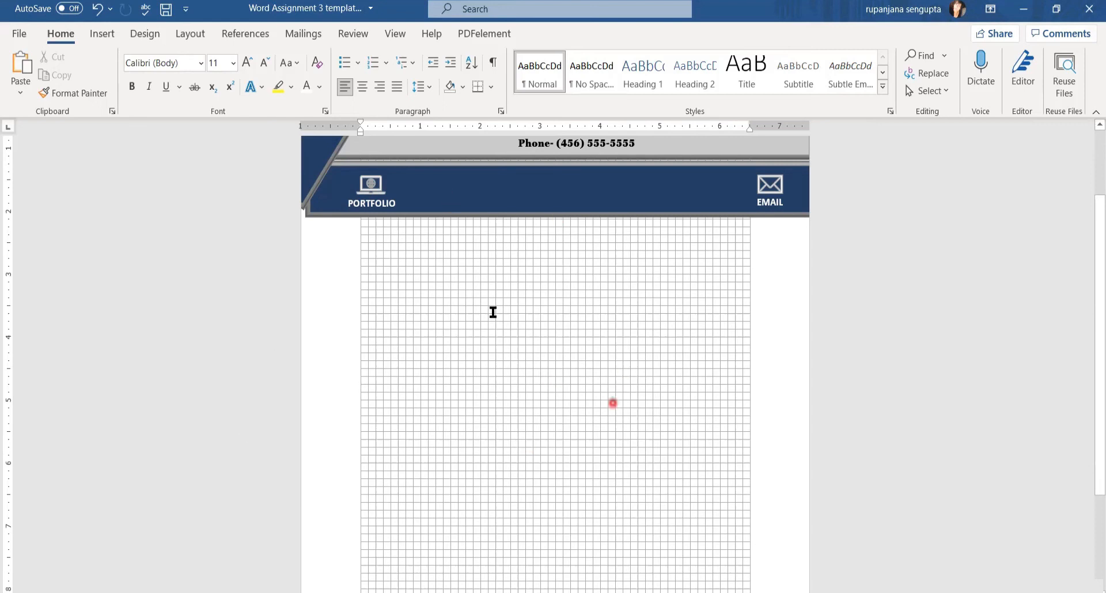
{"action": "left_click", "coordinate": [370, 191]}
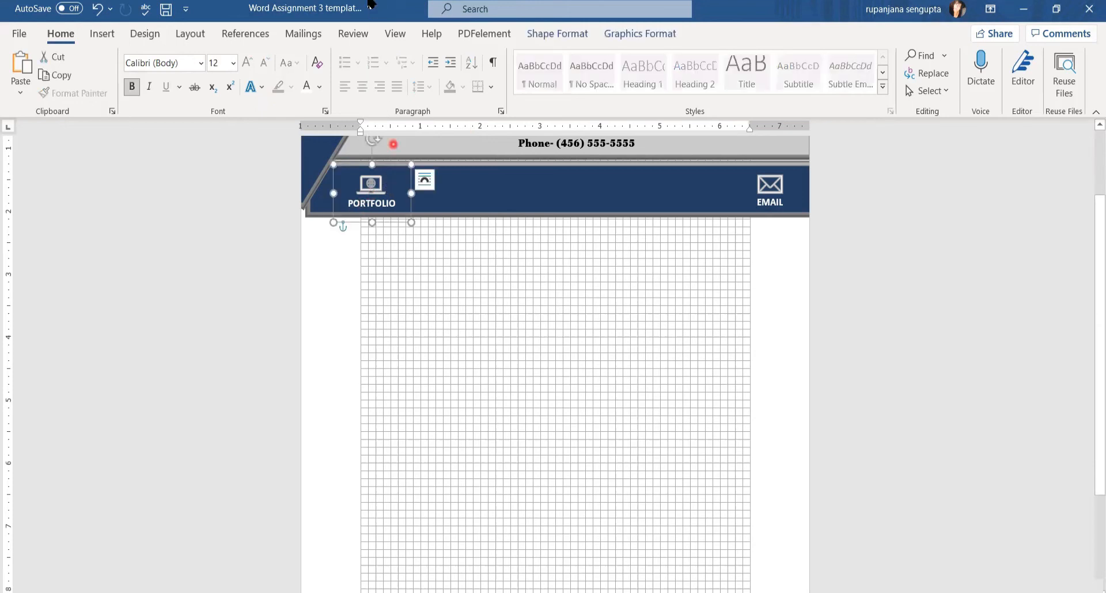
Turn off View Gridlines and scroll back up to the top of the letterhead
{"action": "left_click", "coordinate": [635, 35]}
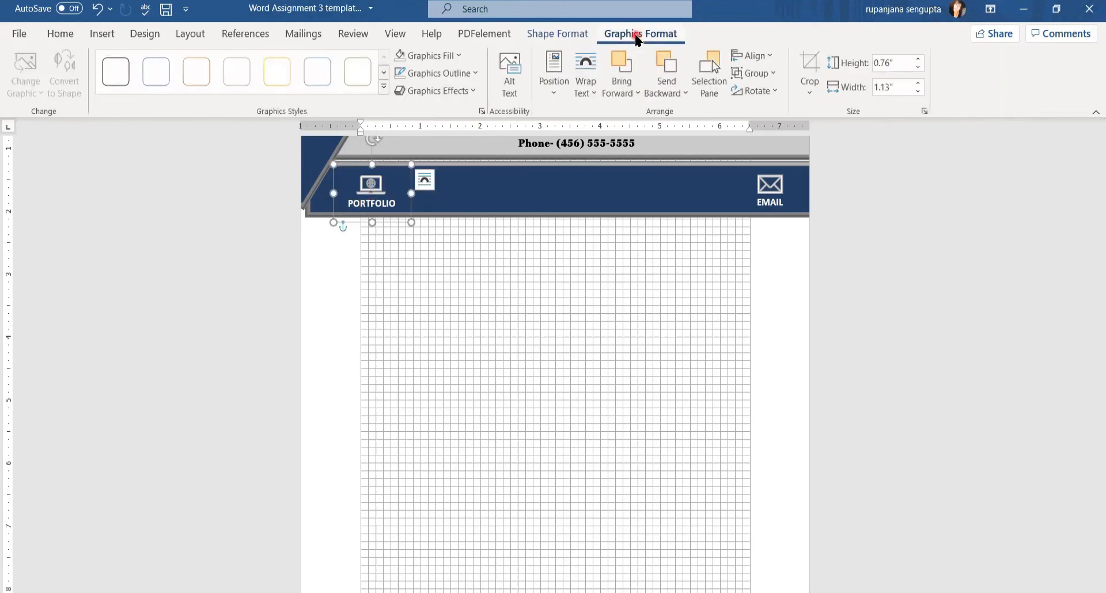
{"action": "left_click", "coordinate": [558, 34]}
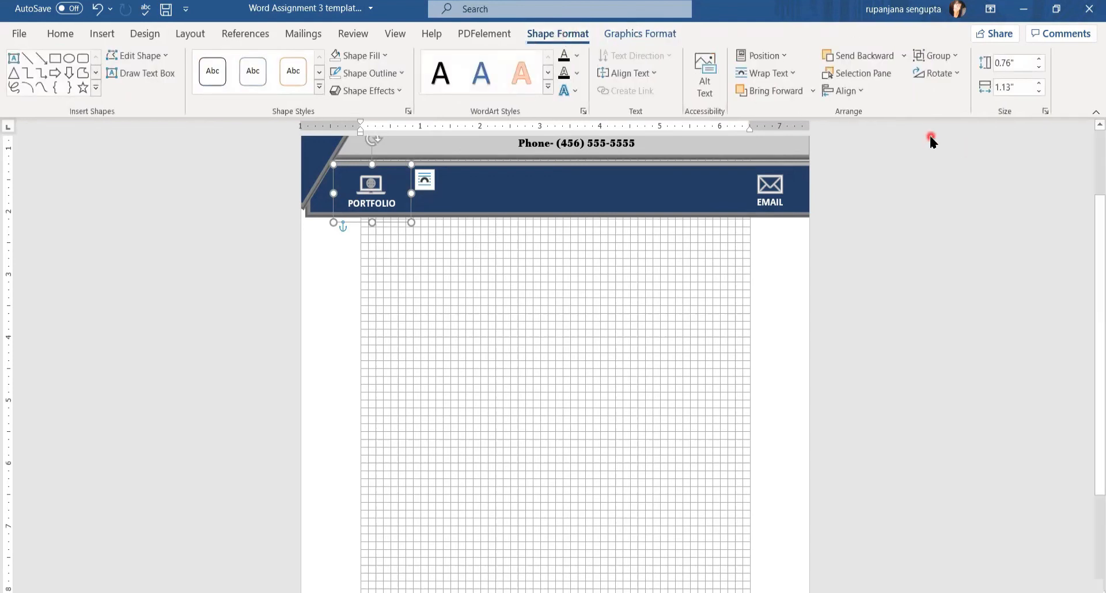
{"action": "left_click", "coordinate": [859, 92]}
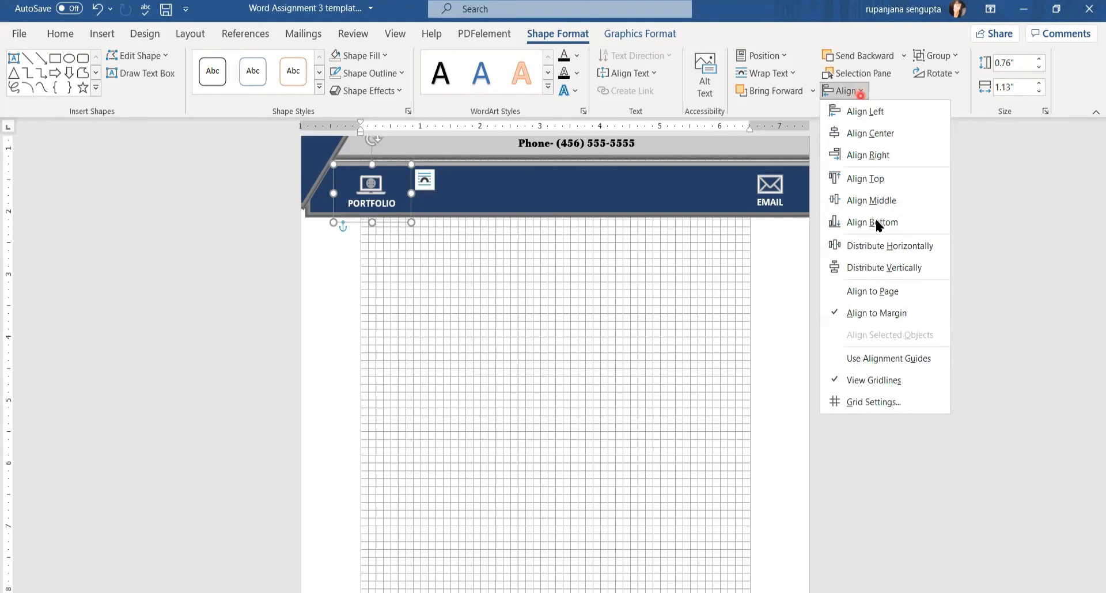
{"action": "left_click", "coordinate": [846, 380]}
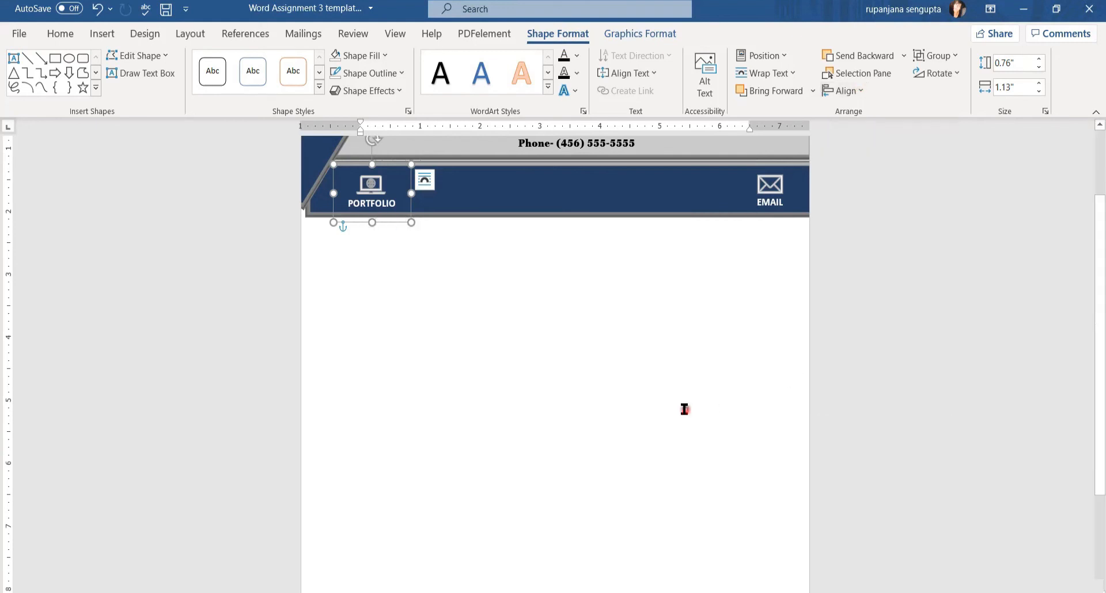
{"action": "left_click", "coordinate": [685, 409]}
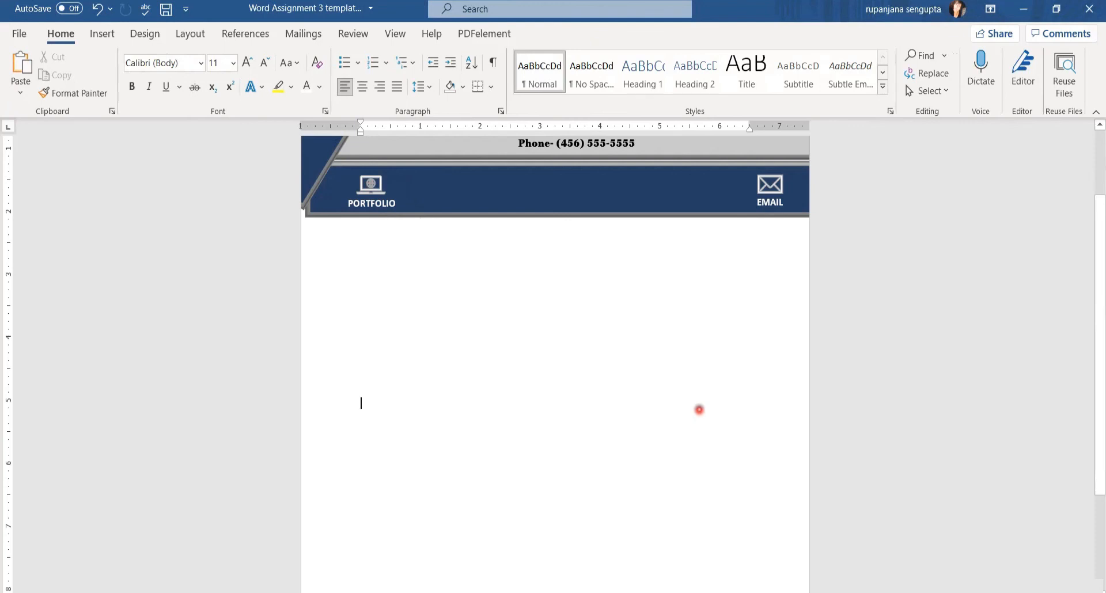
{"action": "scroll", "coordinate": [715, 409], "scroll_direction": "up", "scroll_amount": 3}
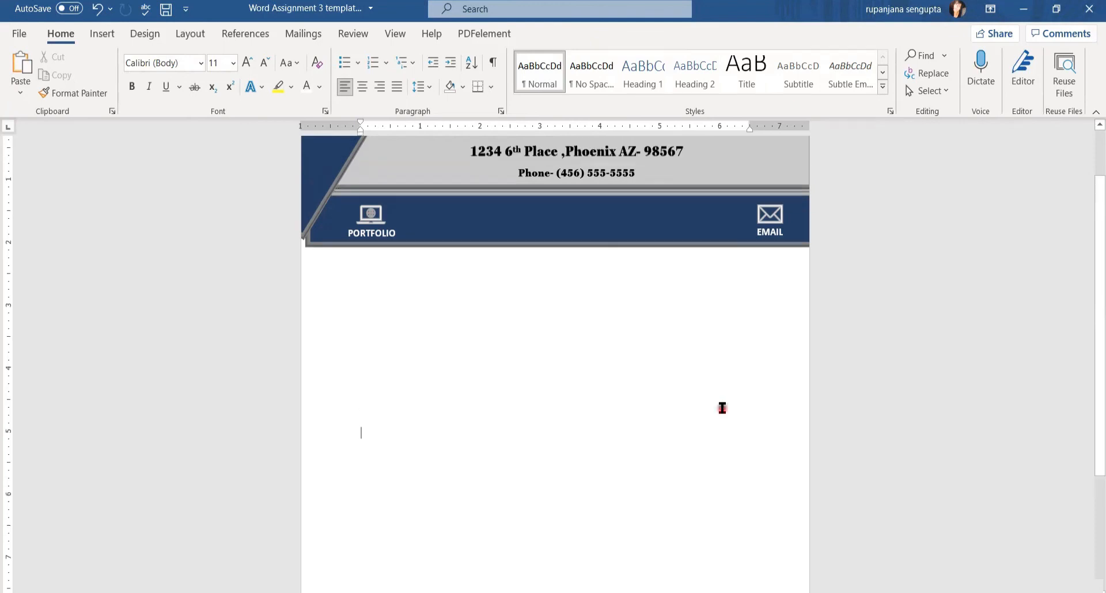
{"action": "left_click", "coordinate": [19, 33]}
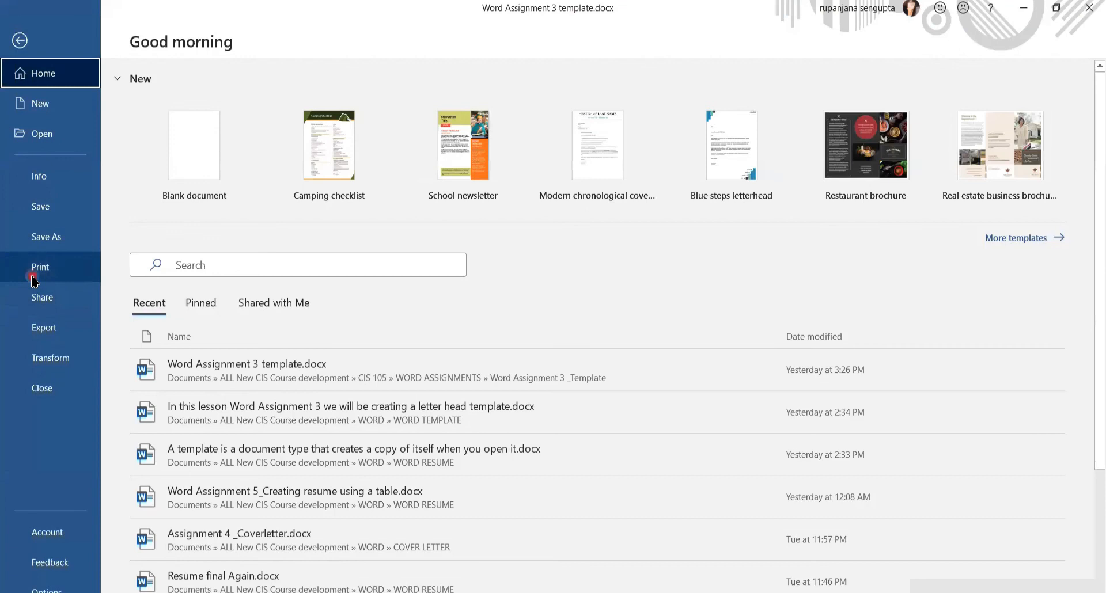
{"action": "left_click", "coordinate": [35, 273]}
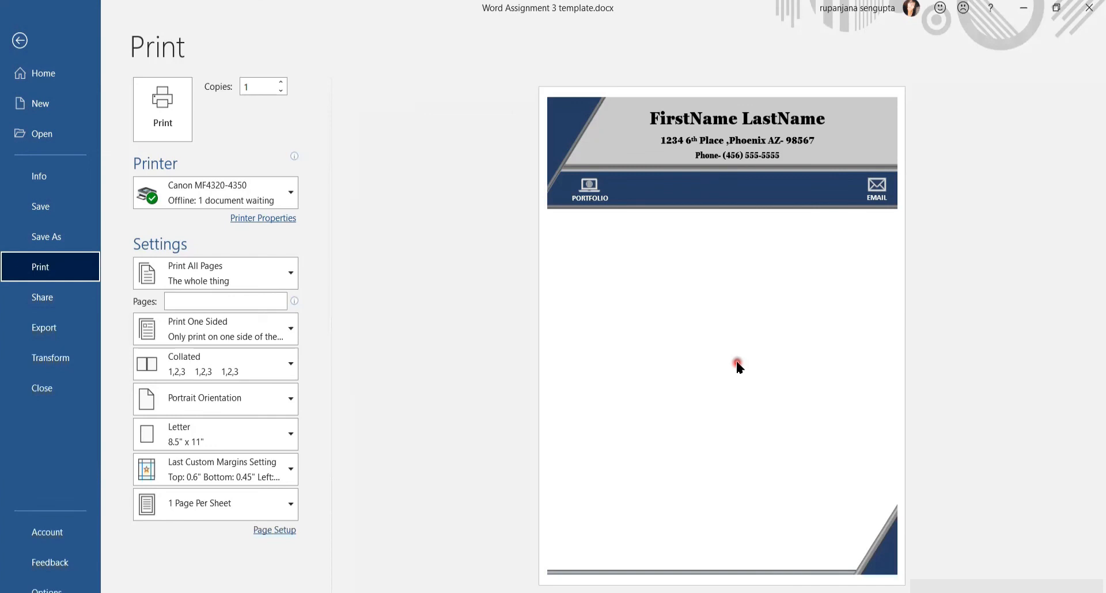
{"action": "key", "text": "Escape"}
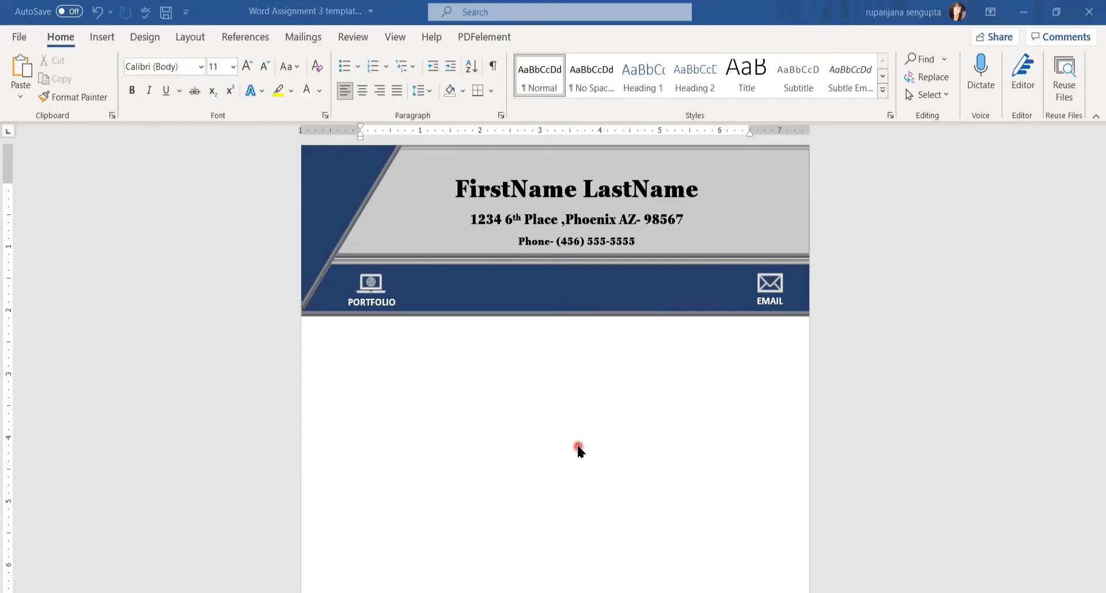
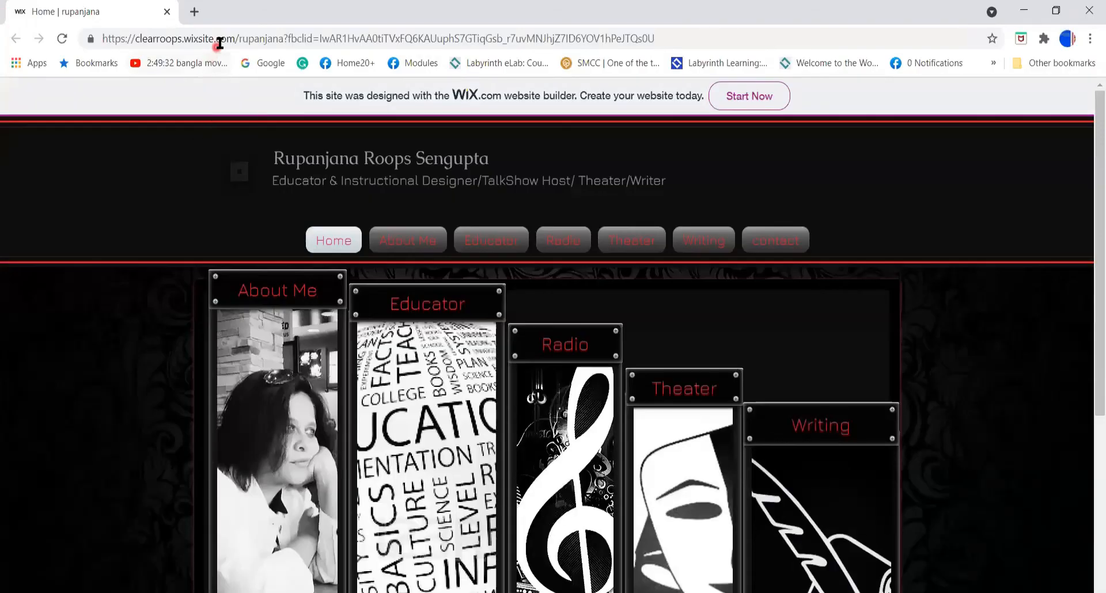
Copy the portfolio website's address from the Chrome address bar and return to Word
{"action": "left_click", "coordinate": [220, 43]}
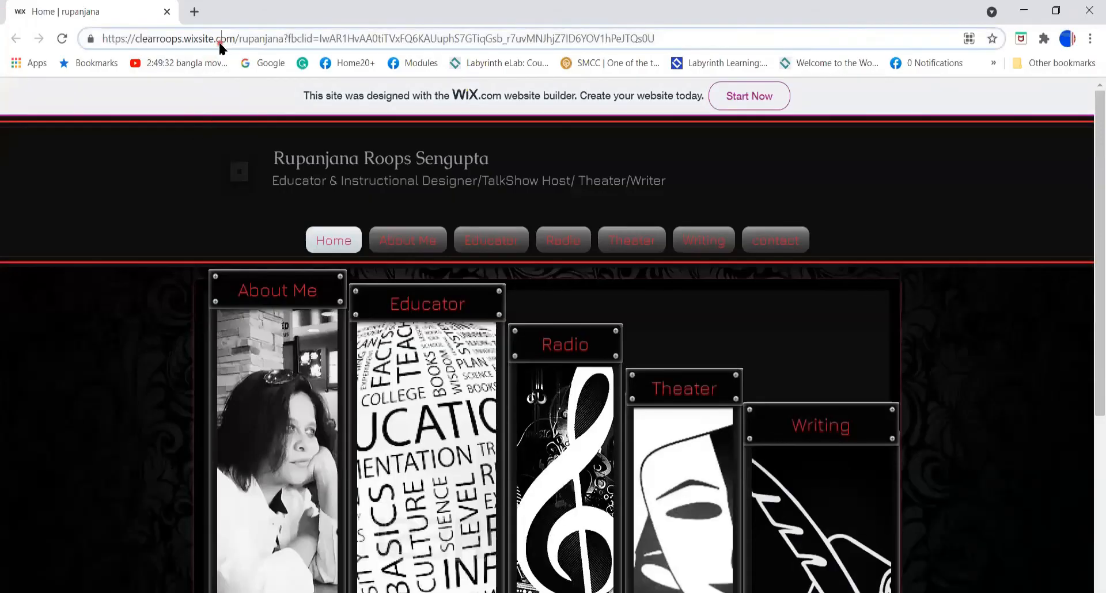
{"action": "right_click", "coordinate": [220, 40]}
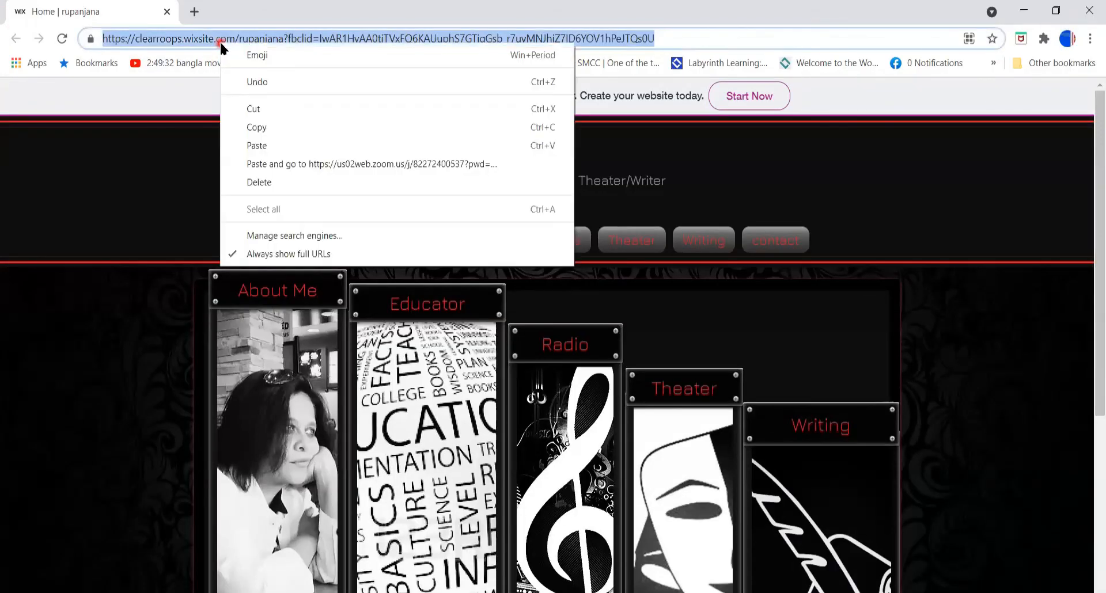
{"action": "left_click", "coordinate": [249, 128]}
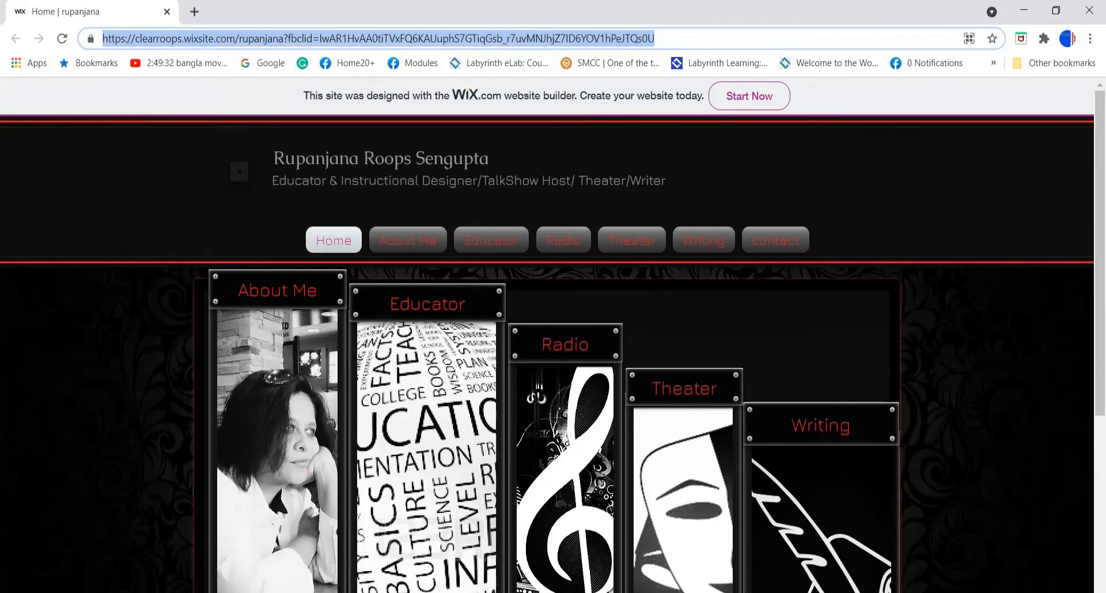
{"action": "key", "text": "alt+Tab"}
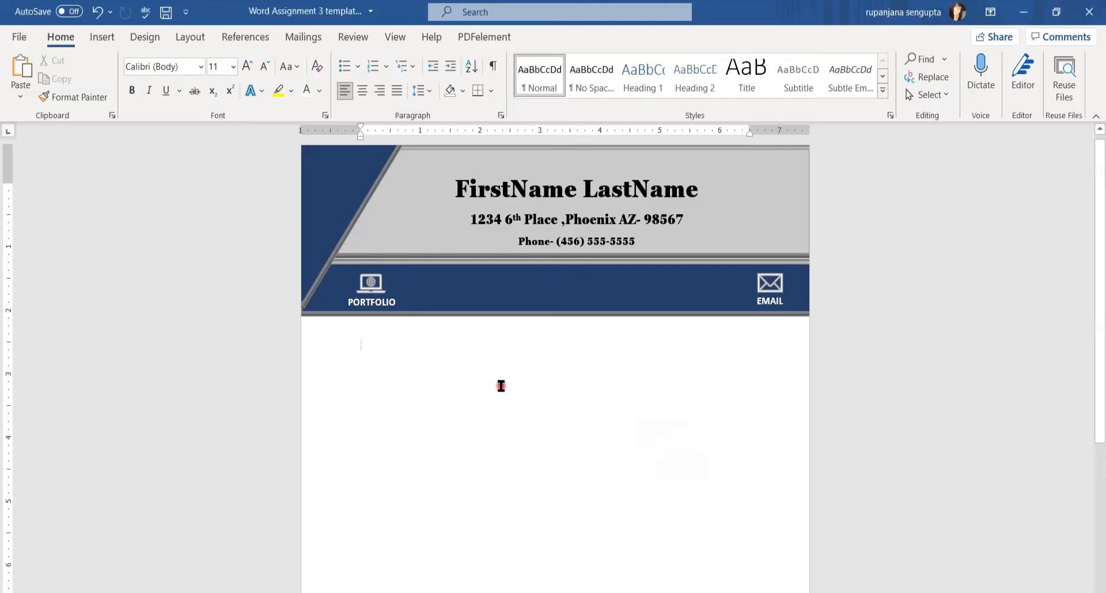
Link the PORTFOLIO icon to the pasted portfolio address, then select the EMAIL icon
{"action": "left_click", "coordinate": [371, 293]}
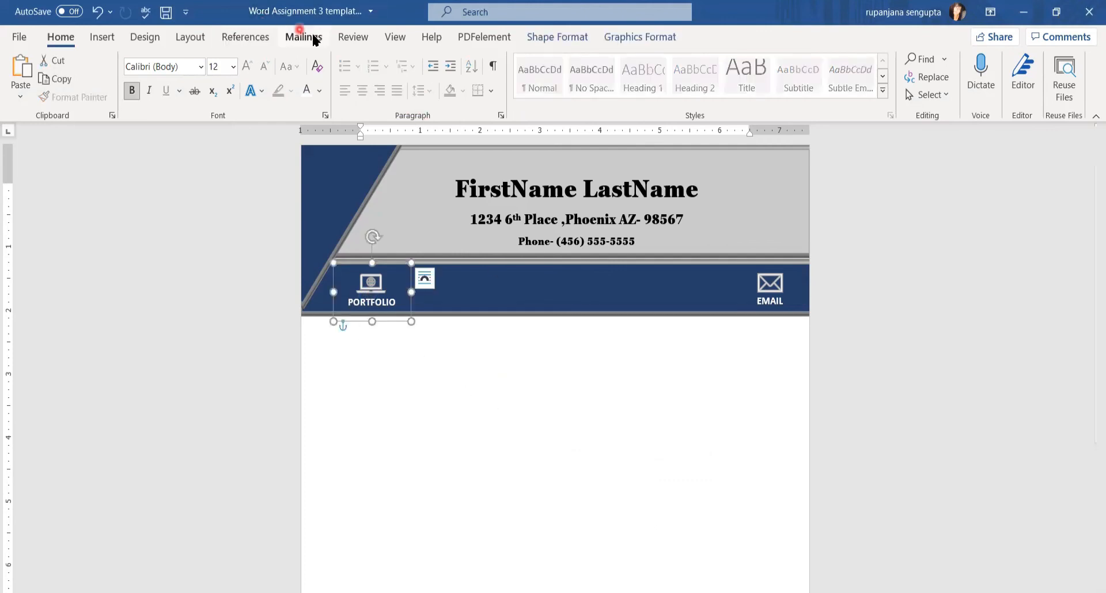
{"action": "left_click", "coordinate": [102, 40]}
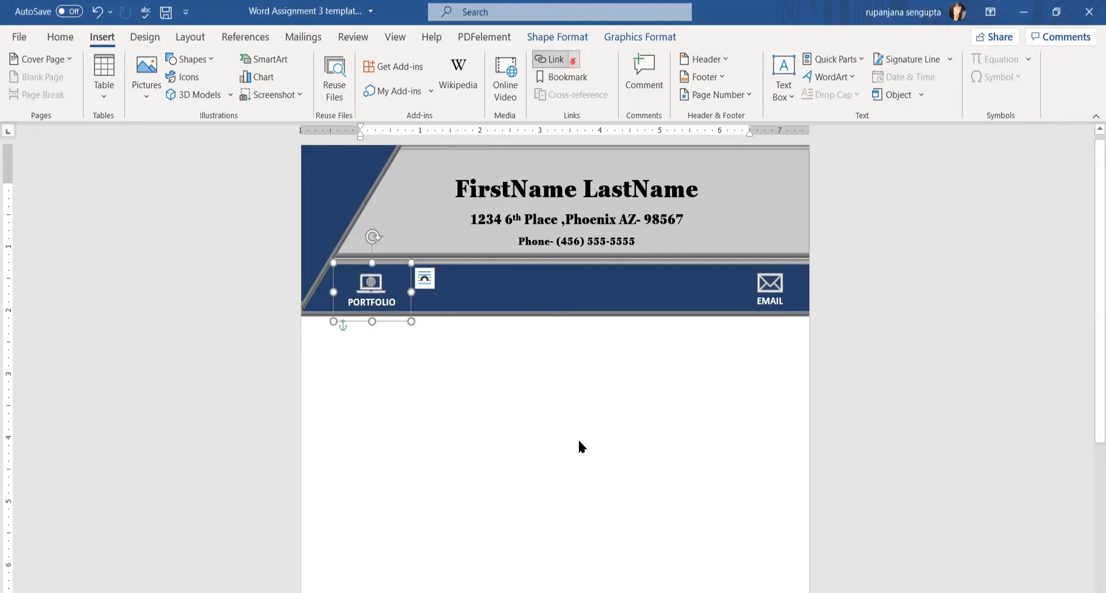
{"action": "left_click", "coordinate": [574, 59]}
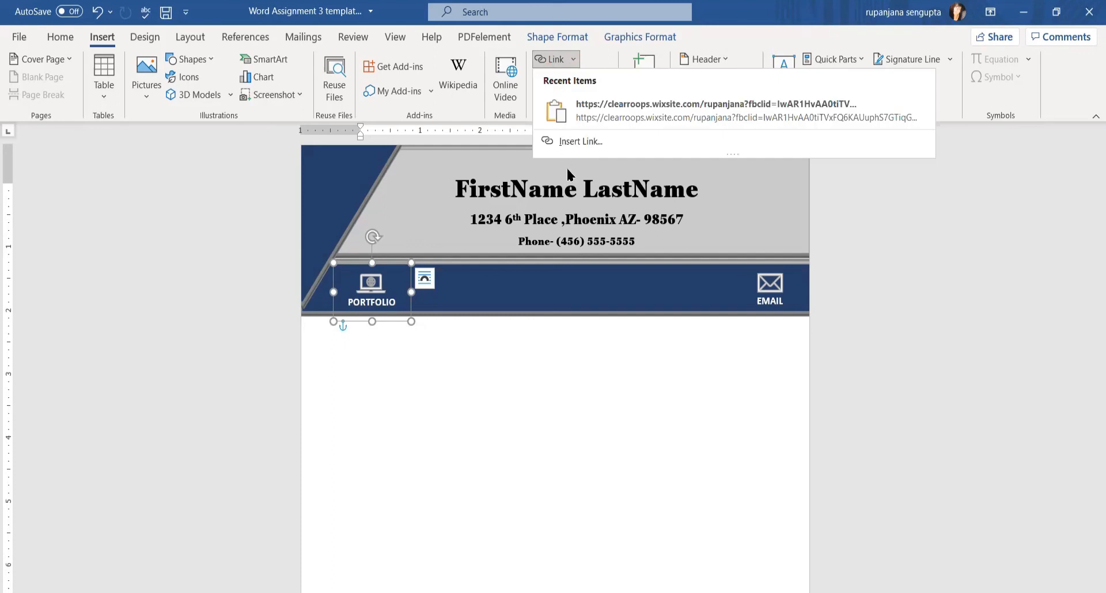
{"action": "left_click", "coordinate": [568, 151]}
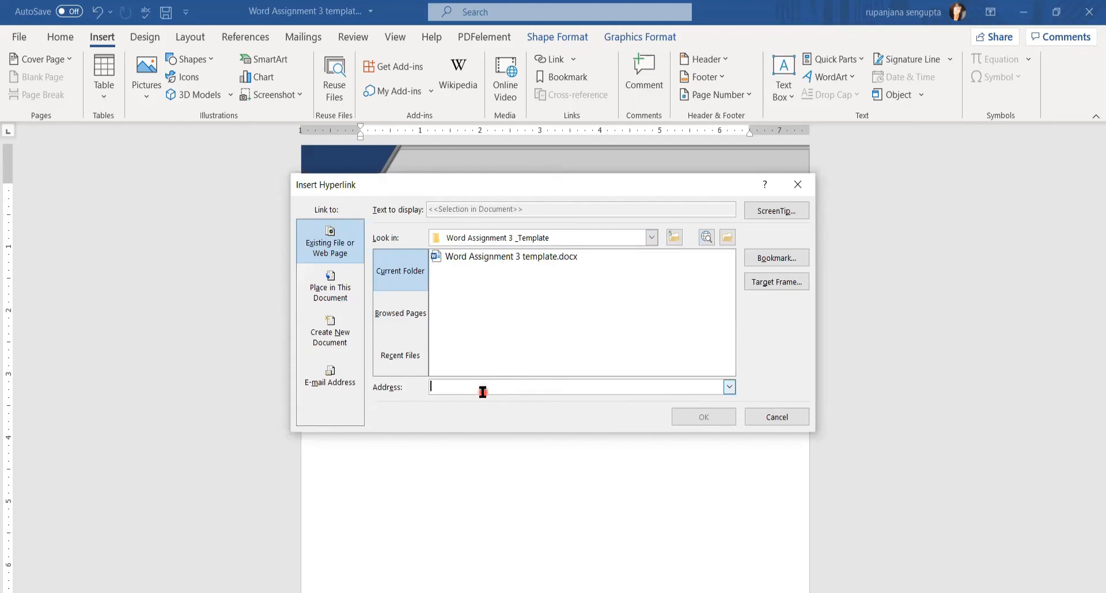
{"action": "left_click", "coordinate": [483, 390]}
{"action": "key", "text": "ctrl+v"}
{"action": "left_click", "coordinate": [692, 421]}
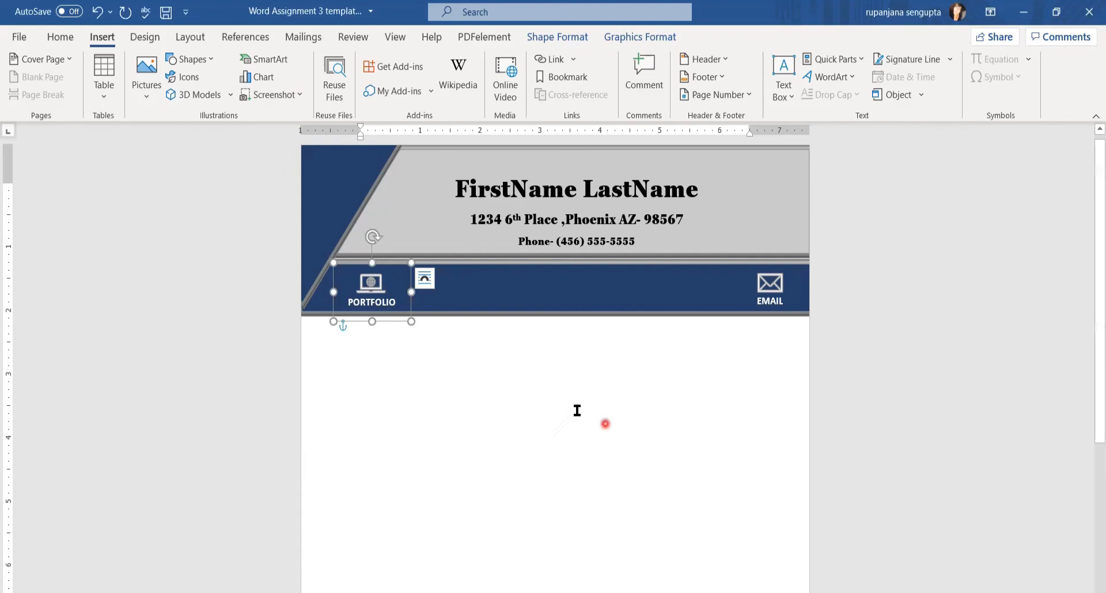
{"action": "mouse_move", "coordinate": [374, 282]}
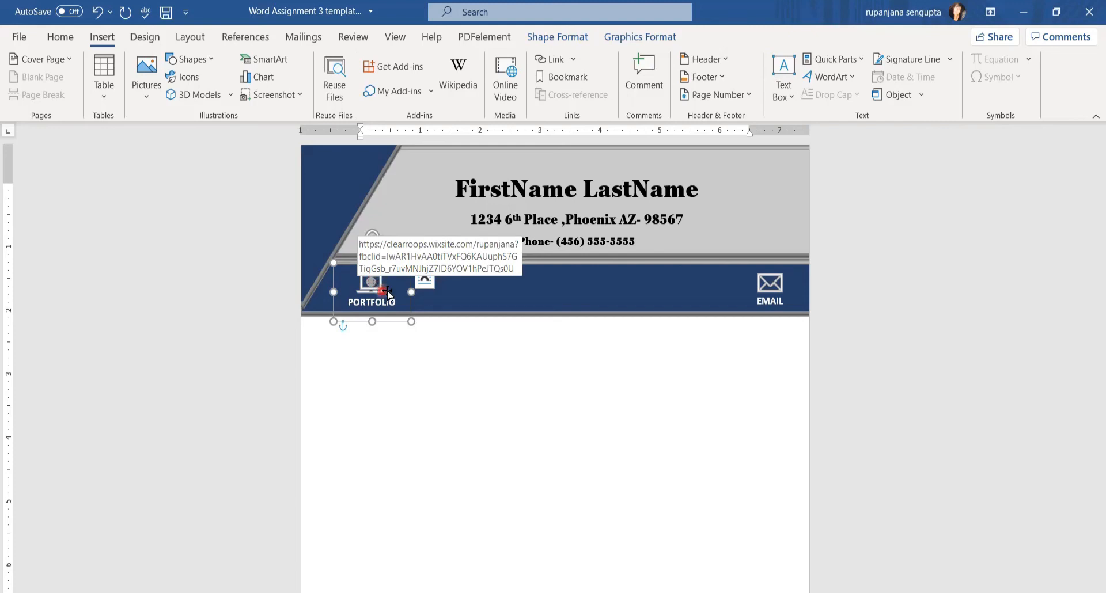
{"action": "left_click", "coordinate": [772, 287]}
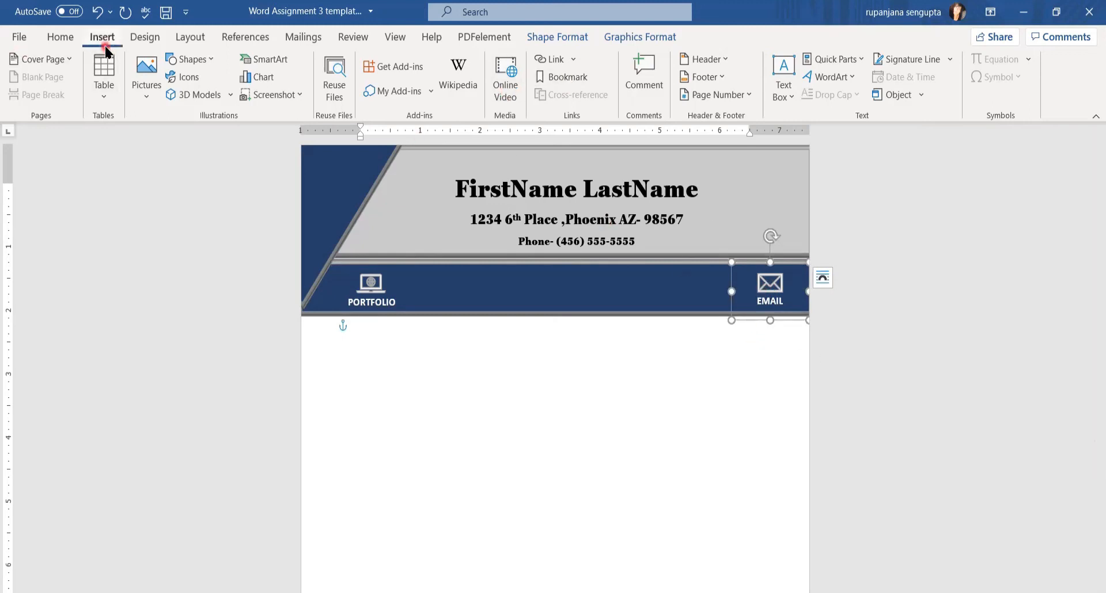
Give the EMAIL icon a mailto: hyperlink to the owner's e-mail address, then deselect it
{"action": "left_click", "coordinate": [572, 58]}
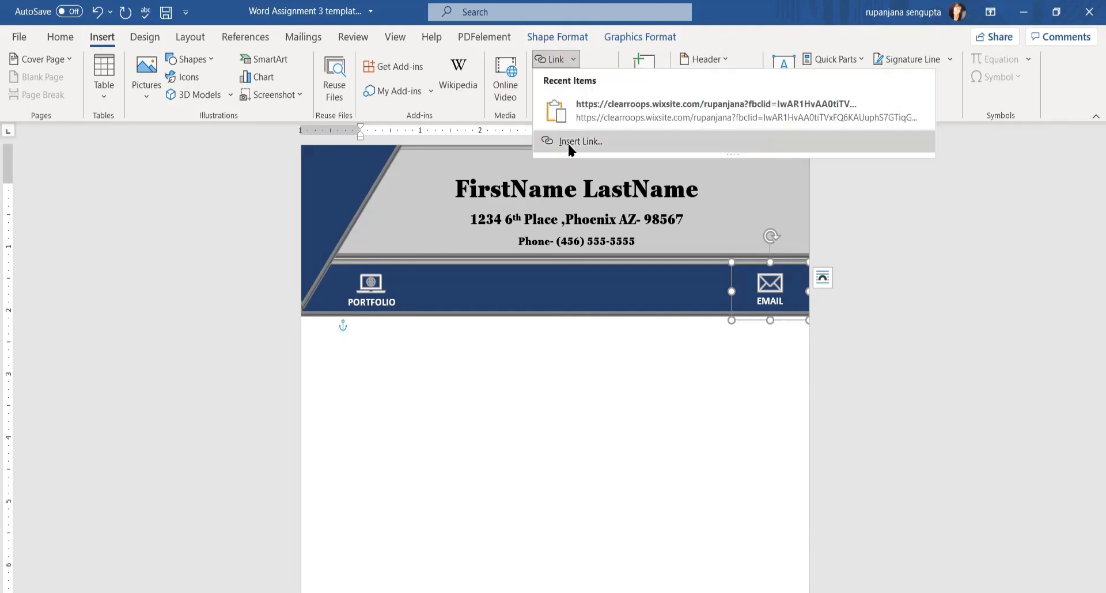
{"action": "key", "text": "Return"}
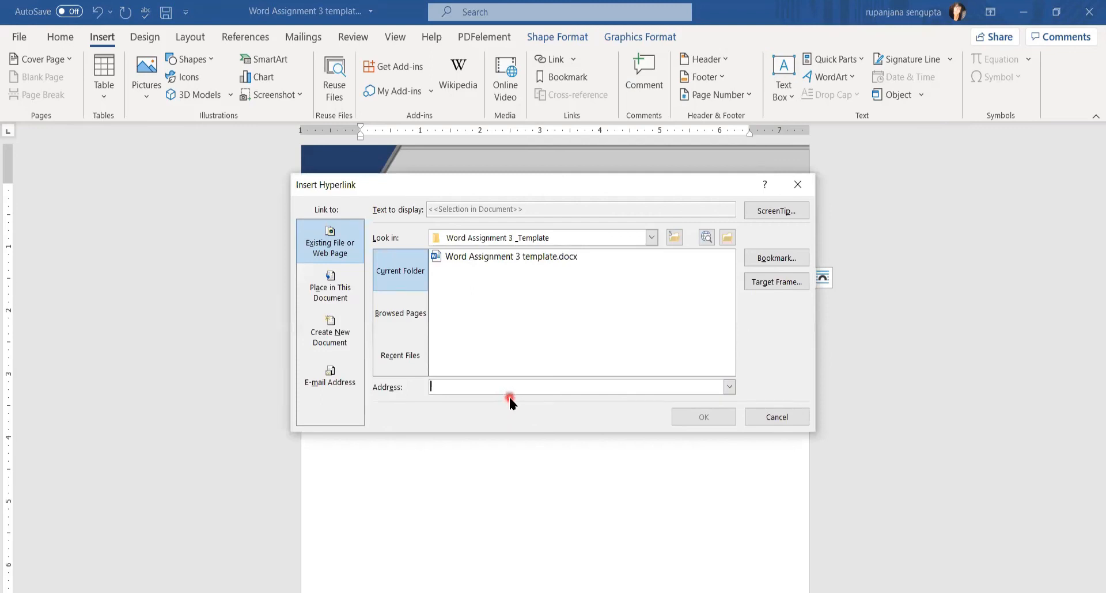
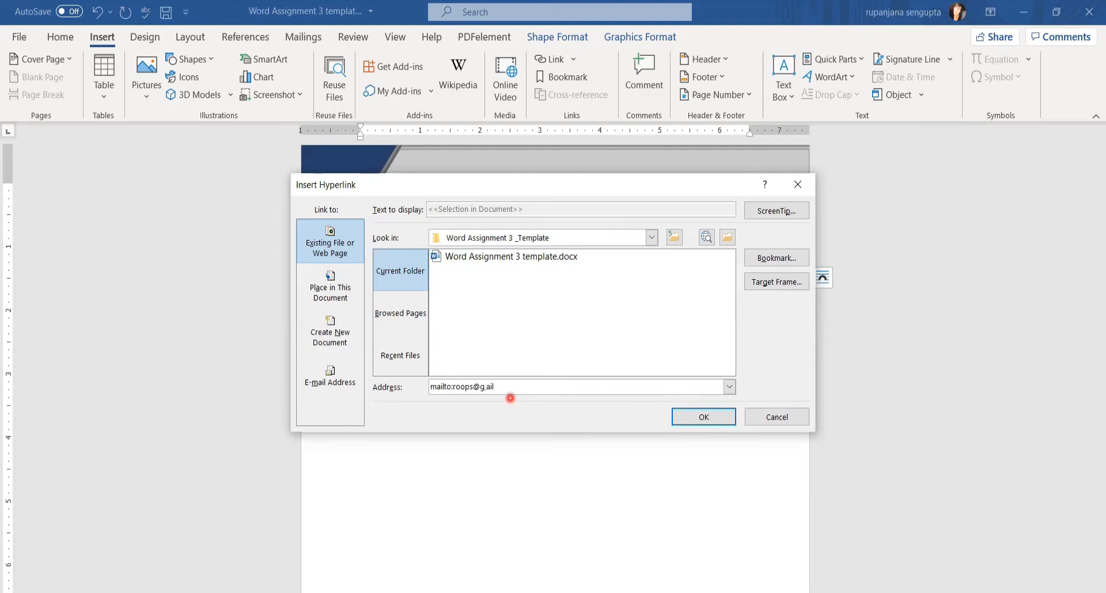
{"action": "left_click", "coordinate": [683, 415]}
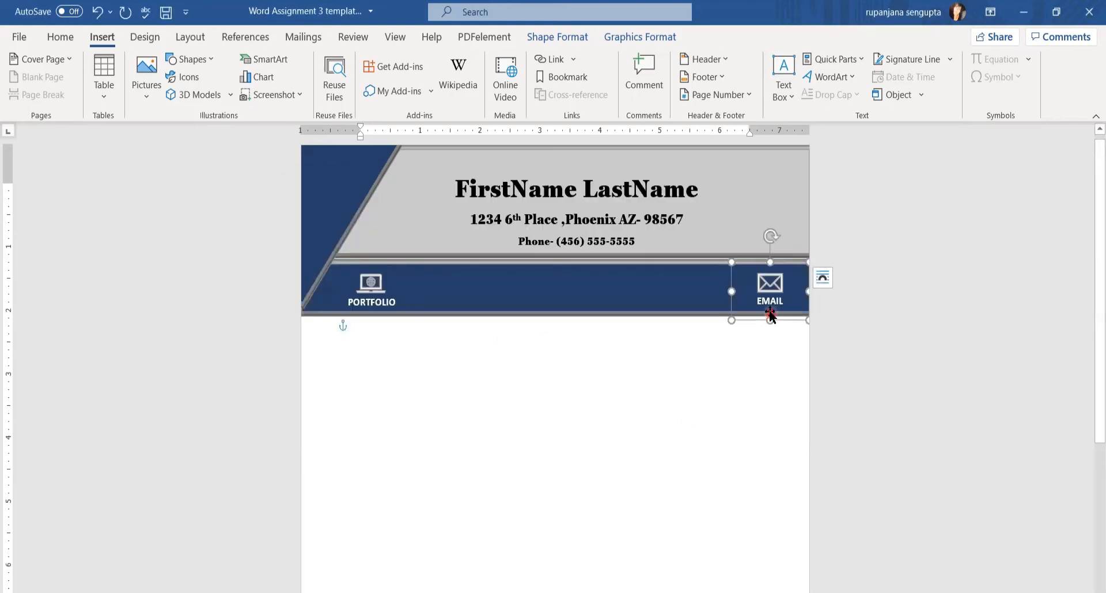
{"action": "left_click", "coordinate": [455, 429]}
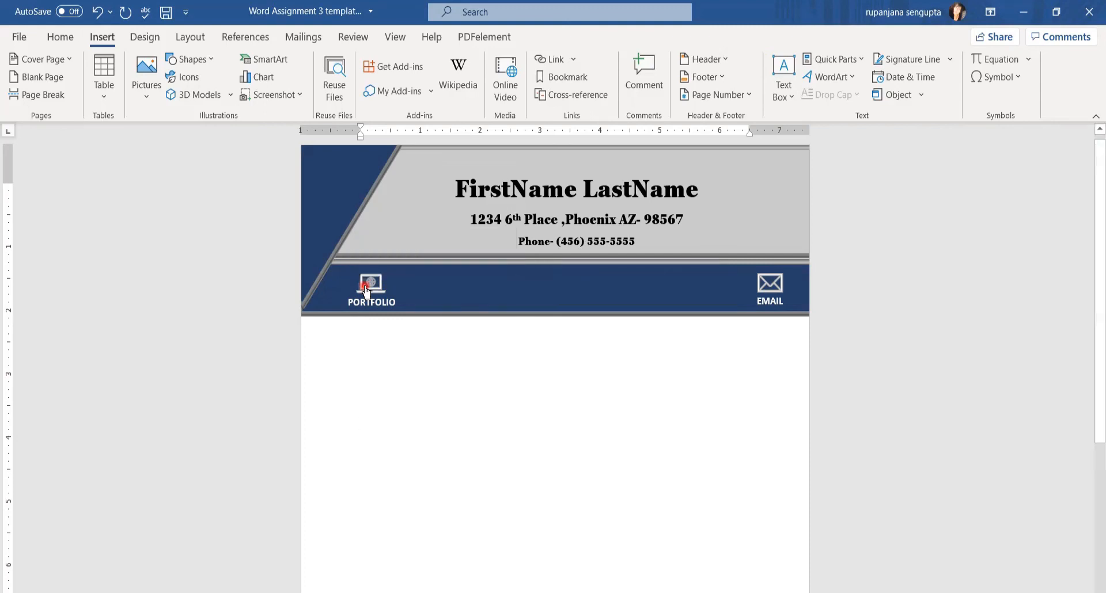
{"action": "left_click", "coordinate": [365, 286], "text": "ctrl"}
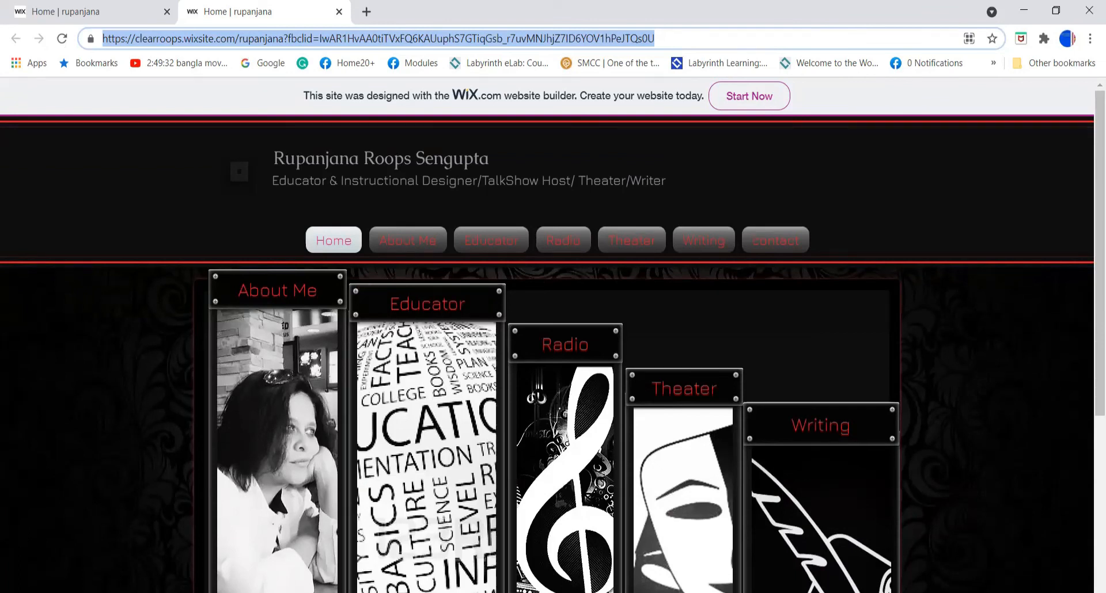
{"action": "key", "text": "alt+Tab"}
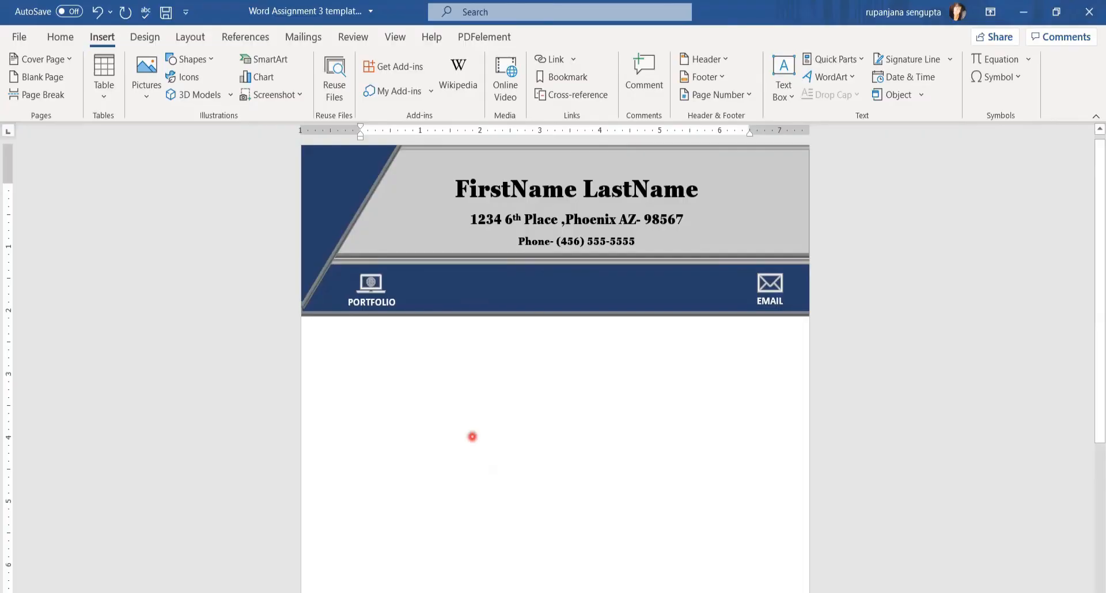
Save the letterhead as Word Assignment 3 template.docx from the Quick Access Toolbar
{"action": "left_click", "coordinate": [165, 13]}
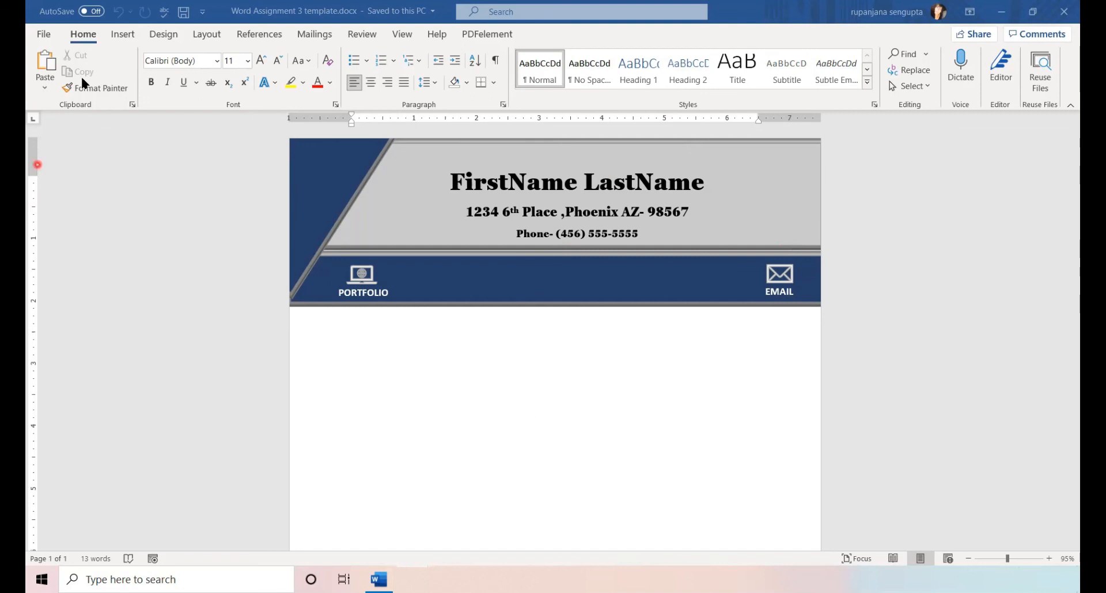
In Save As, browse to the Word Assignment 3 _Template folder and open the file-type list
{"action": "left_click", "coordinate": [43, 36]}
{"action": "left_click", "coordinate": [65, 218]}
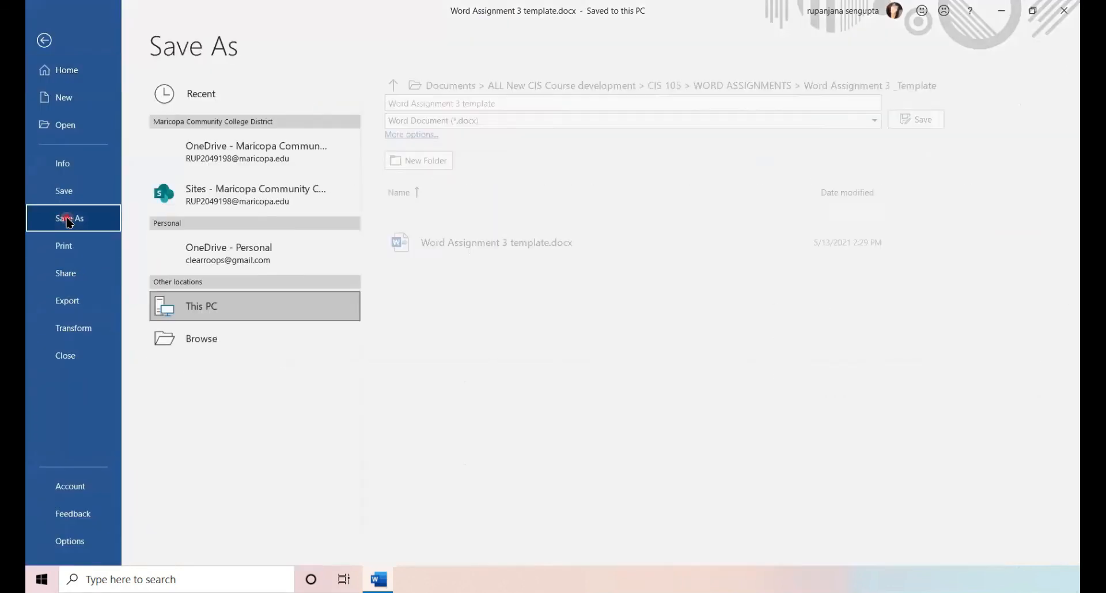
{"action": "double_click", "coordinate": [215, 302]}
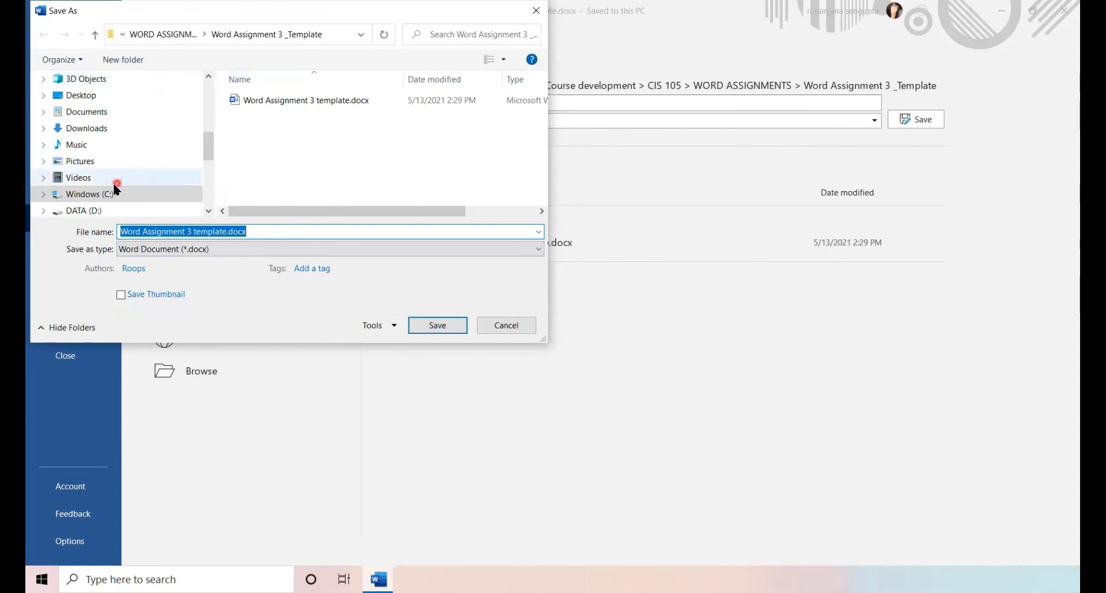
{"action": "left_click", "coordinate": [86, 112]}
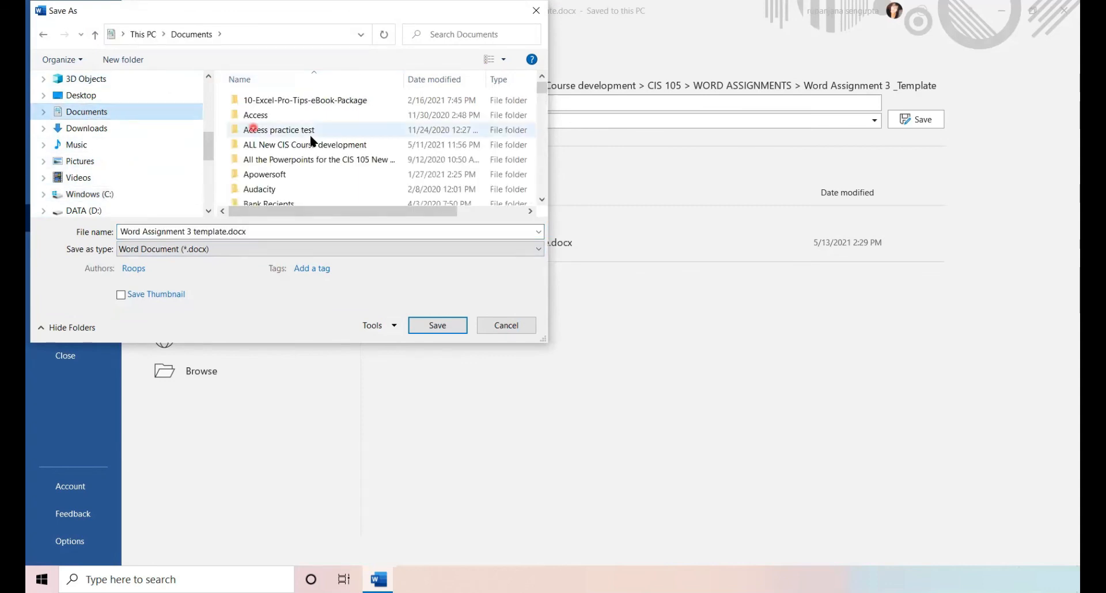
{"action": "double_click", "coordinate": [288, 145]}
{"action": "double_click", "coordinate": [258, 118]}
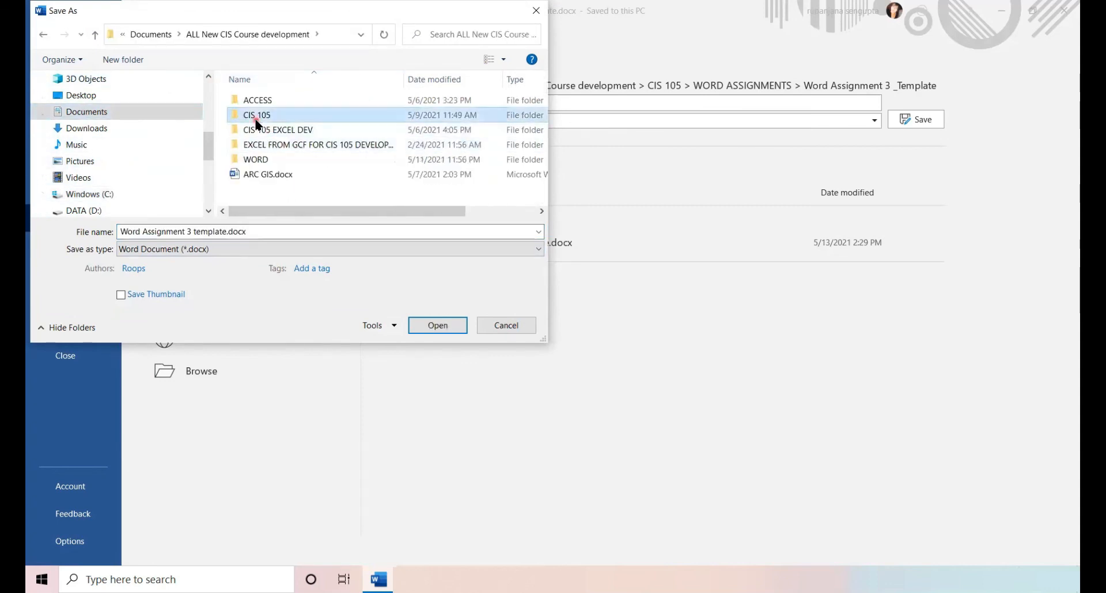
{"action": "double_click", "coordinate": [257, 101]}
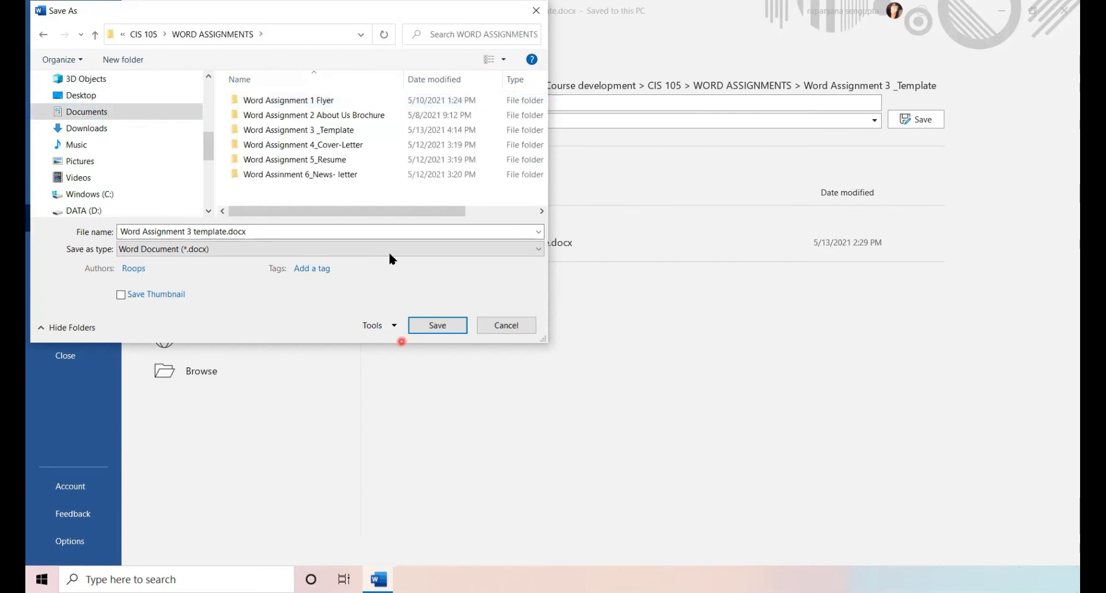
{"action": "double_click", "coordinate": [254, 131]}
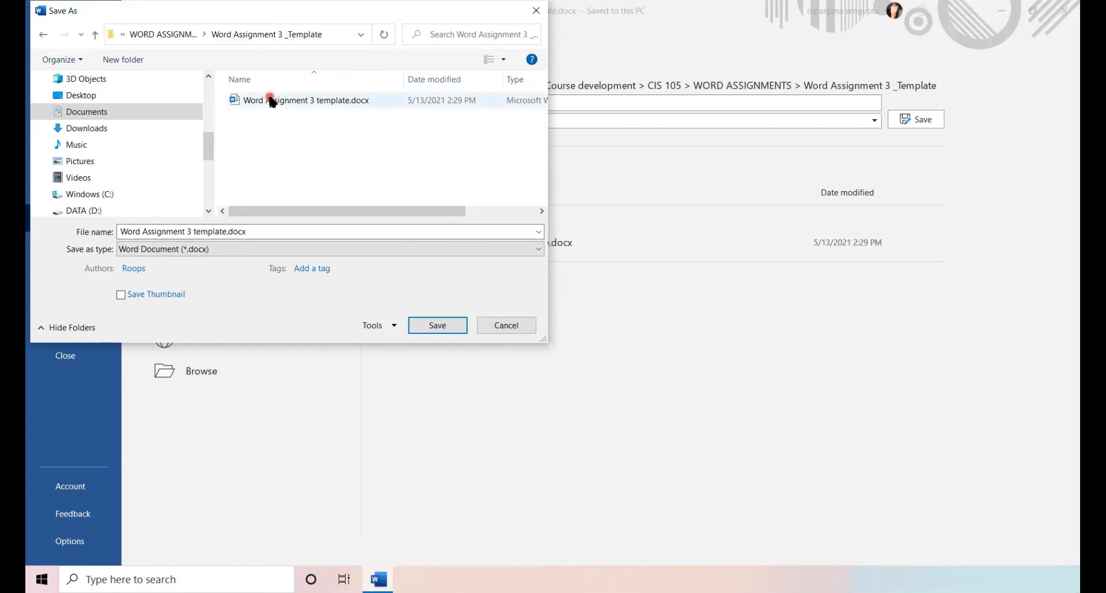
{"action": "left_click", "coordinate": [264, 229]}
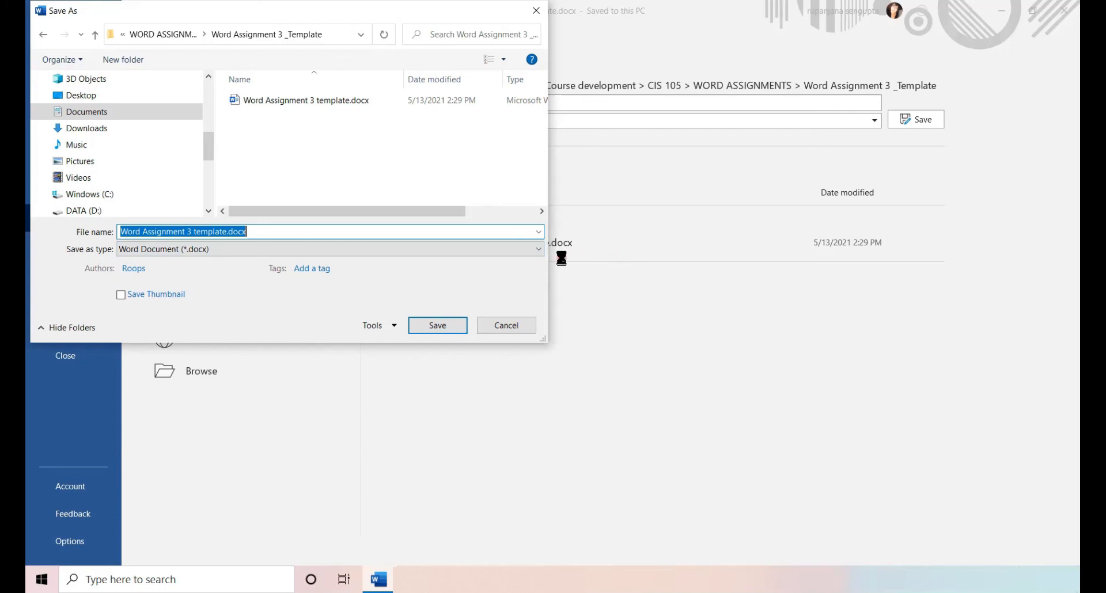
{"action": "left_click", "coordinate": [538, 250]}
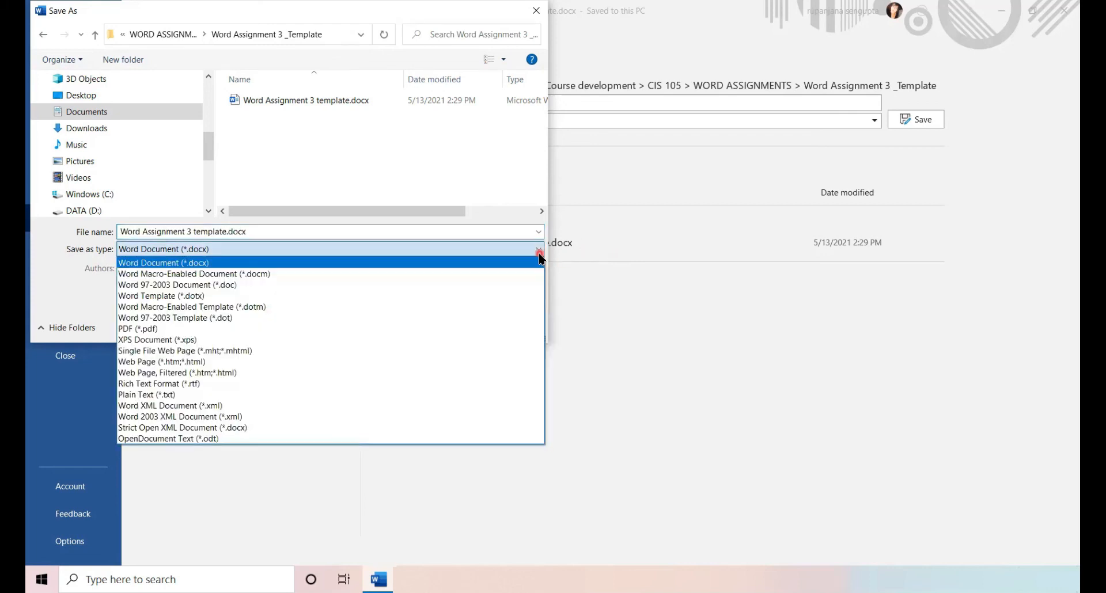
Save as Word Template (*.dotx), Word Assignment 3 template.dotx, in the Word Assignment 3 _Template folder
{"action": "left_click", "coordinate": [186, 296]}
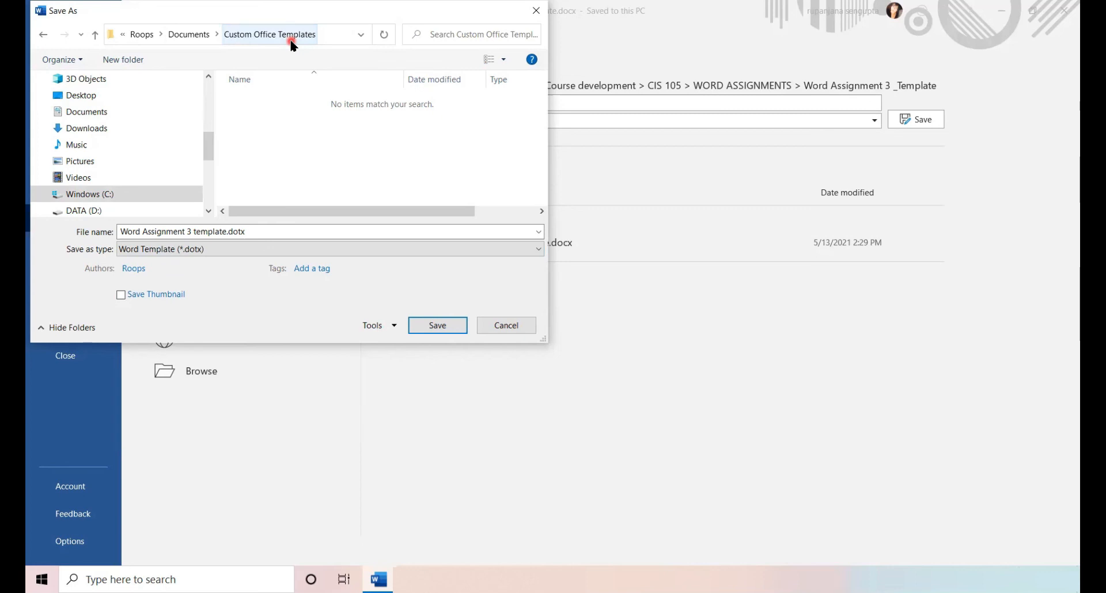
{"action": "left_click", "coordinate": [111, 113]}
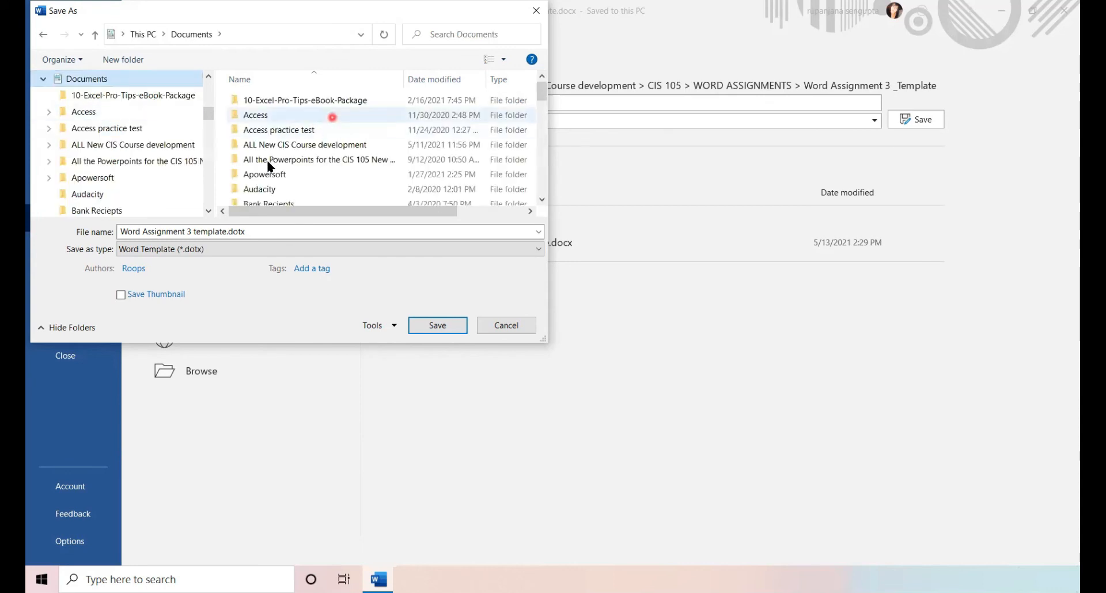
{"action": "double_click", "coordinate": [267, 148]}
{"action": "double_click", "coordinate": [264, 119]}
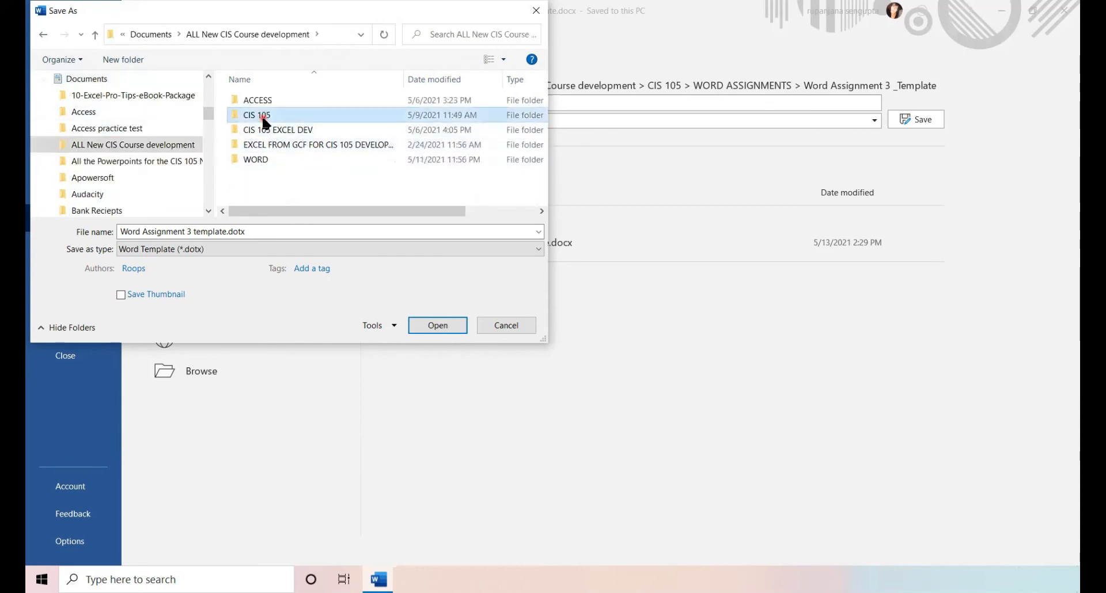
{"action": "double_click", "coordinate": [268, 102]}
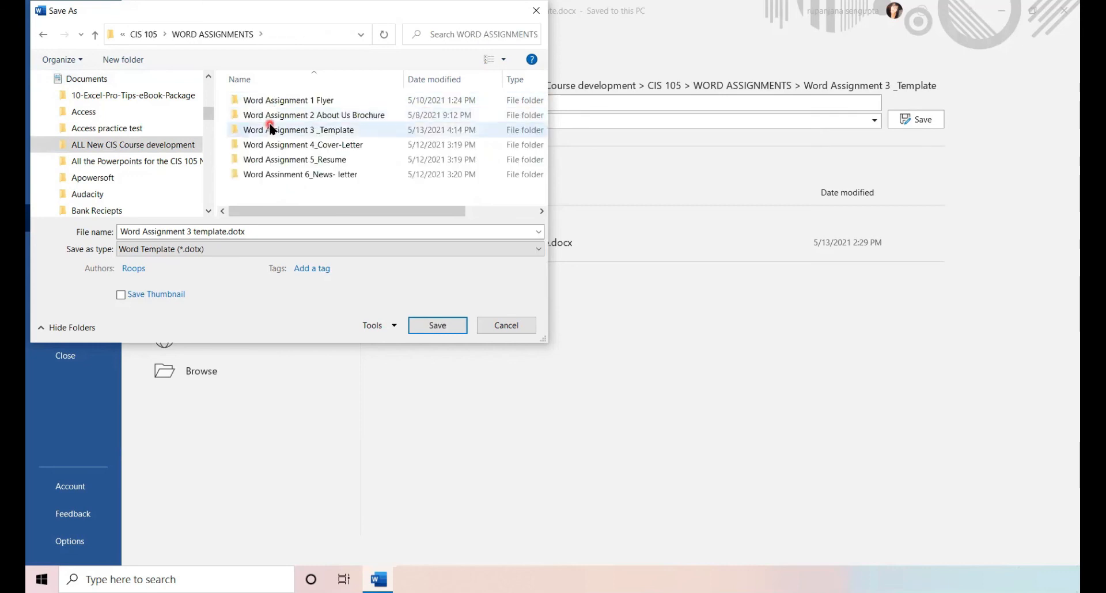
{"action": "double_click", "coordinate": [274, 127]}
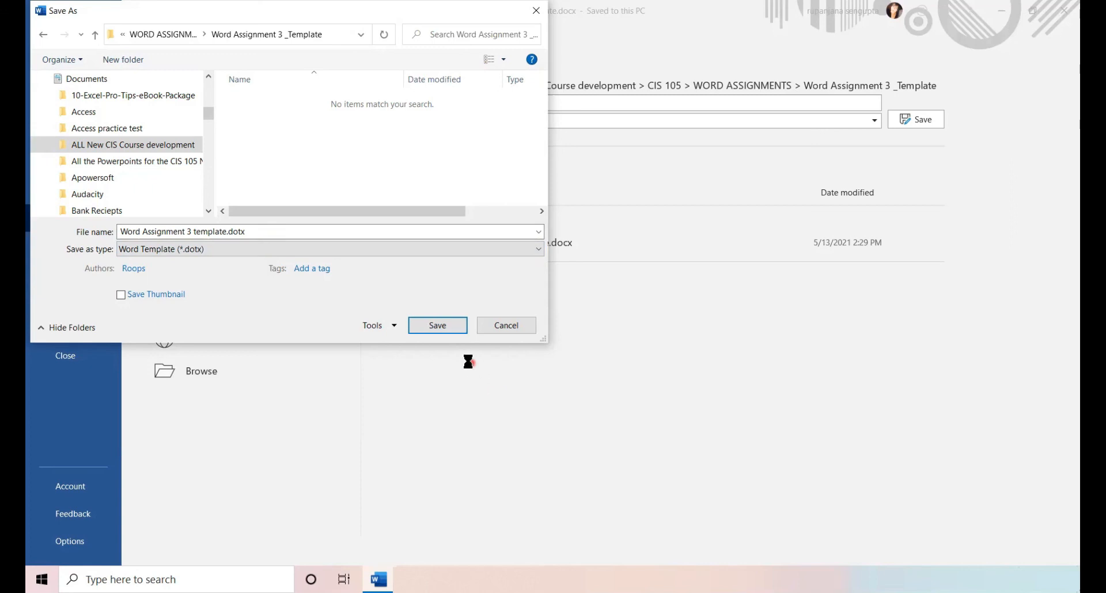
{"action": "left_click", "coordinate": [442, 326]}
{"action": "left_click", "coordinate": [444, 327]}
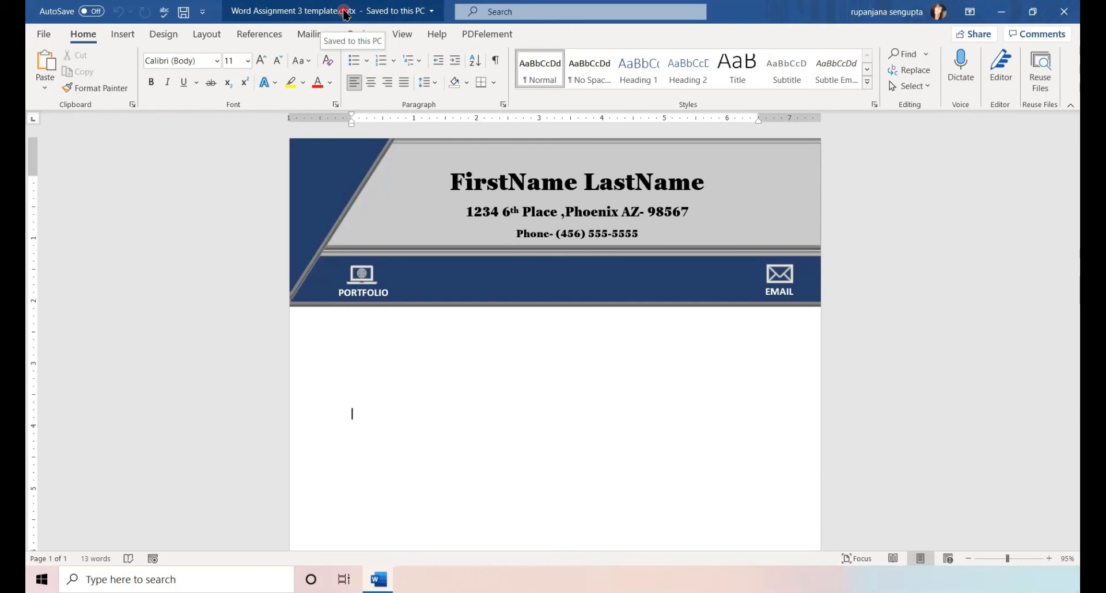
Close Word and open File Explorer on the Documents folder
{"action": "left_click", "coordinate": [1064, 11]}
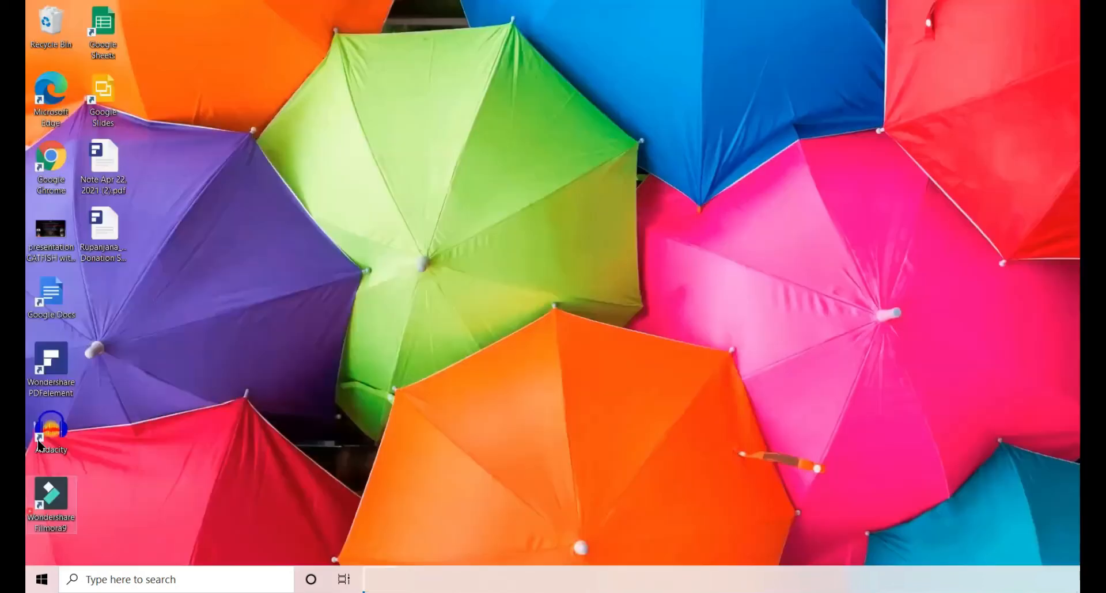
{"action": "left_click", "coordinate": [121, 577]}
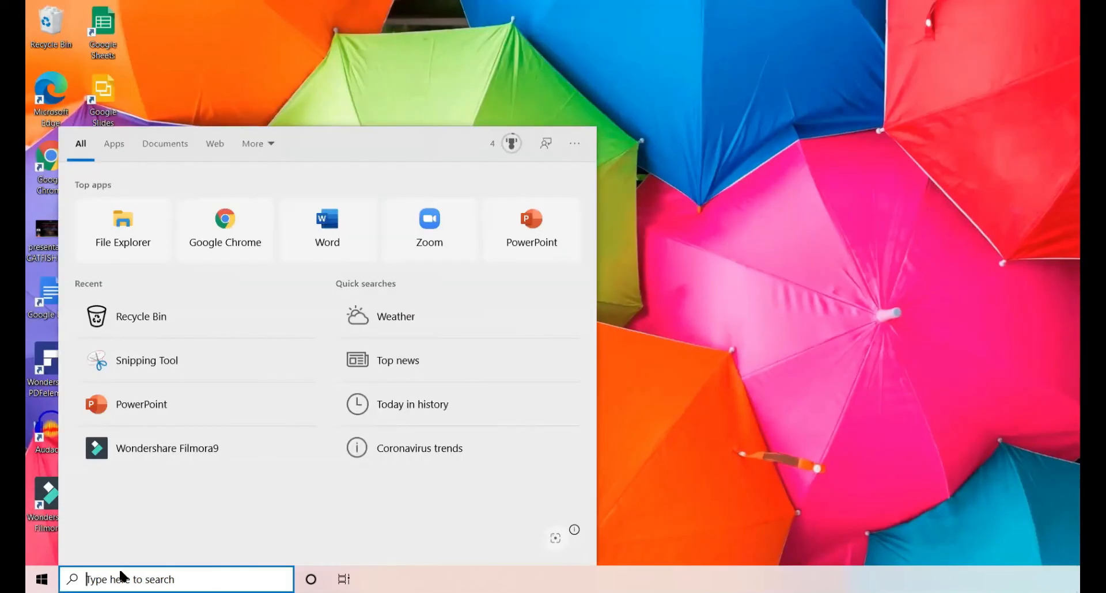
{"action": "left_click", "coordinate": [122, 217]}
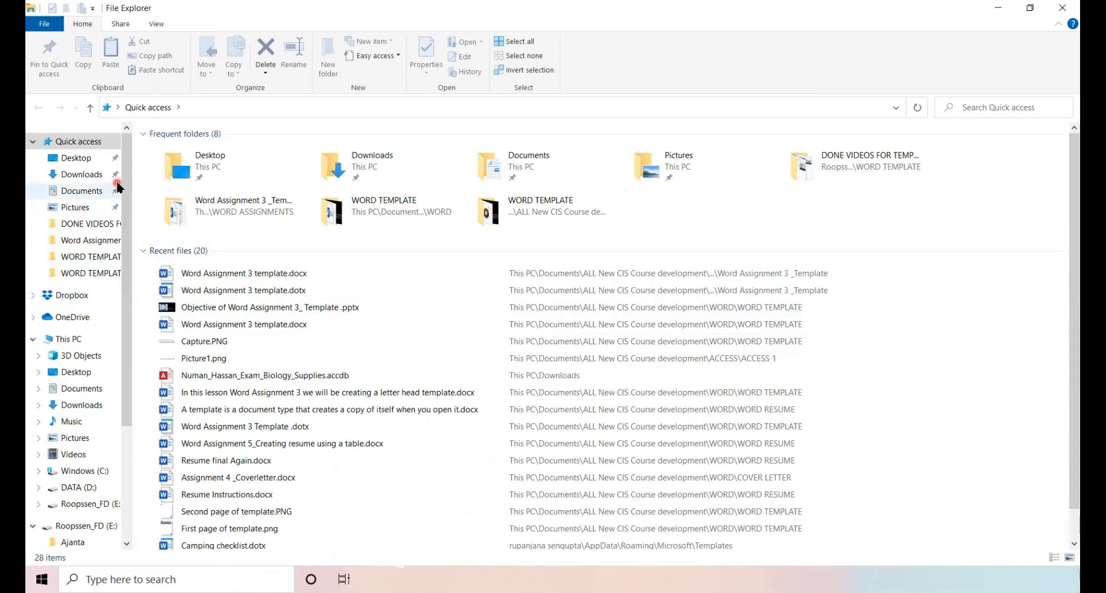
{"action": "left_click", "coordinate": [82, 191]}
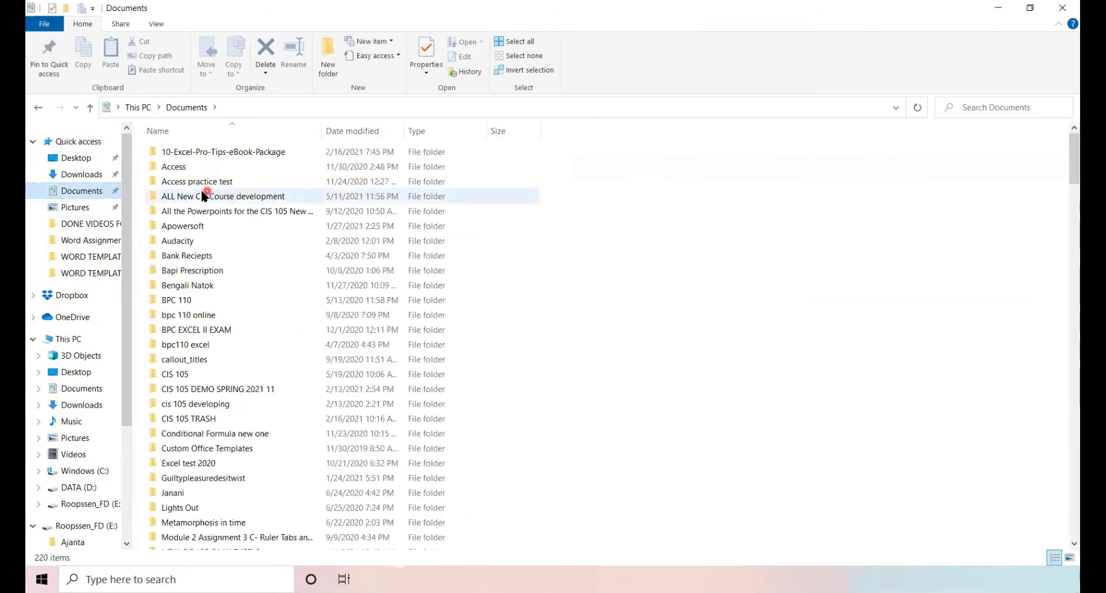
Browse through ALL New CIS Course development, CIS 105 and WORD ASSIGNMENTS to Word Assignment 3 _Template
{"action": "double_click", "coordinate": [180, 198]}
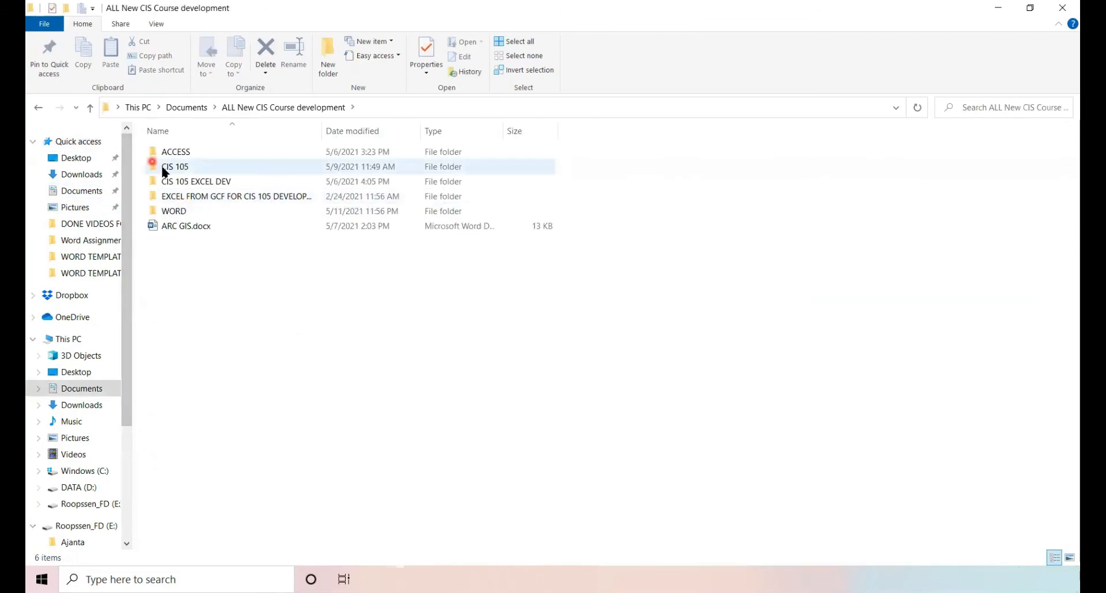
{"action": "double_click", "coordinate": [167, 167]}
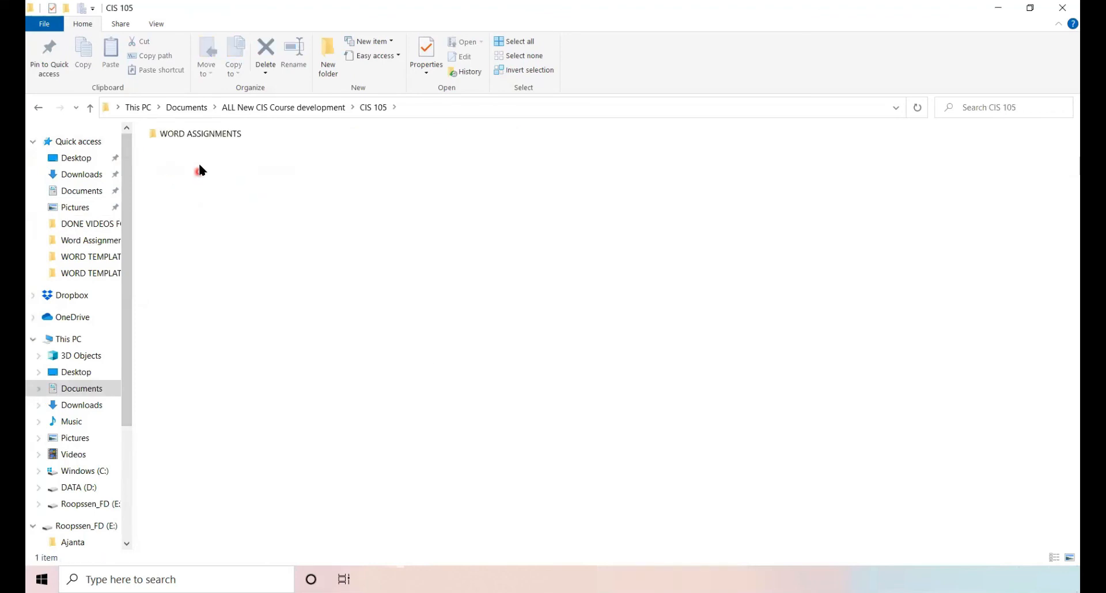
{"action": "double_click", "coordinate": [198, 137]}
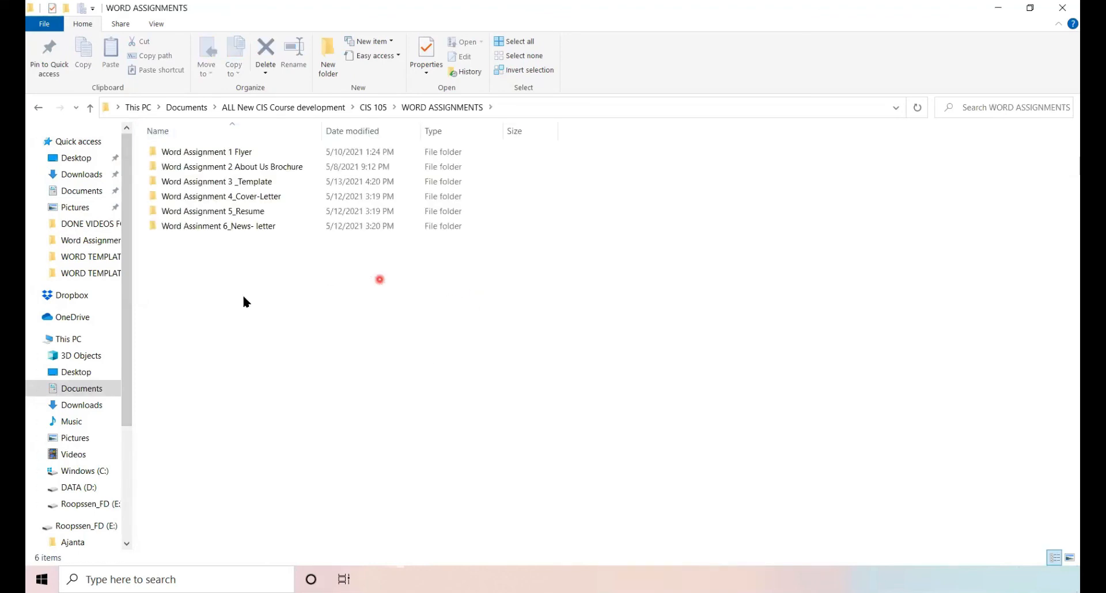
{"action": "double_click", "coordinate": [222, 182]}
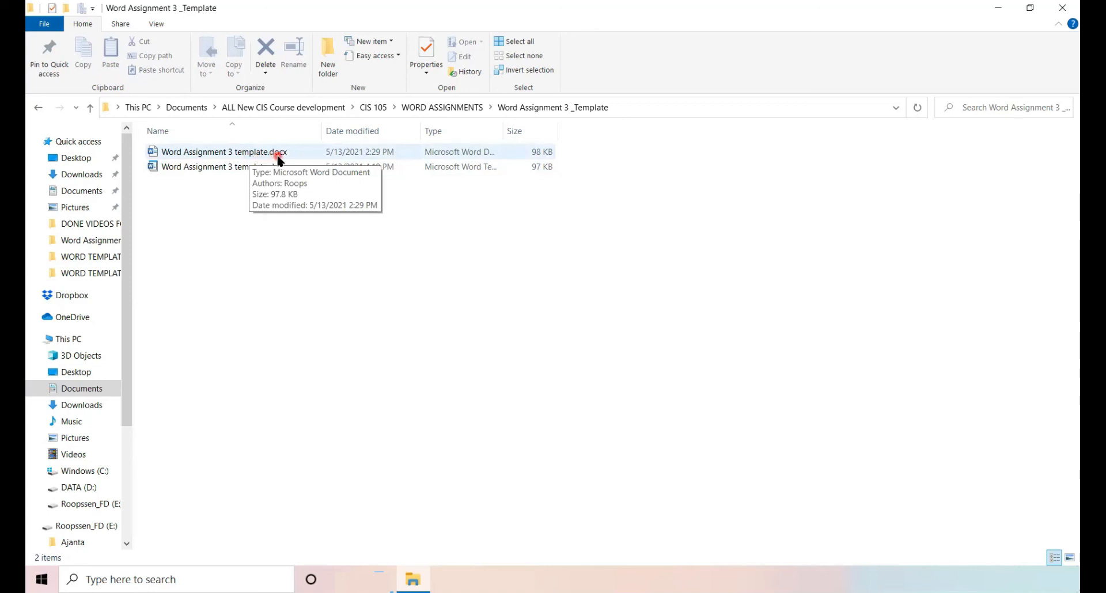
Delete the .docx copy of the letterhead and open Word Assignment 3 template.dotx
{"action": "left_click", "coordinate": [212, 154]}
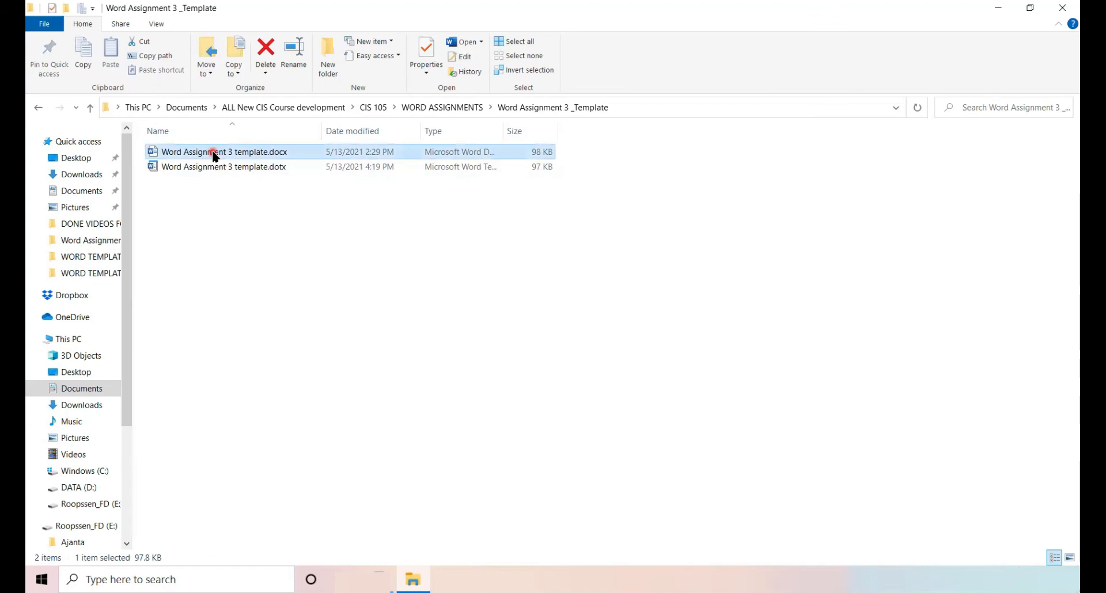
{"action": "right_click", "coordinate": [213, 155]}
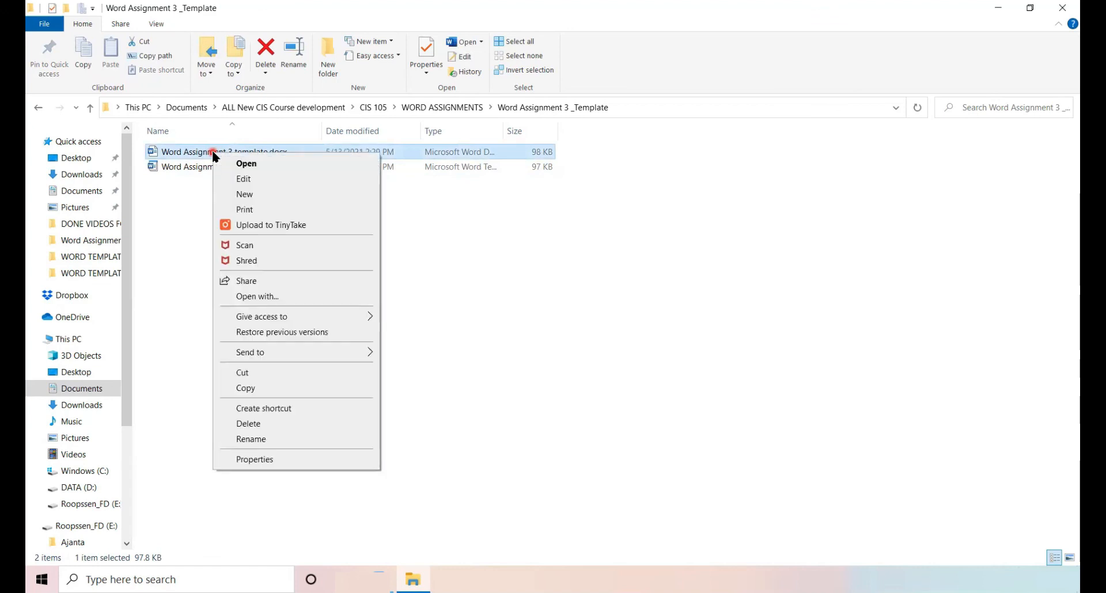
{"action": "left_click", "coordinate": [280, 424]}
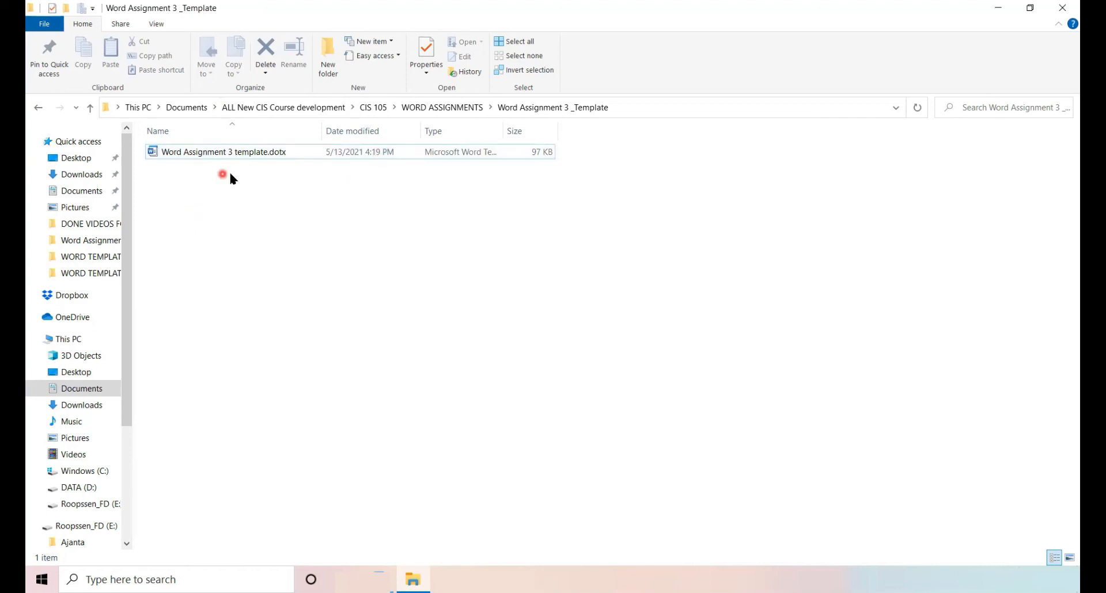
{"action": "left_click", "coordinate": [239, 156]}
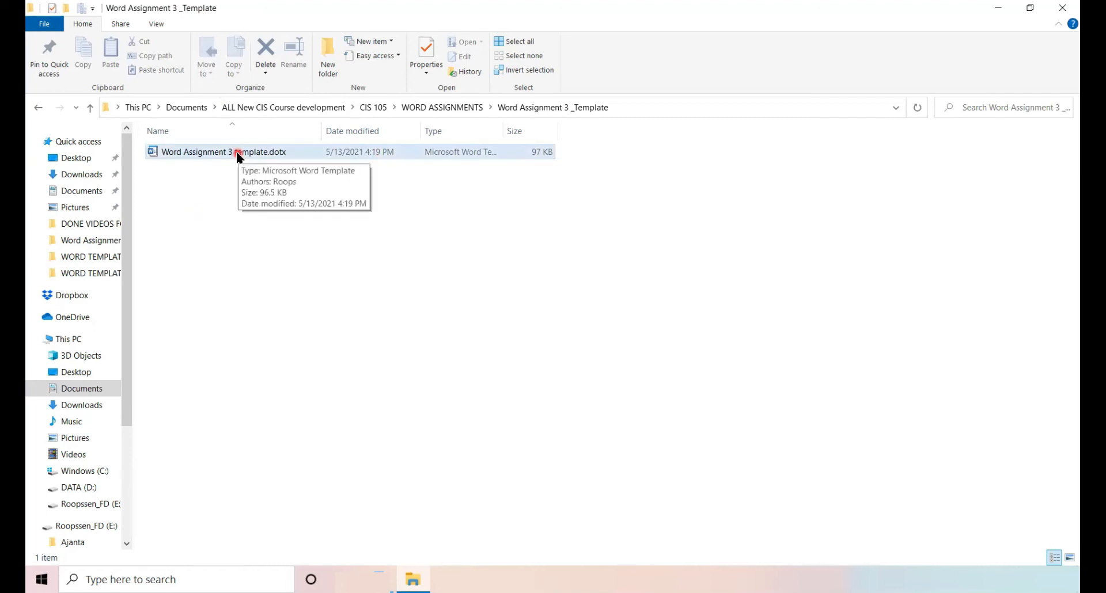
{"action": "double_click", "coordinate": [238, 155]}
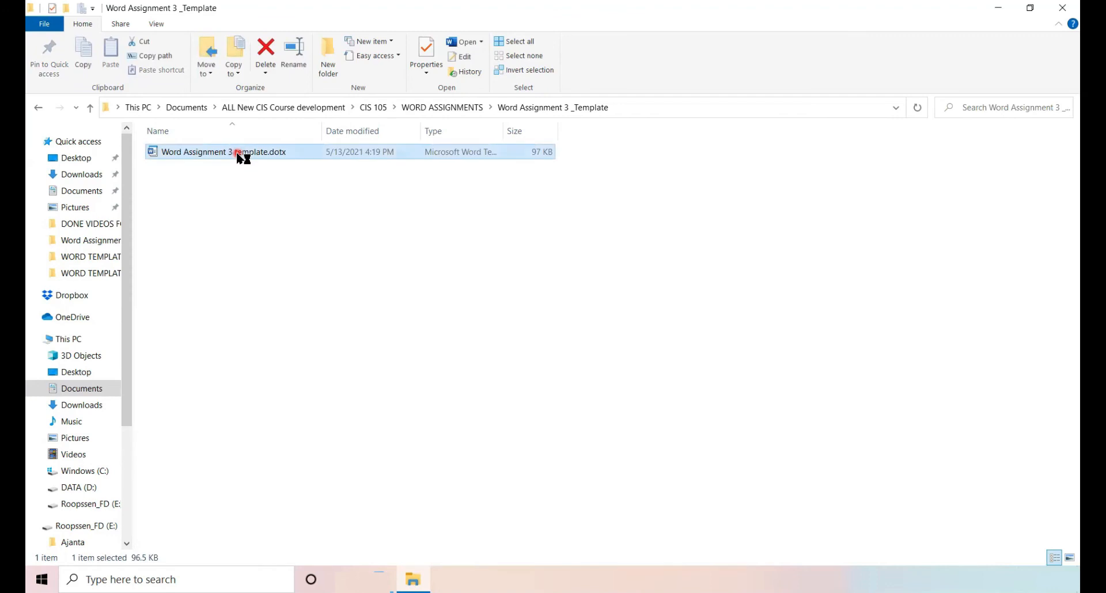